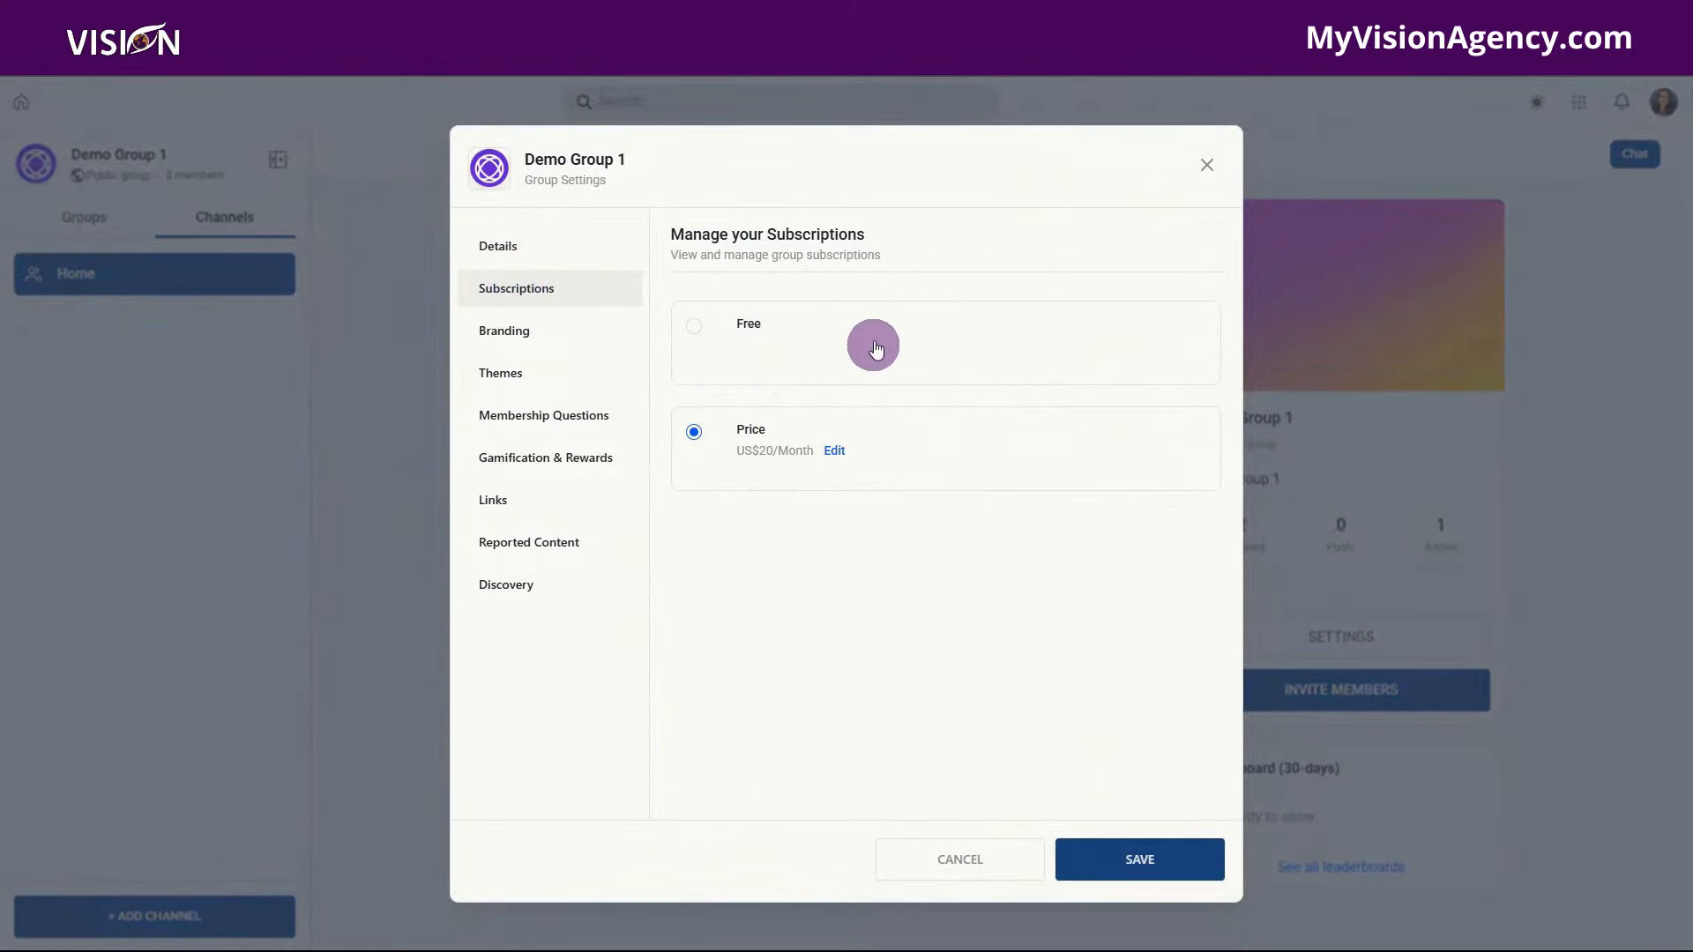
- Open the monthly subscription price of Demo Group 1 for editing
click(834, 451)
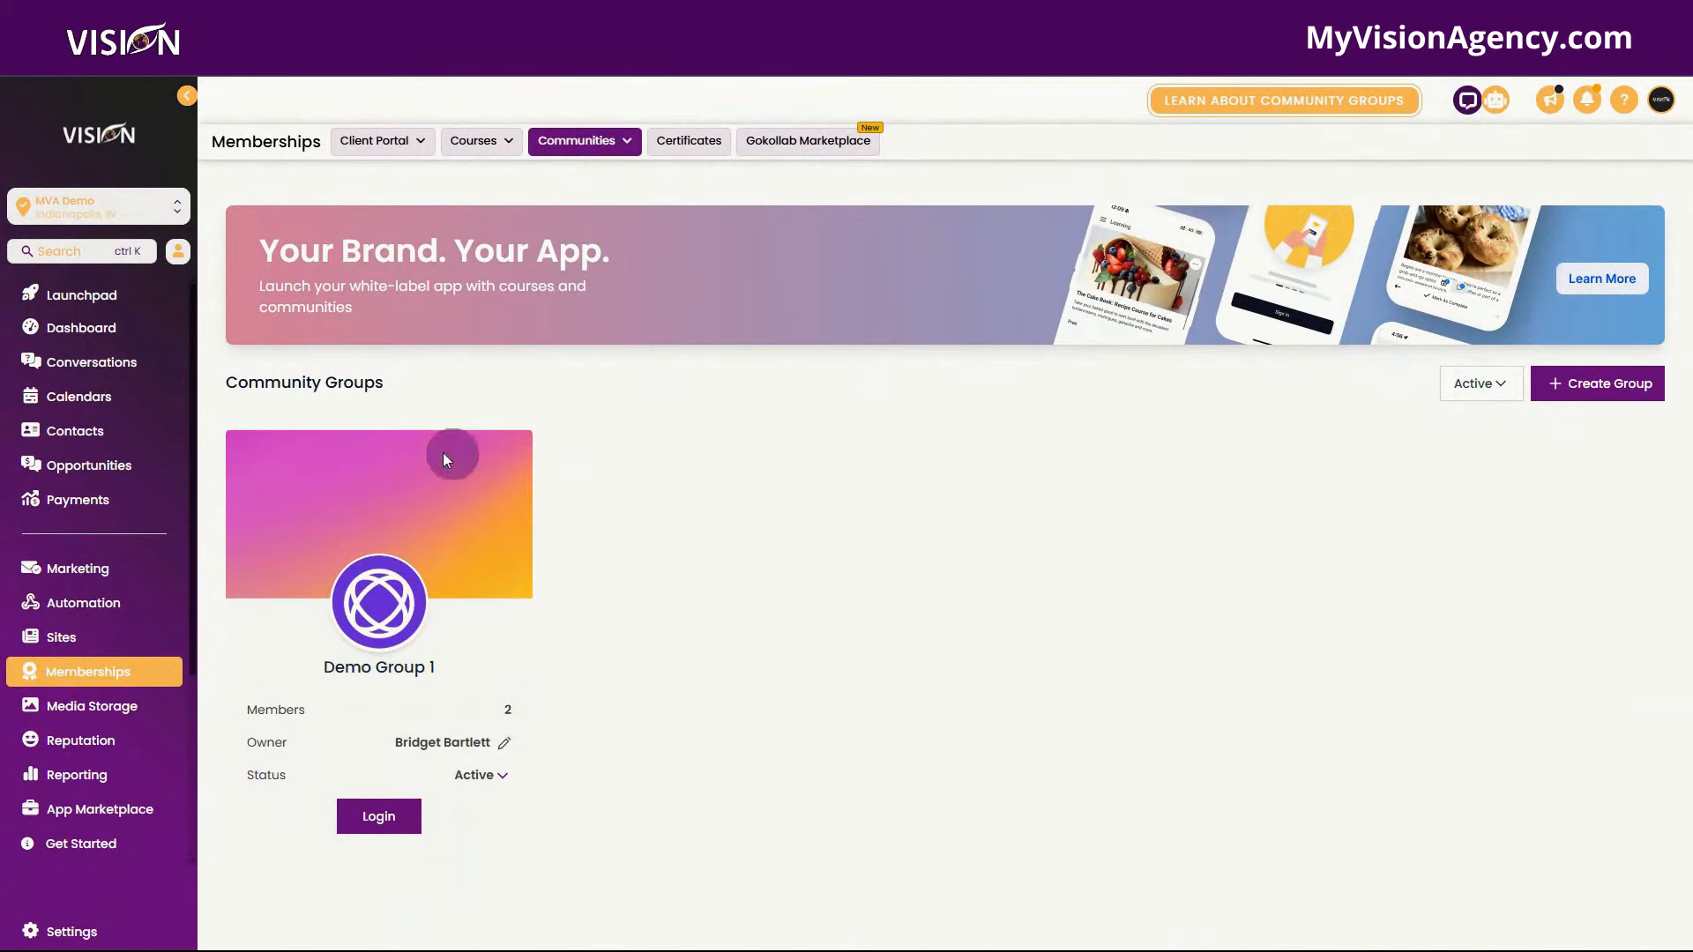
- Open the payment integrations and browse the full list of available payment providers
click(108, 503)
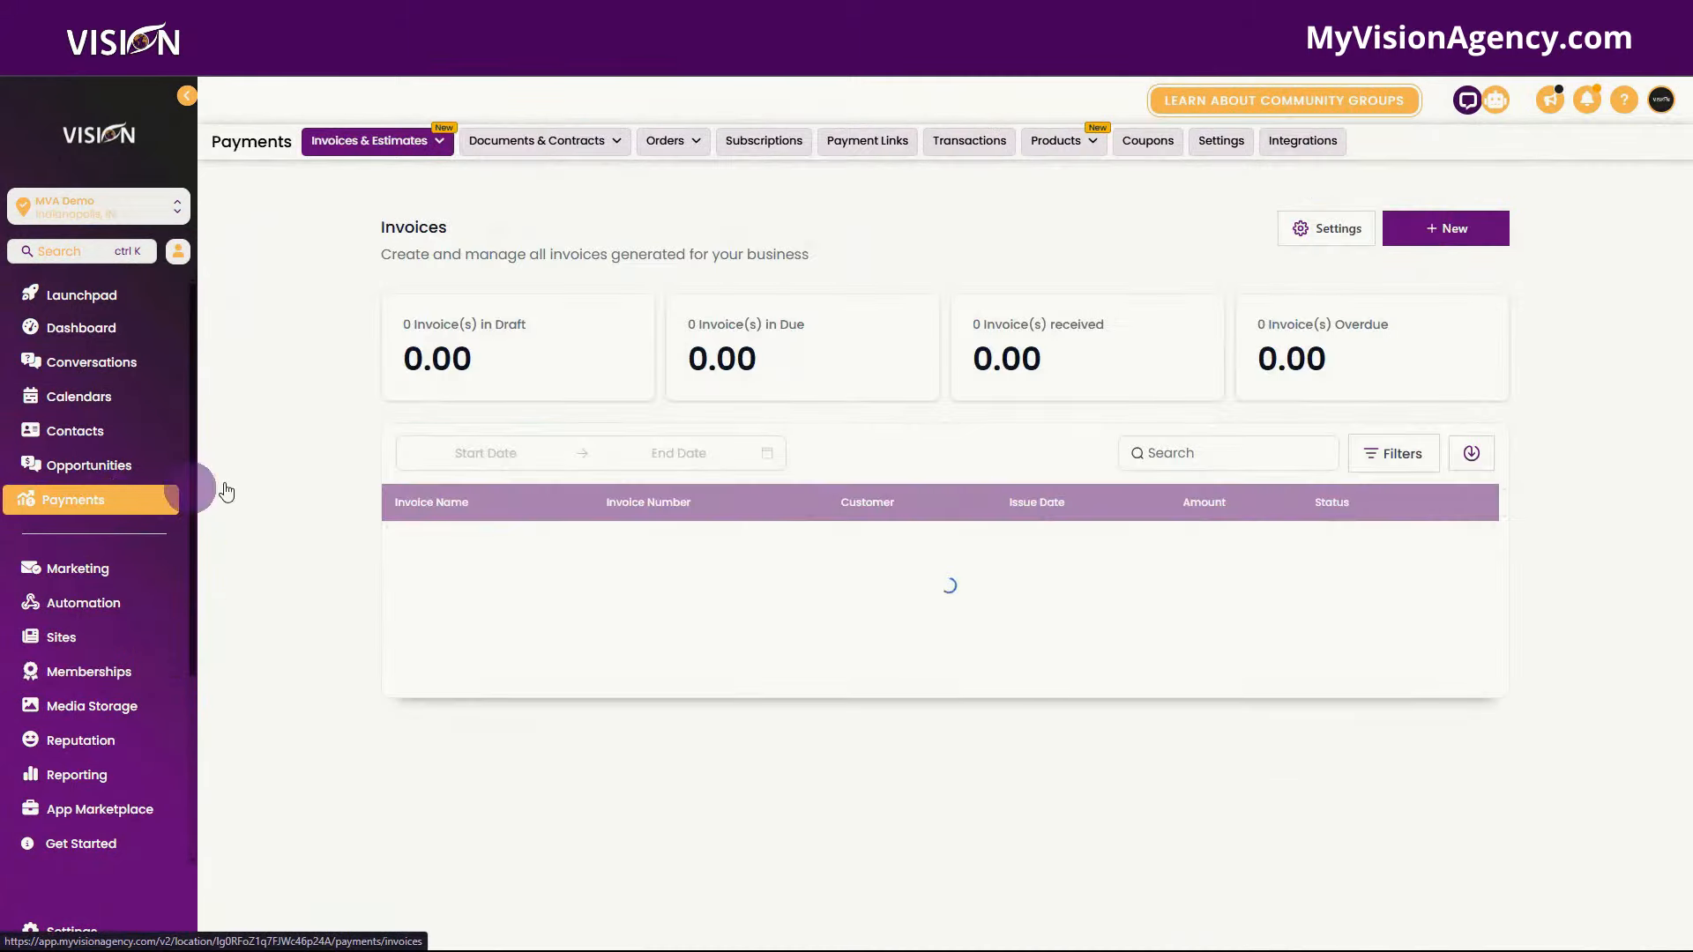
click(1307, 139)
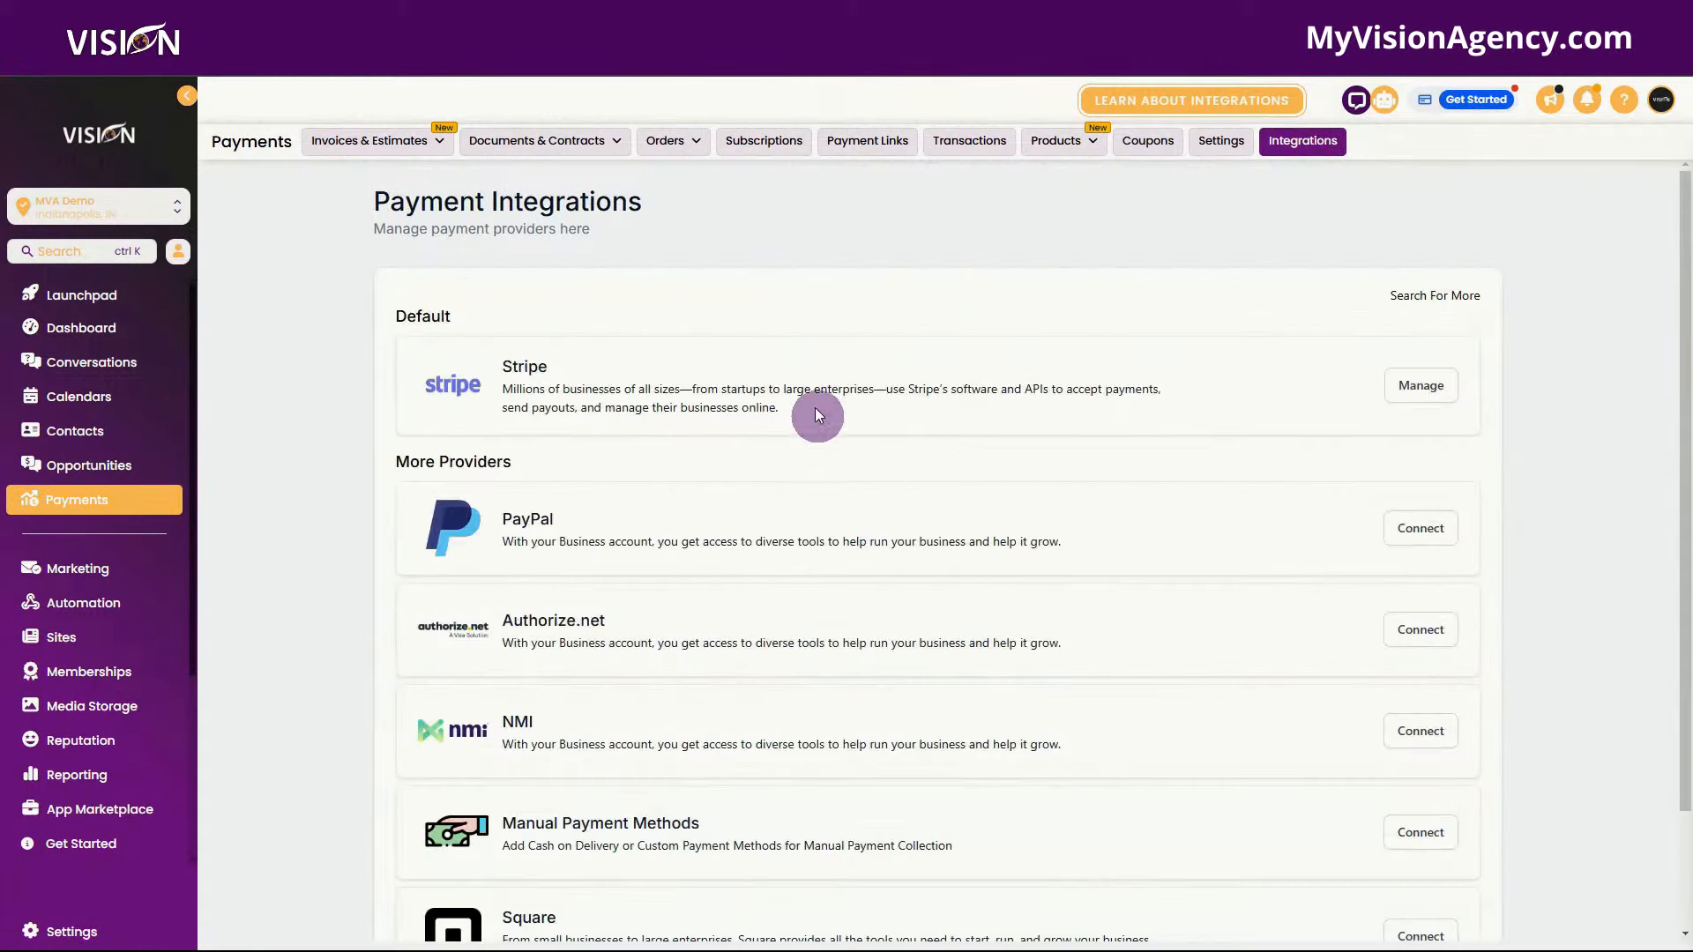
scroll(1010, 331, down, 2)
scroll(970, 316, up, 1)
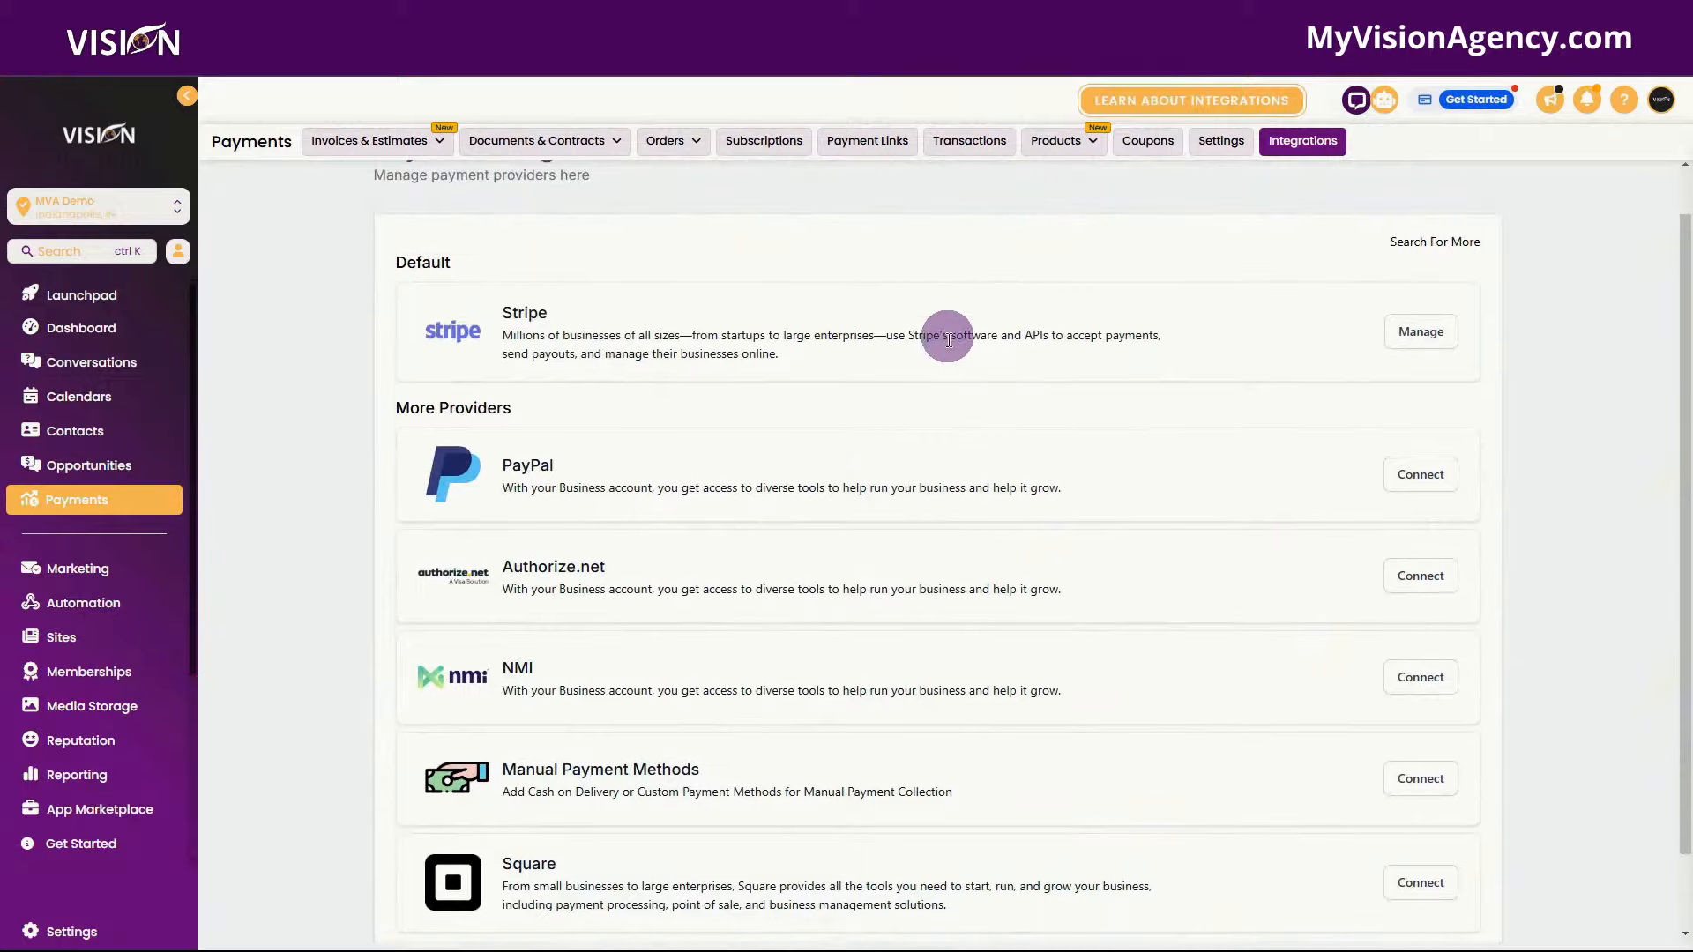
scroll(925, 489, down, 1)
click(899, 877)
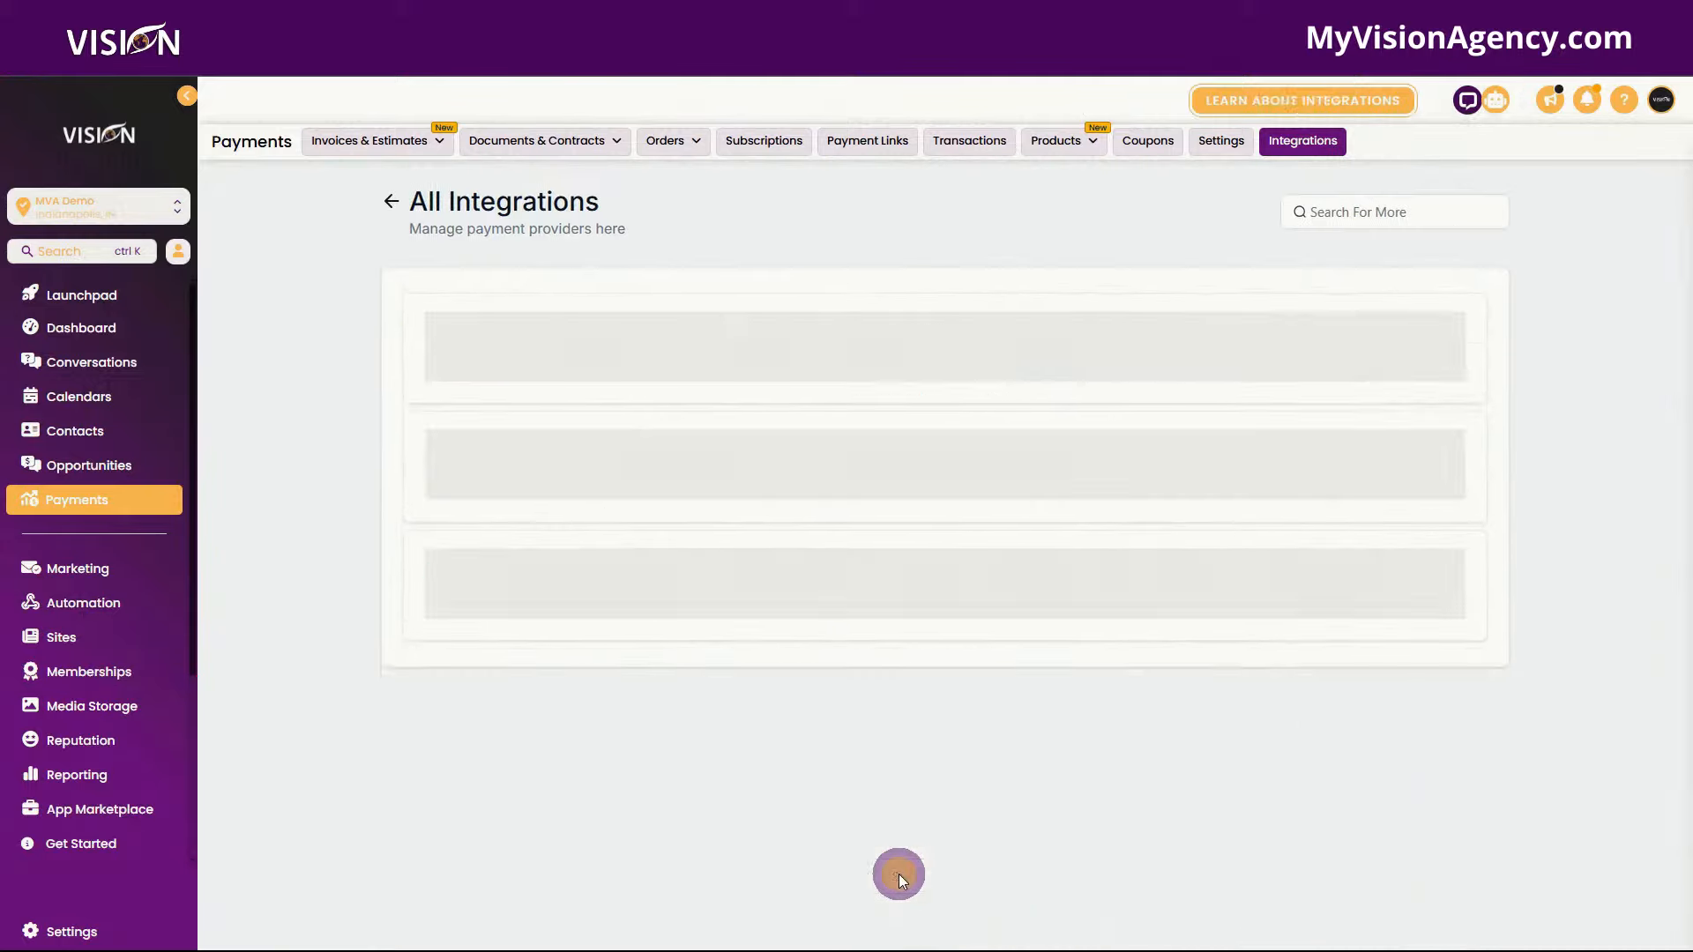
scroll(1048, 623, down, 10)
scroll(1047, 622, down, 7)
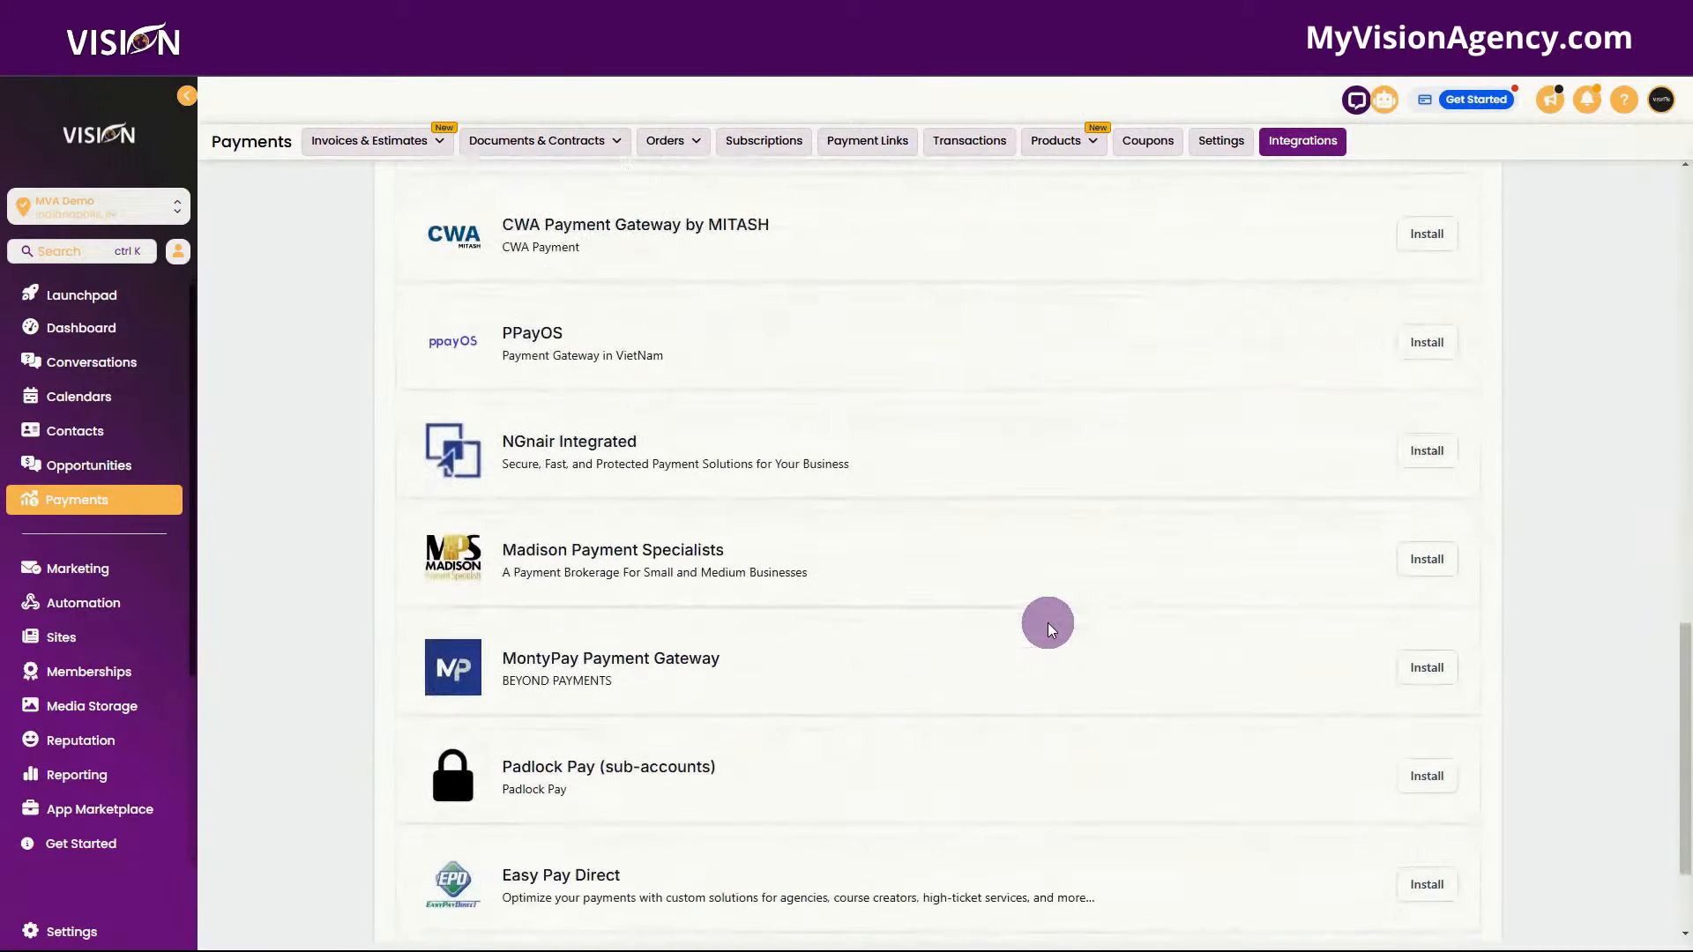
scroll(1048, 623, up, 14)
scroll(1047, 623, up, 4)
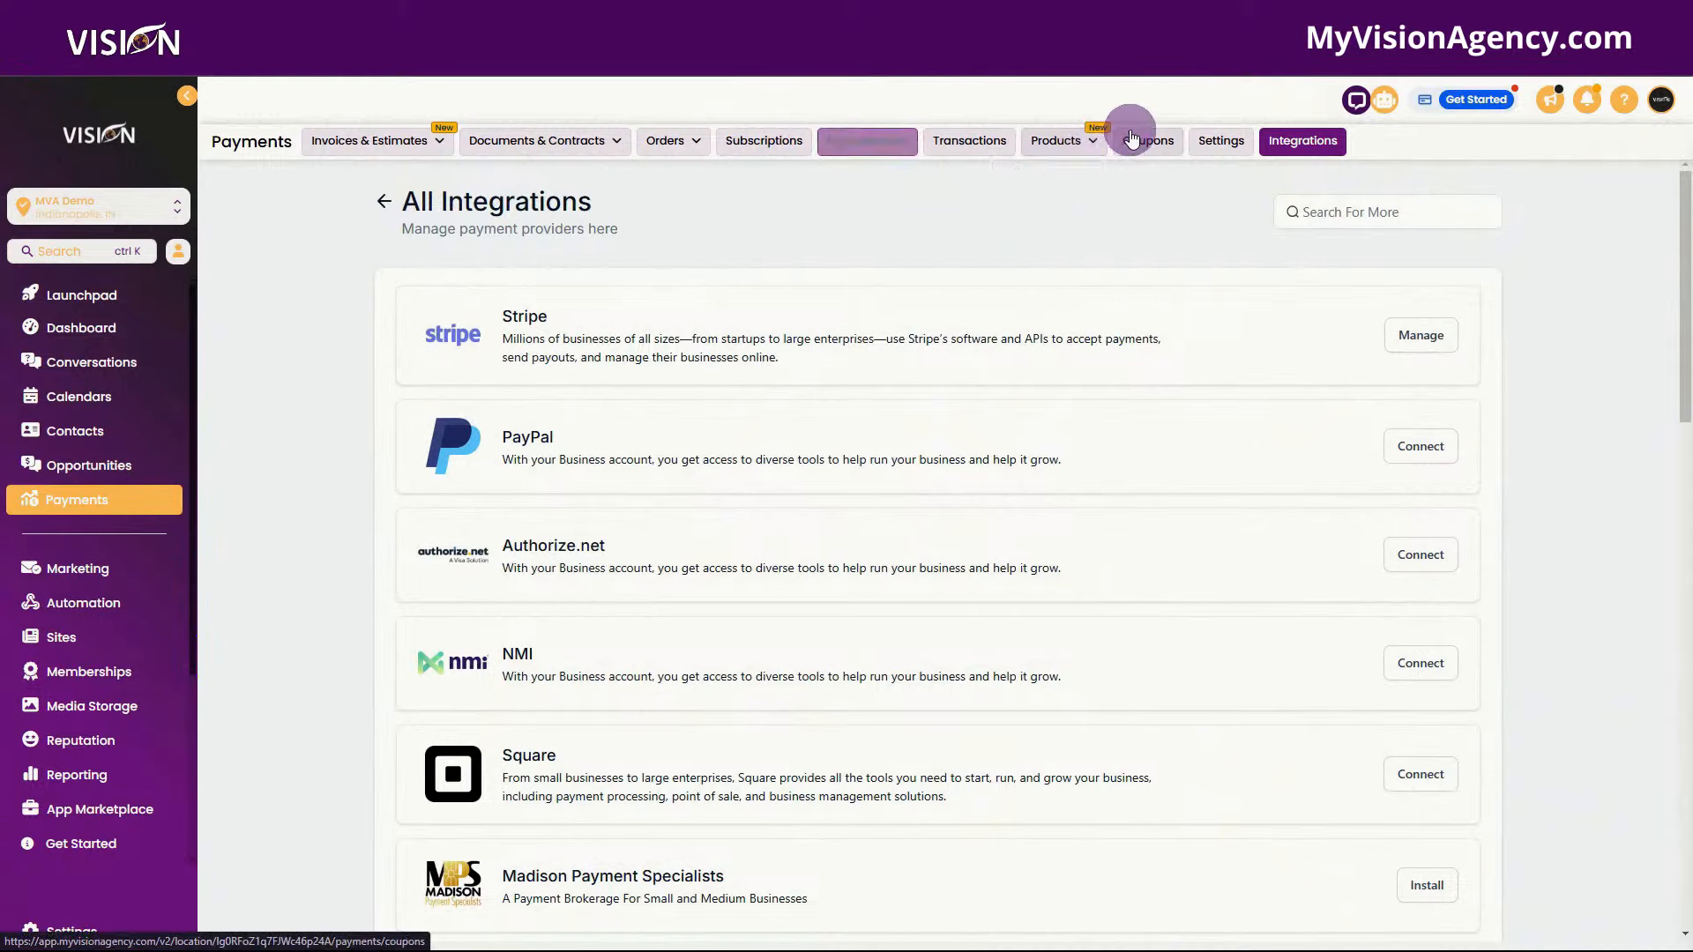
- Start a new payment product titled "Community" and exclude it from the online store
mouse_move(1076, 146)
click(1043, 173)
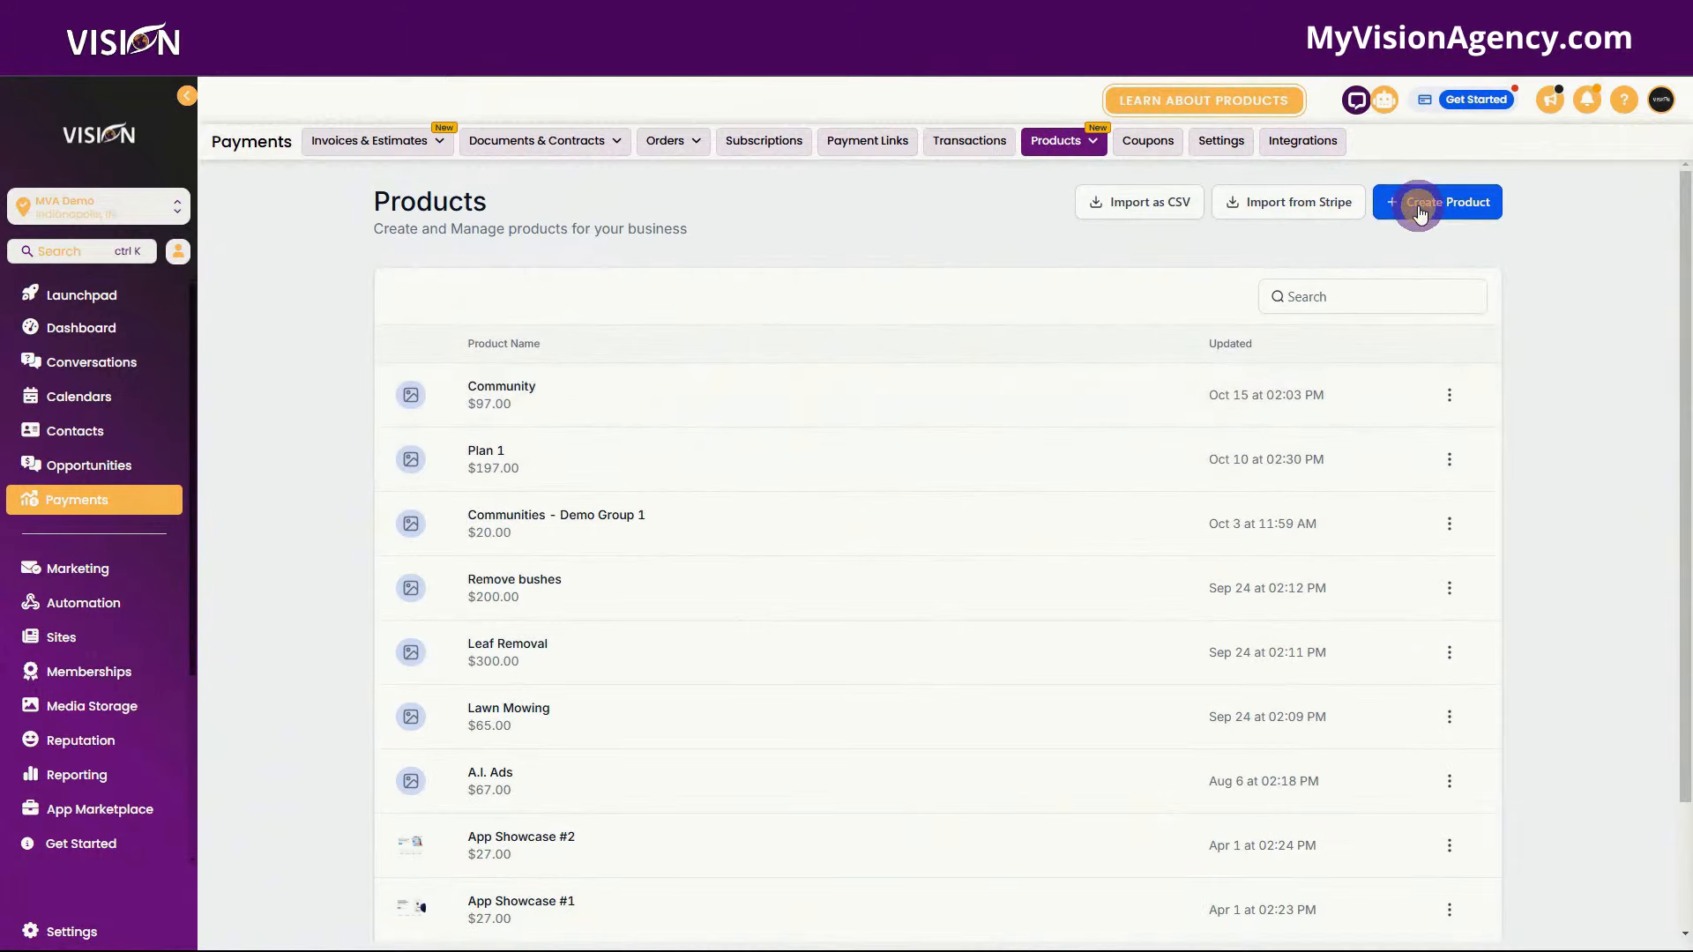
scroll(1411, 207, down, 1)
click(1380, 212)
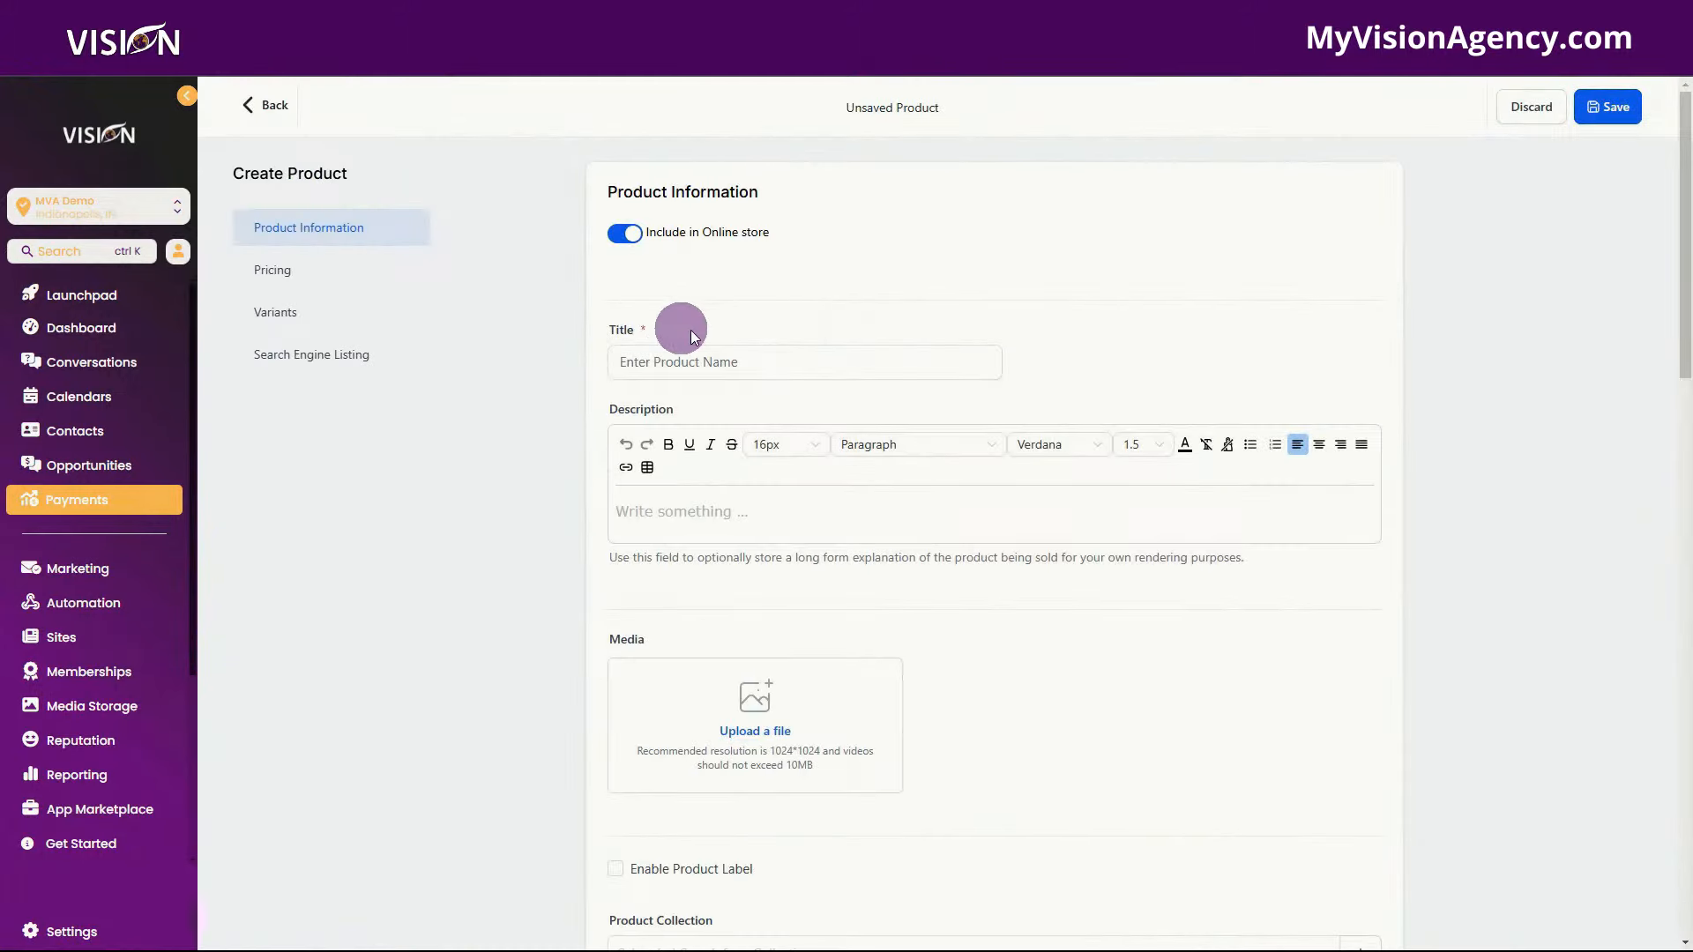
click(619, 242)
click(699, 365)
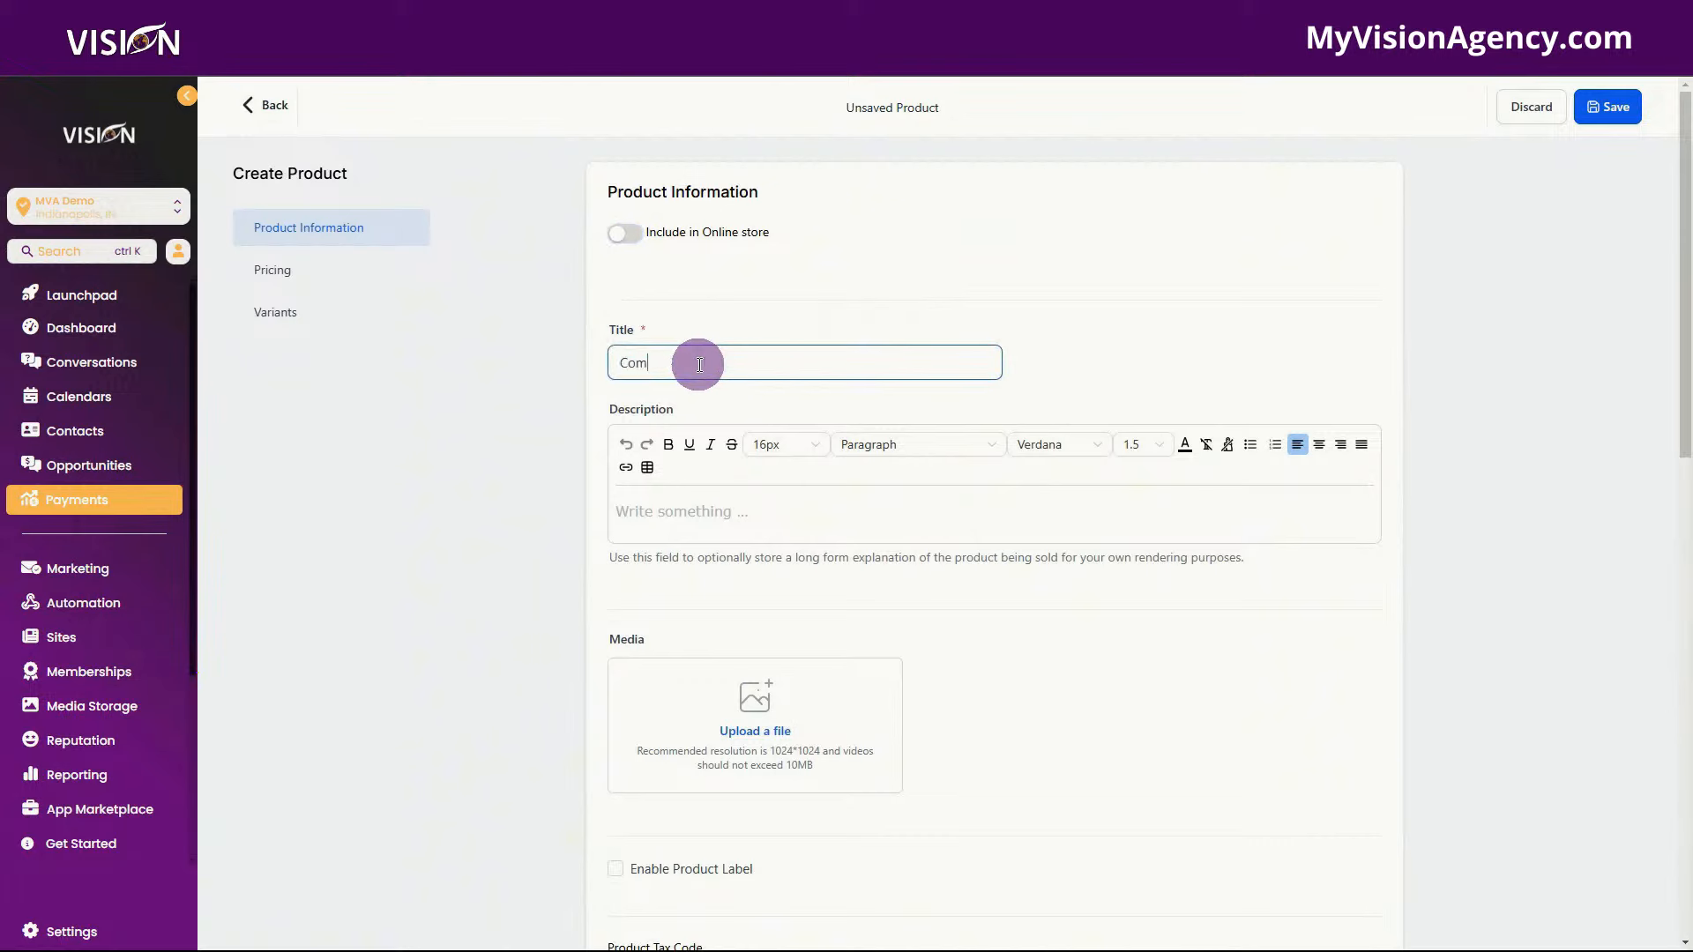
text(Community)
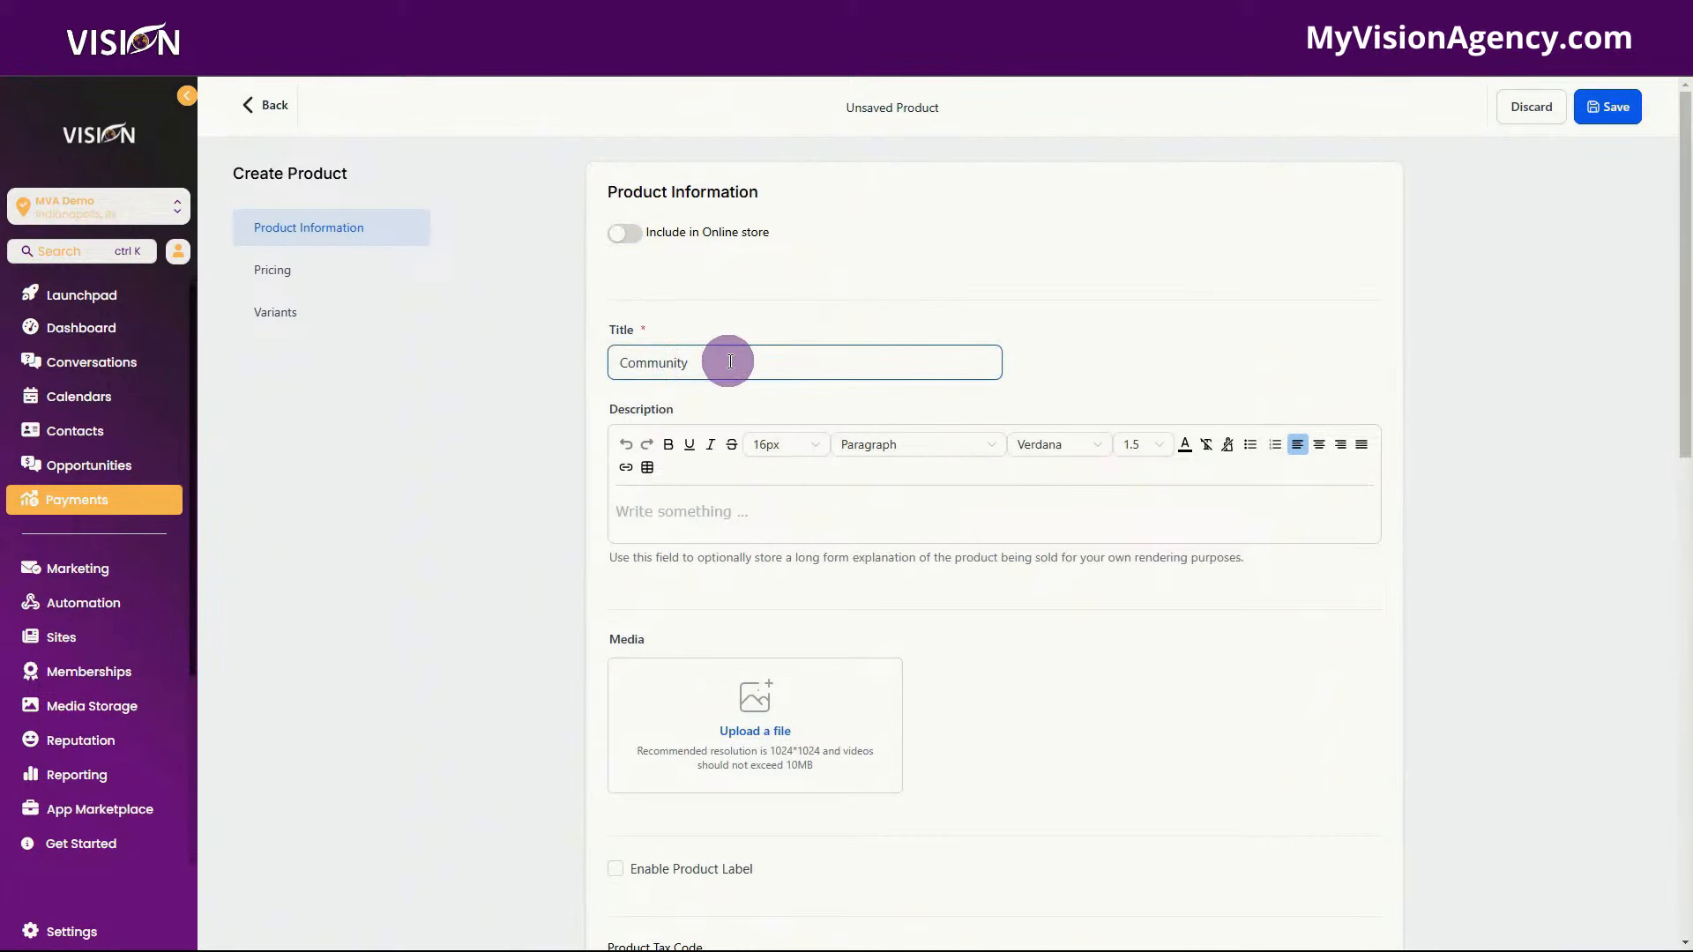
- Review the description, media, label and tax settings of the new product
scroll(793, 666, down, 10)
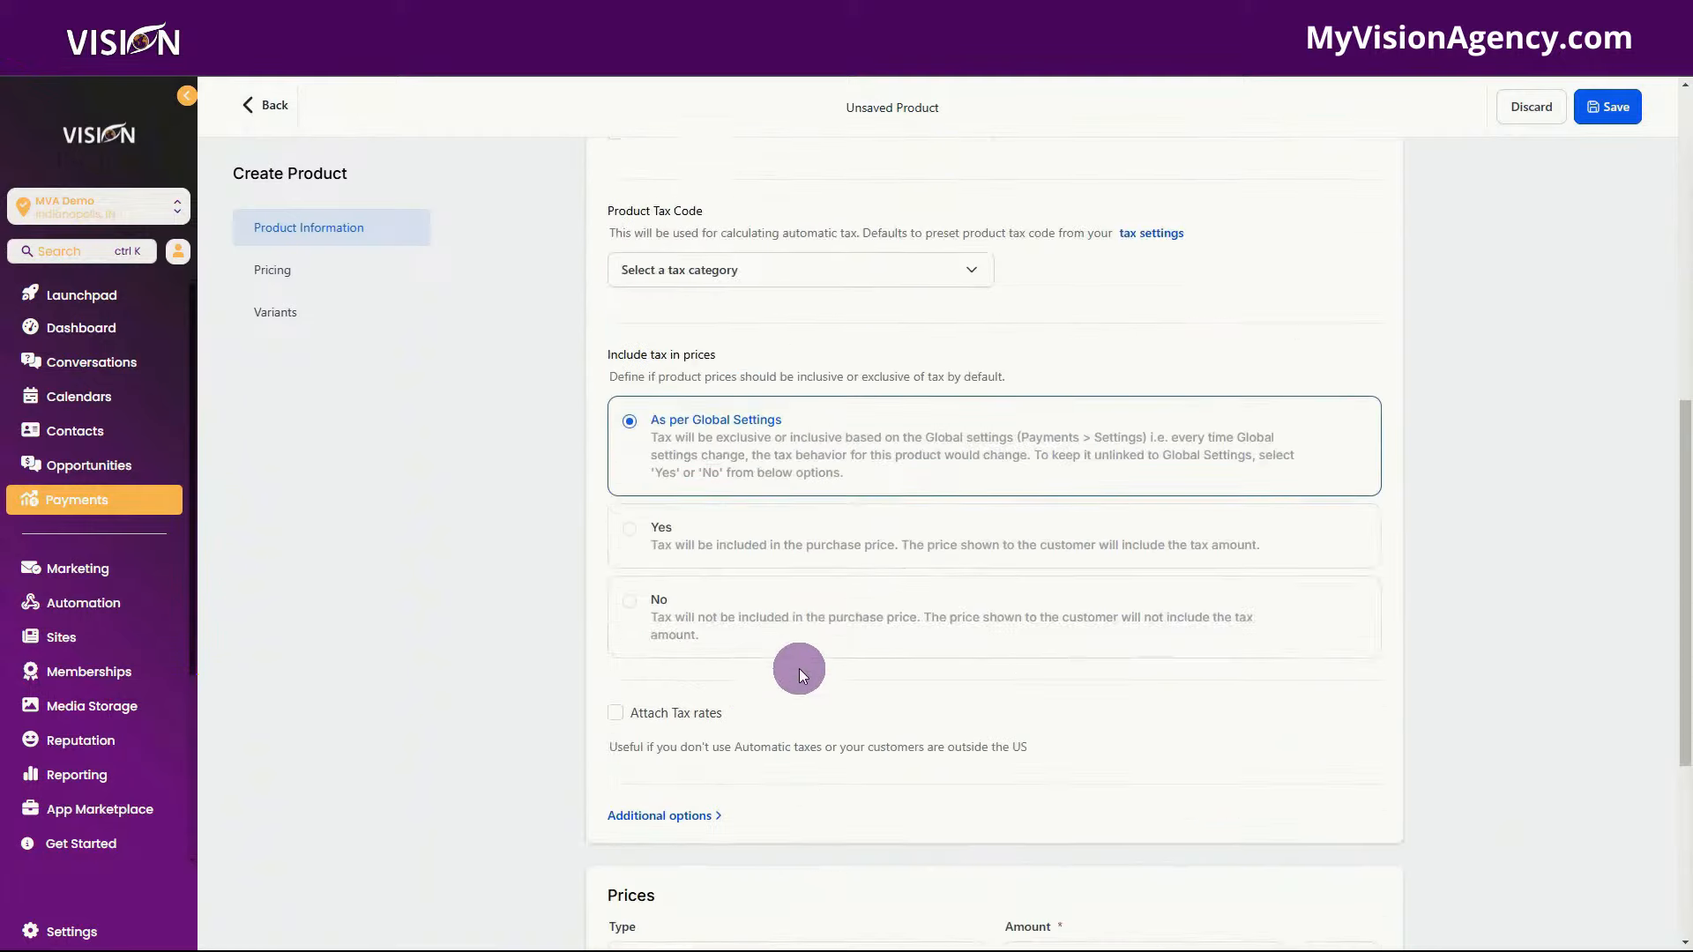
scroll(782, 371, up, 8)
scroll(902, 517, down, 2)
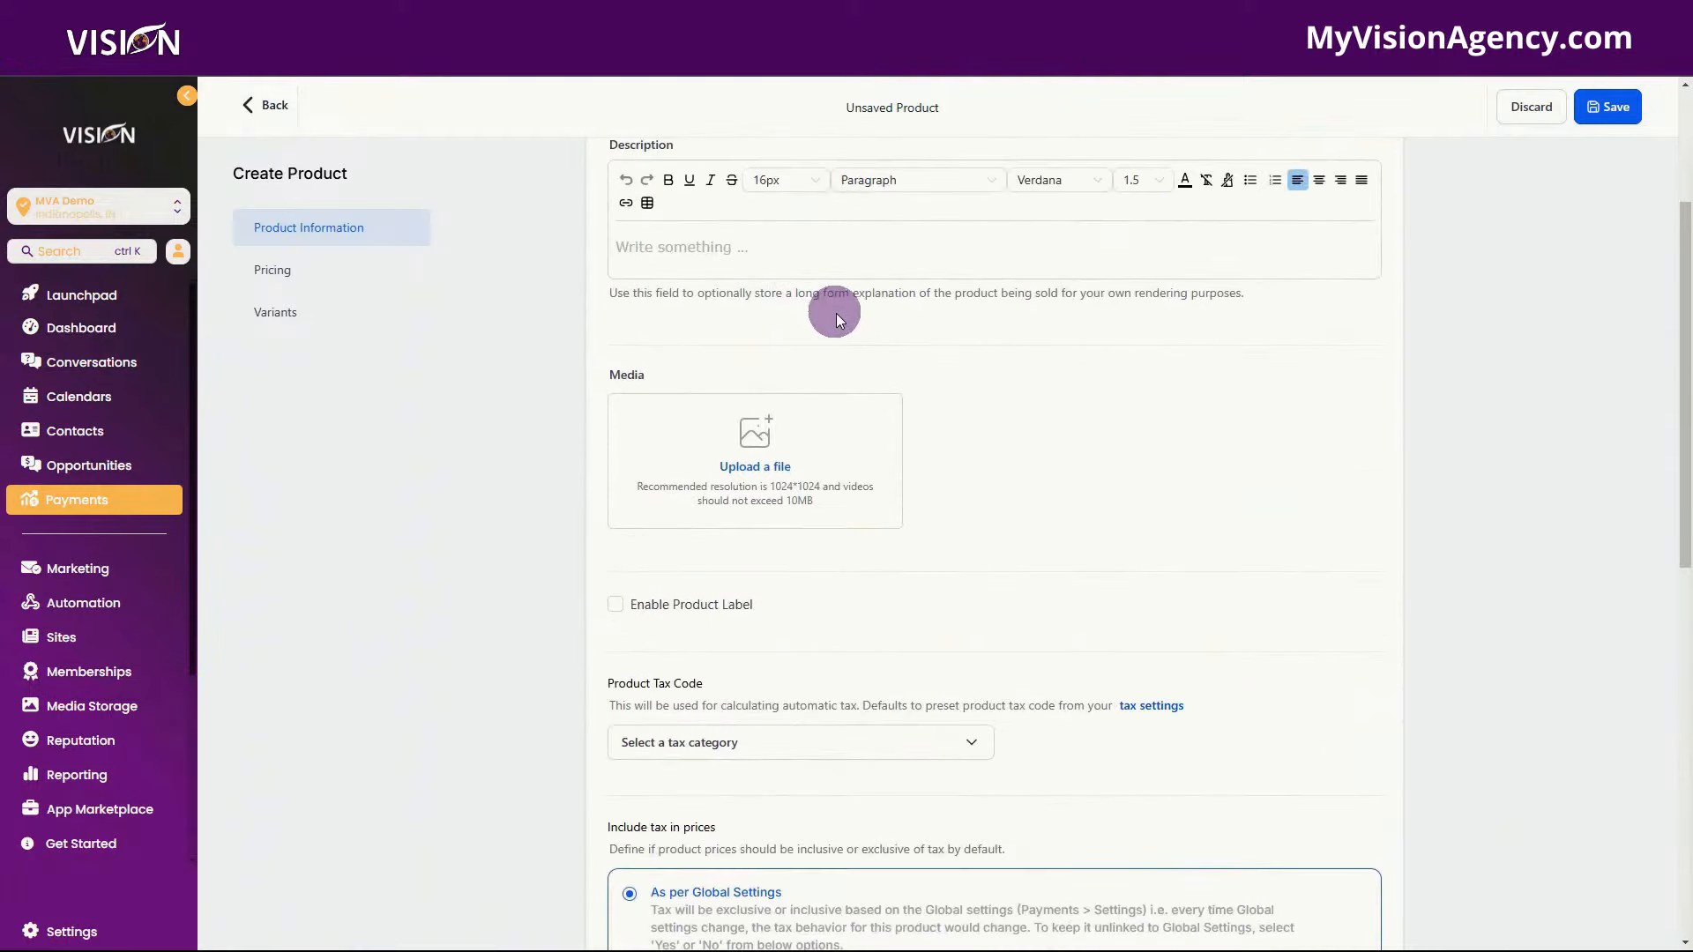
scroll(901, 420, down, 5)
scroll(896, 420, up, 1)
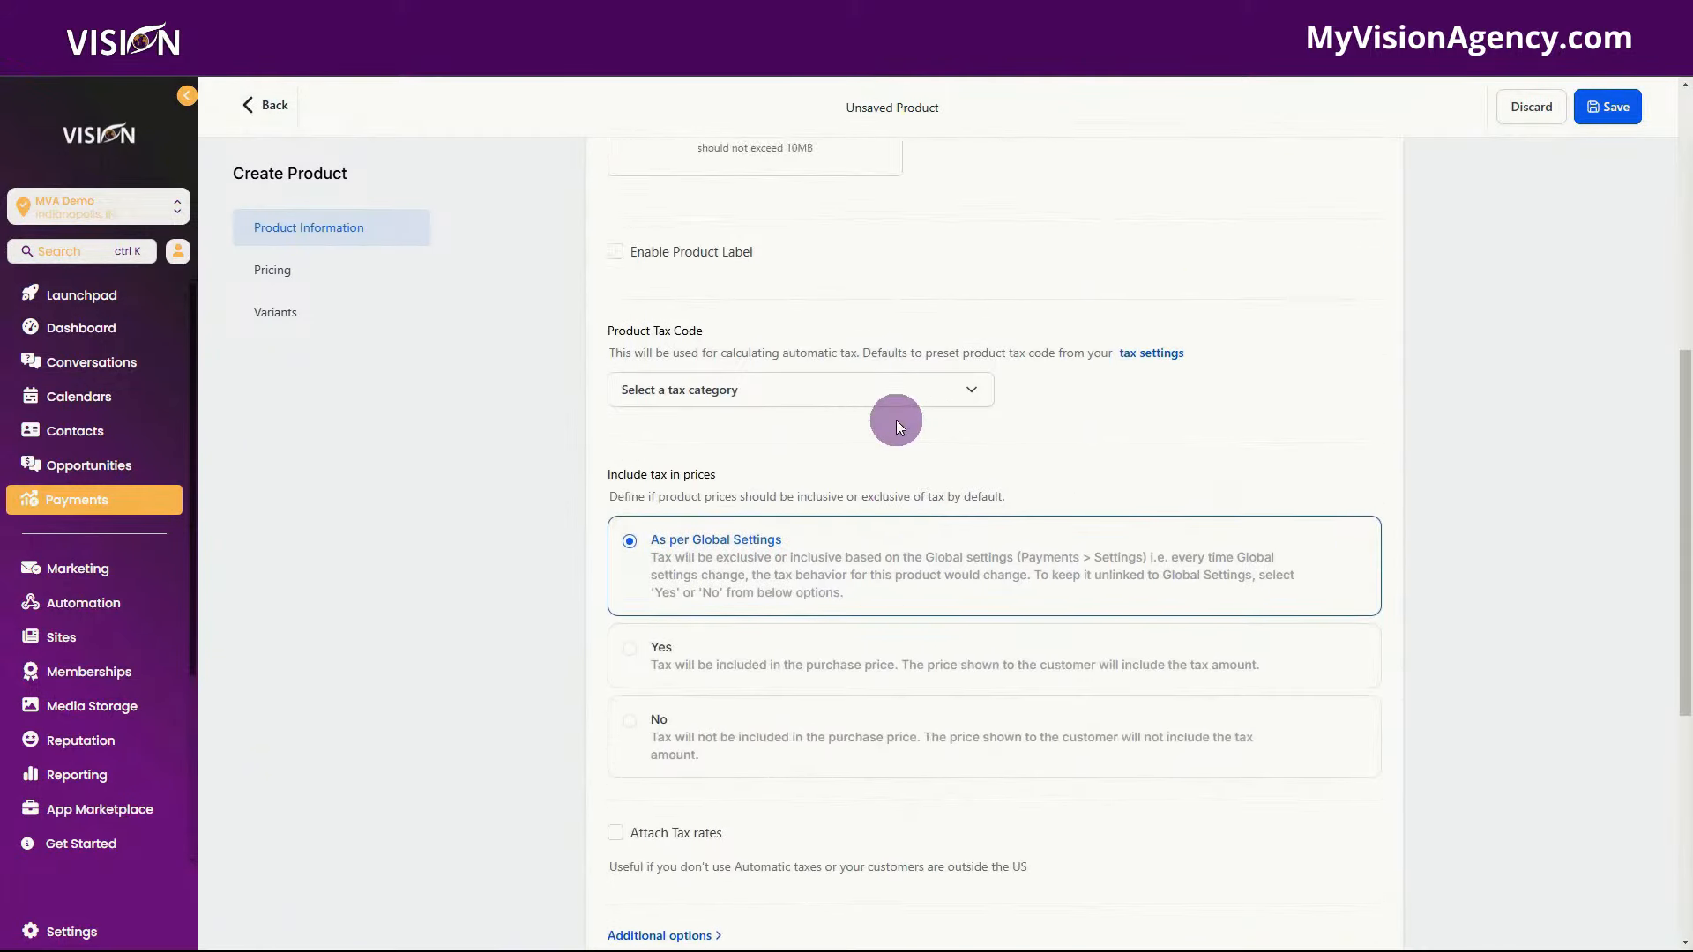
scroll(851, 440, up, 1)
scroll(861, 593, down, 4)
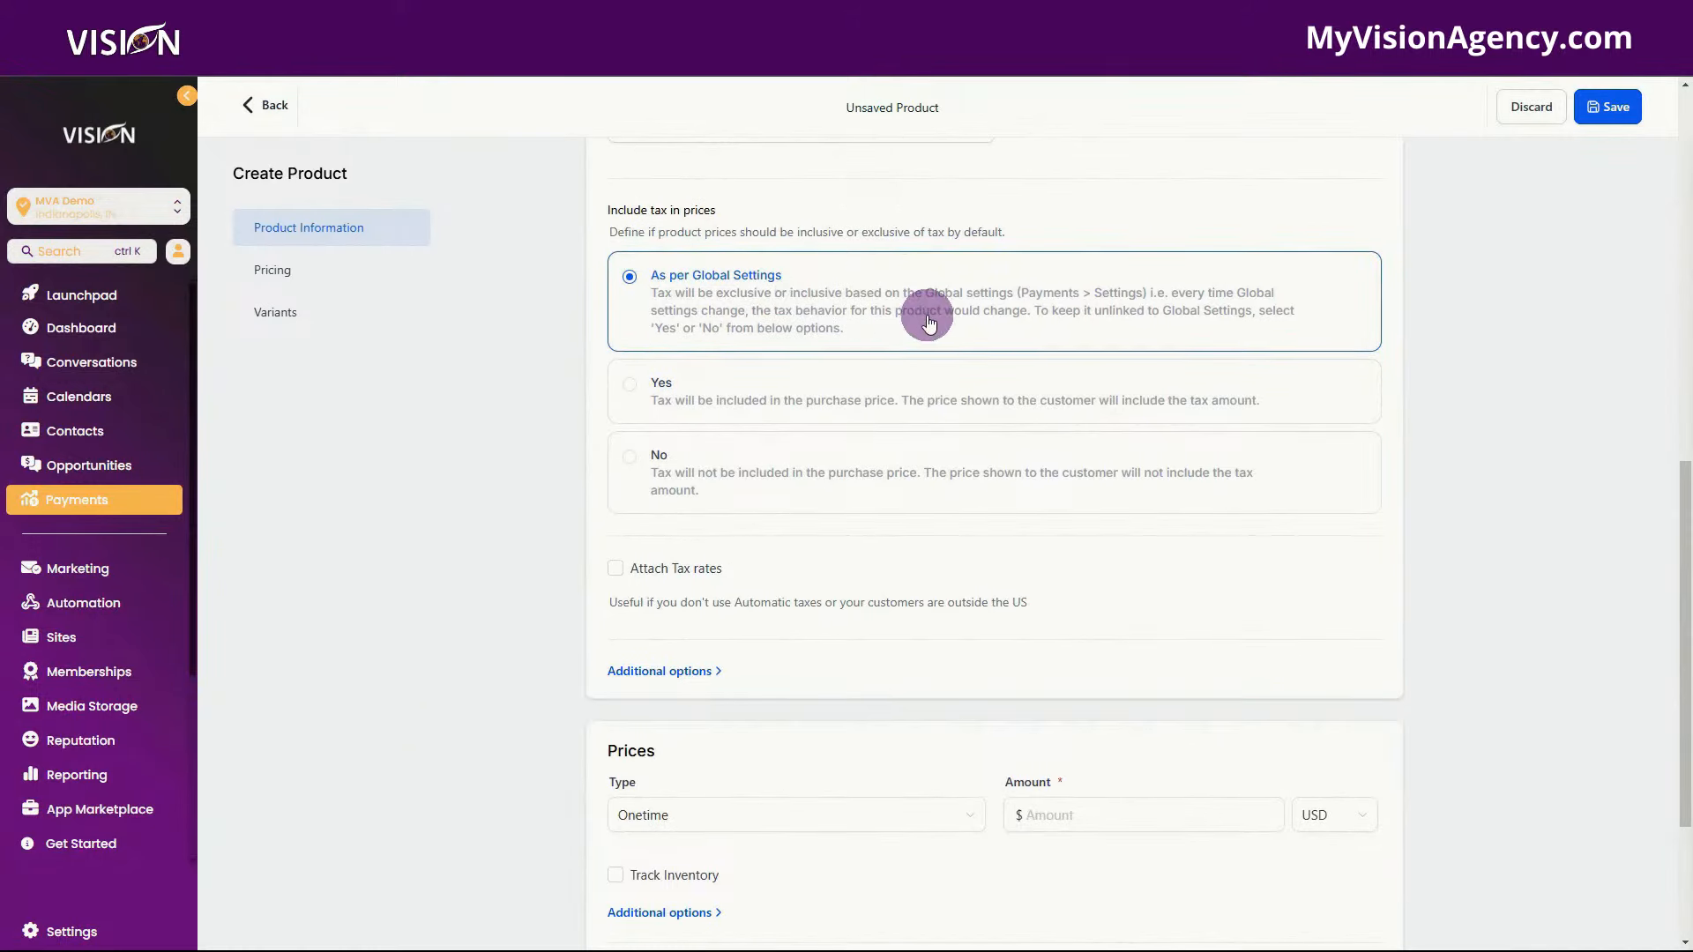
- Set the product's price to recurring at $97 USD with monthly billing and save the product
scroll(928, 323, down, 3)
click(699, 557)
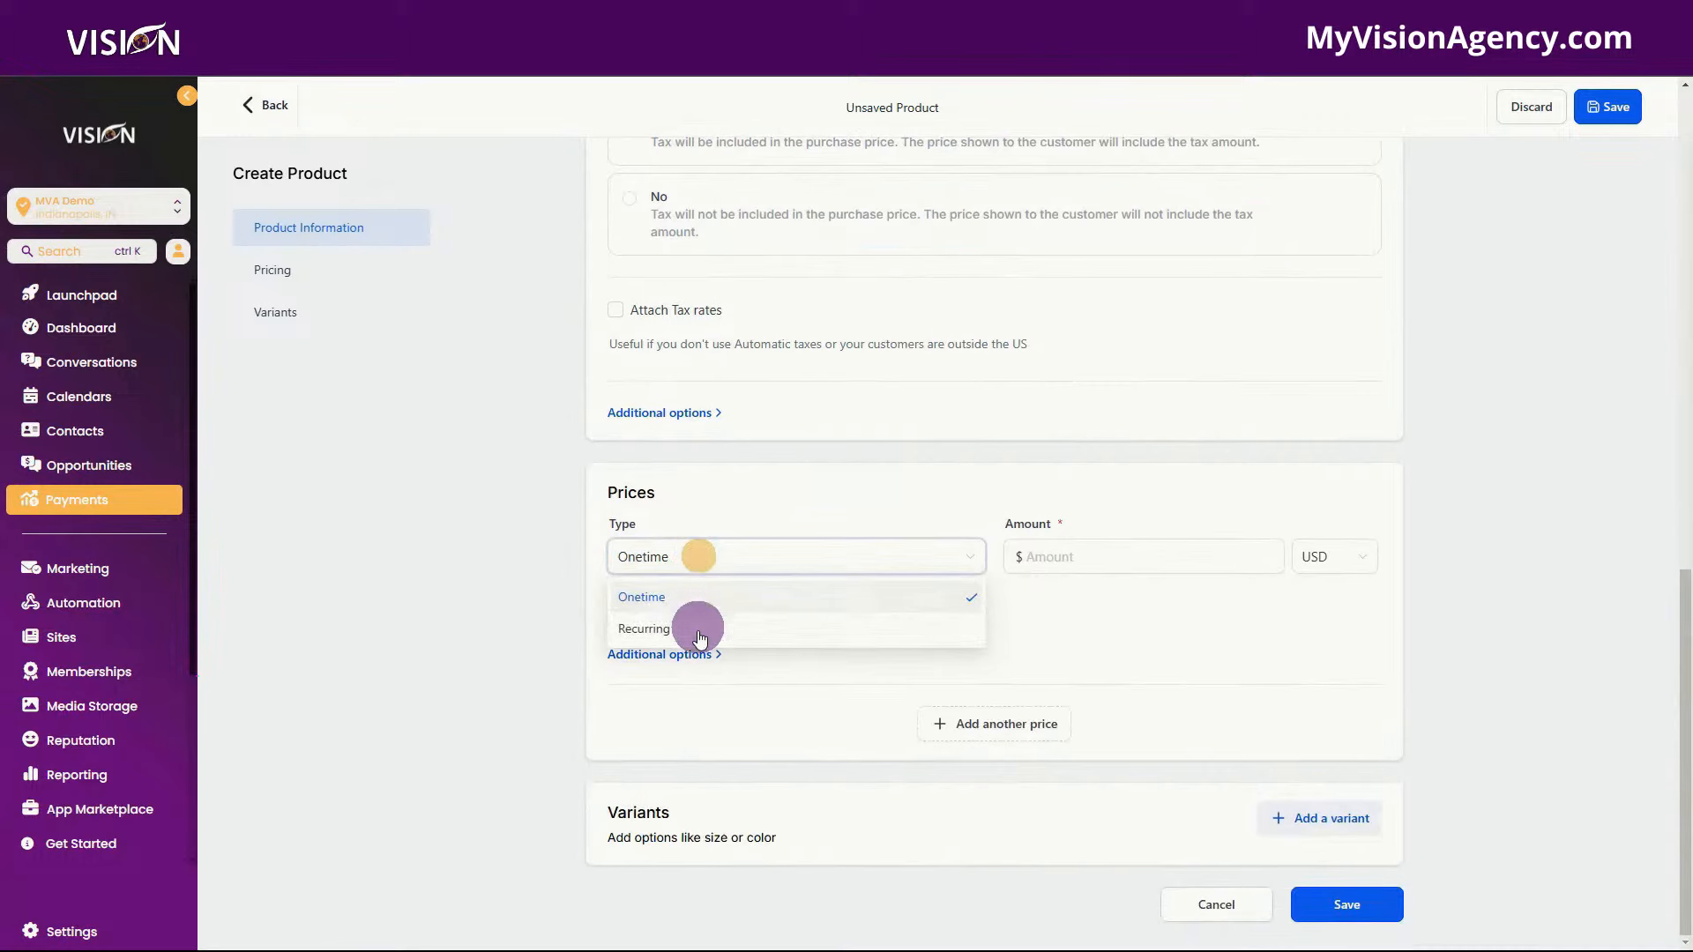
click(700, 628)
click(1069, 551)
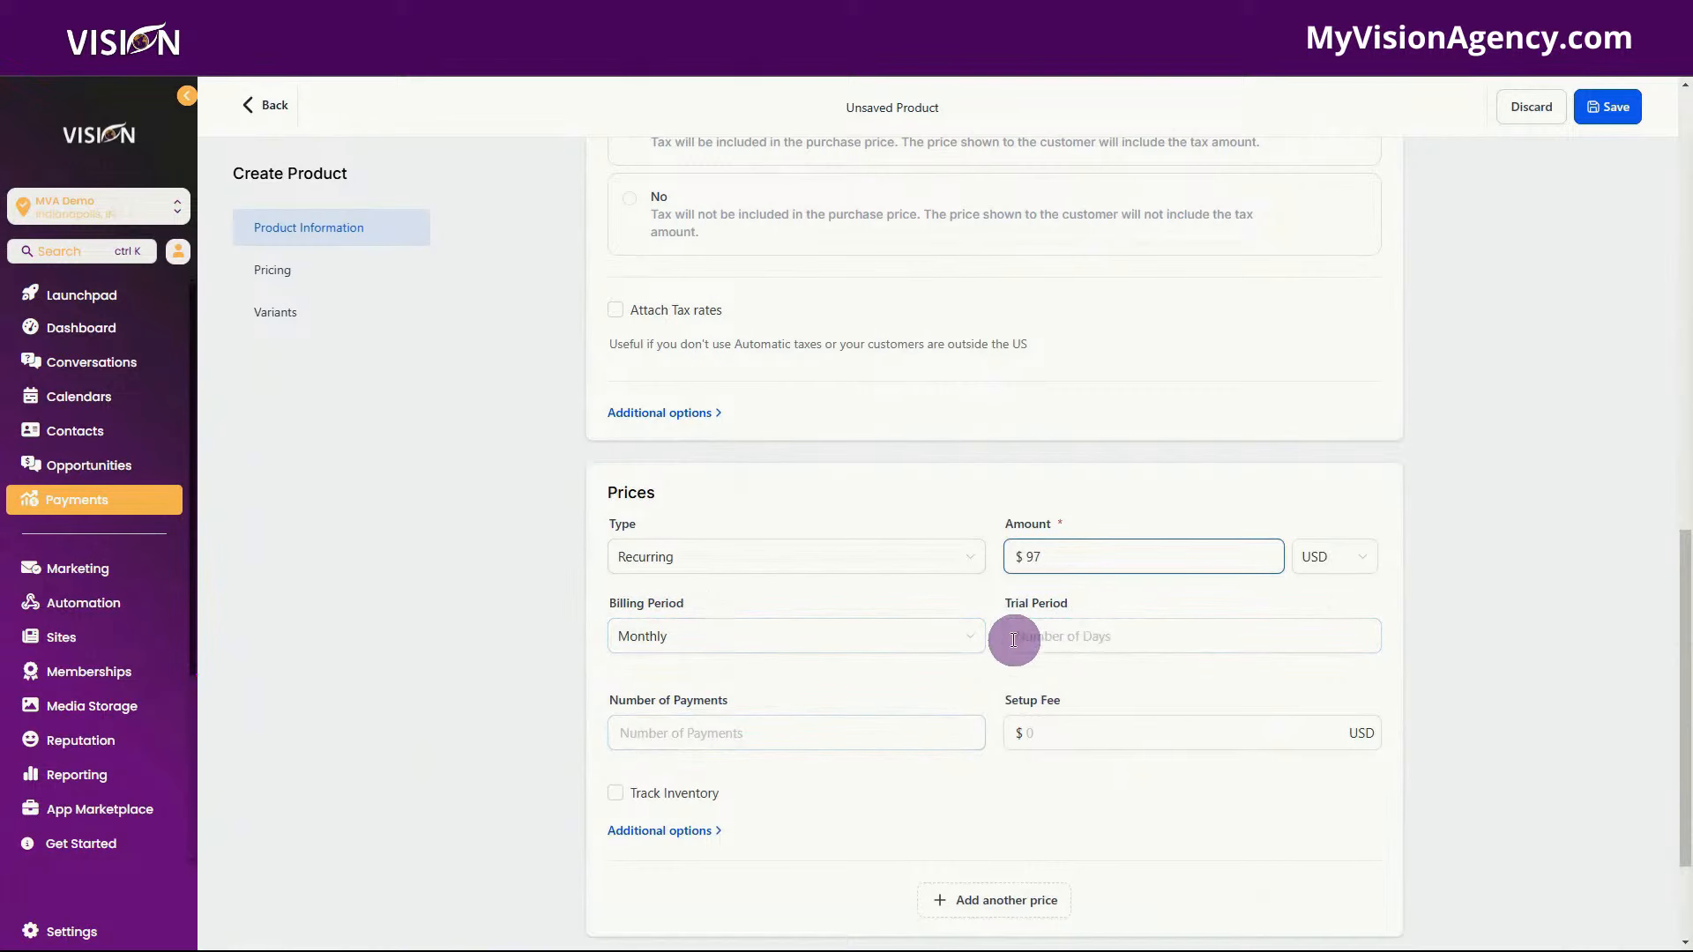
click(1063, 635)
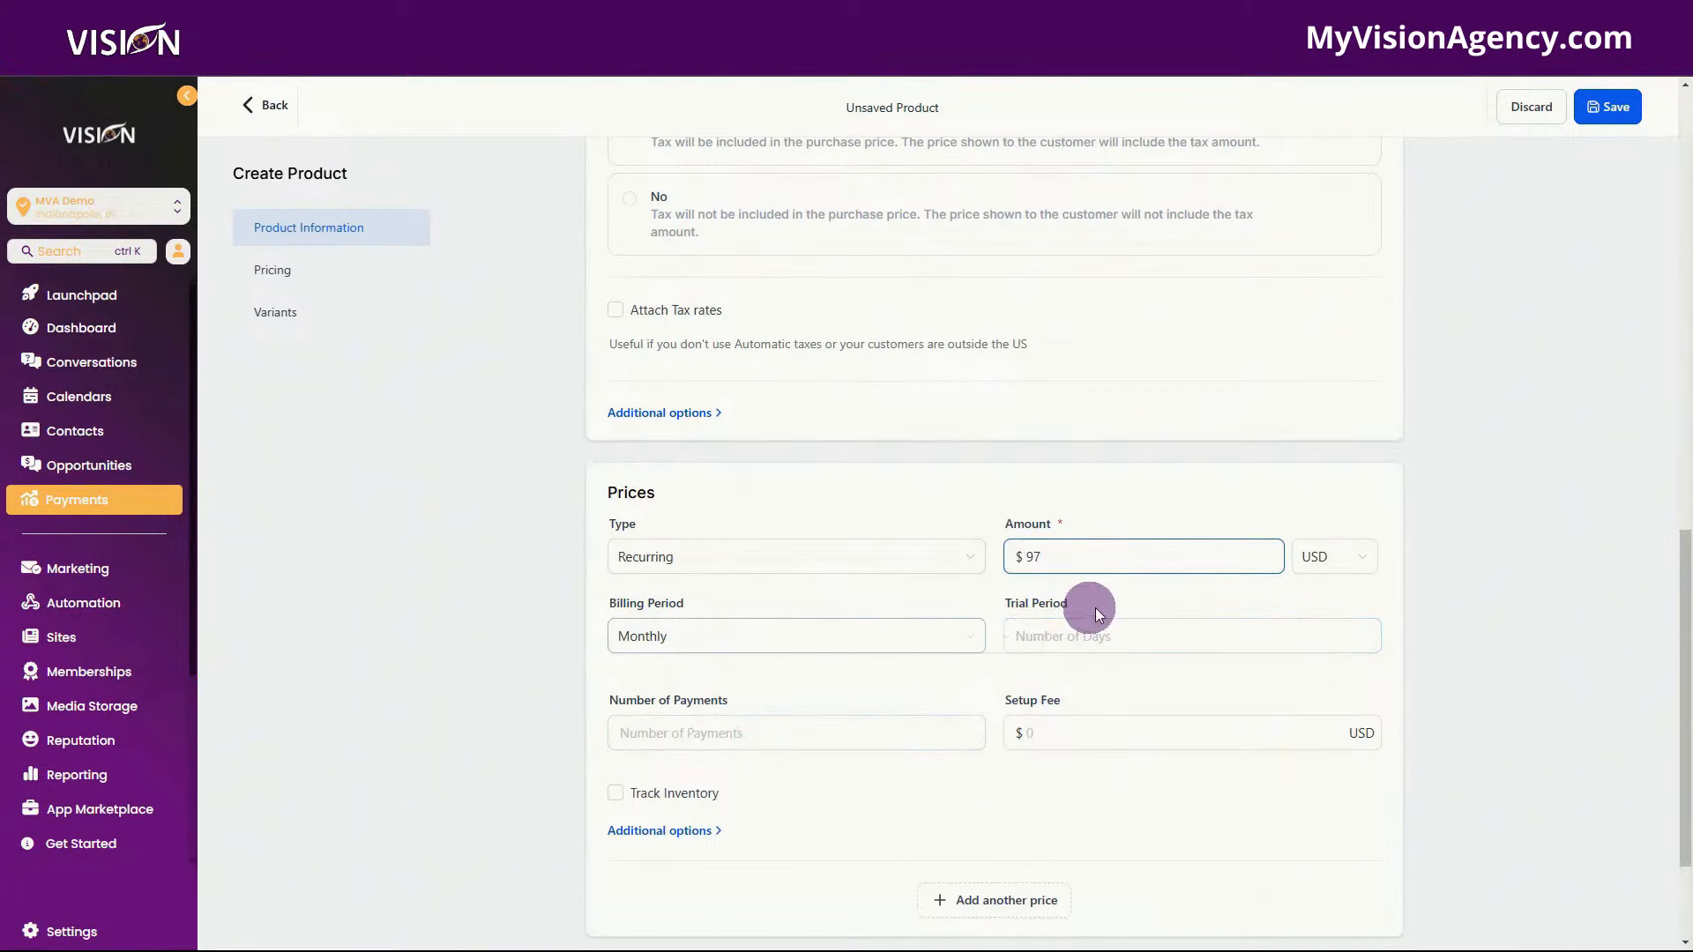
scroll(899, 635, down, 2)
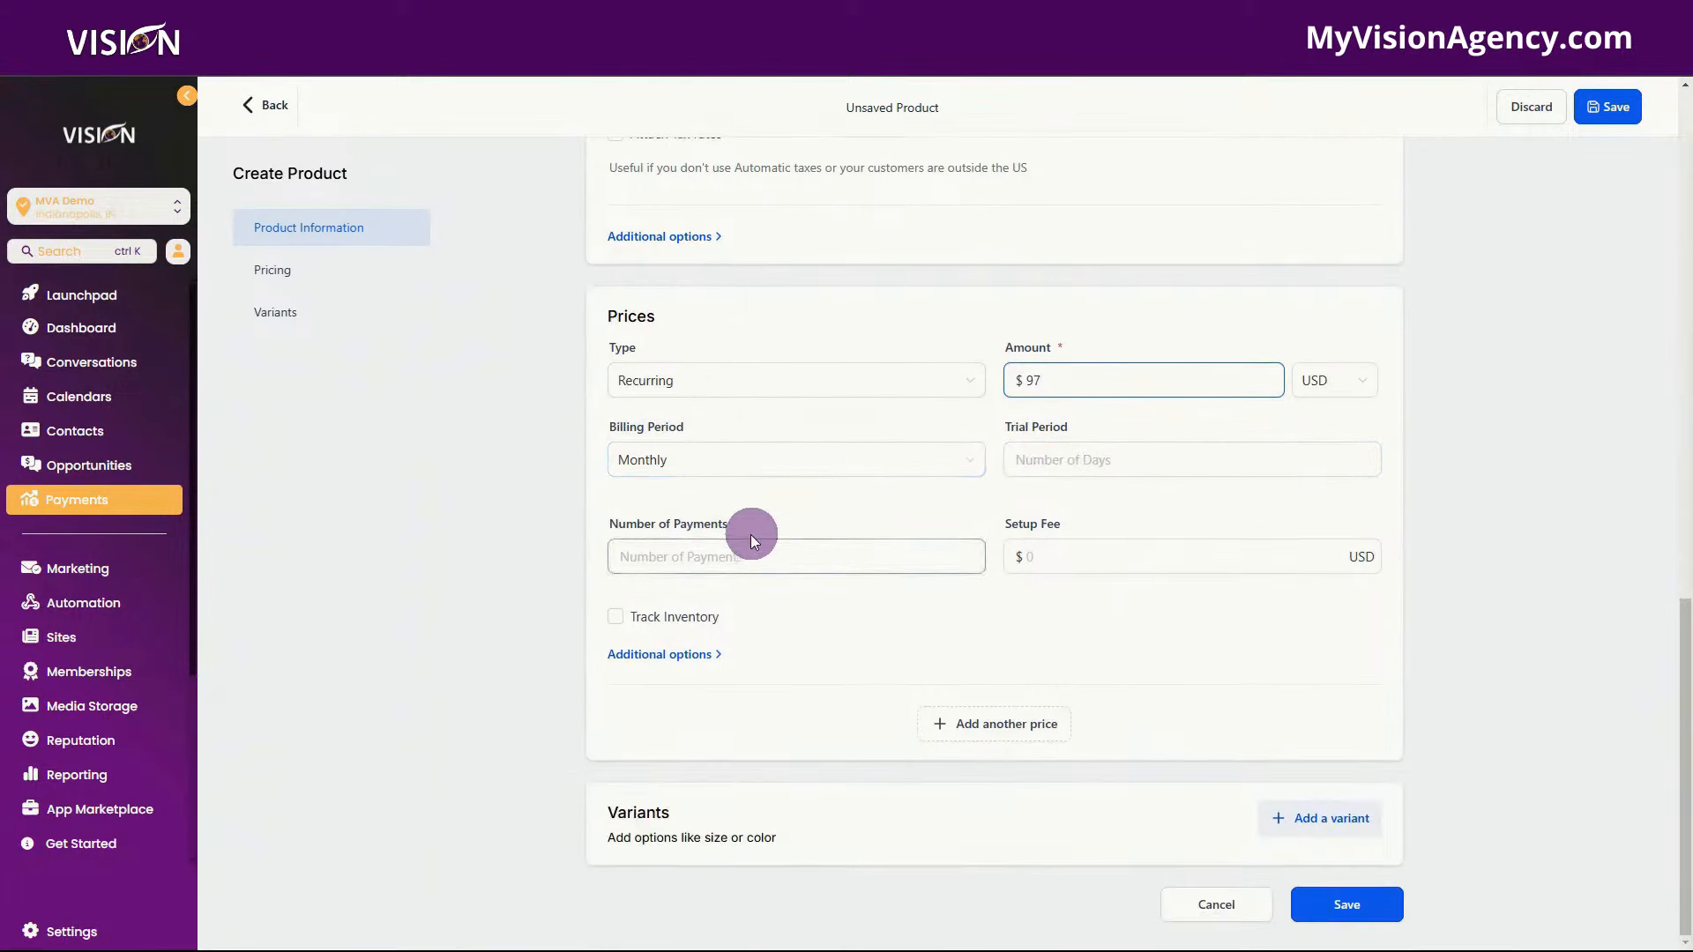
click(701, 554)
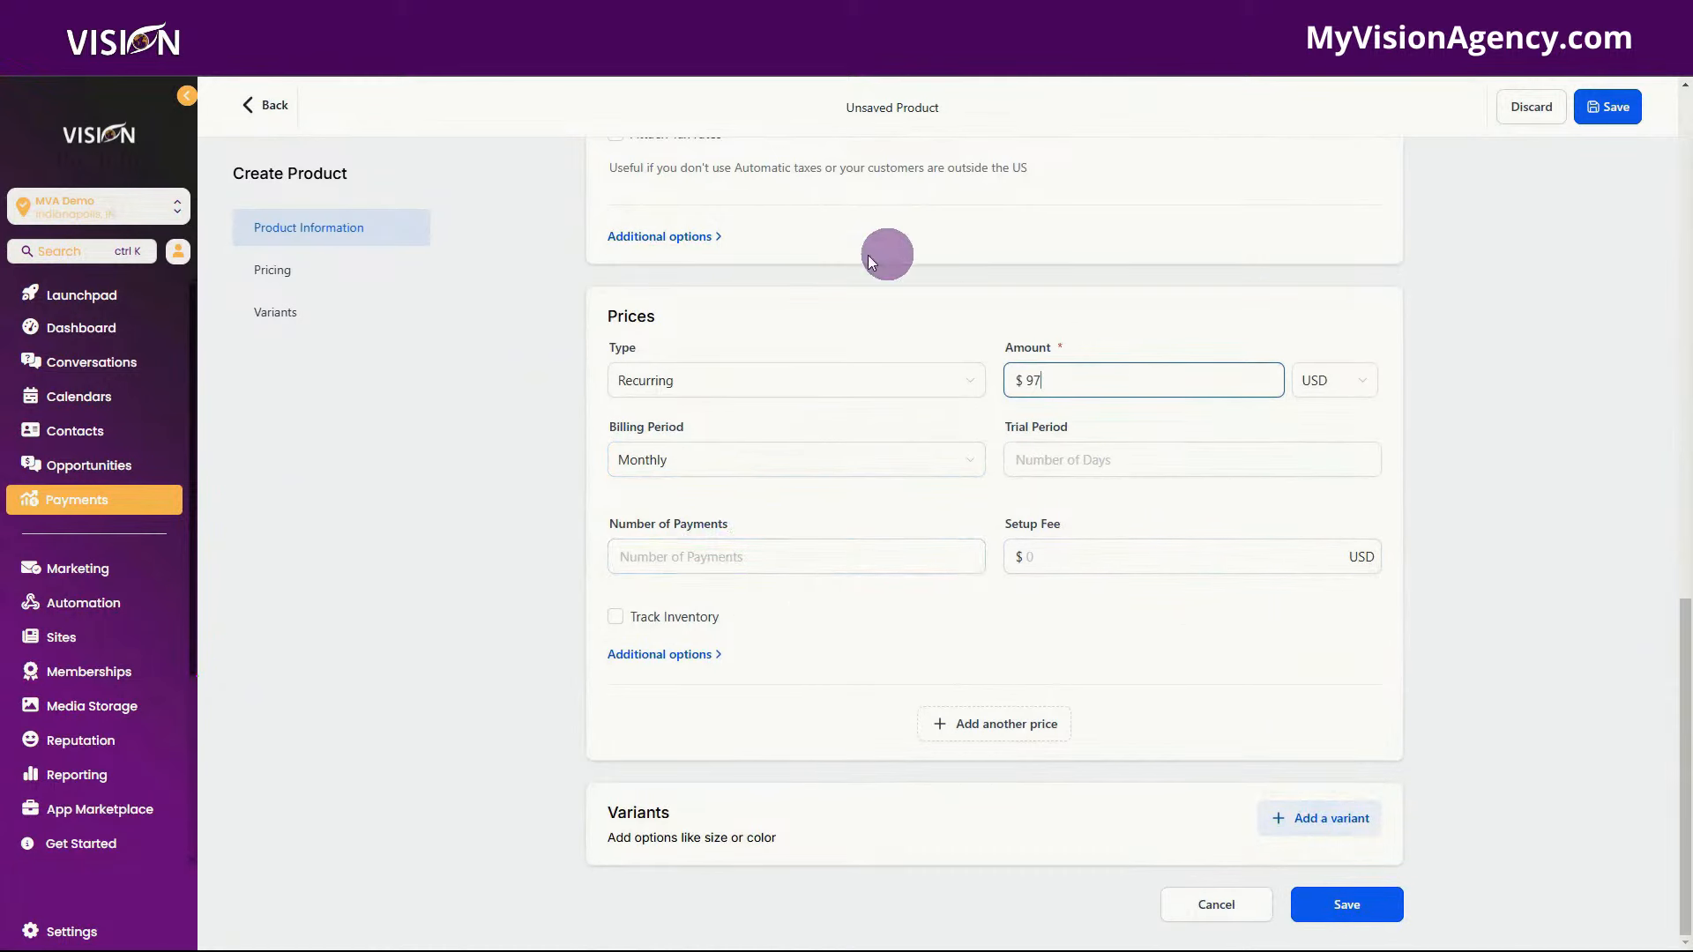
click(1344, 913)
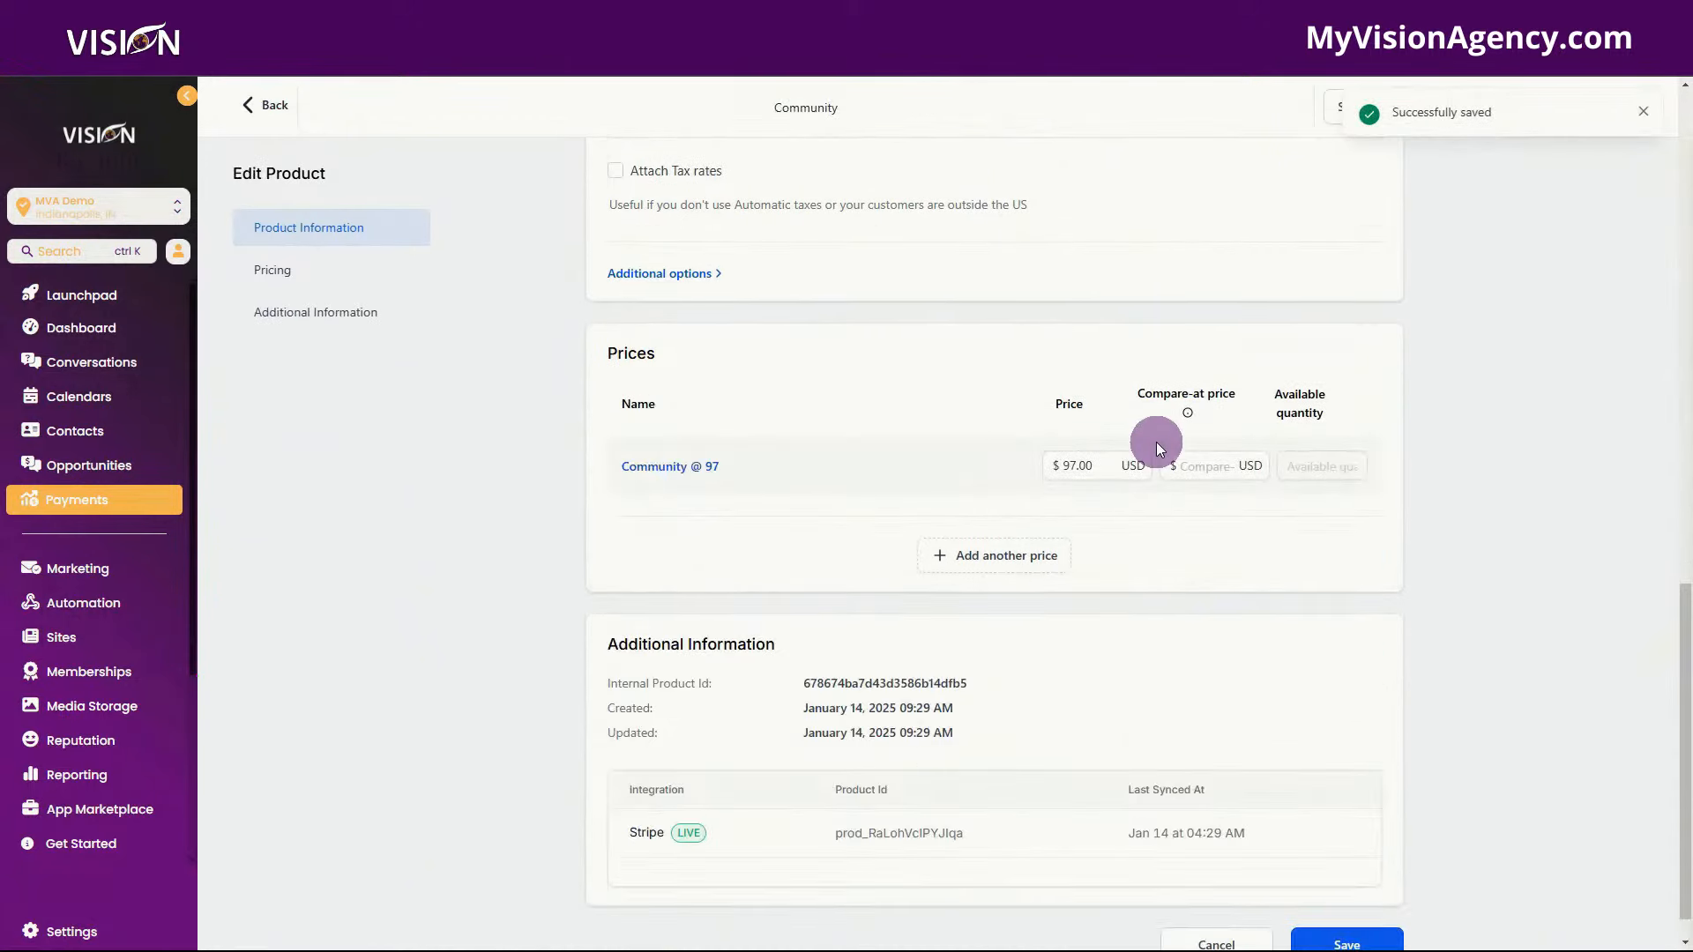
- Sync the Community product with Stripe / Paypal, save it and return to the product list
scroll(504, 447, up, 10)
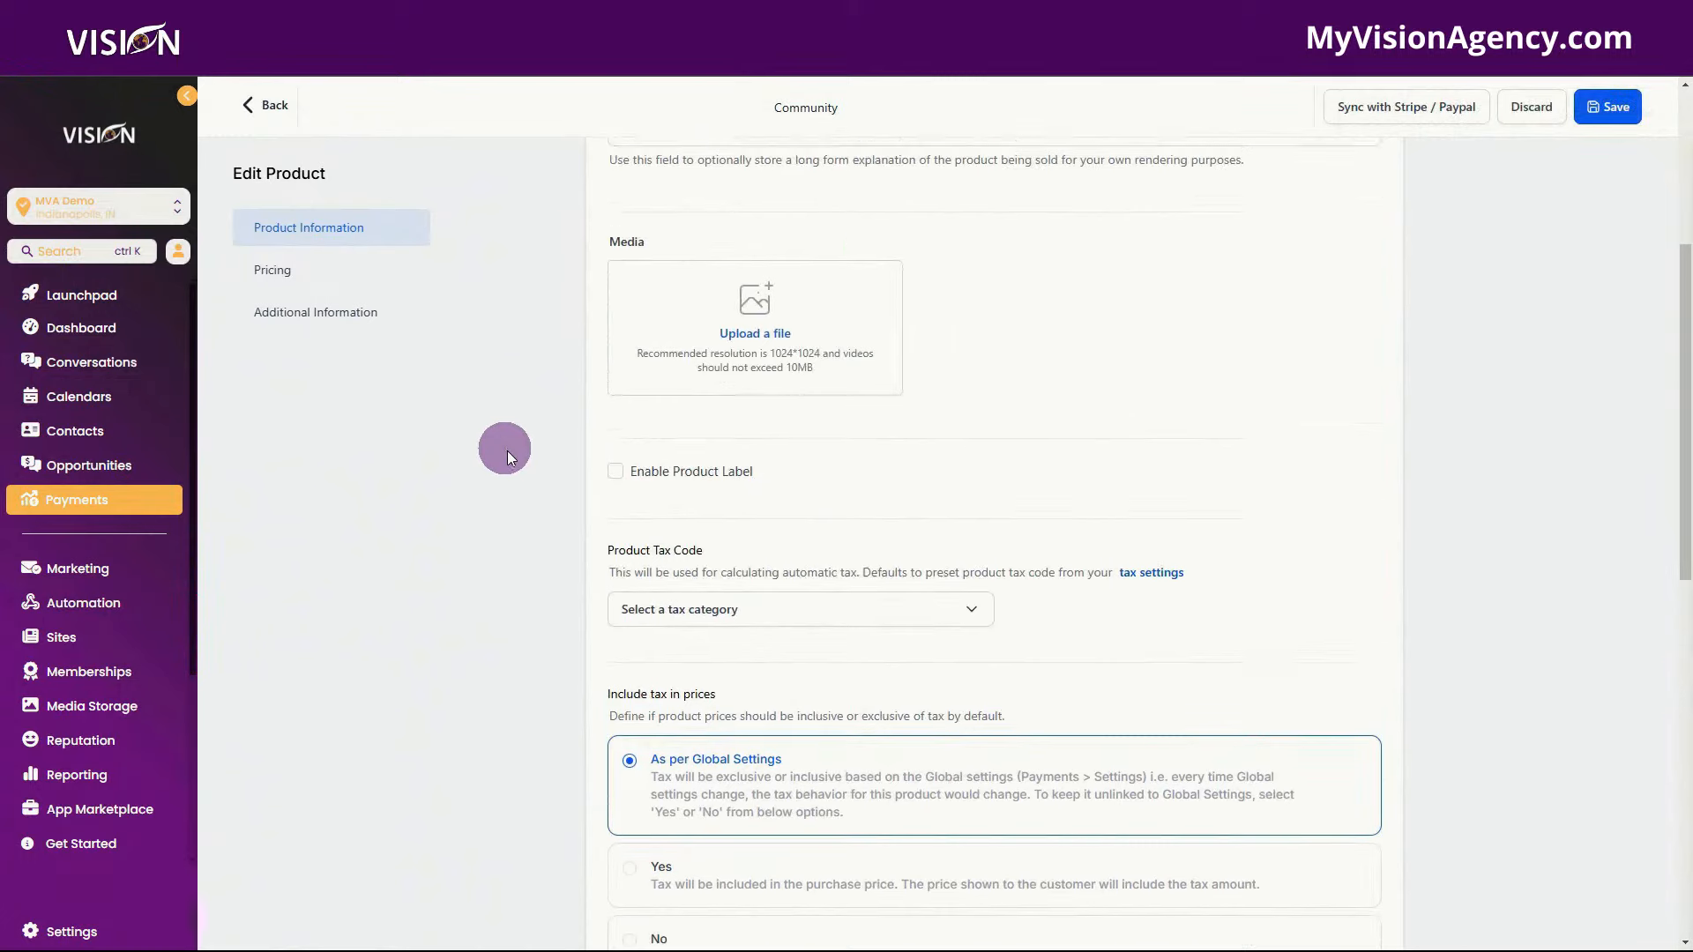
click(1412, 107)
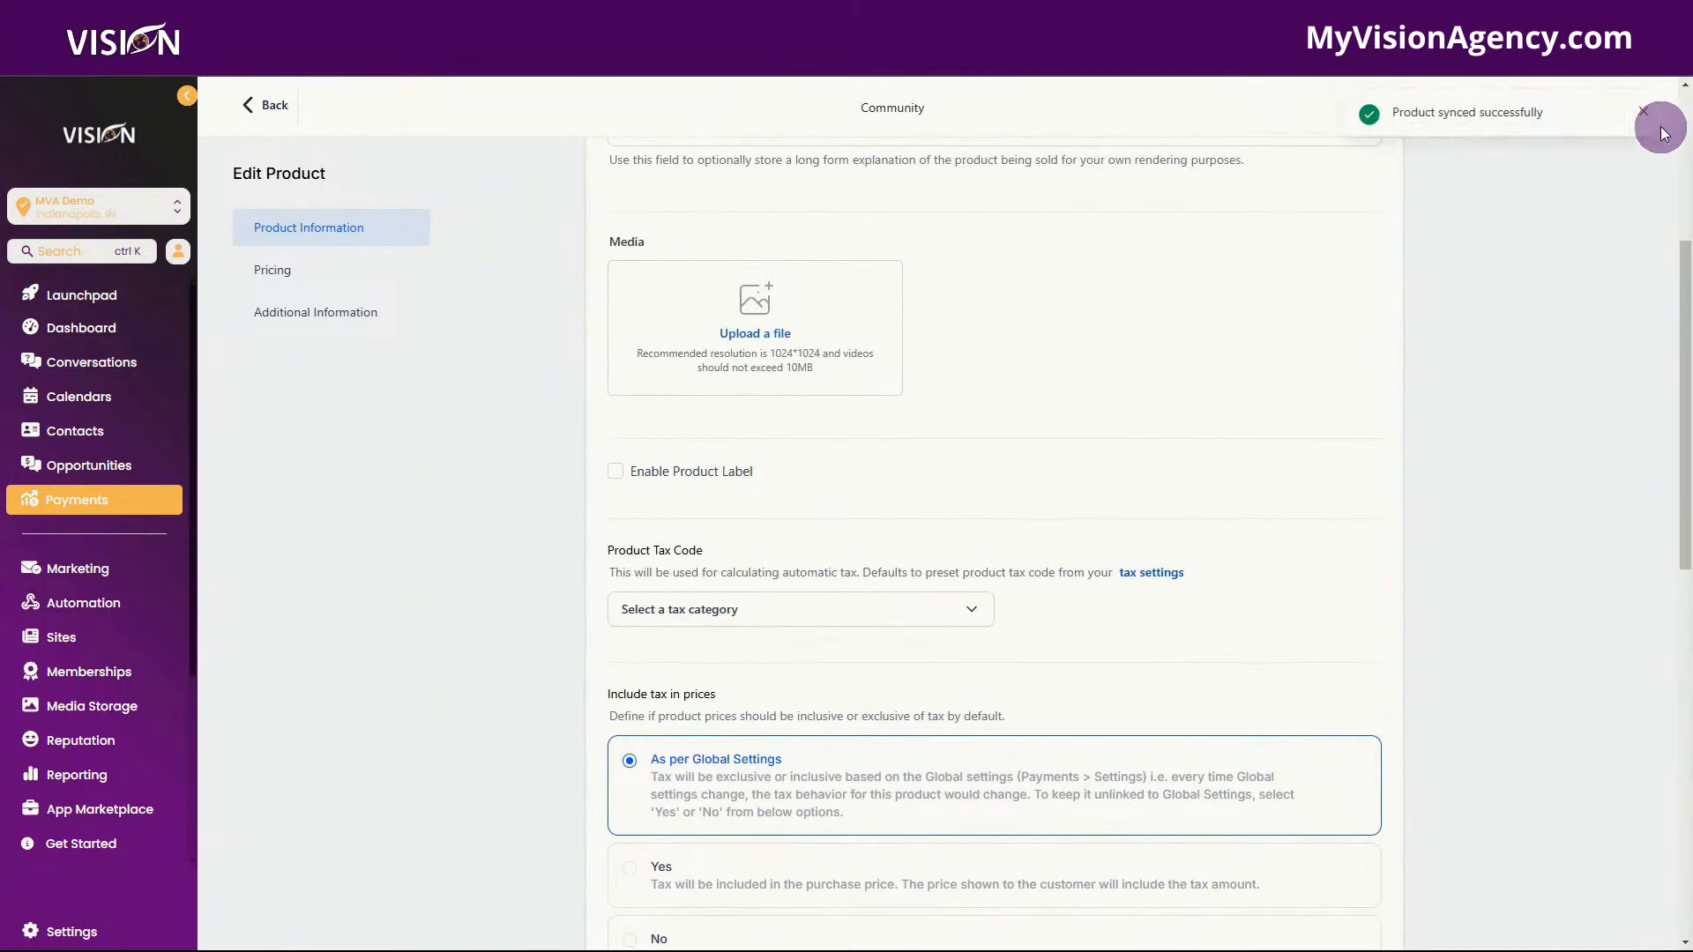
click(1645, 114)
click(1607, 107)
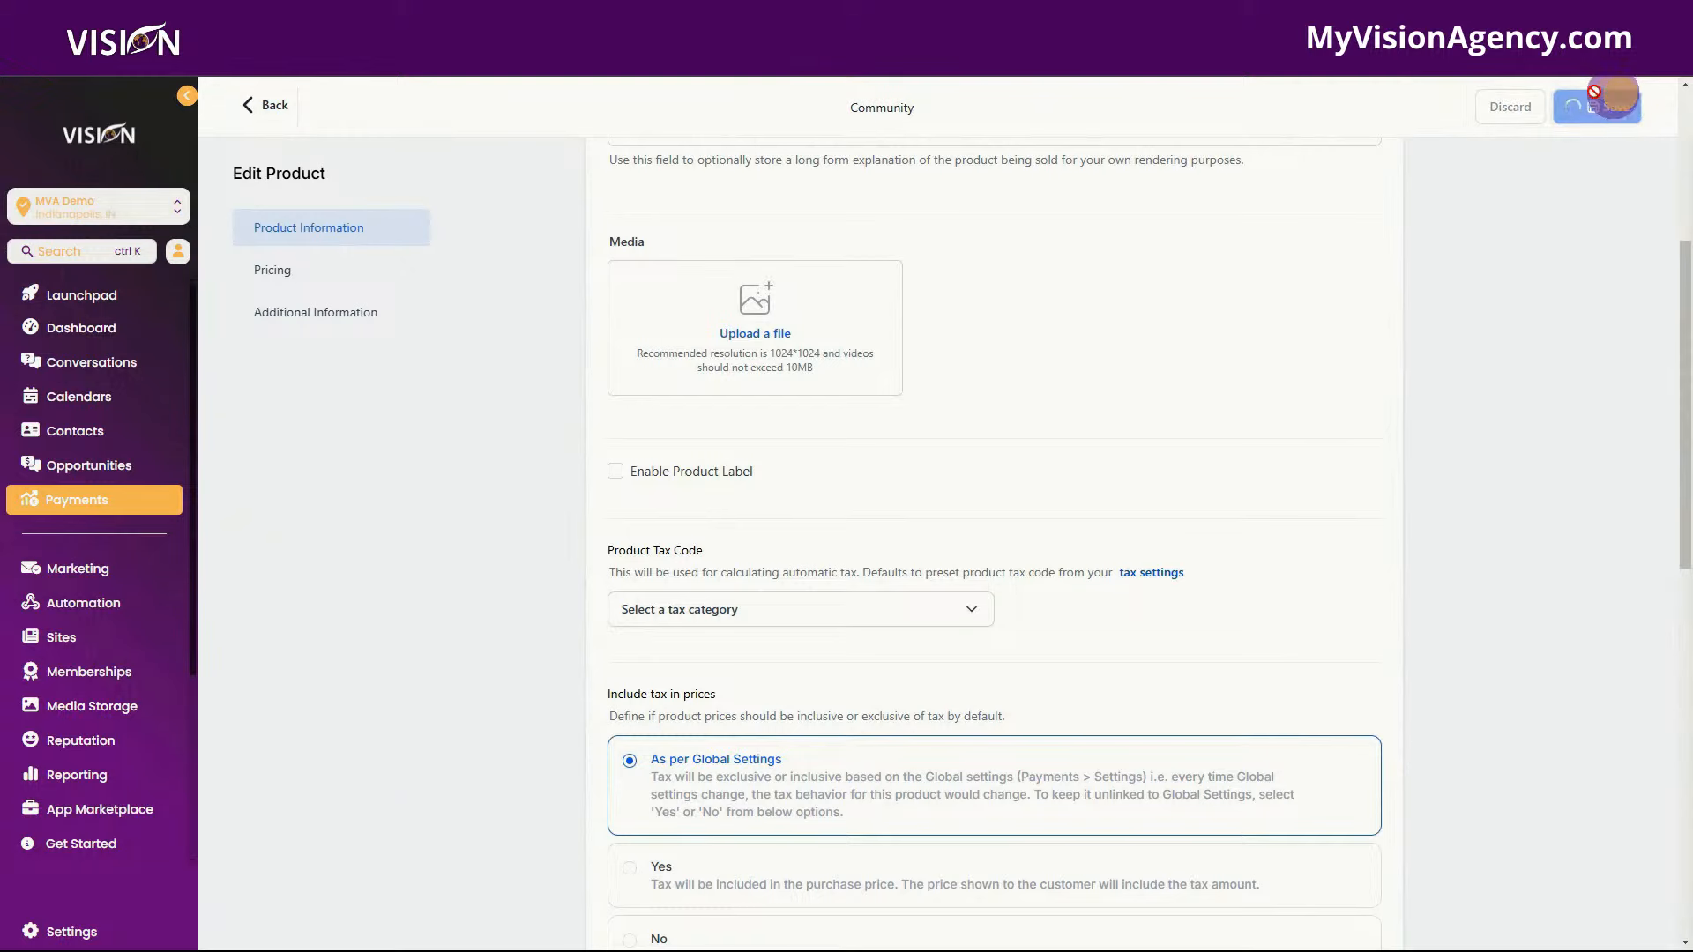
click(267, 104)
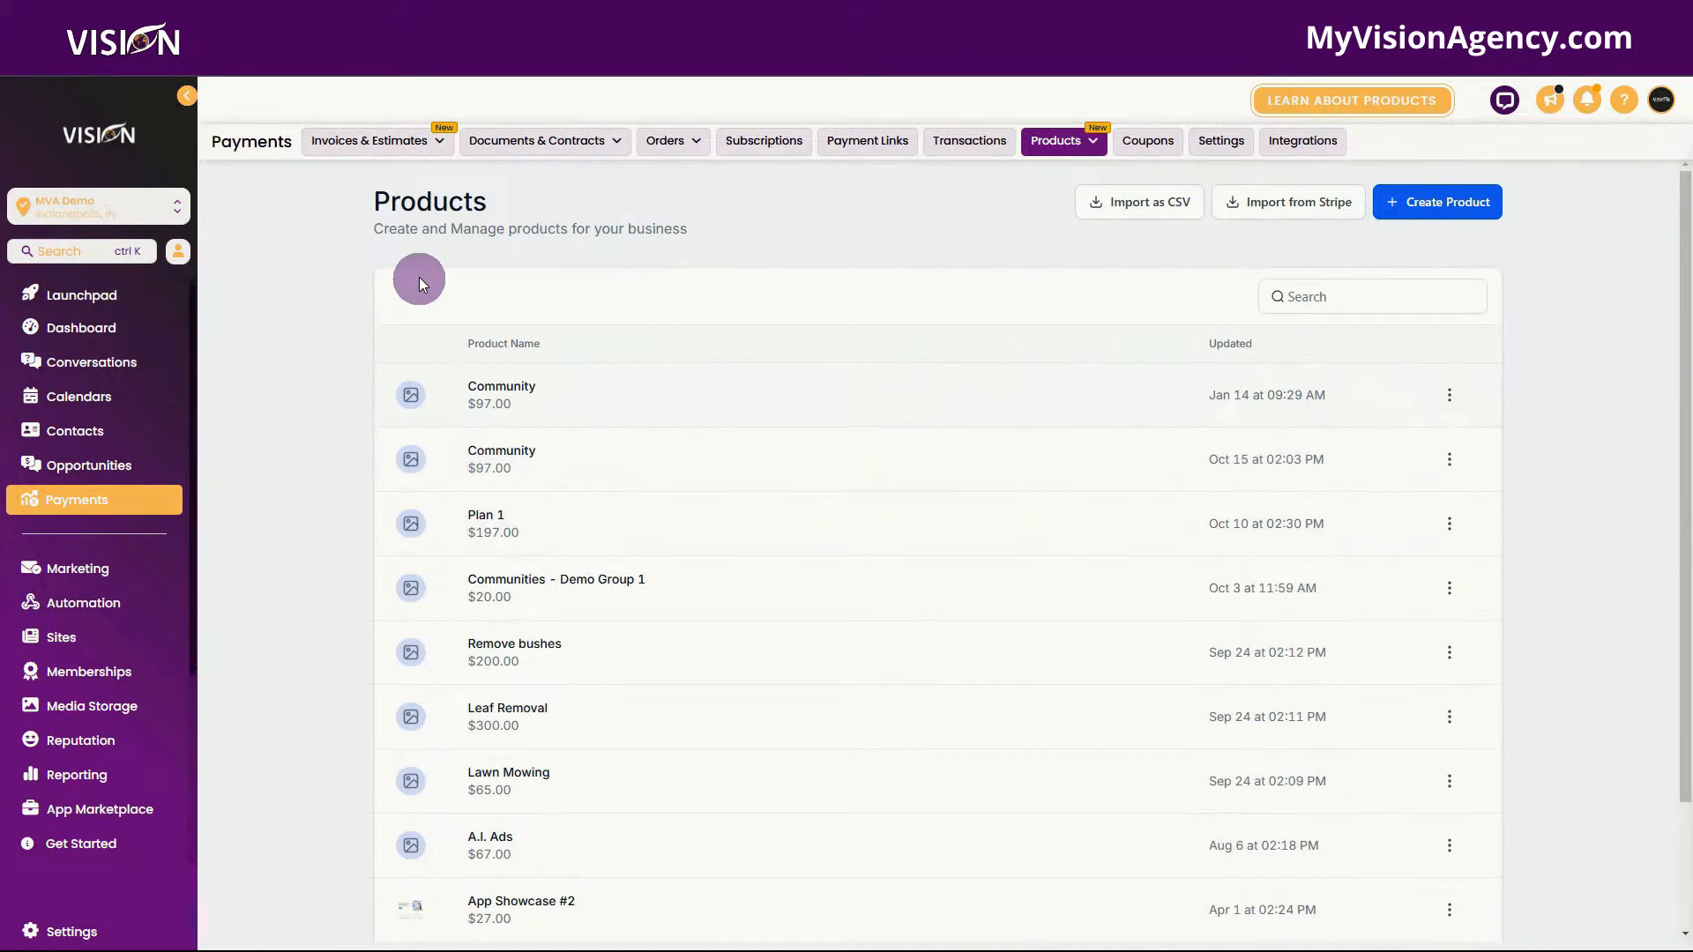
- Start a new payment coupon named "20% Off"
click(1149, 143)
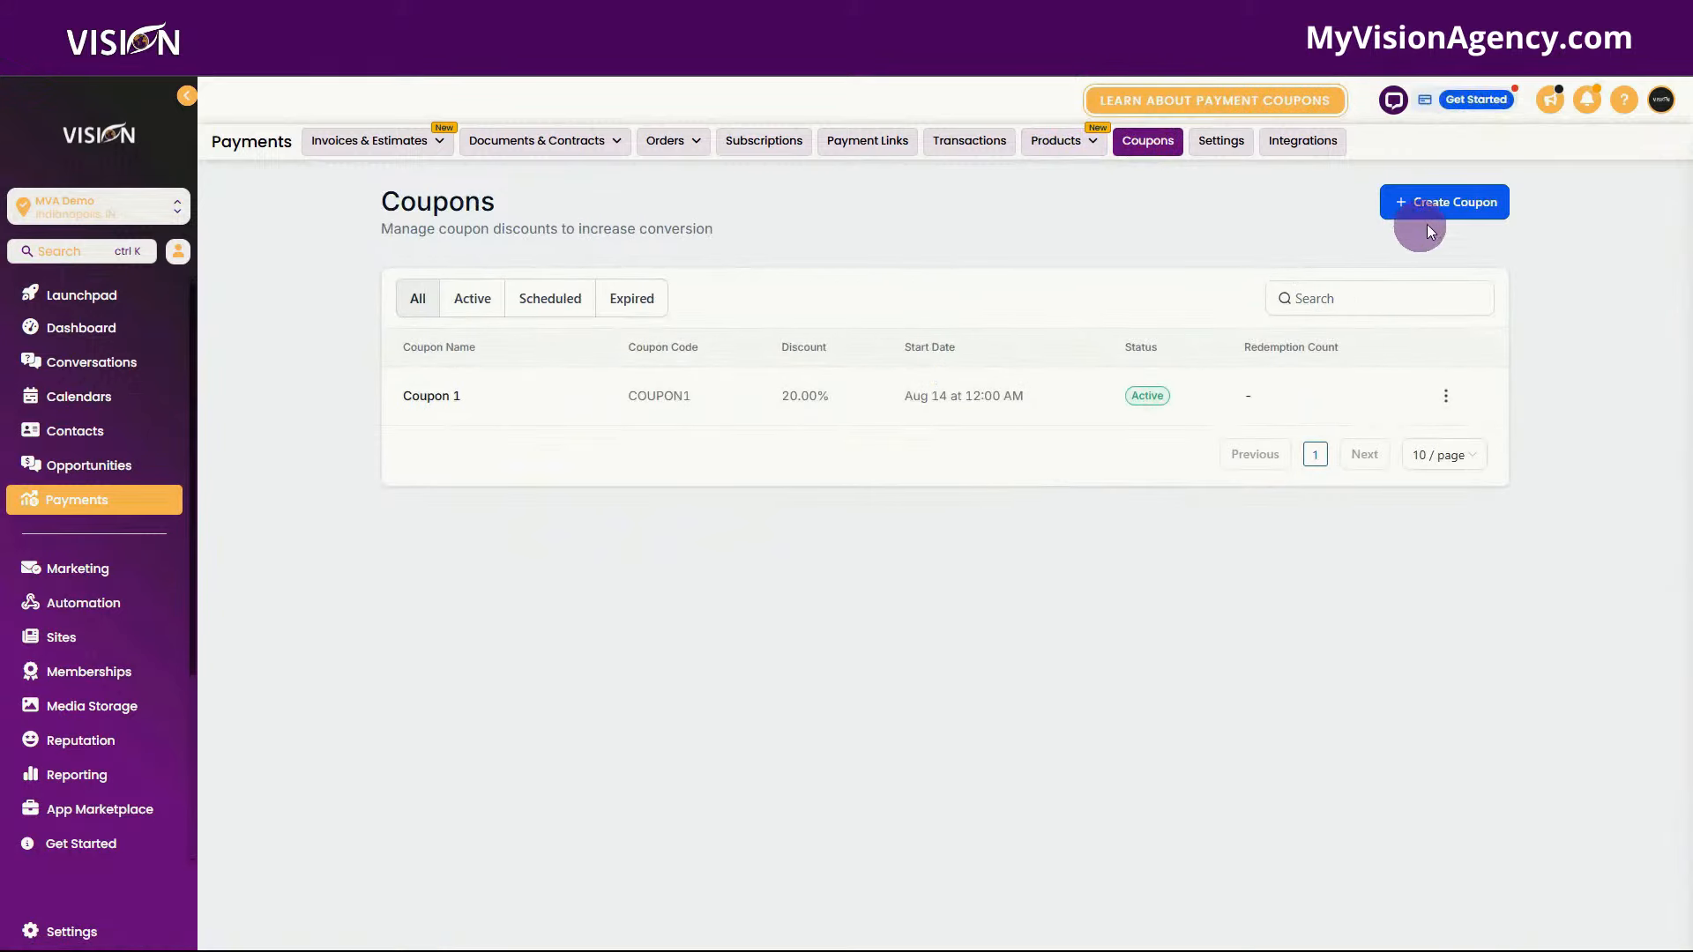
click(1472, 203)
click(933, 344)
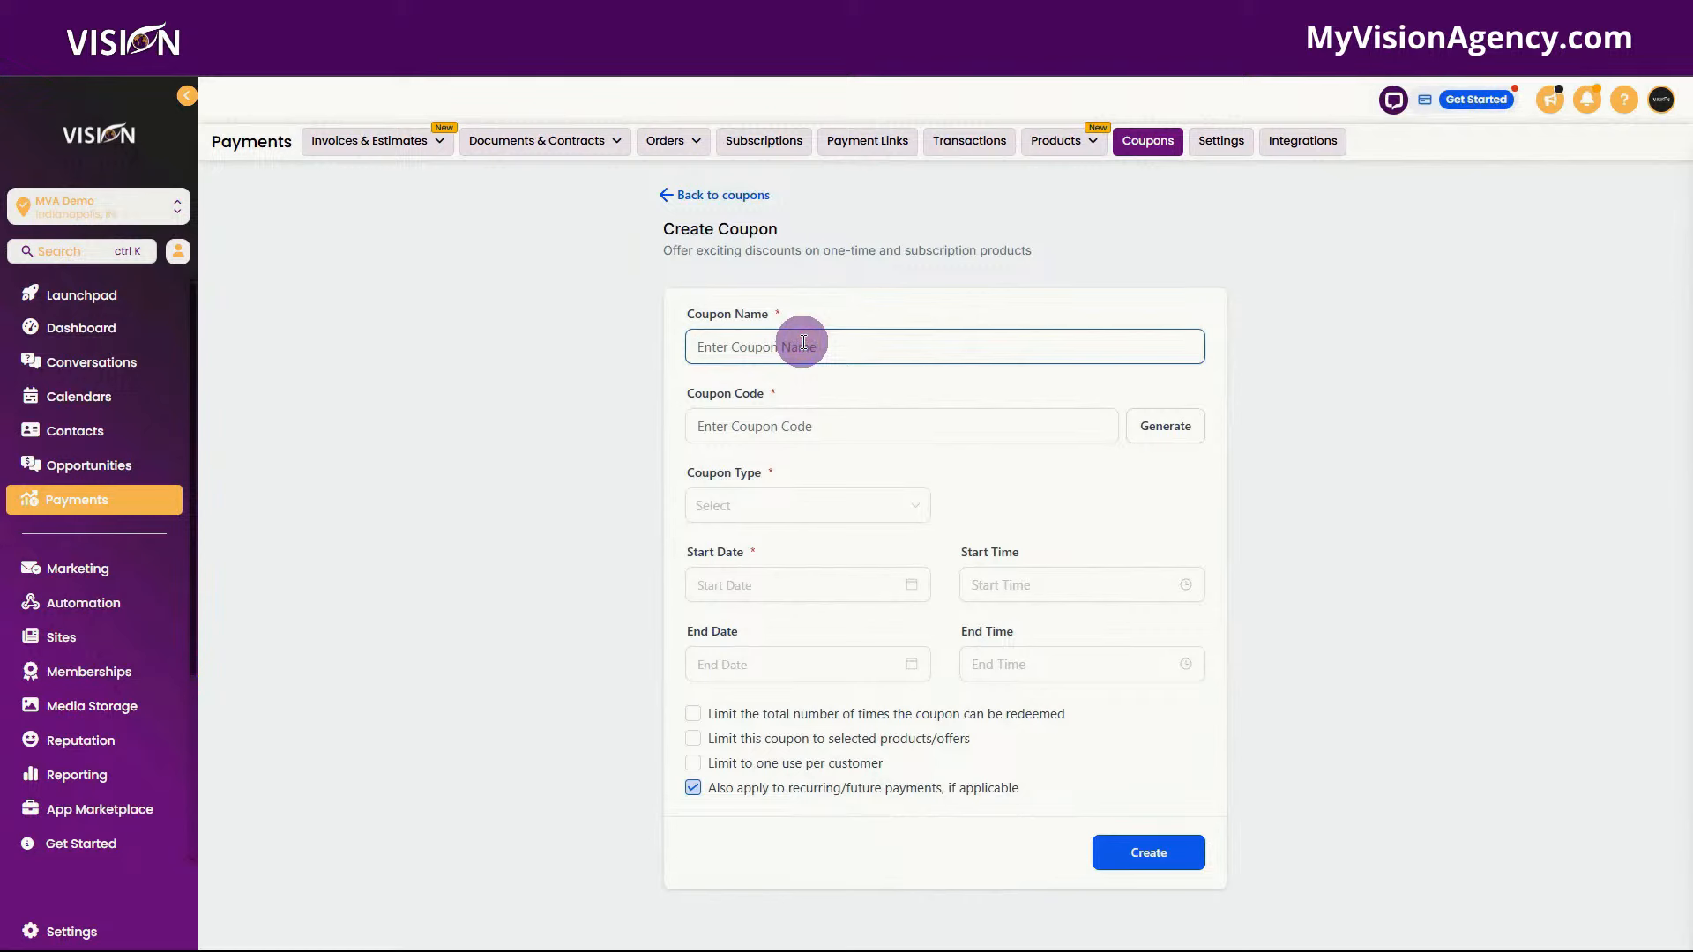
text(20% Off)
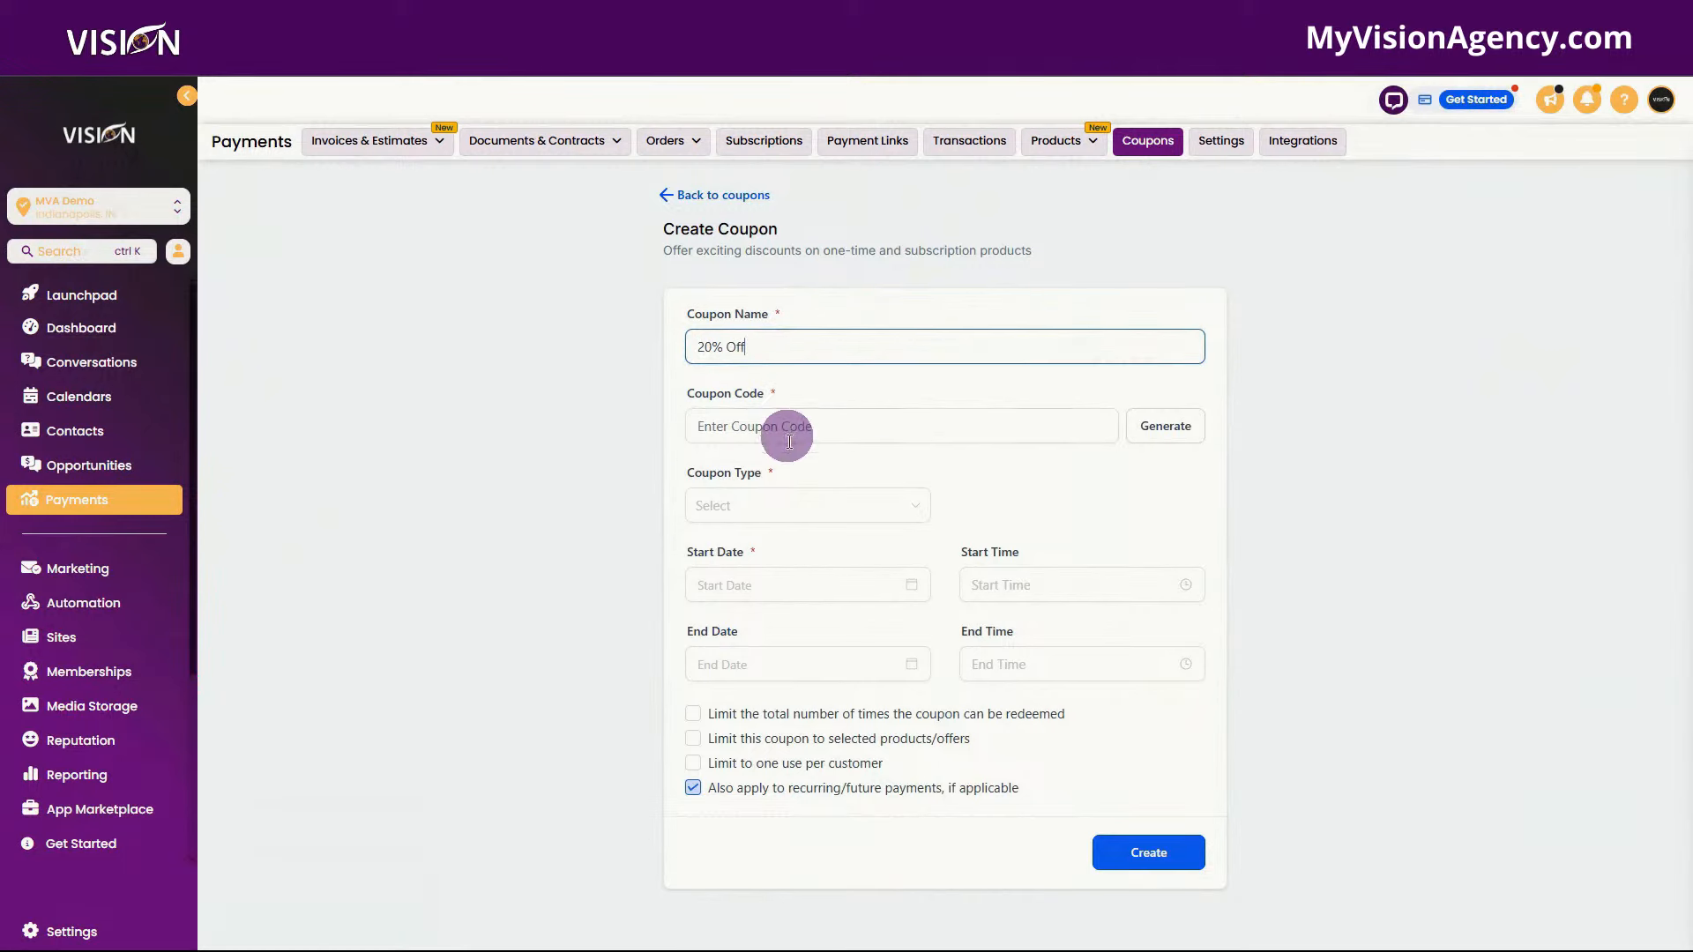
click(789, 436)
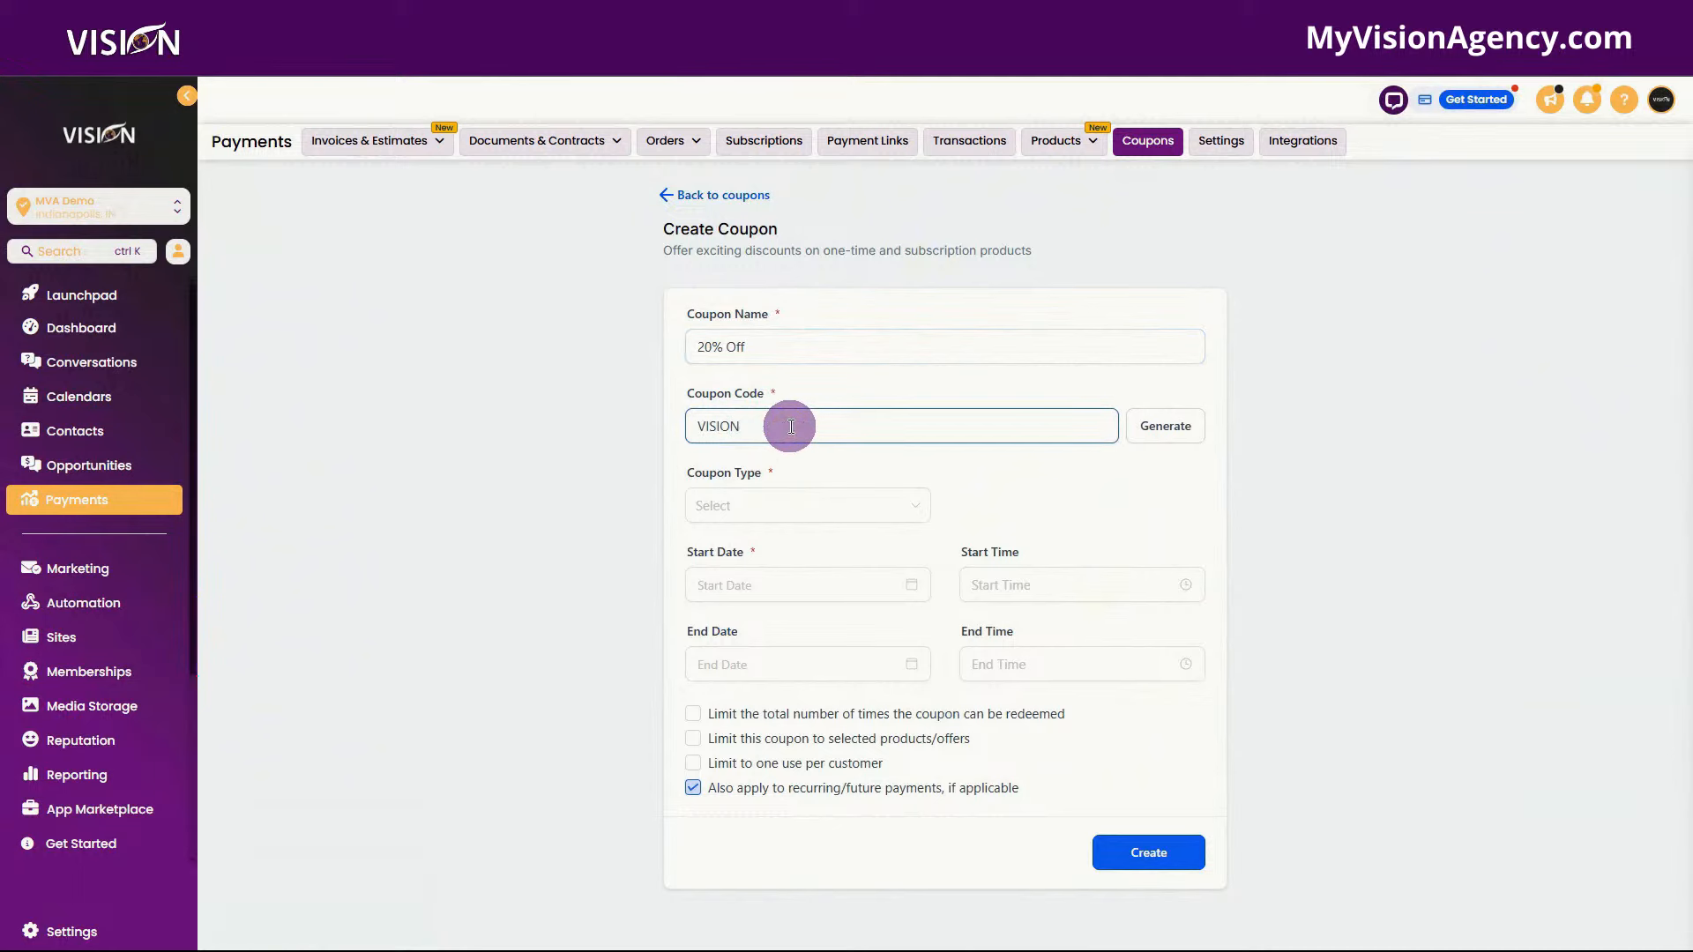
drag(791, 425, 660, 432)
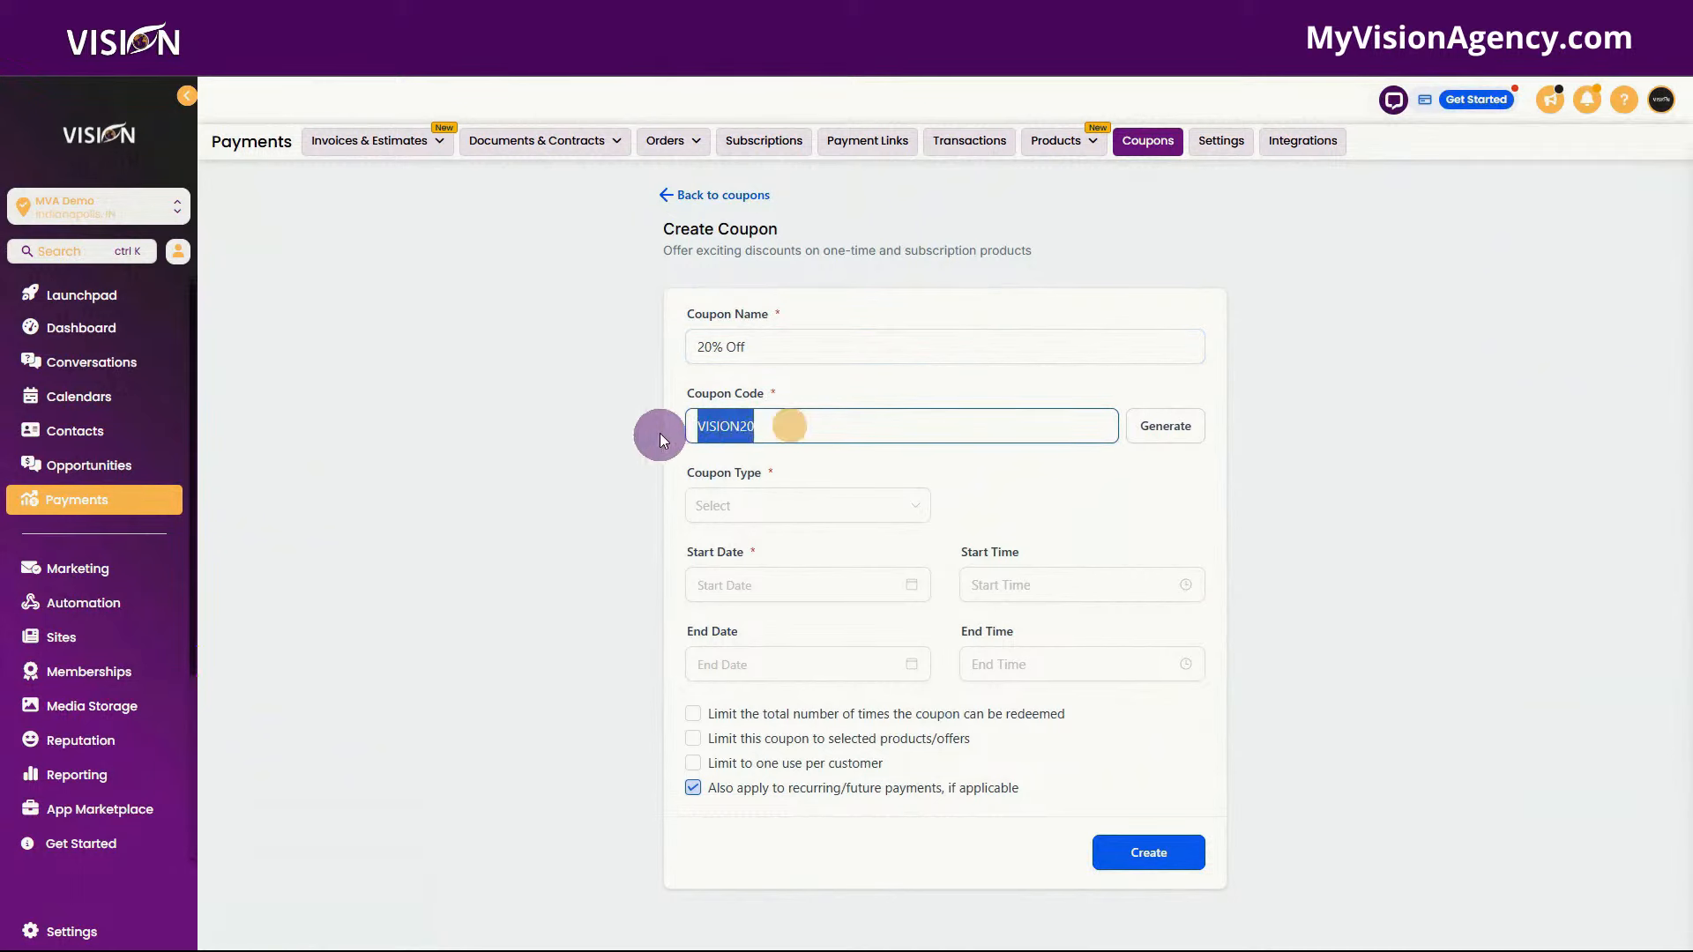
key(BackSpace)
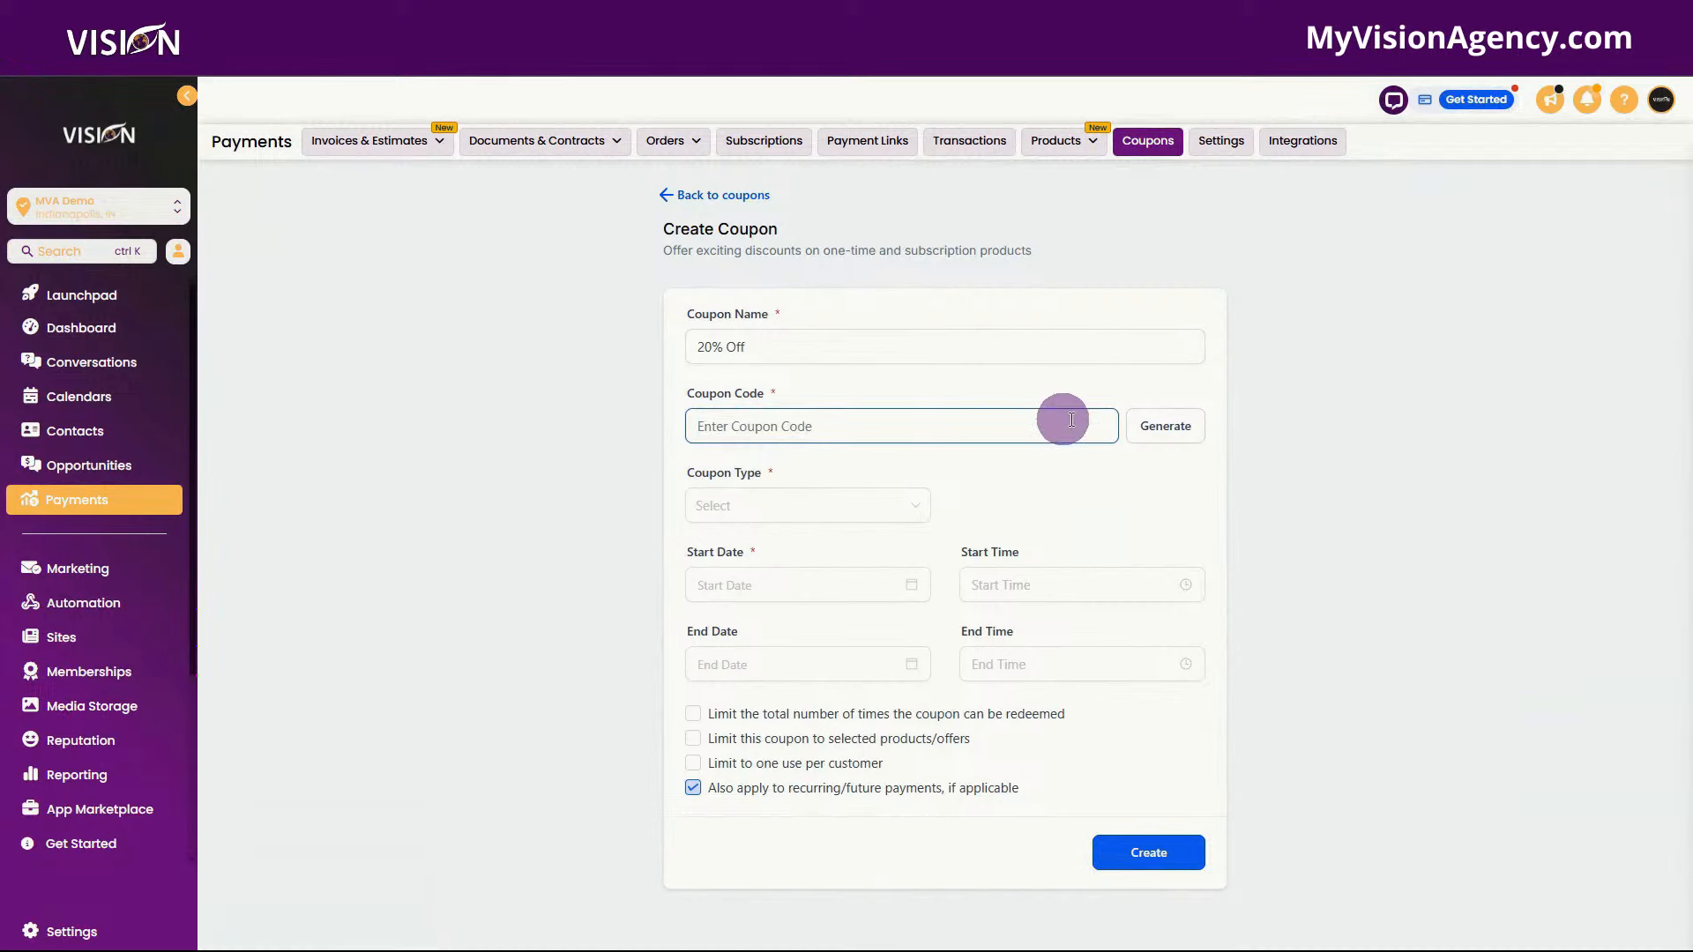
- Generate a random coupon code and make it a Percentage Coupon offering a 20% discount
click(1162, 426)
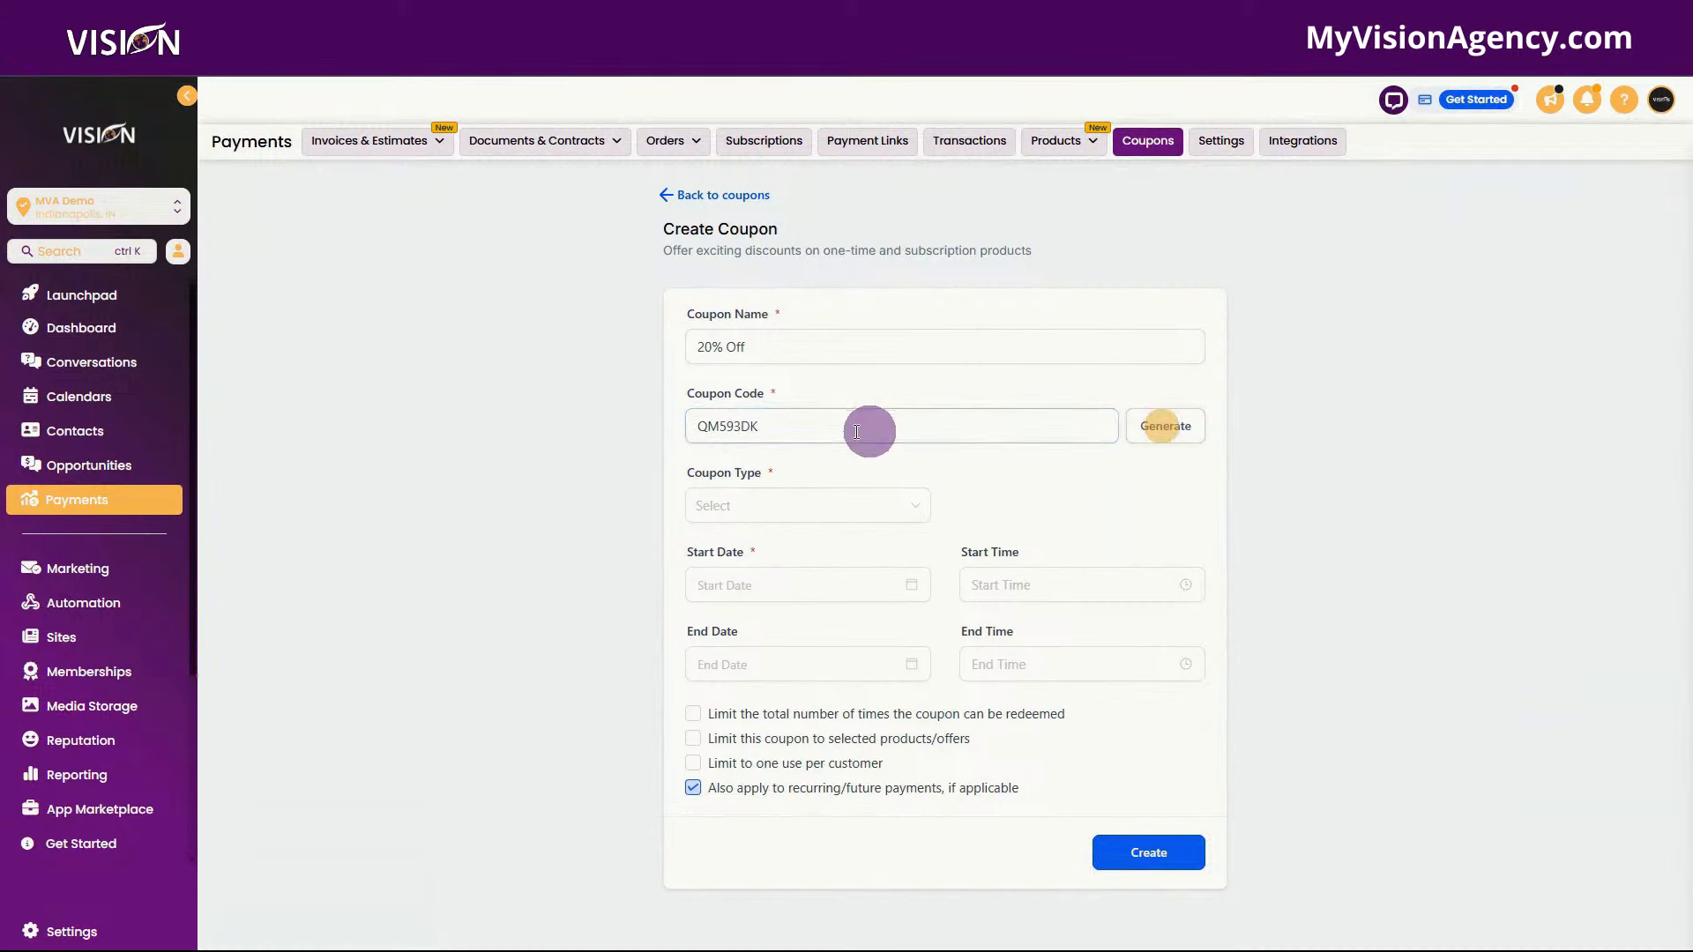
click(750, 504)
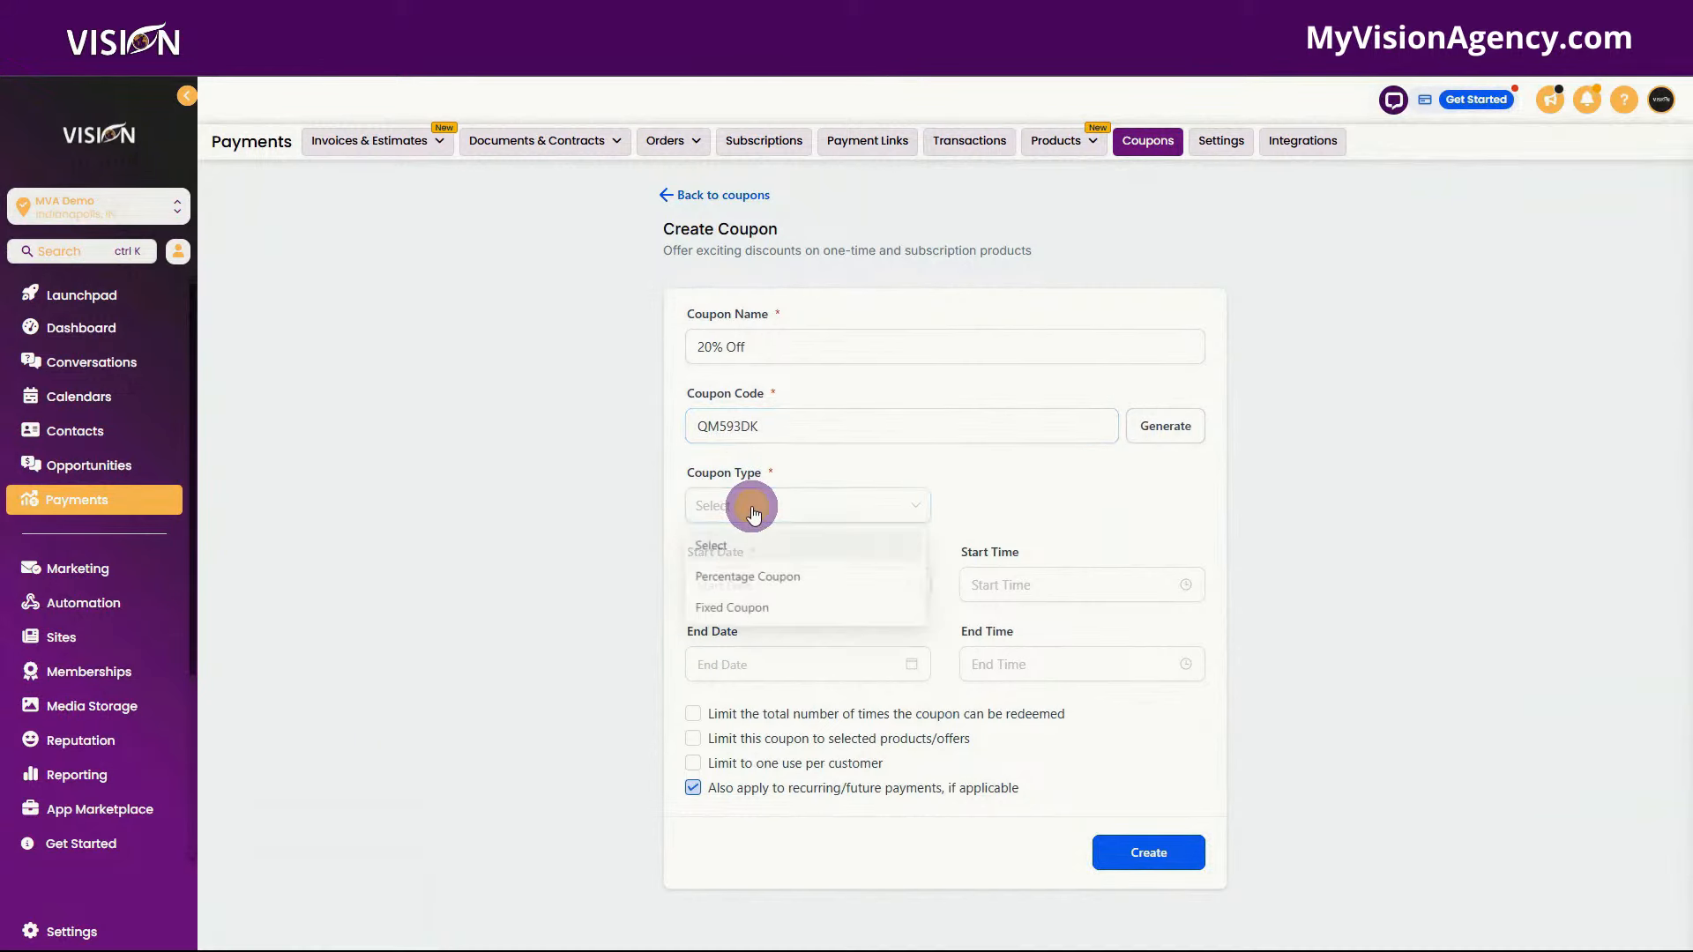
click(749, 578)
click(1024, 505)
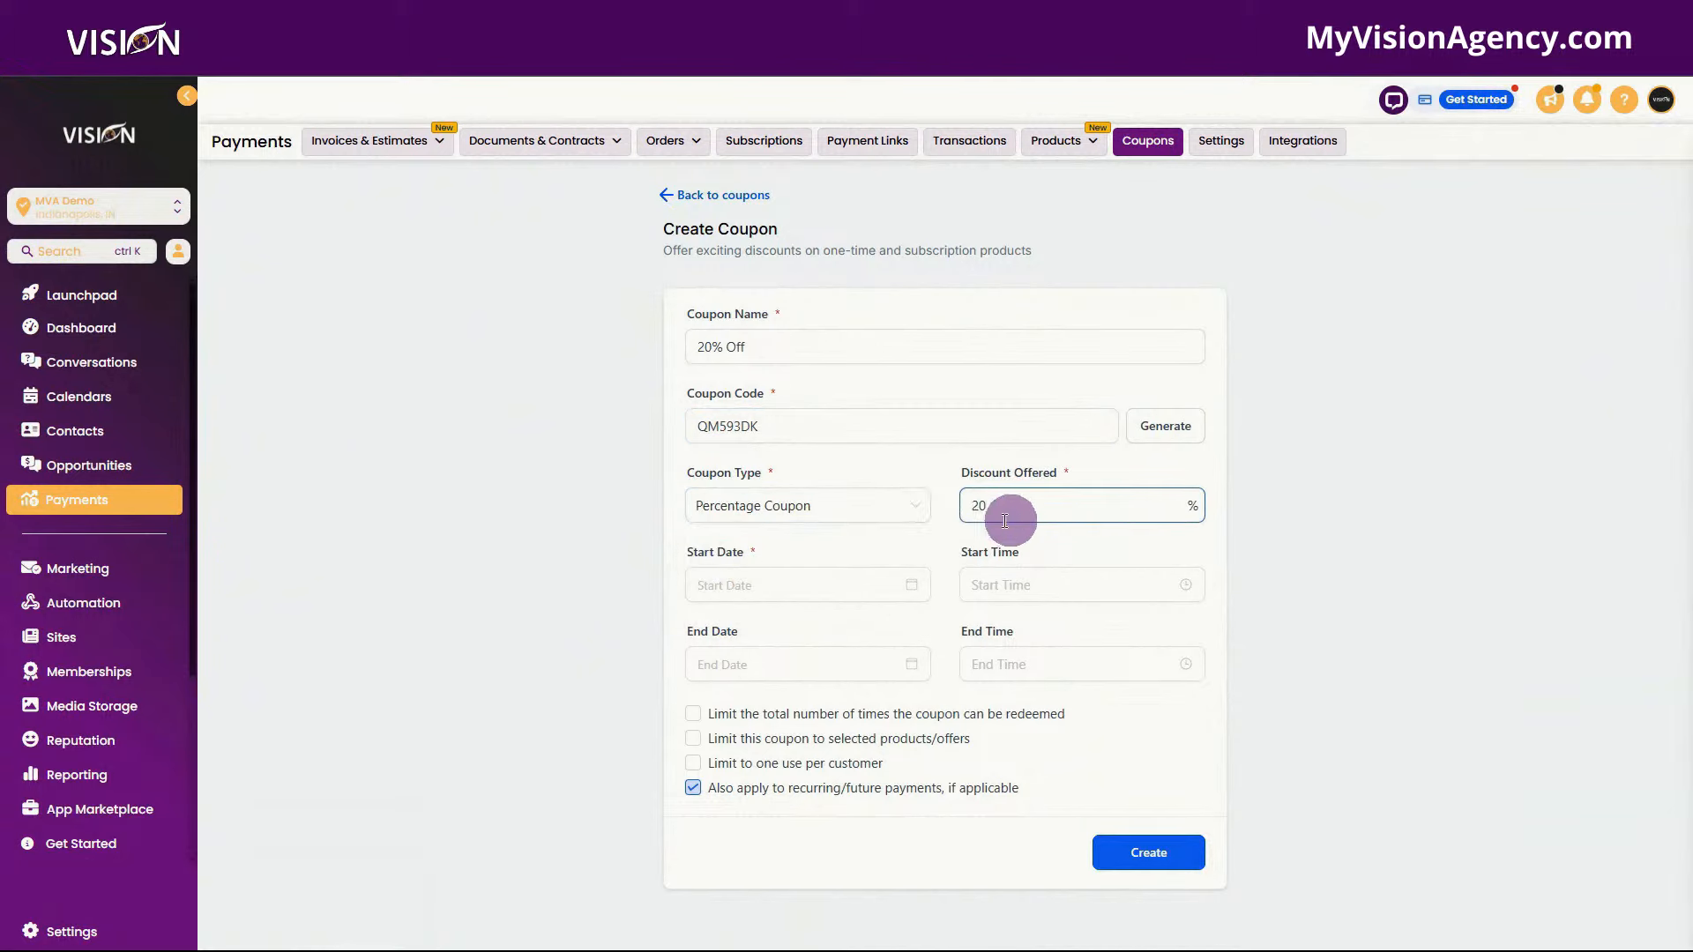
- Set the coupon's start date to January 14, 2025, create the coupon and highlight its code in the coupon list
click(759, 589)
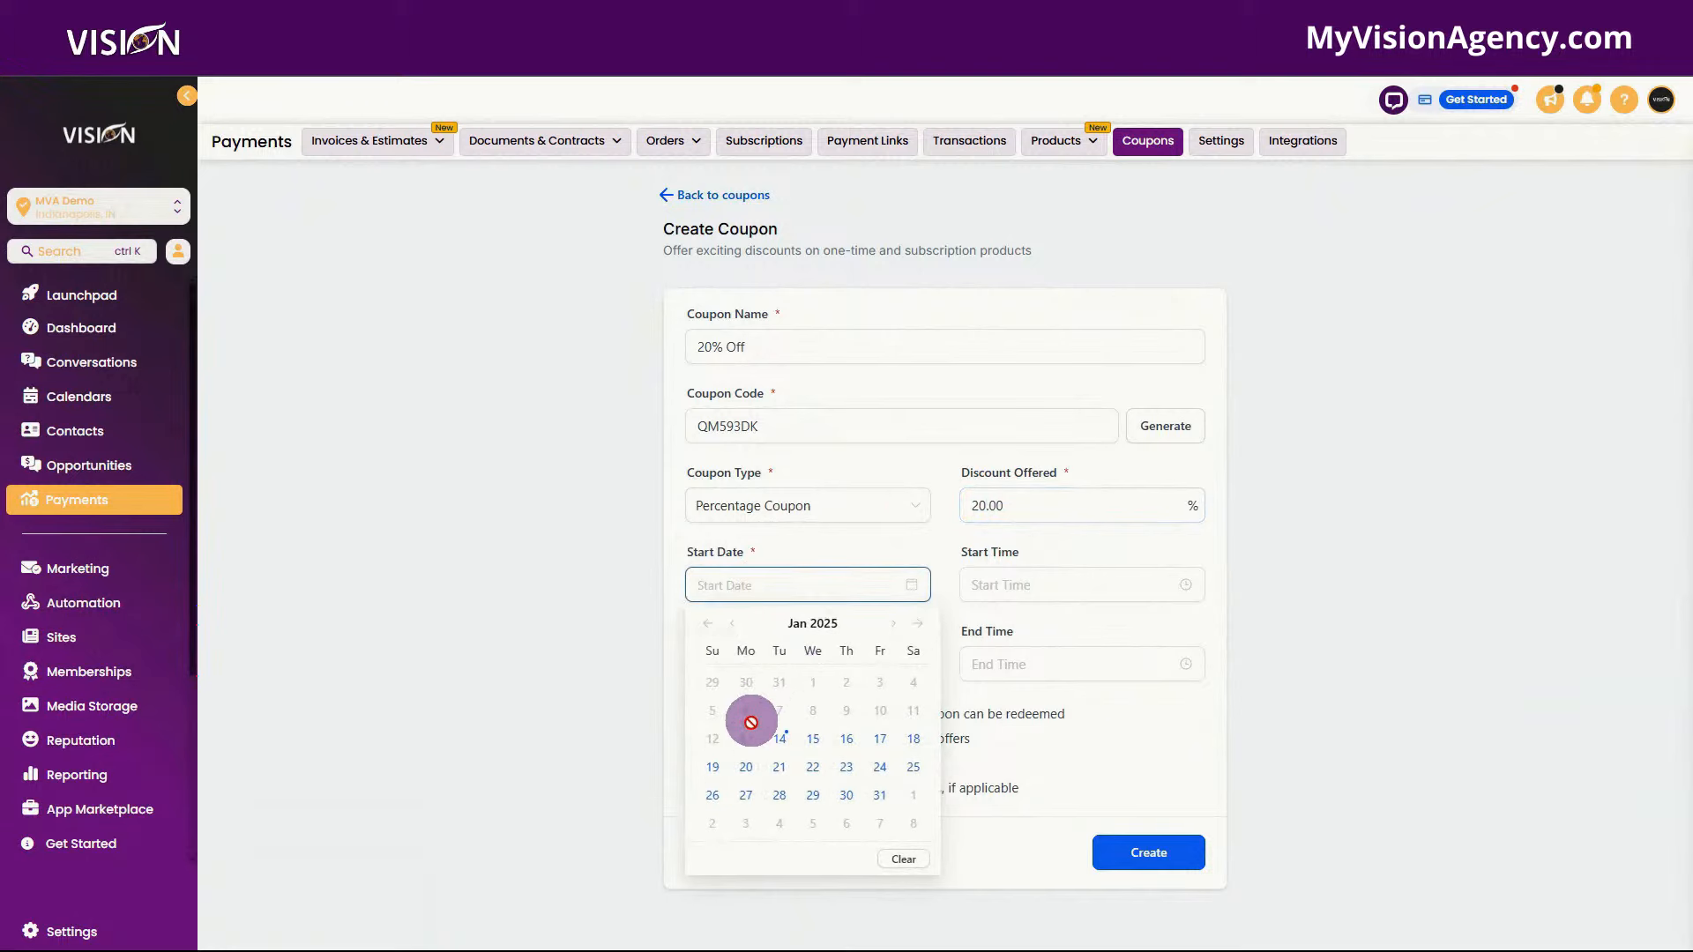
click(785, 733)
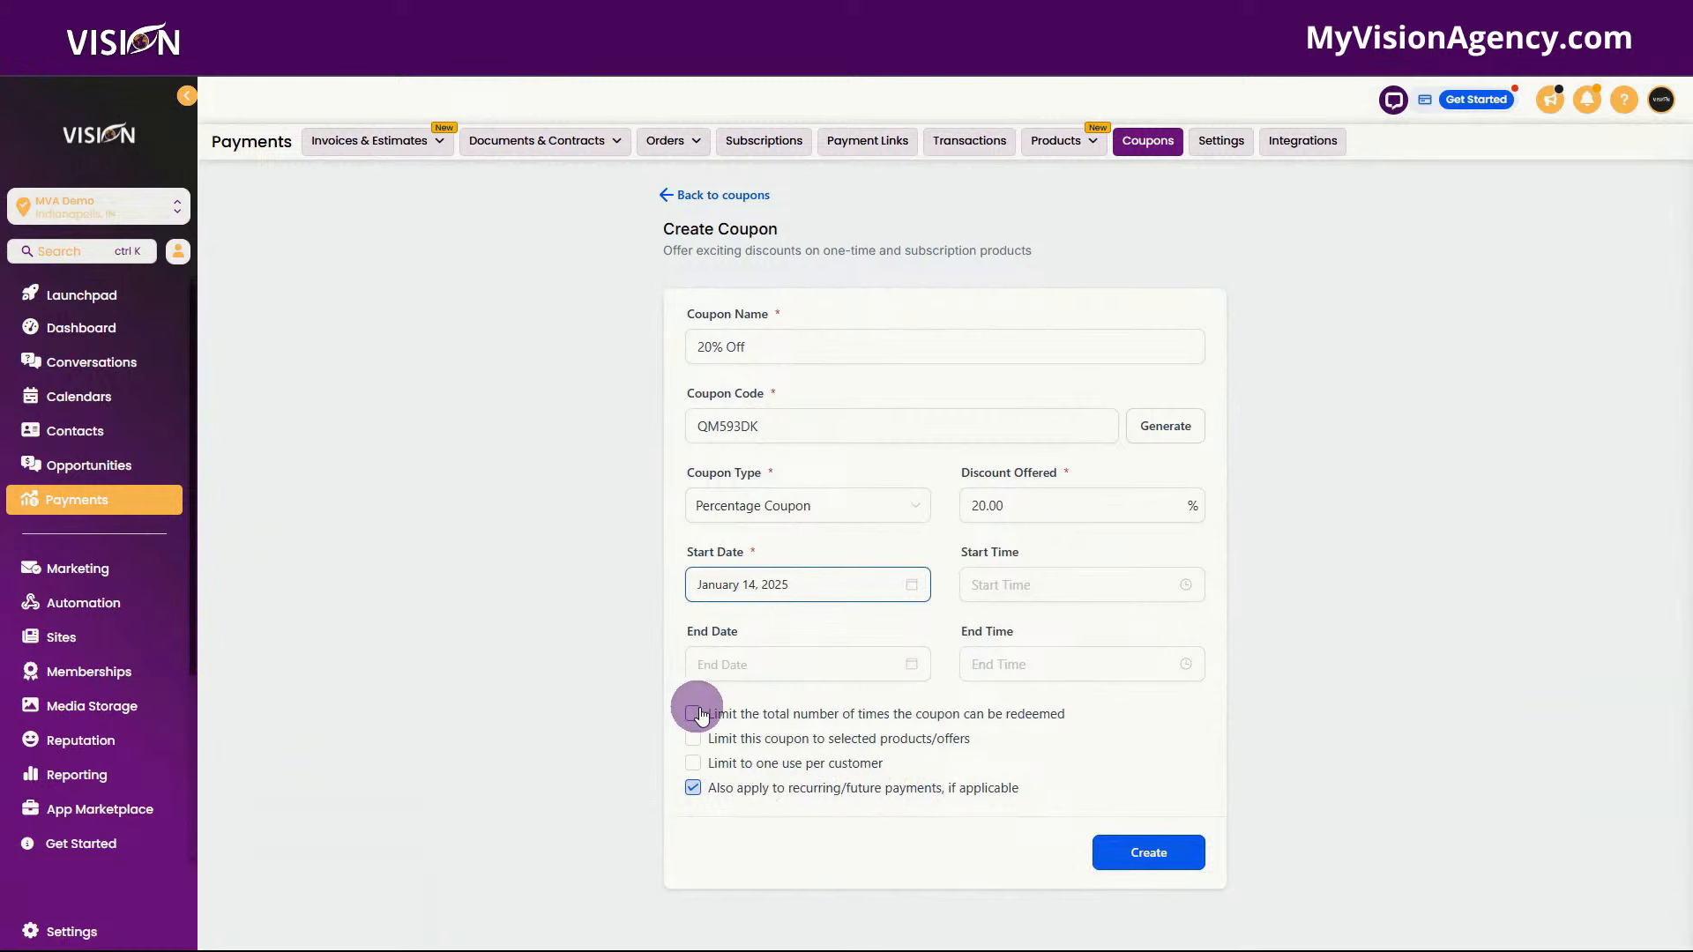
click(1149, 855)
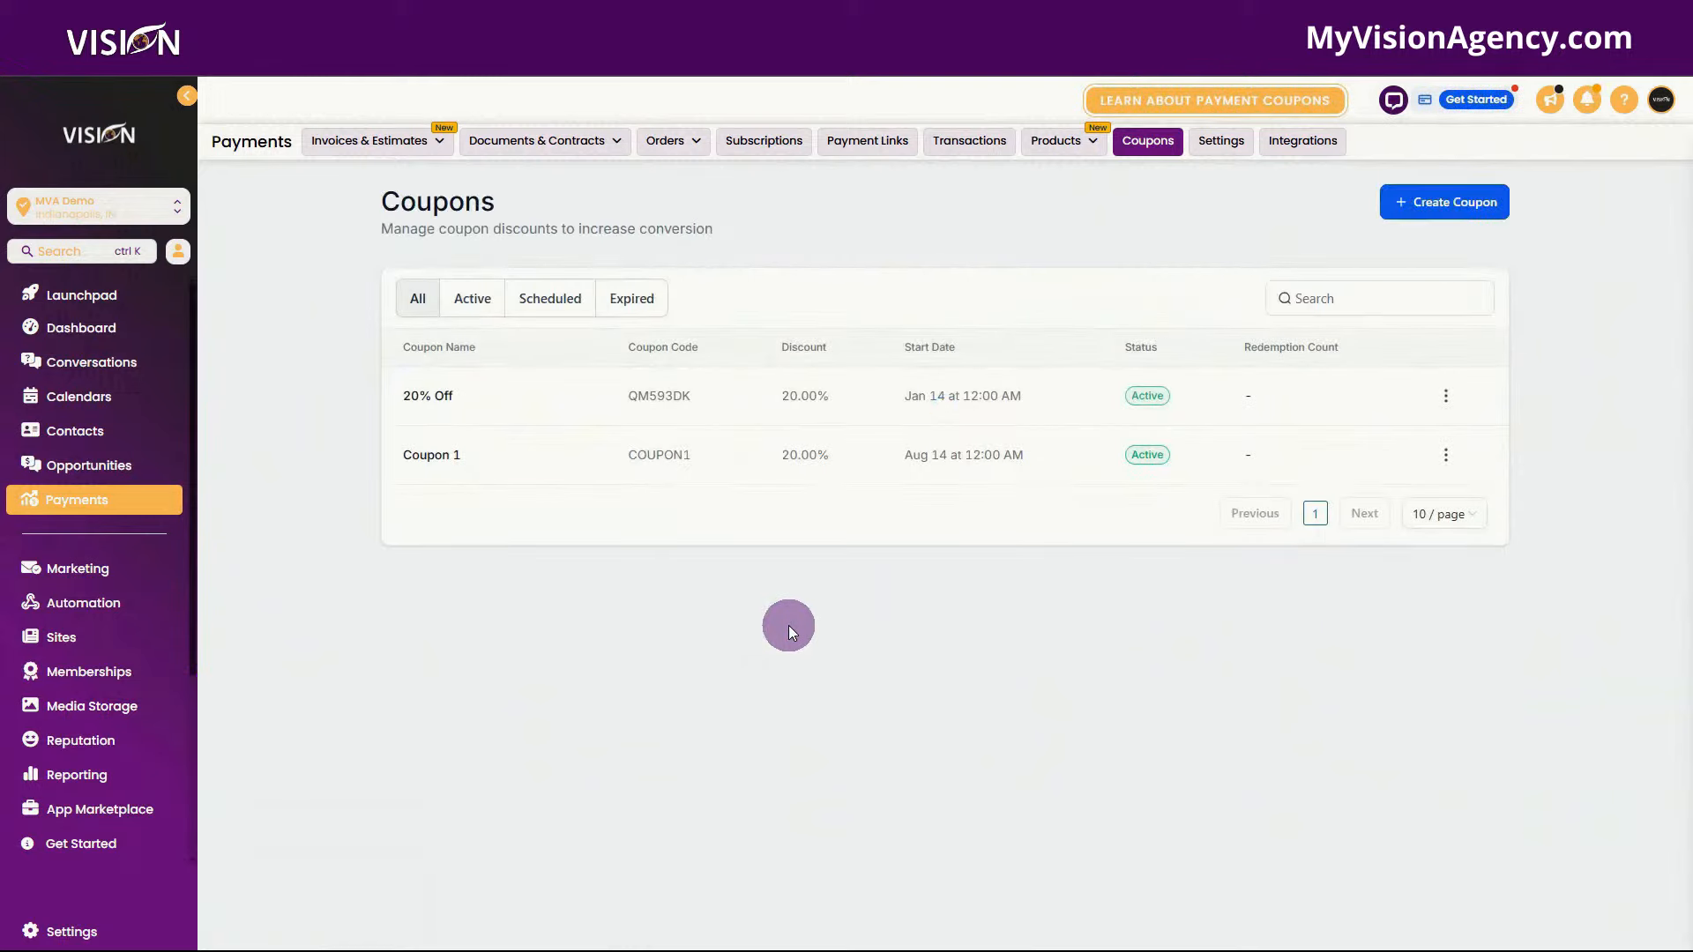
double_click(685, 399)
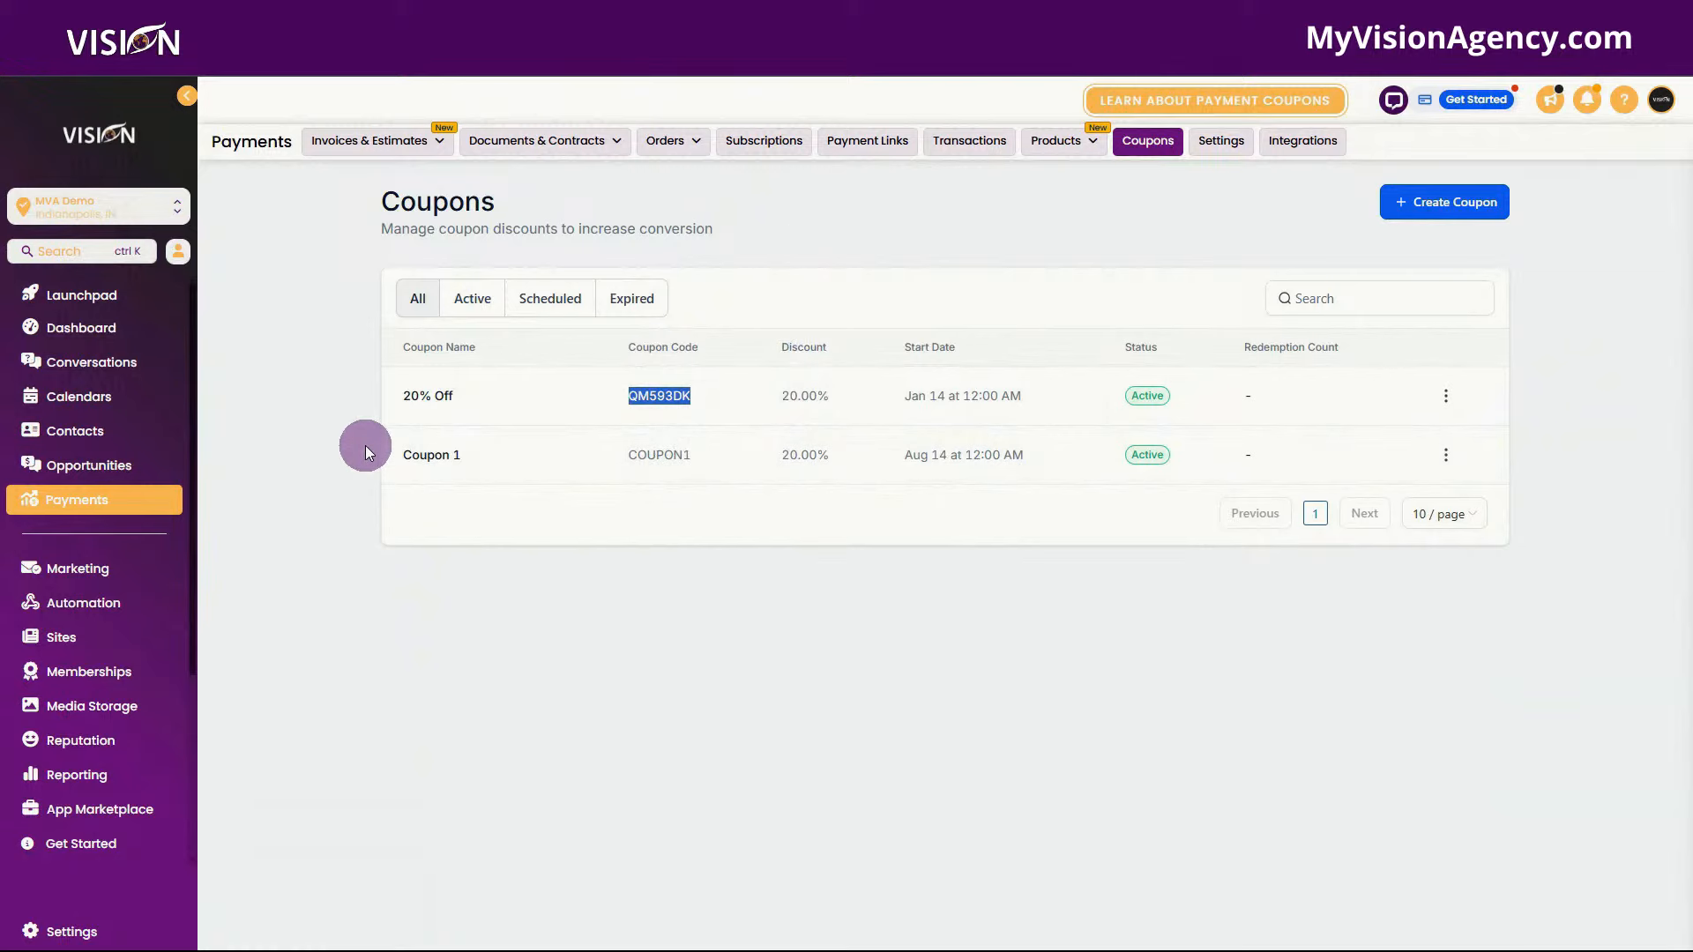
- Start a new funnel from templates and open the funnel template library
click(109, 646)
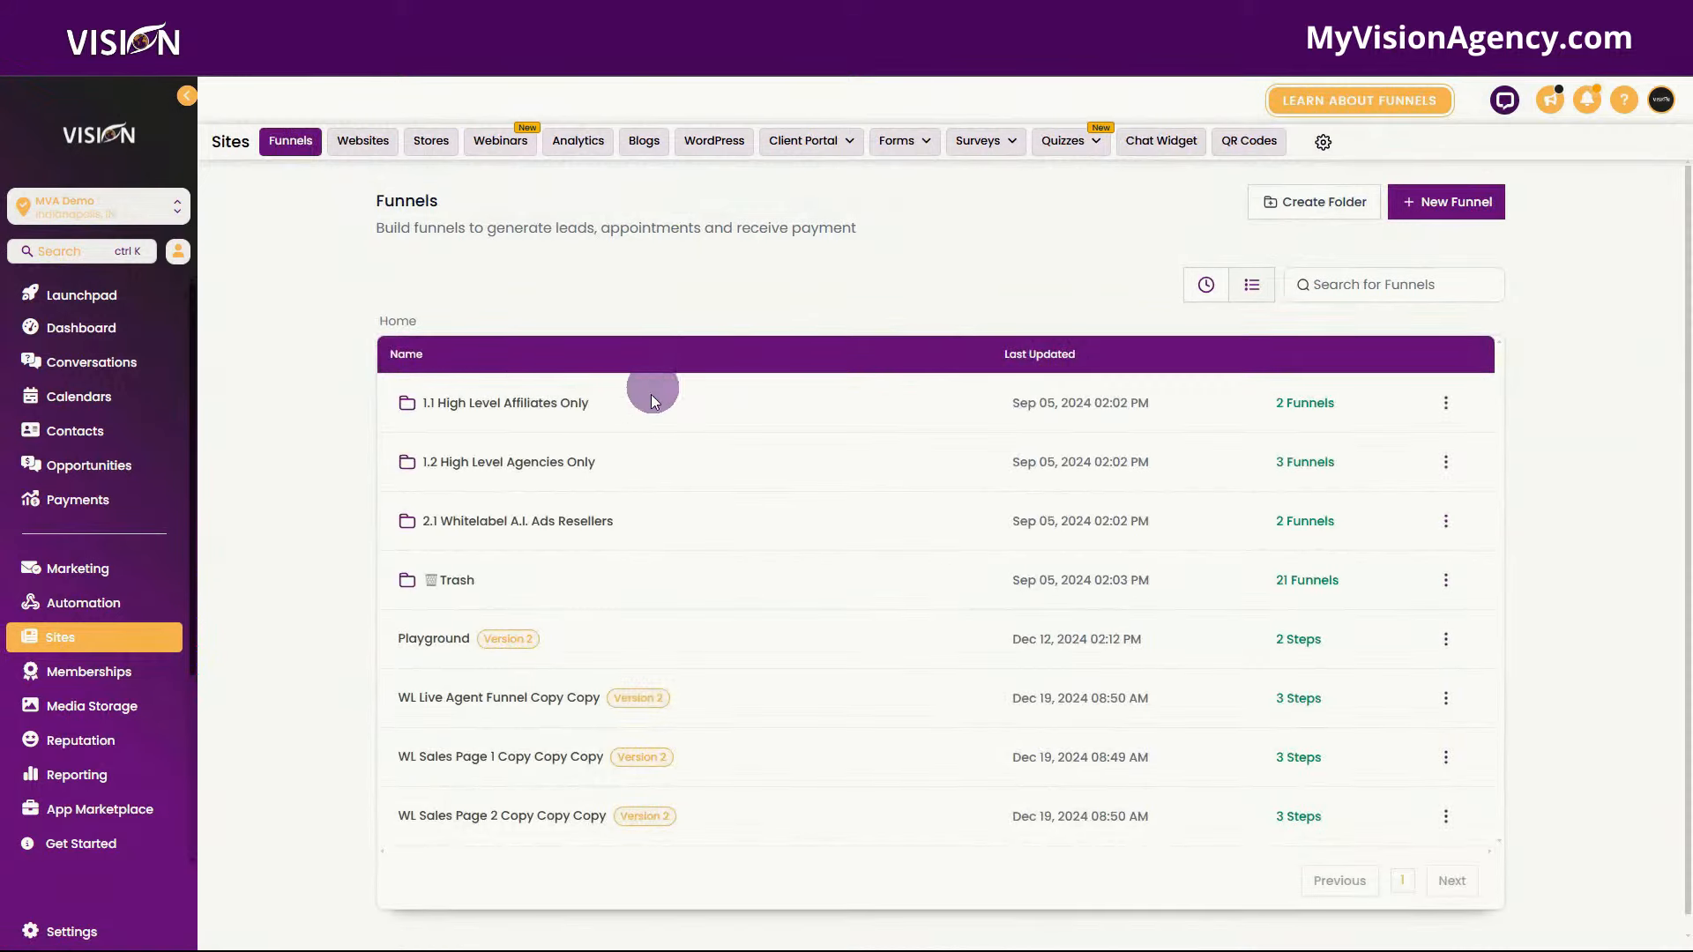
click(1467, 206)
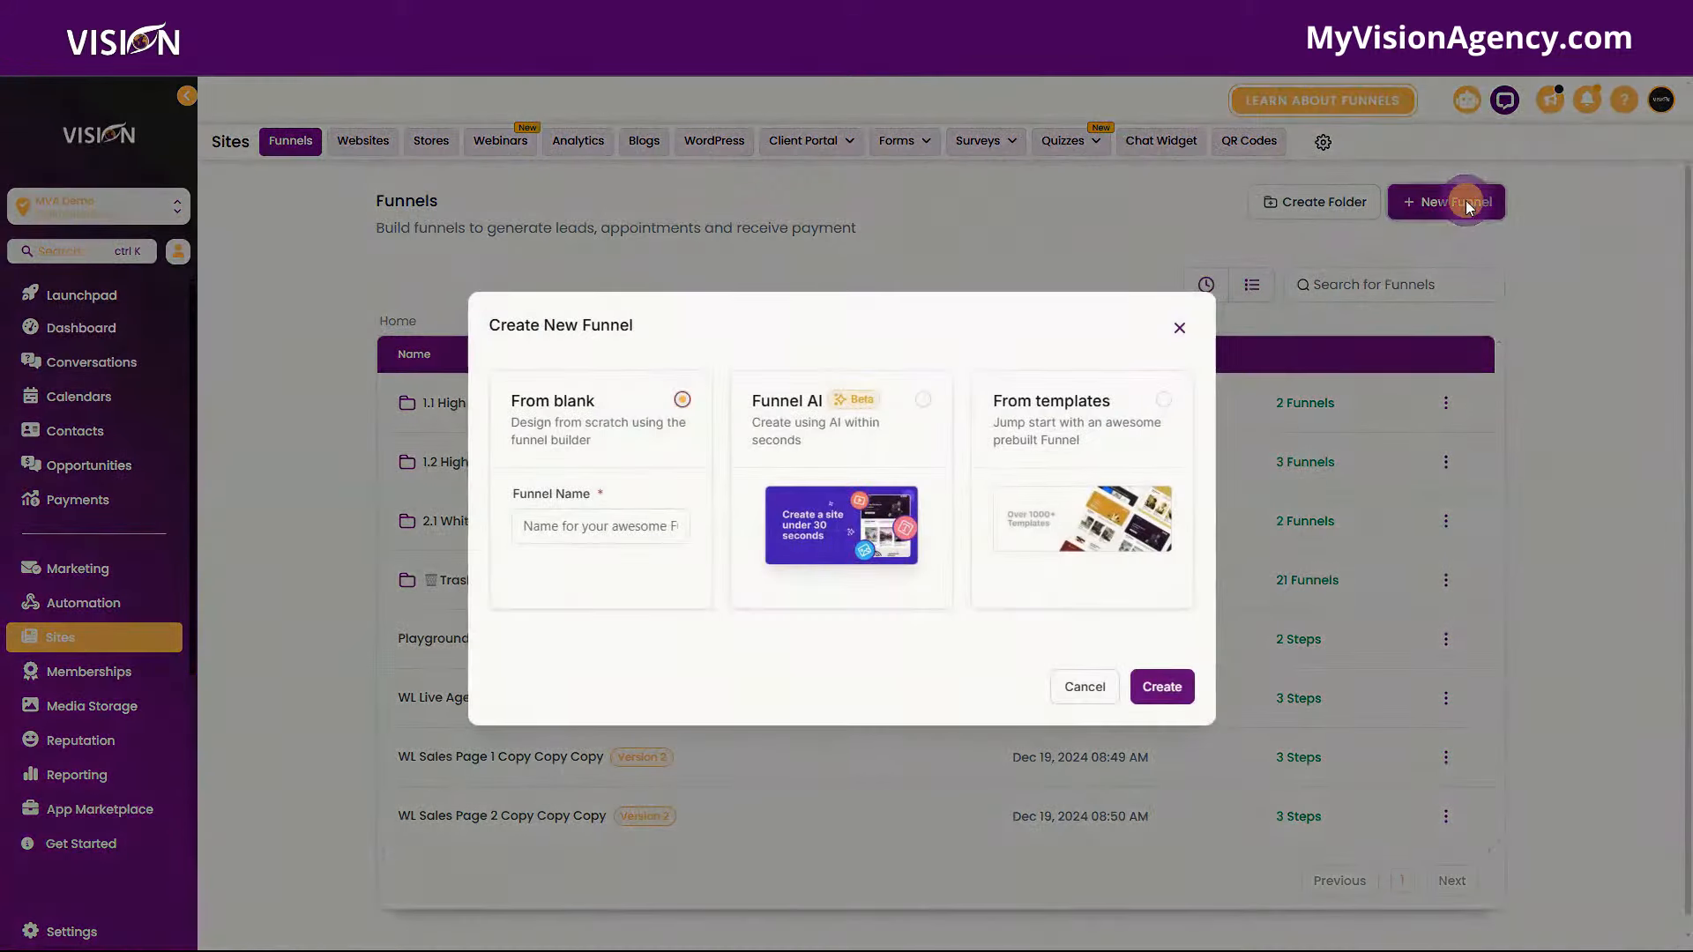
click(1093, 439)
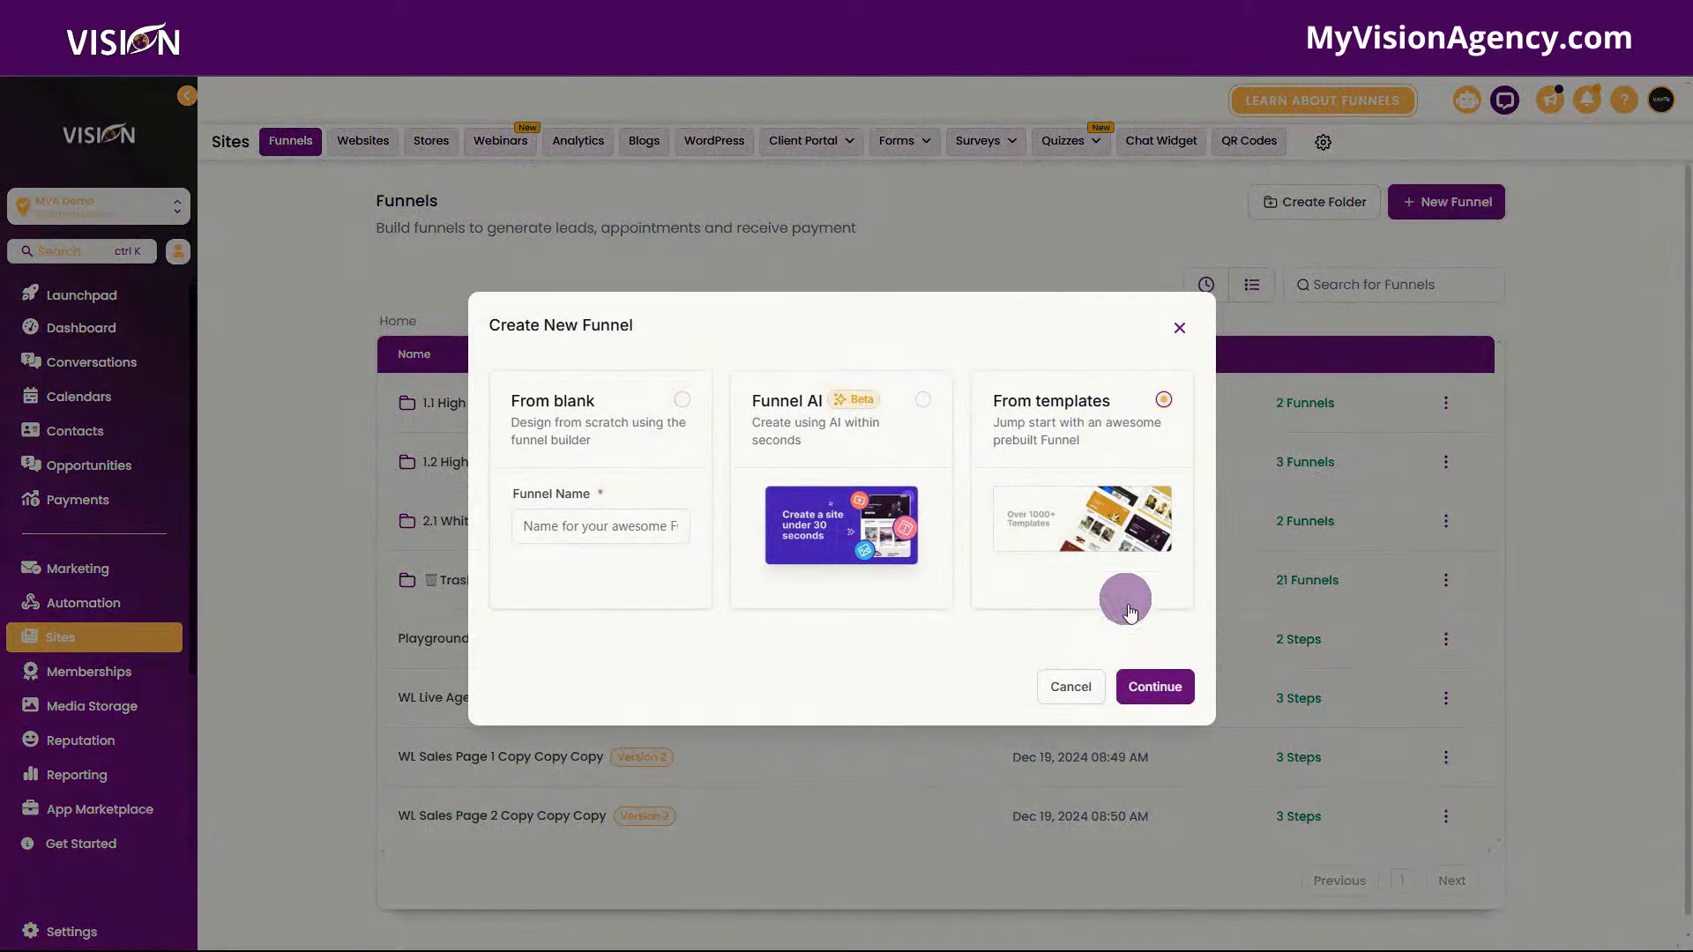
click(1149, 687)
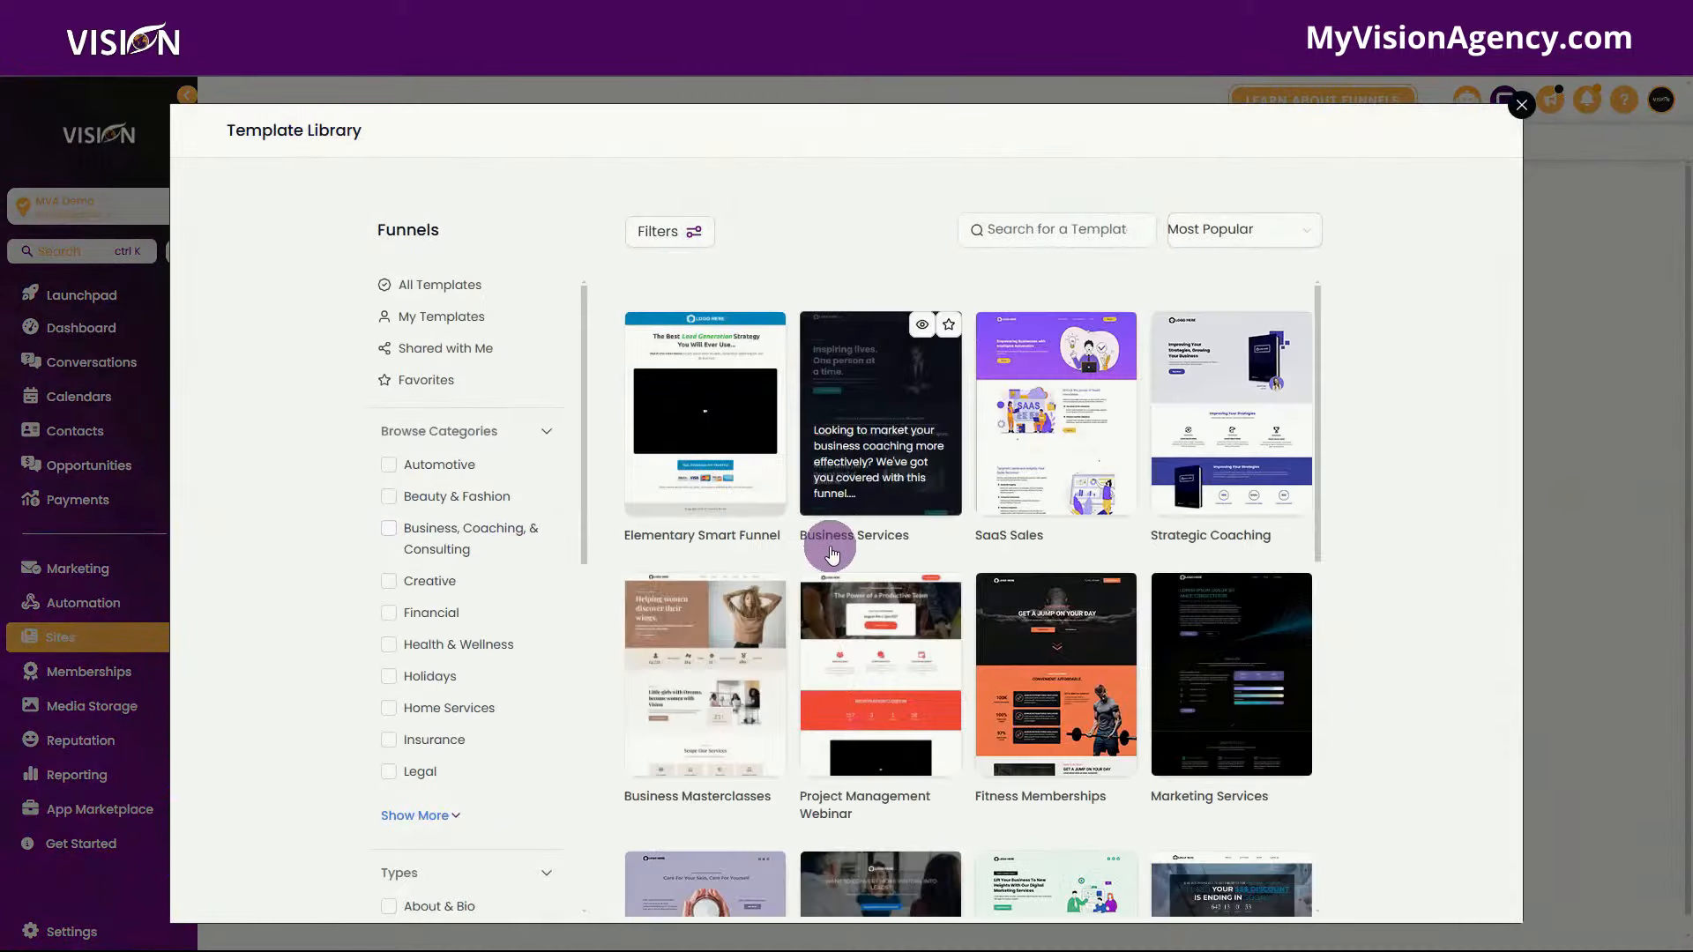
- Search the templates for "comm", create the funnel from the Gym Community template and look over its Home page
click(1071, 234)
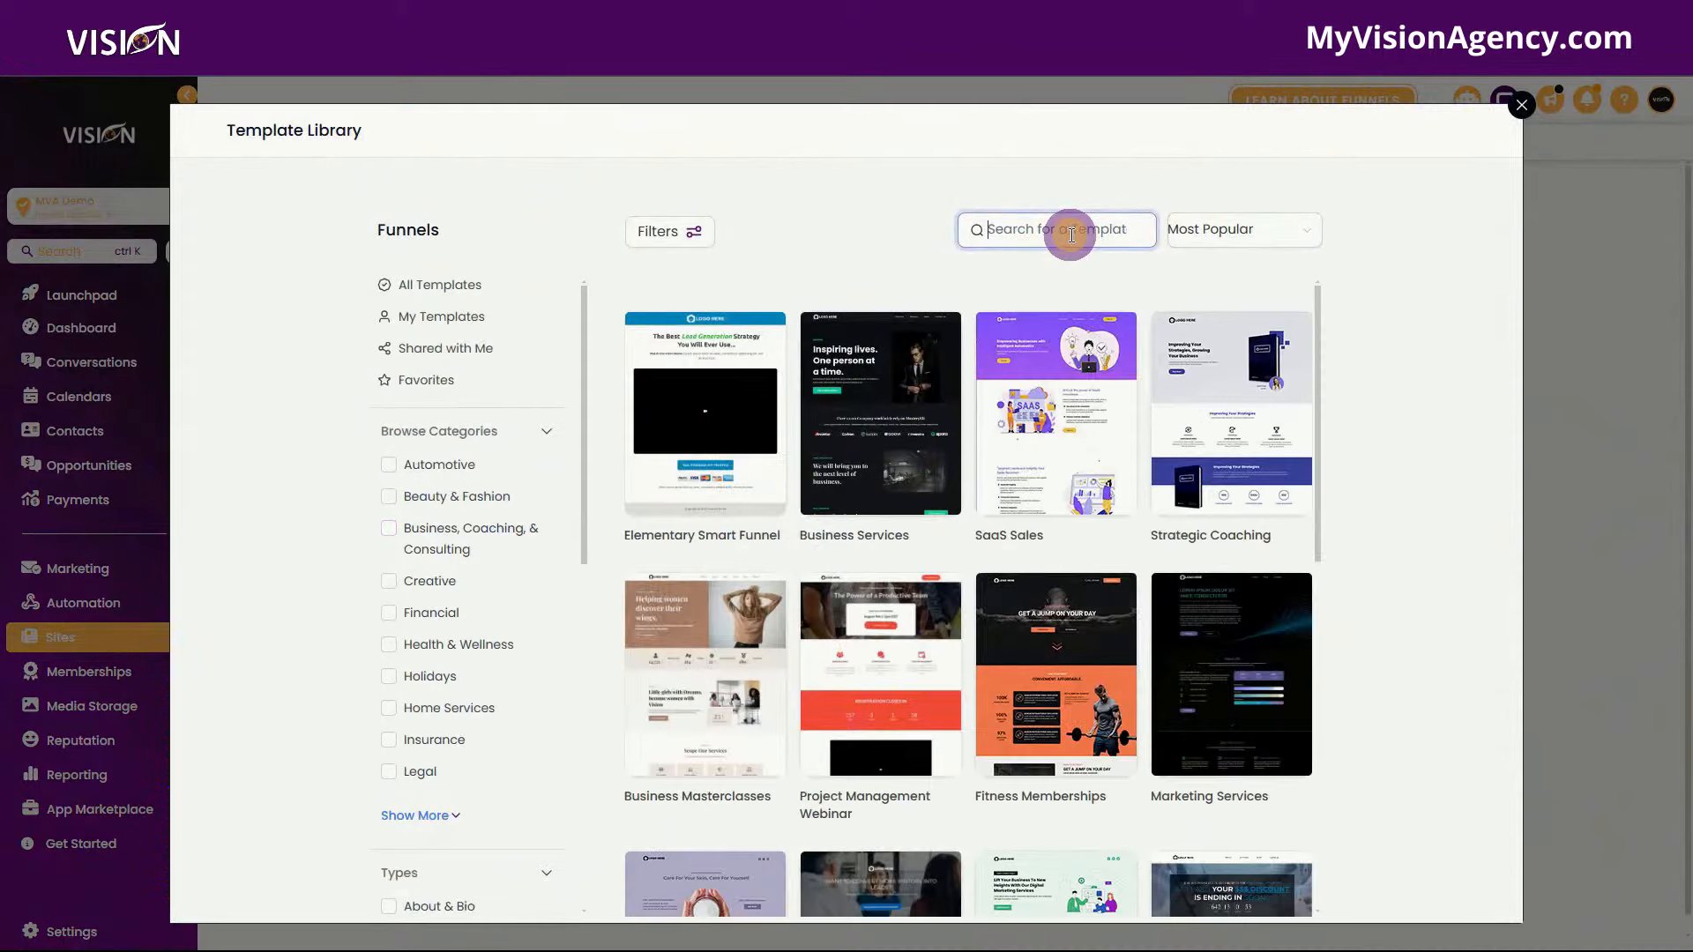
text(comm)
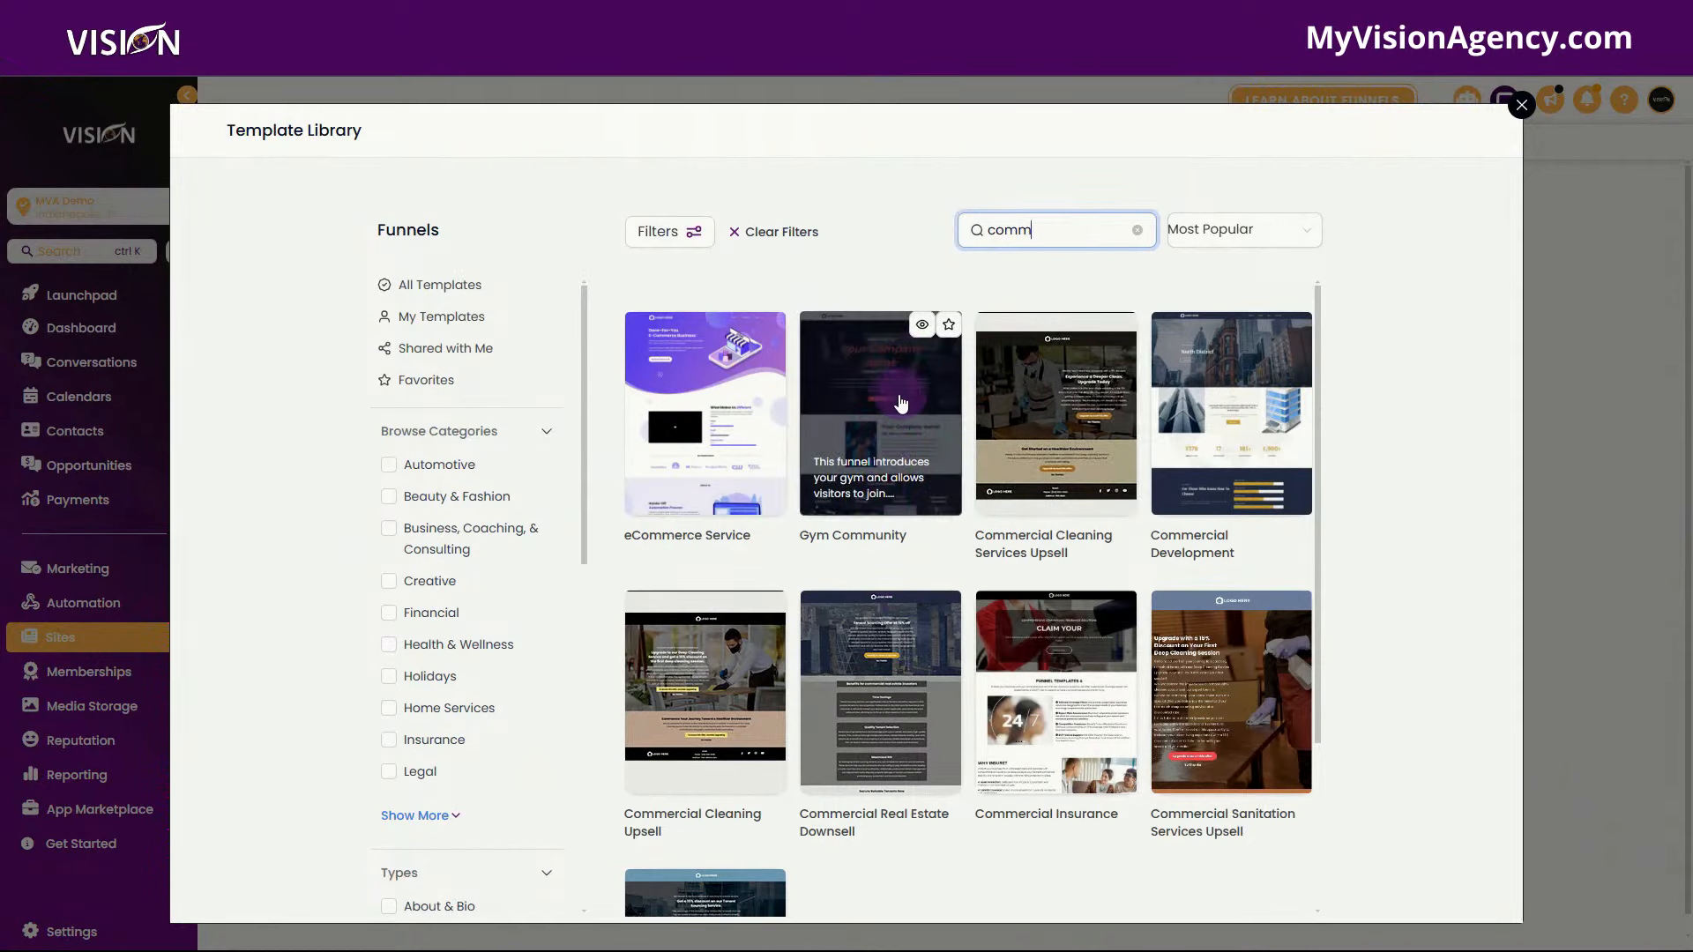
click(897, 403)
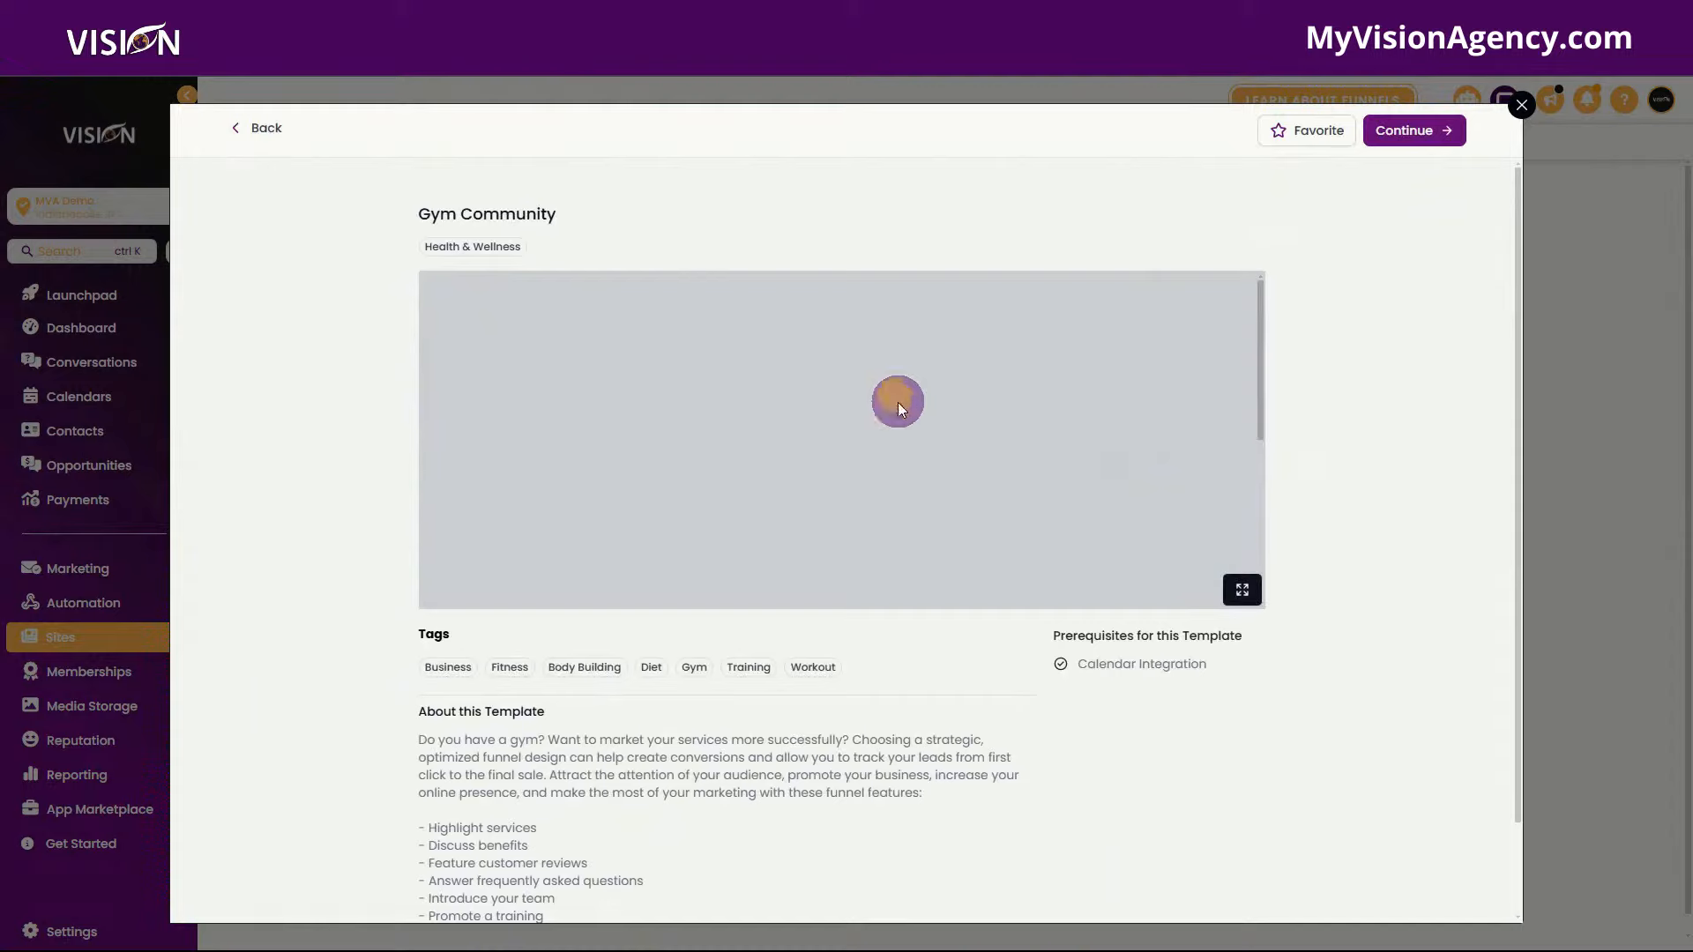
click(1414, 132)
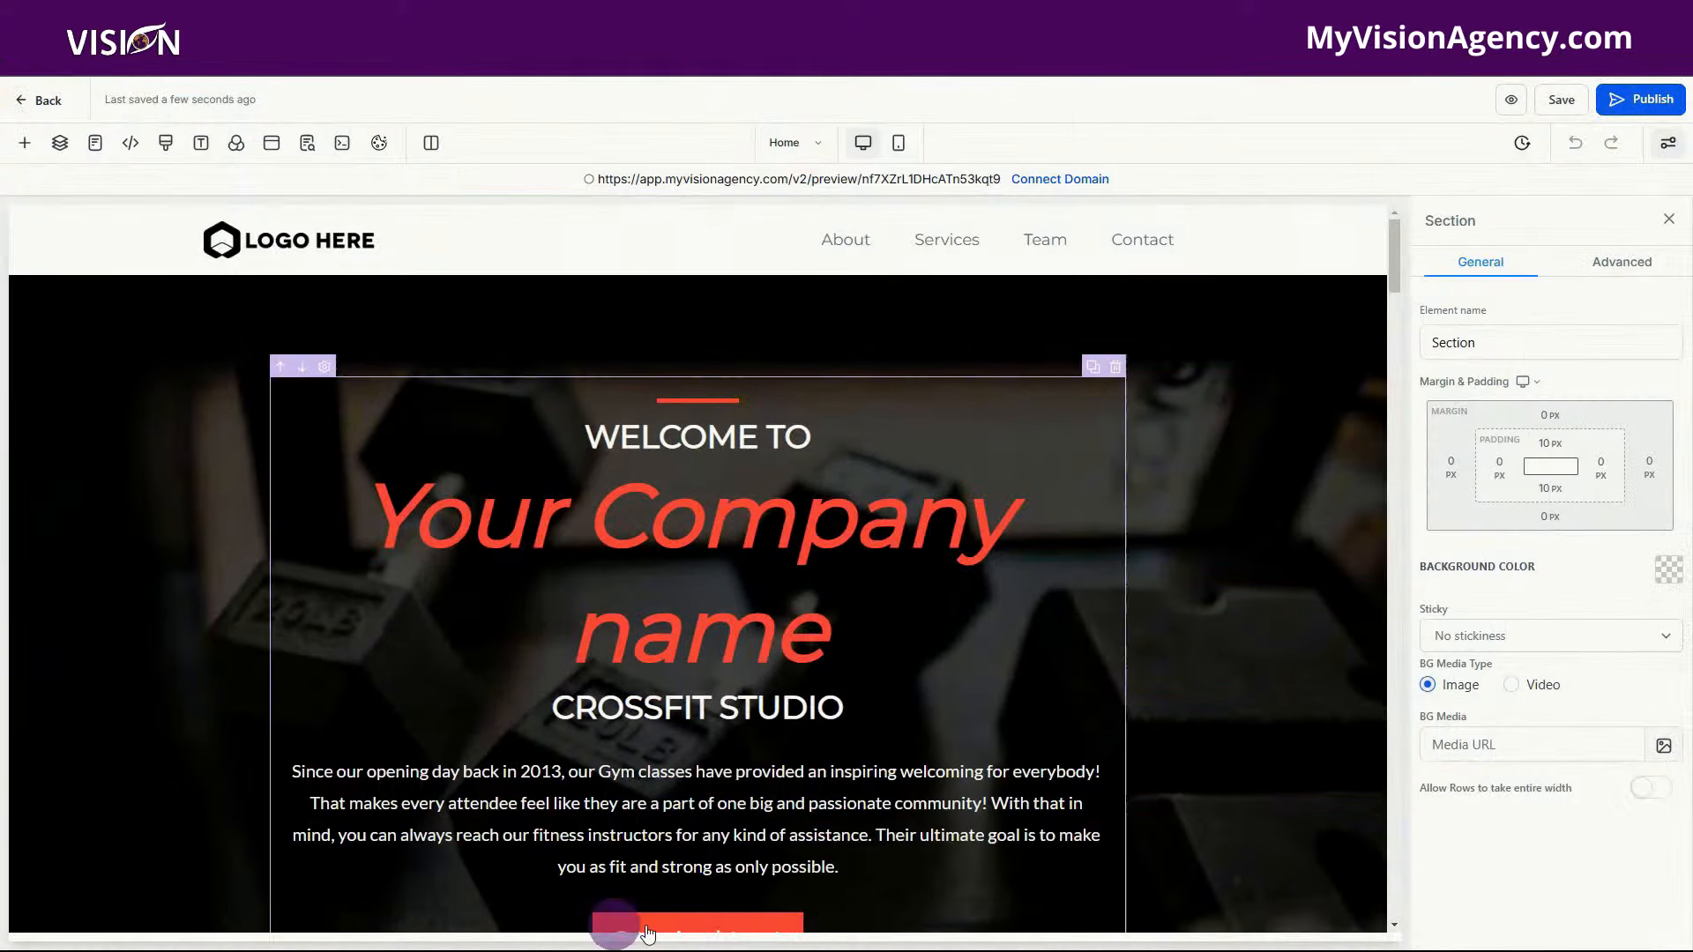
scroll(706, 688, down, 5)
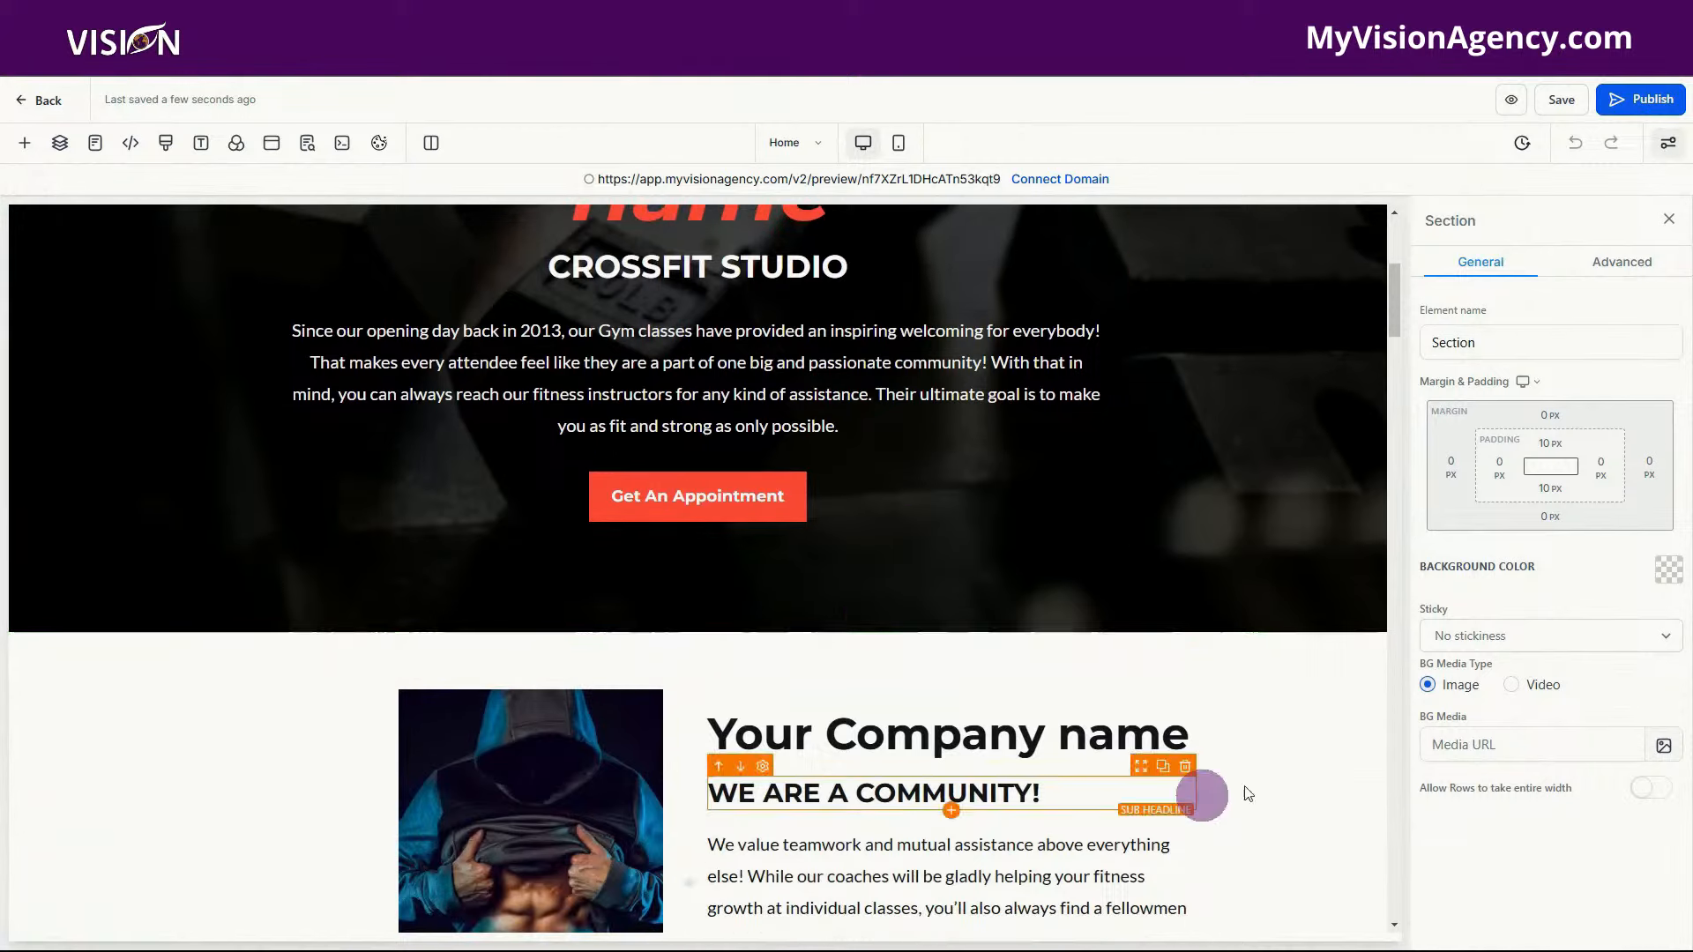
scroll(903, 635, up, 5)
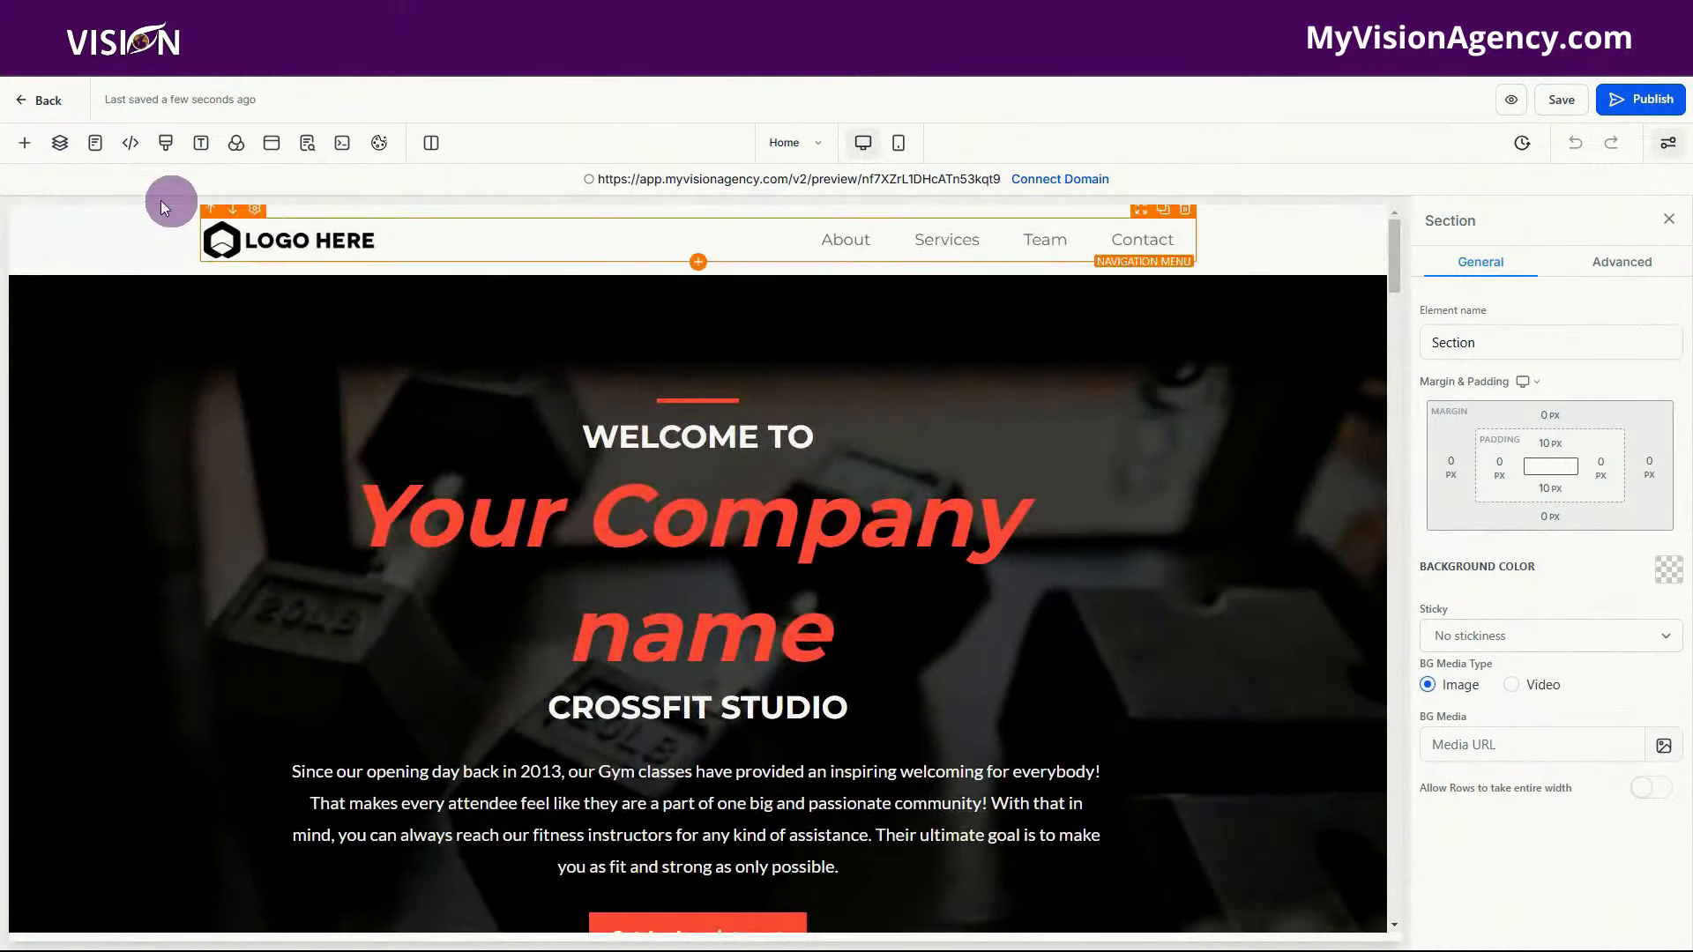
- Return to the funnel's steps and permanently delete the Appointment step, confirming with DELETE
click(50, 97)
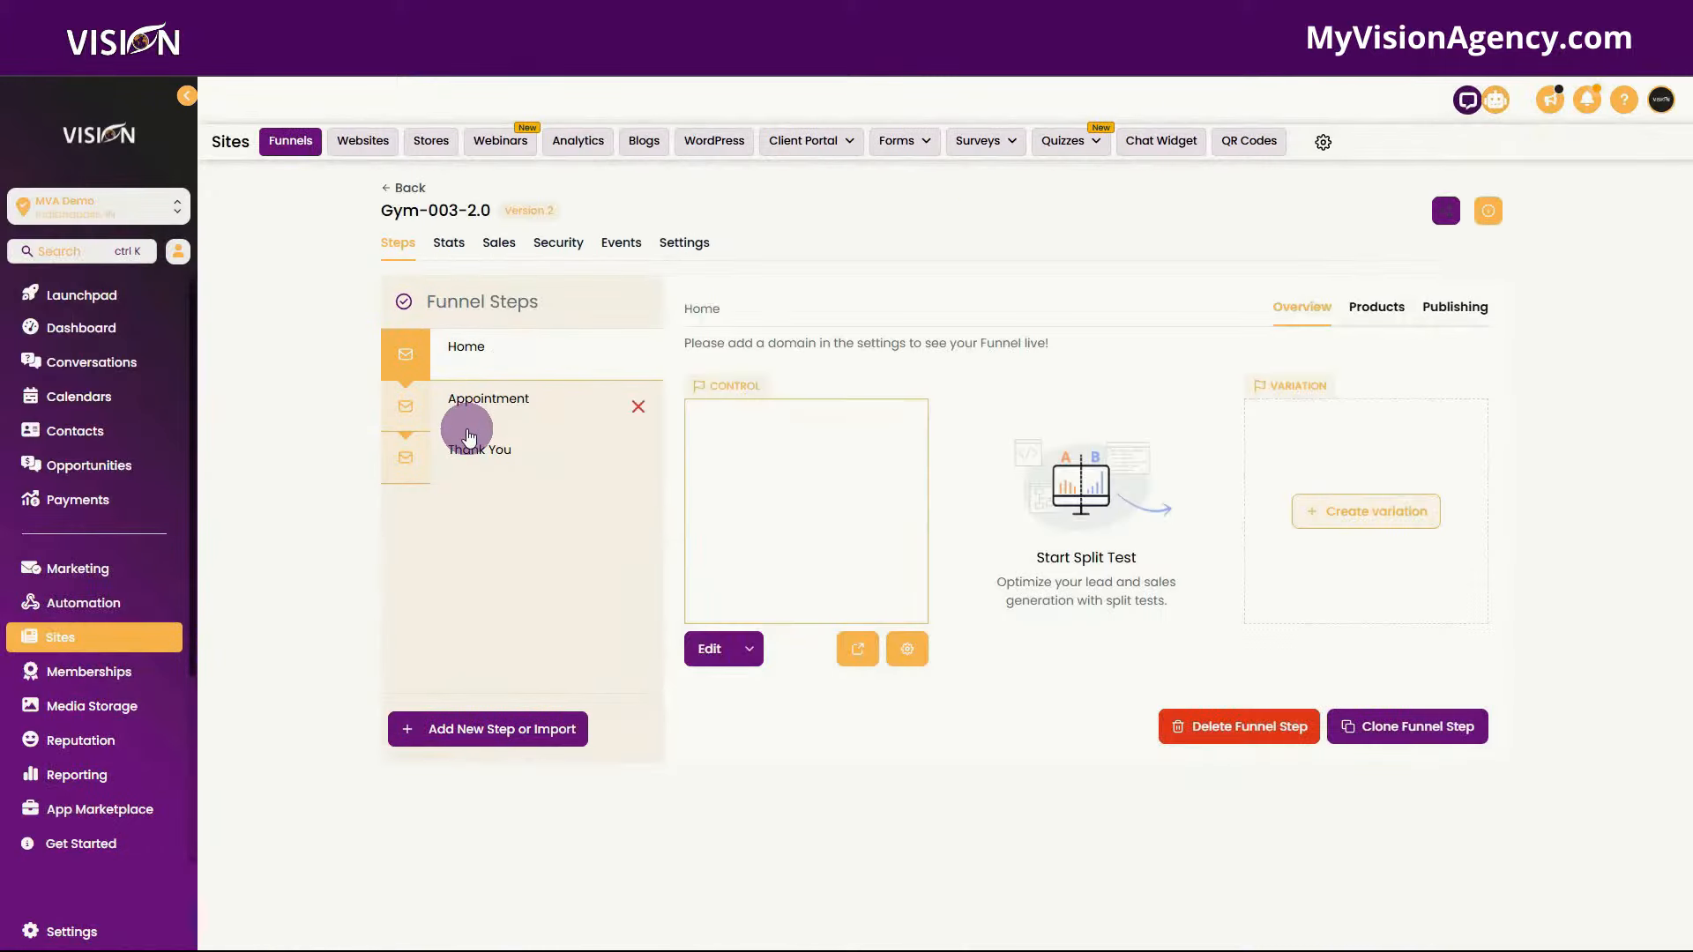
click(503, 410)
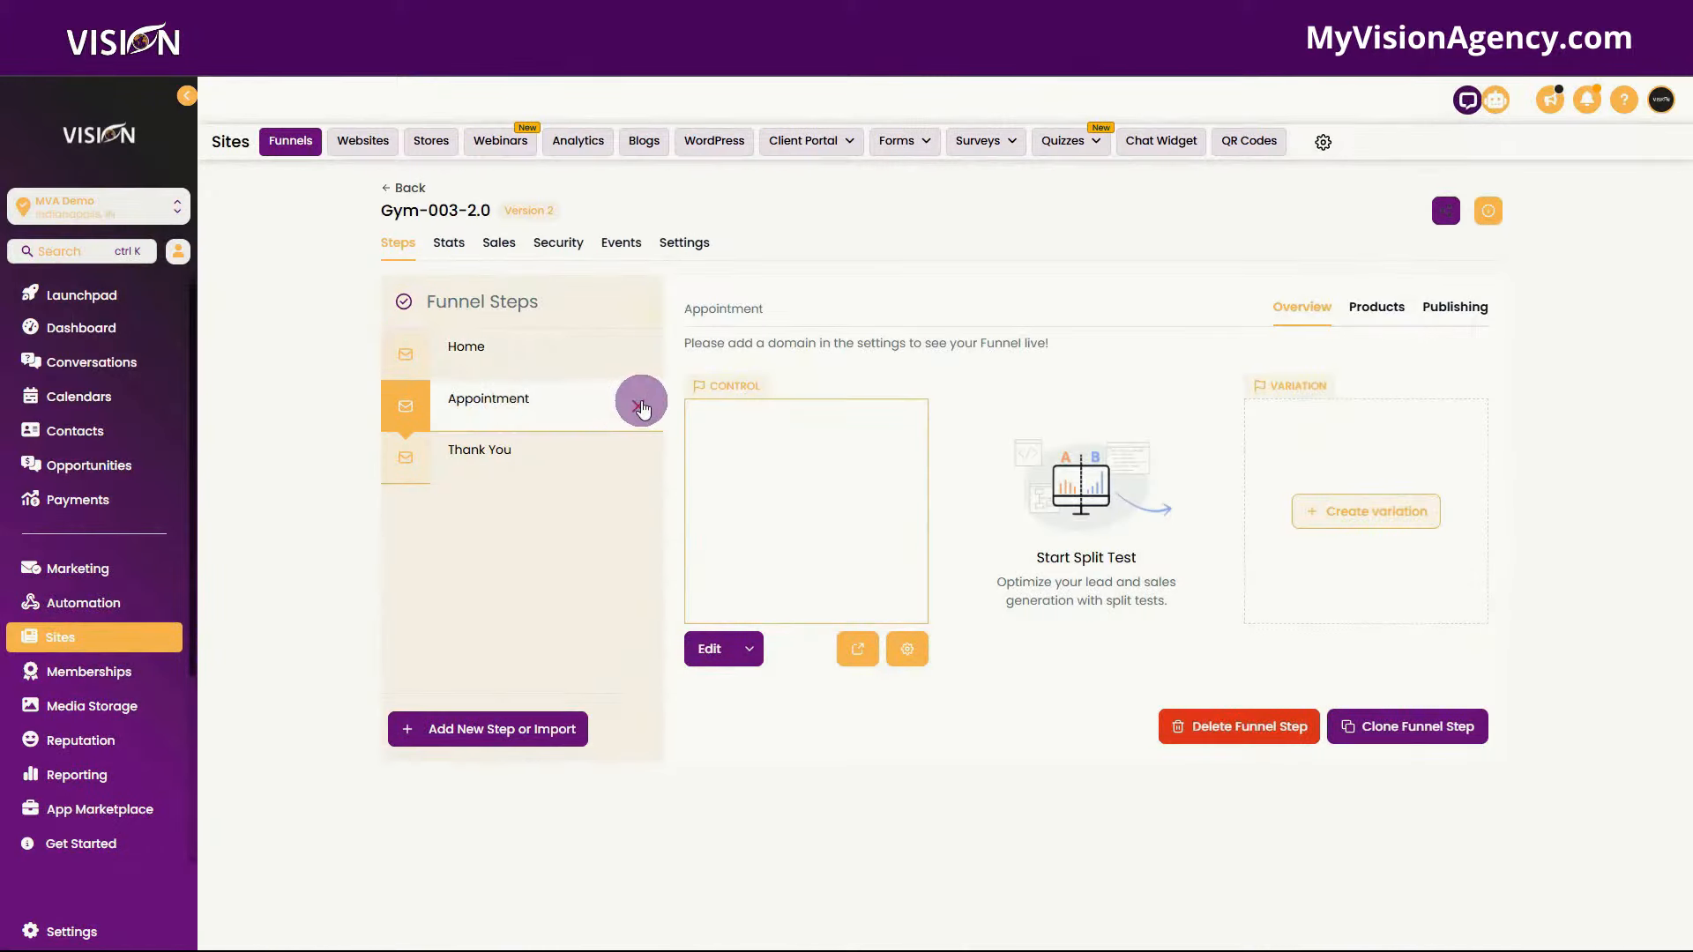
click(639, 407)
click(767, 554)
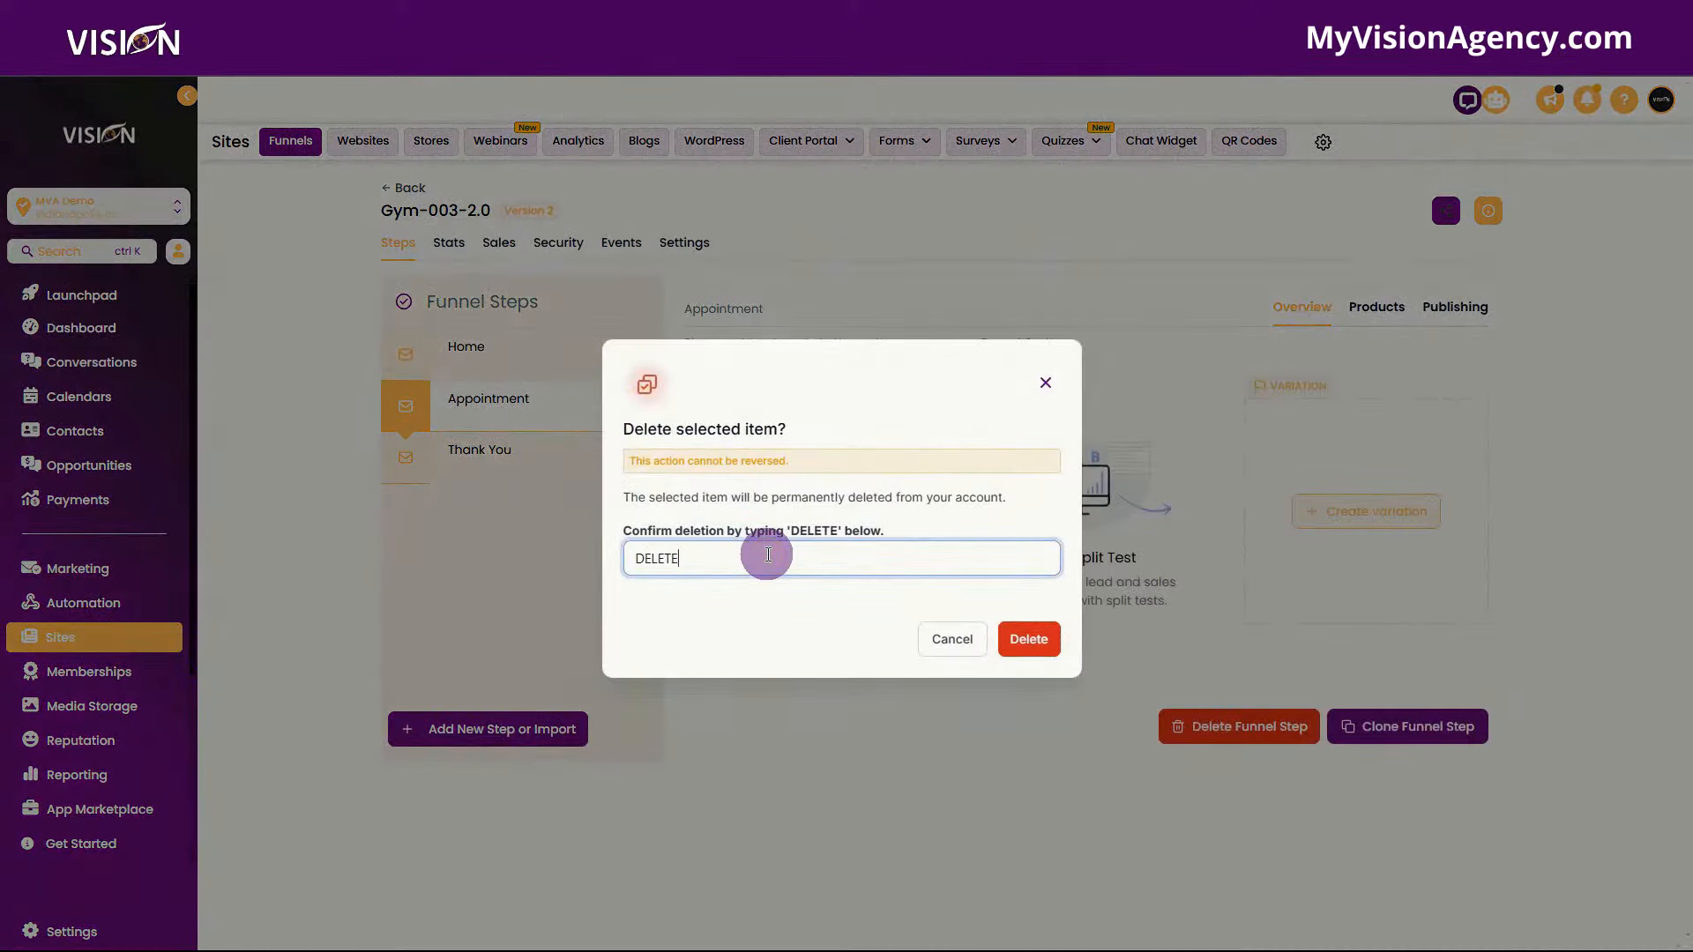
click(1025, 637)
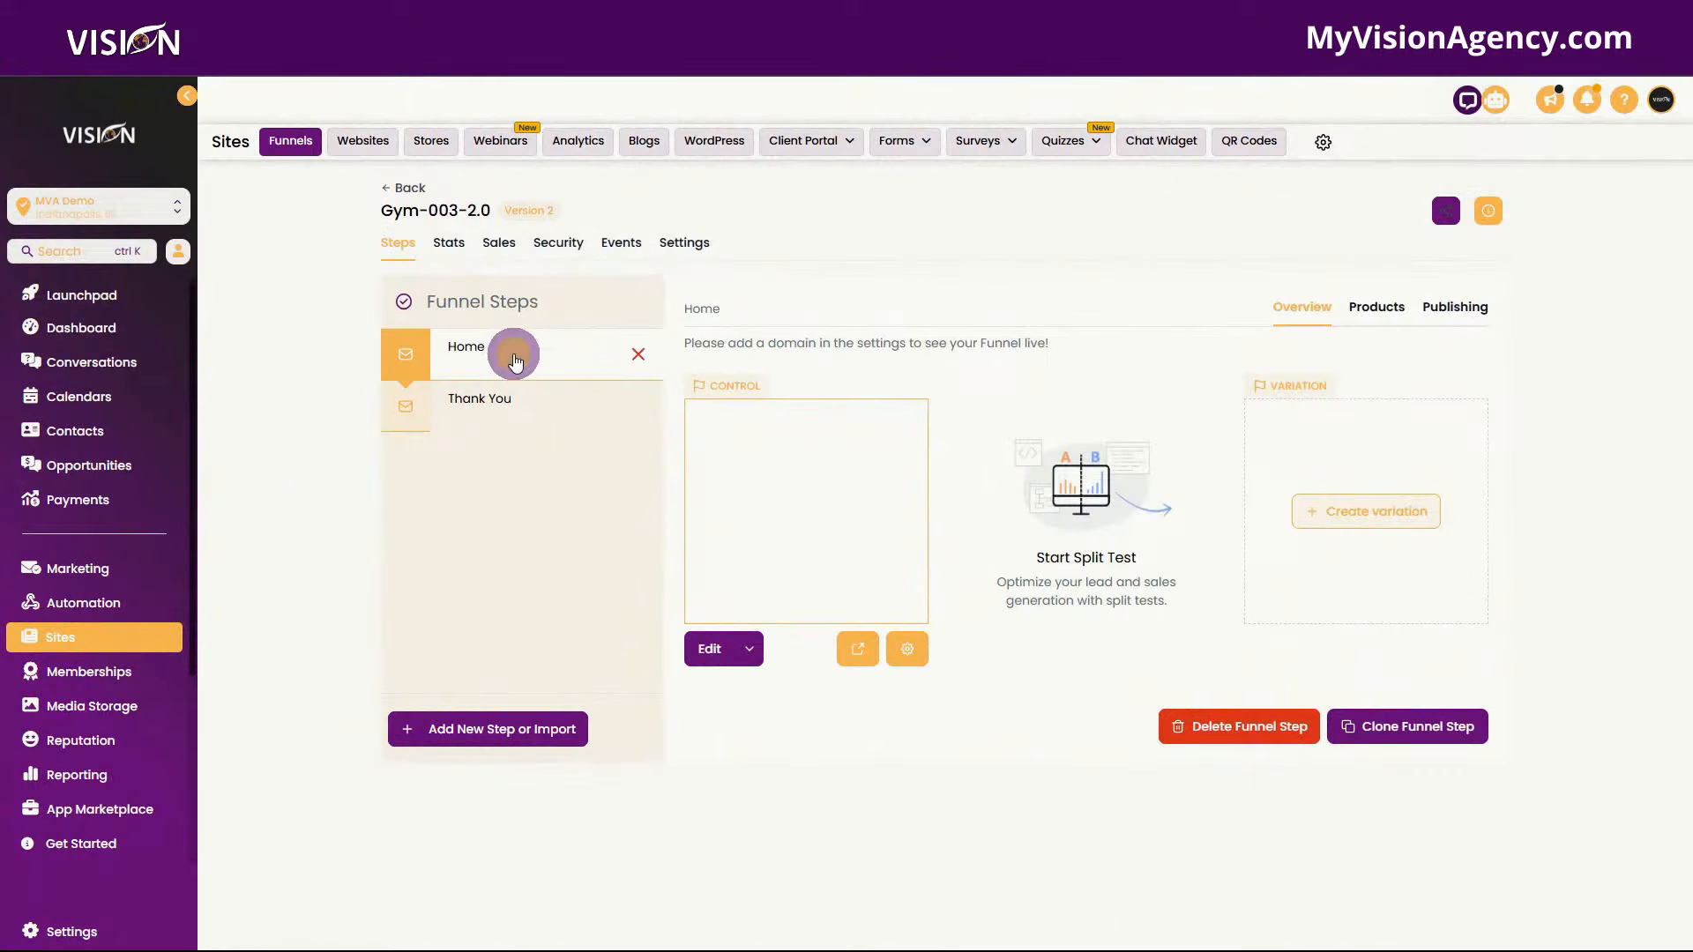
- Add the Community product with the price "Community @ 97" to the funnel's Home step and save it
click(510, 351)
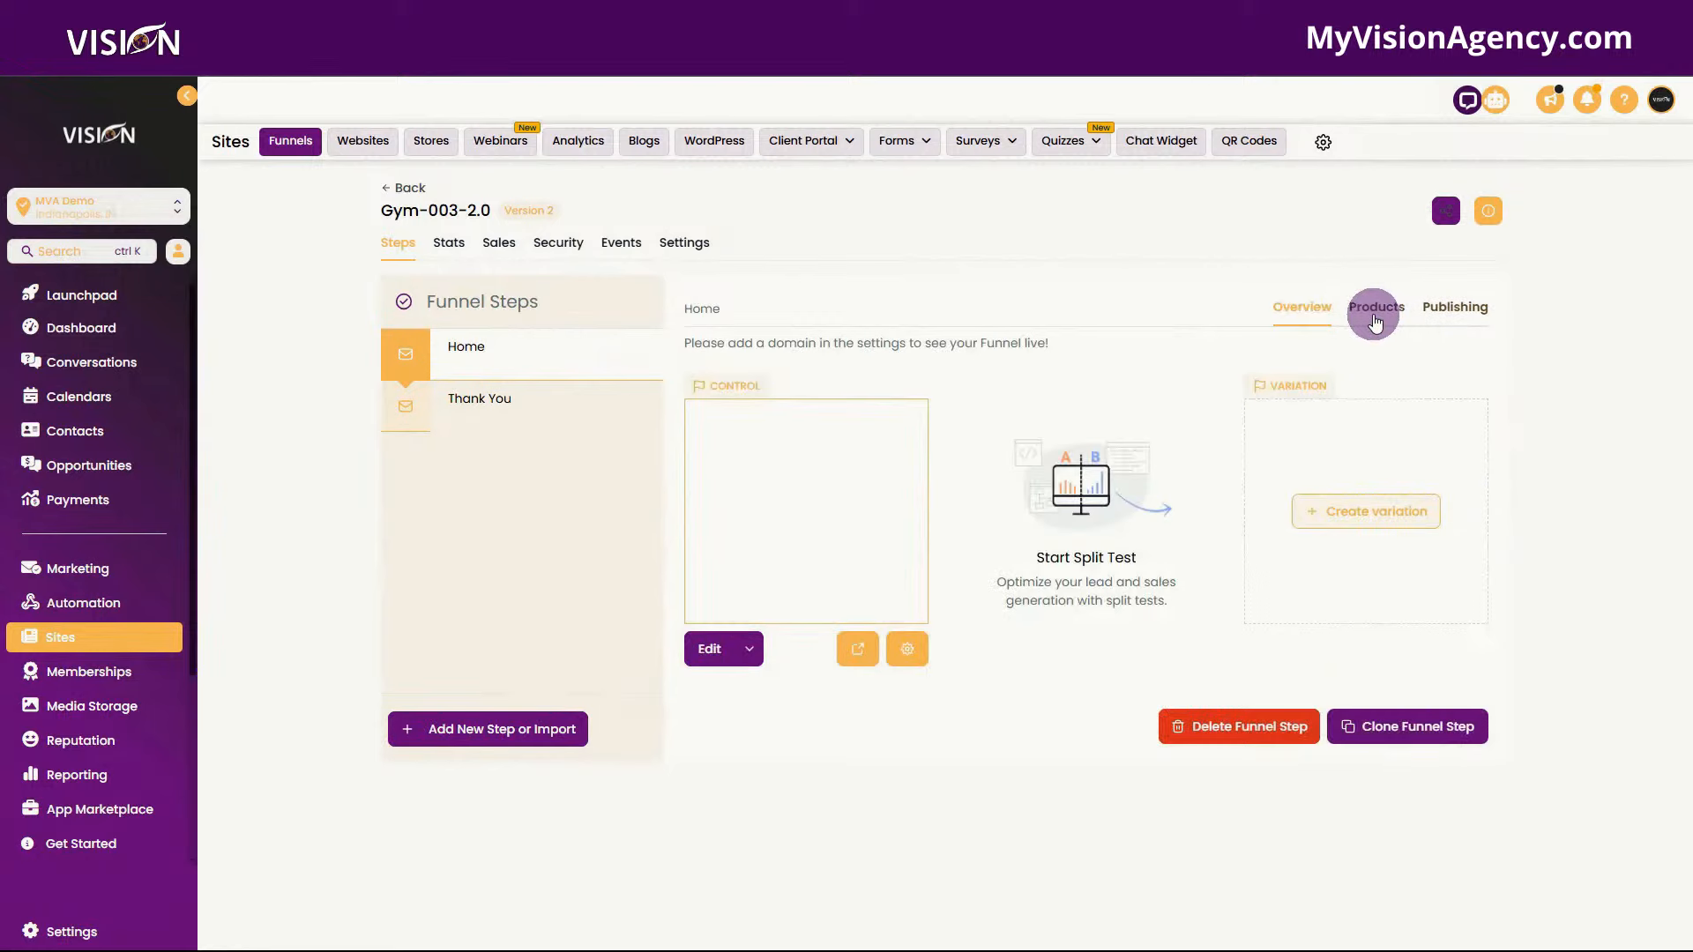
click(1373, 309)
click(1429, 398)
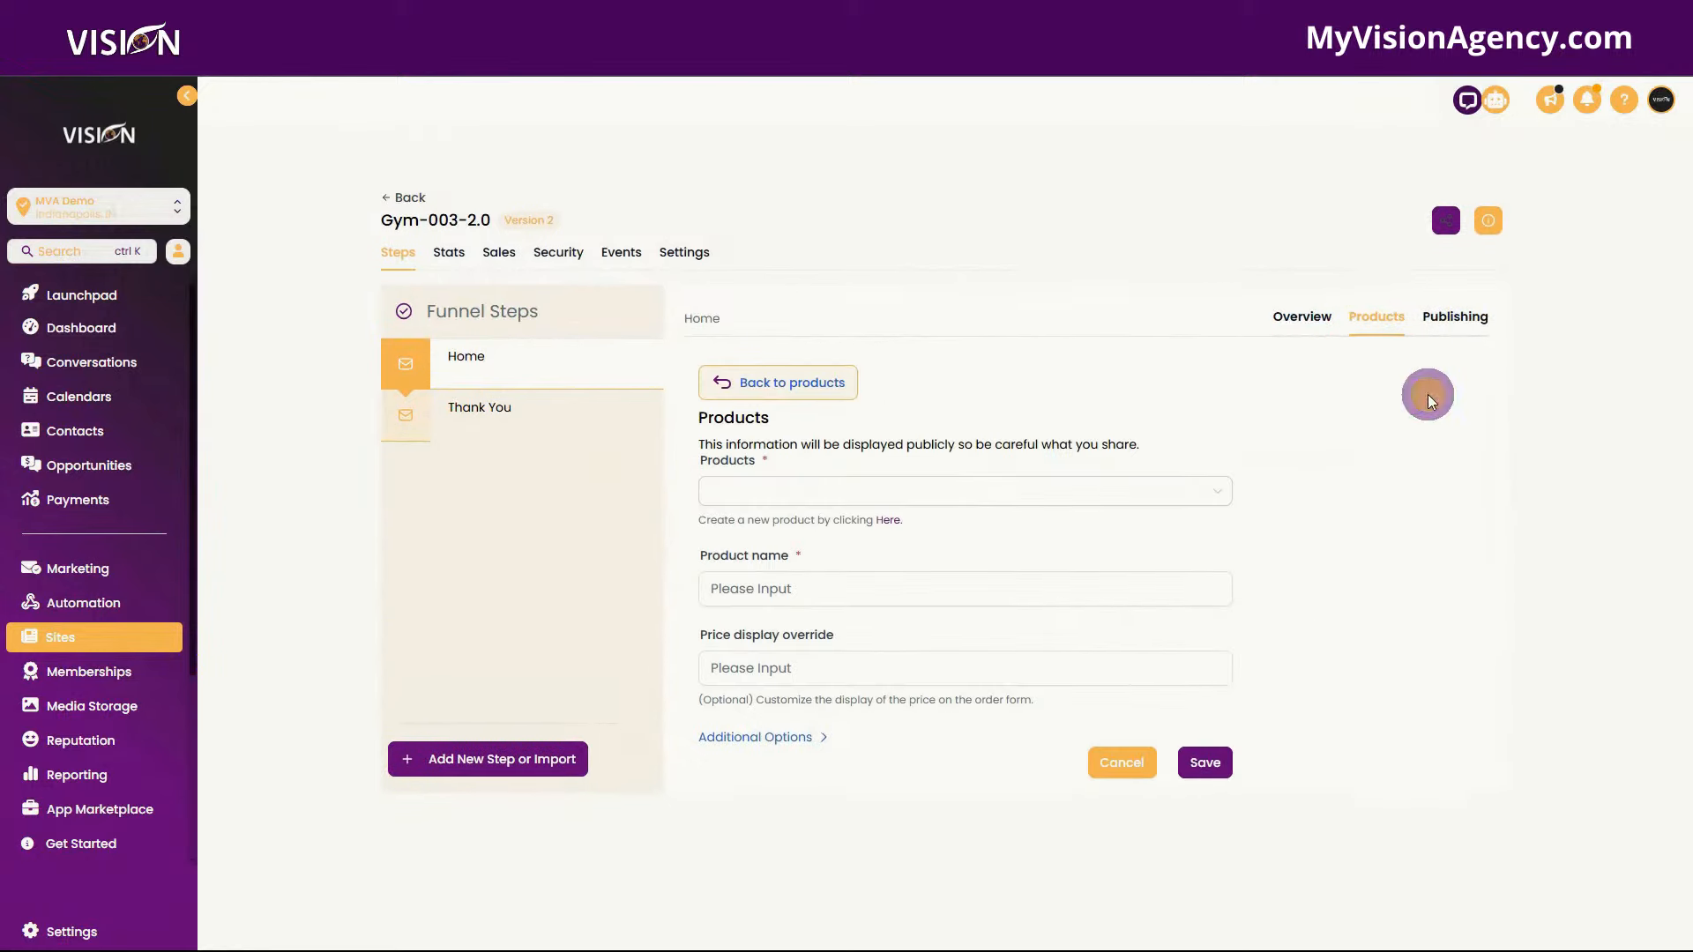
click(853, 461)
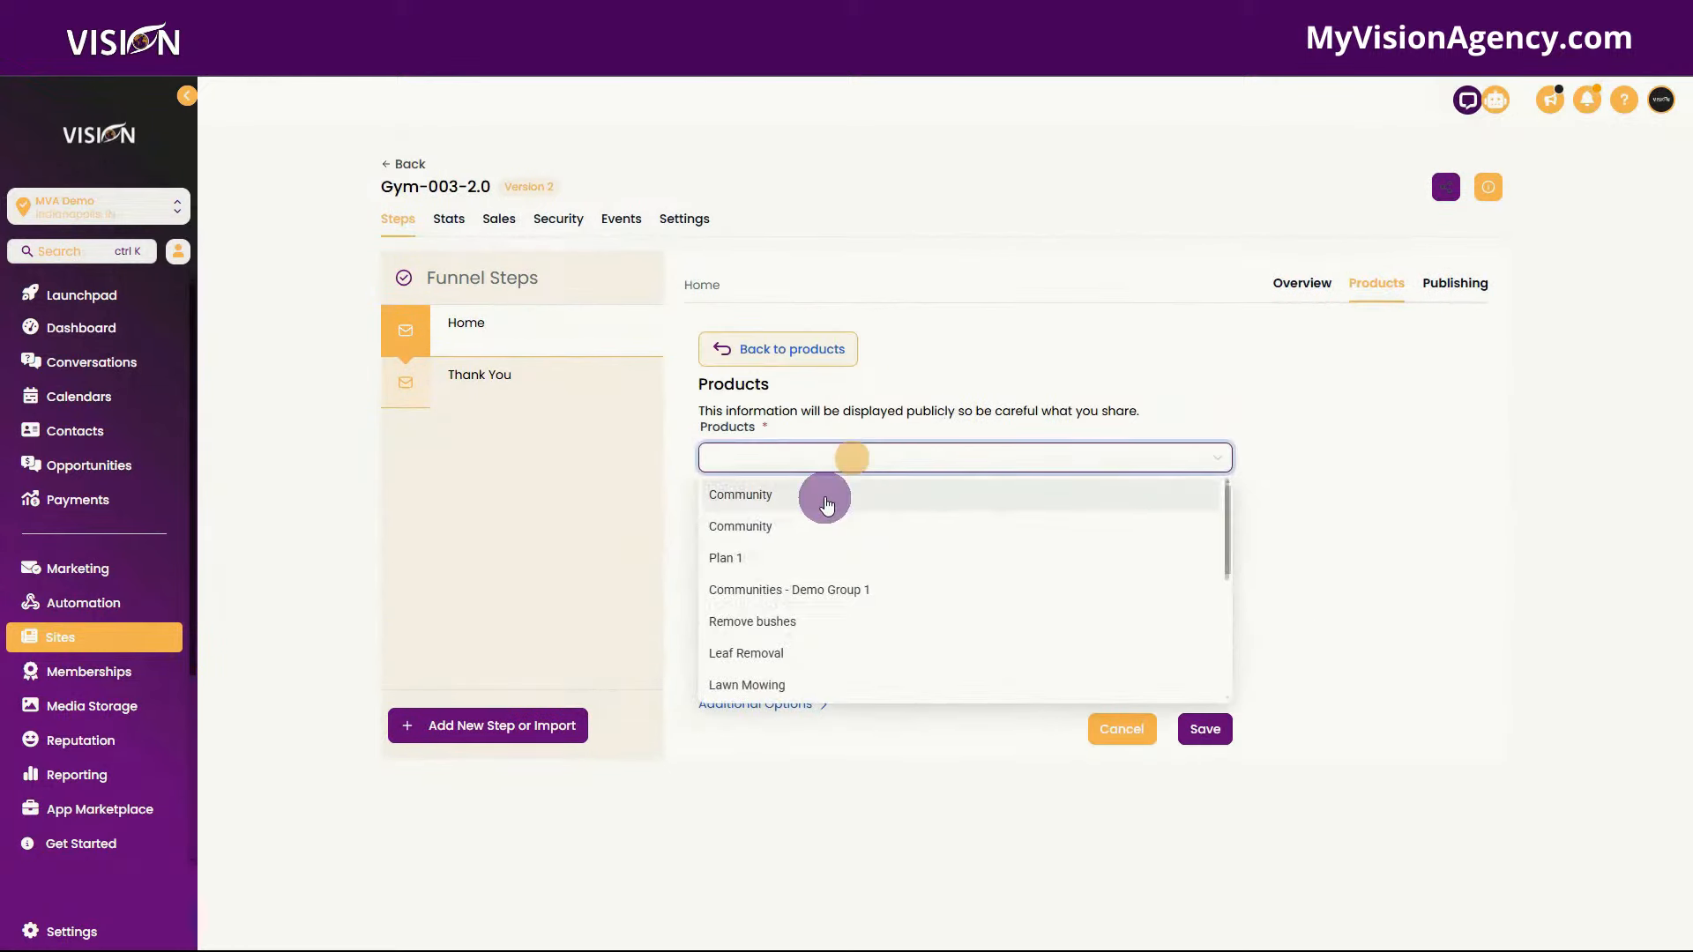
click(821, 499)
click(805, 552)
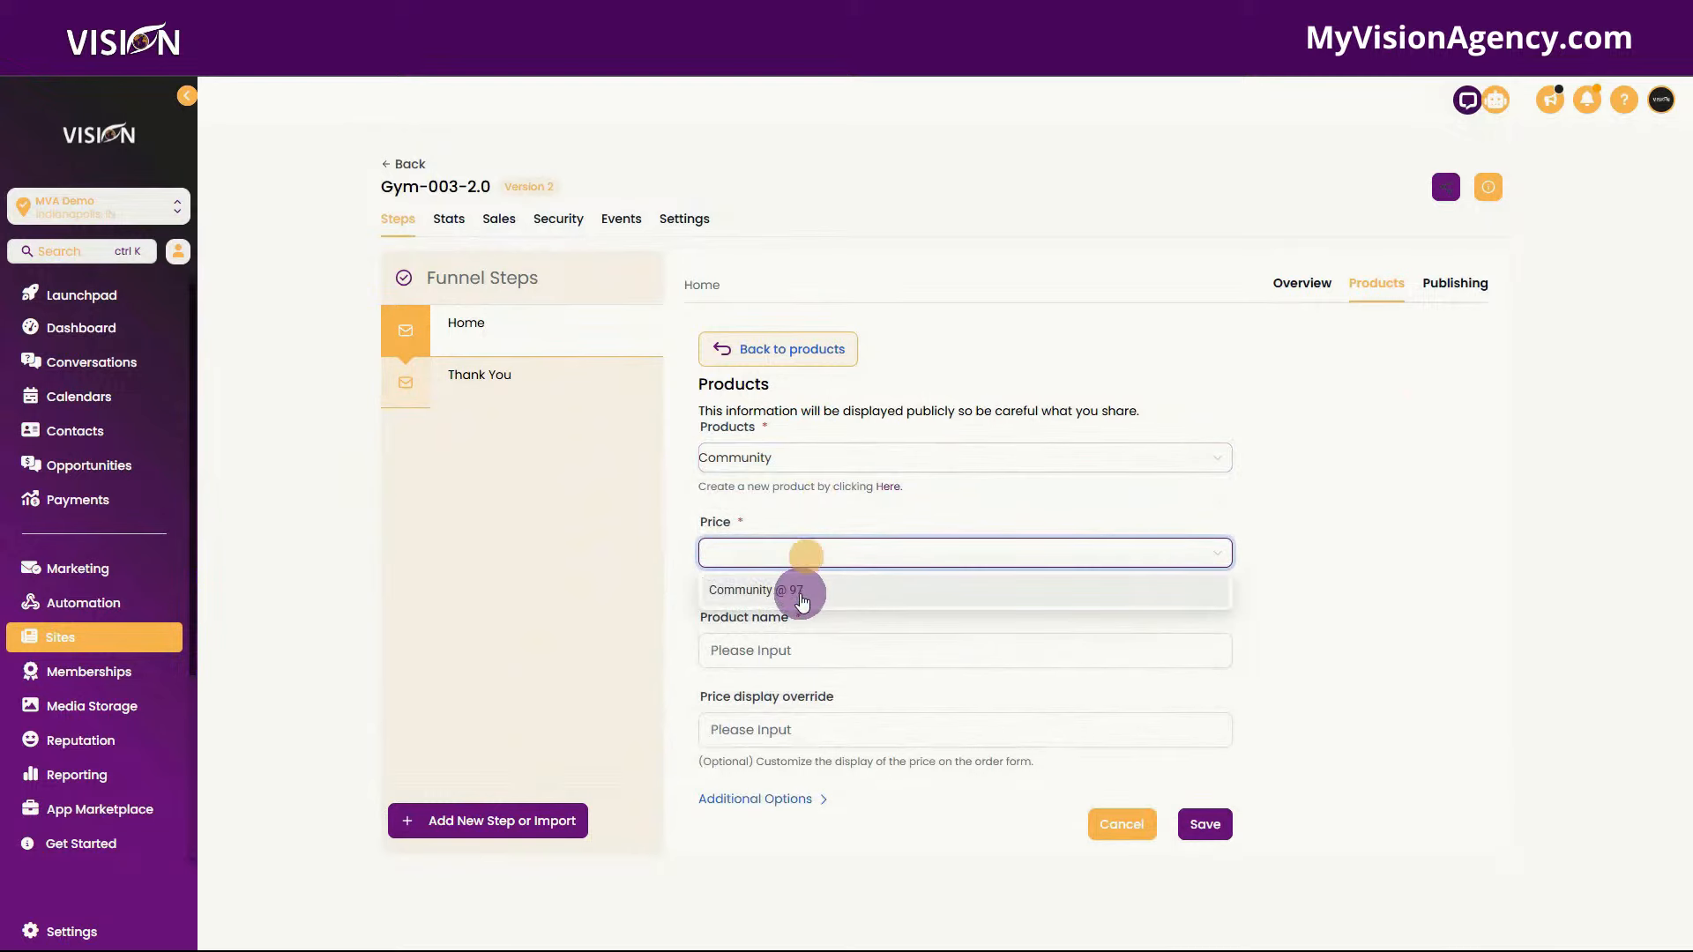
click(797, 592)
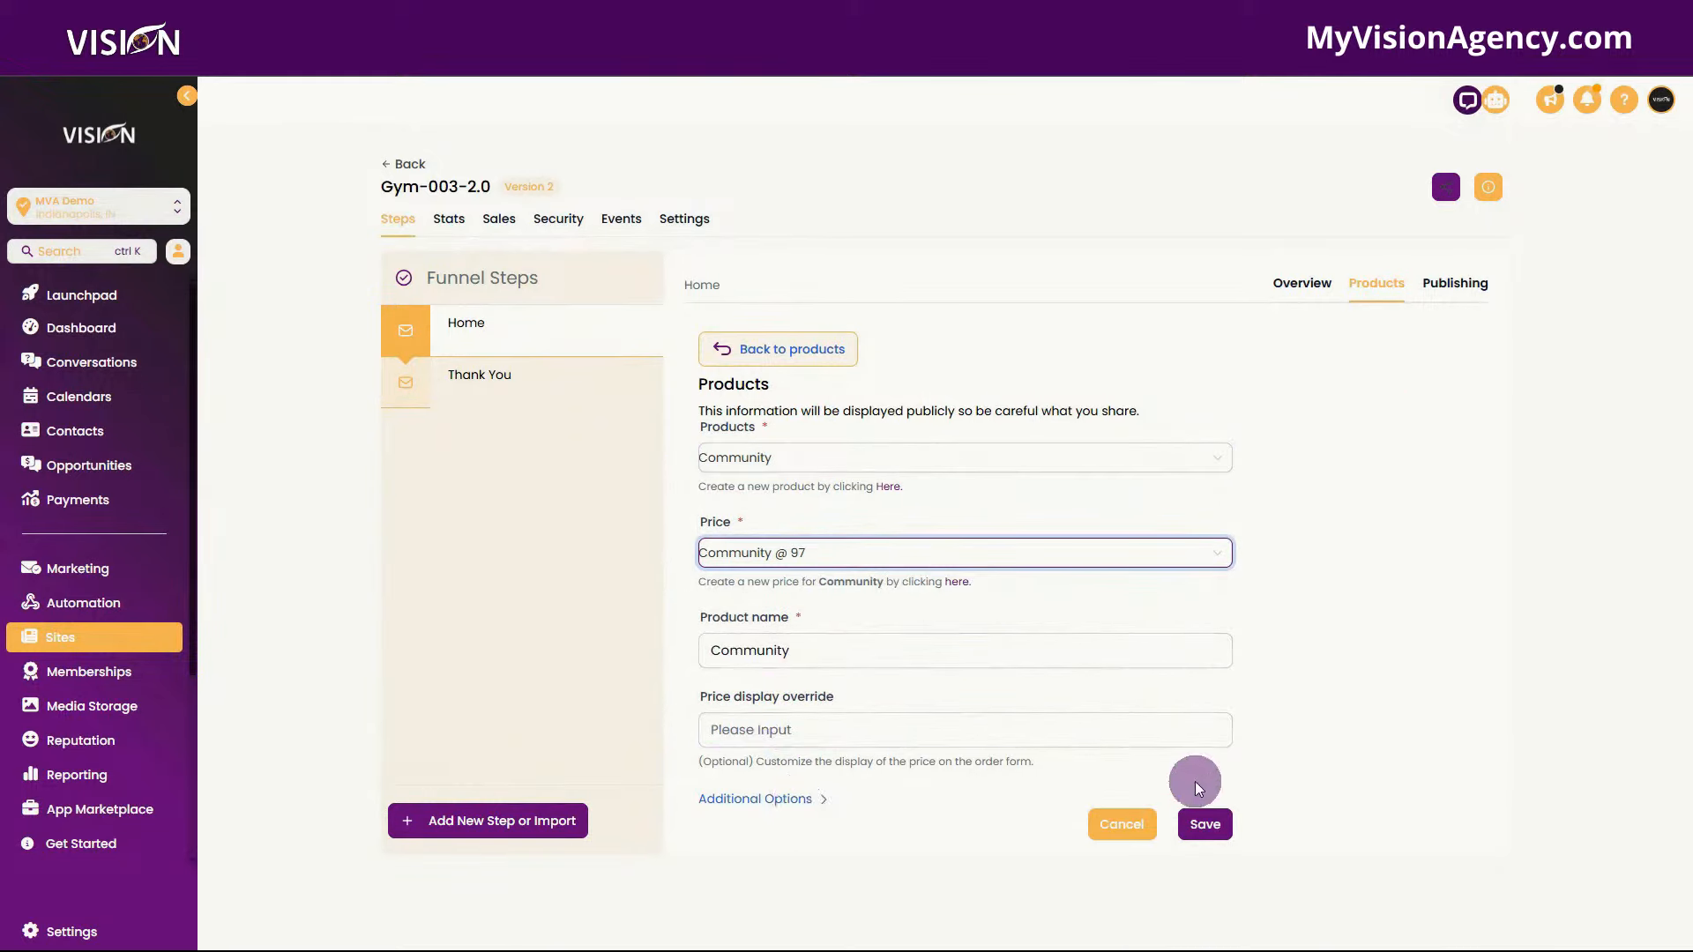
click(1205, 827)
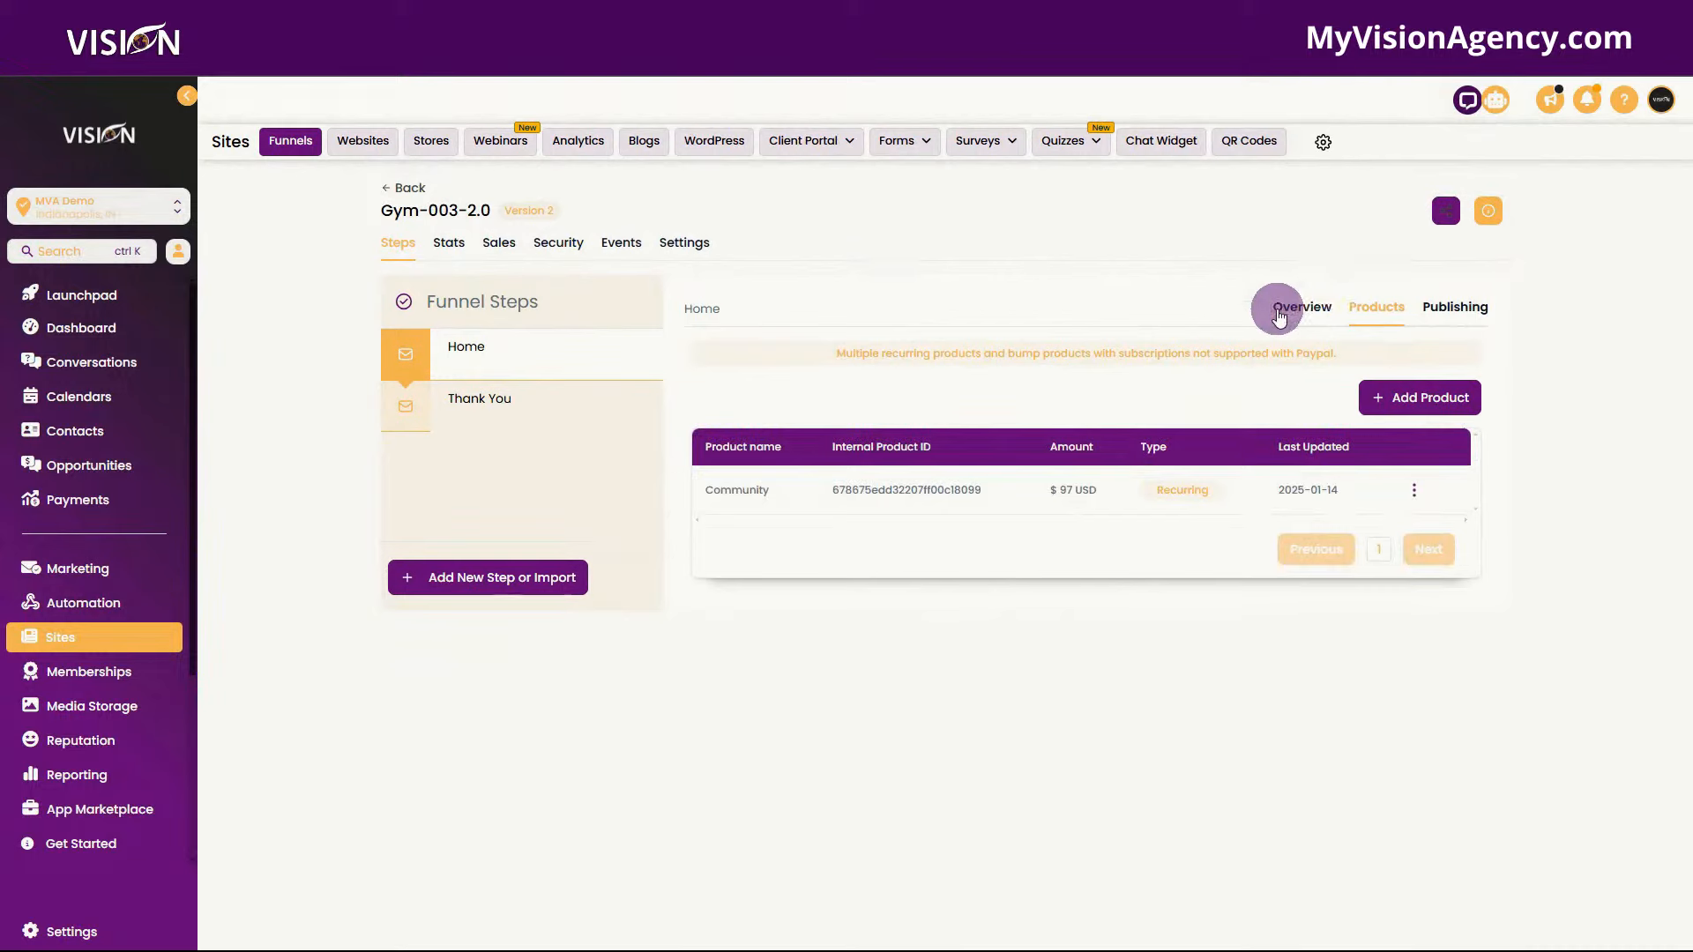
- Open the Home step's control page for editing in a new tab
click(1292, 310)
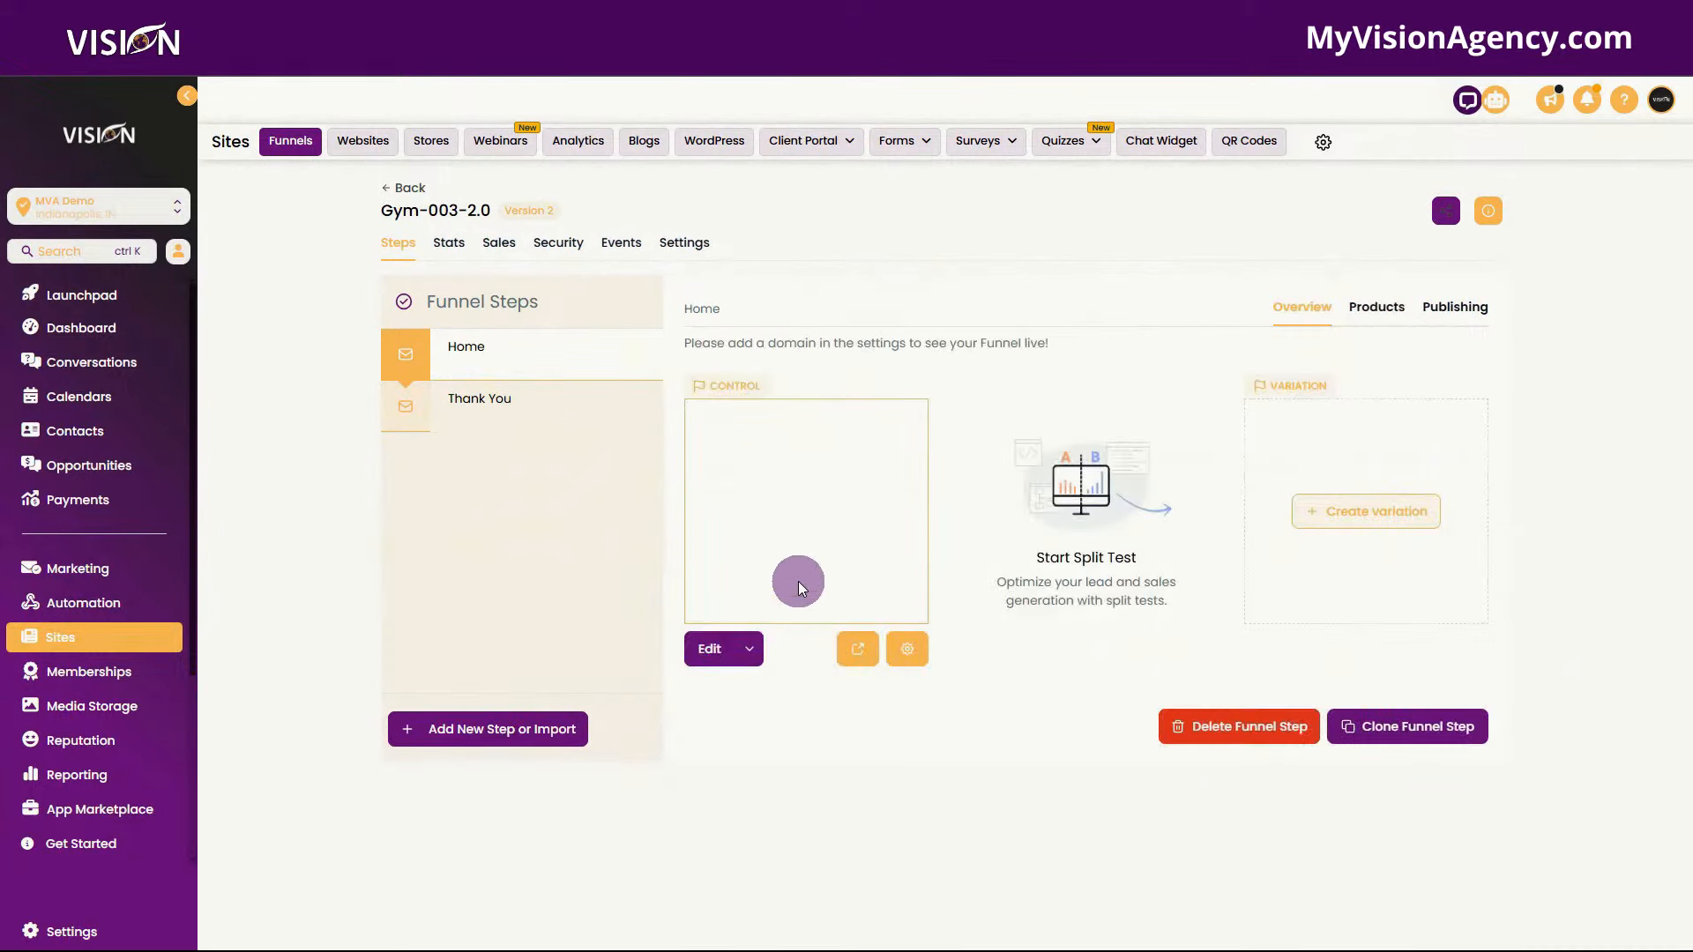
click(751, 654)
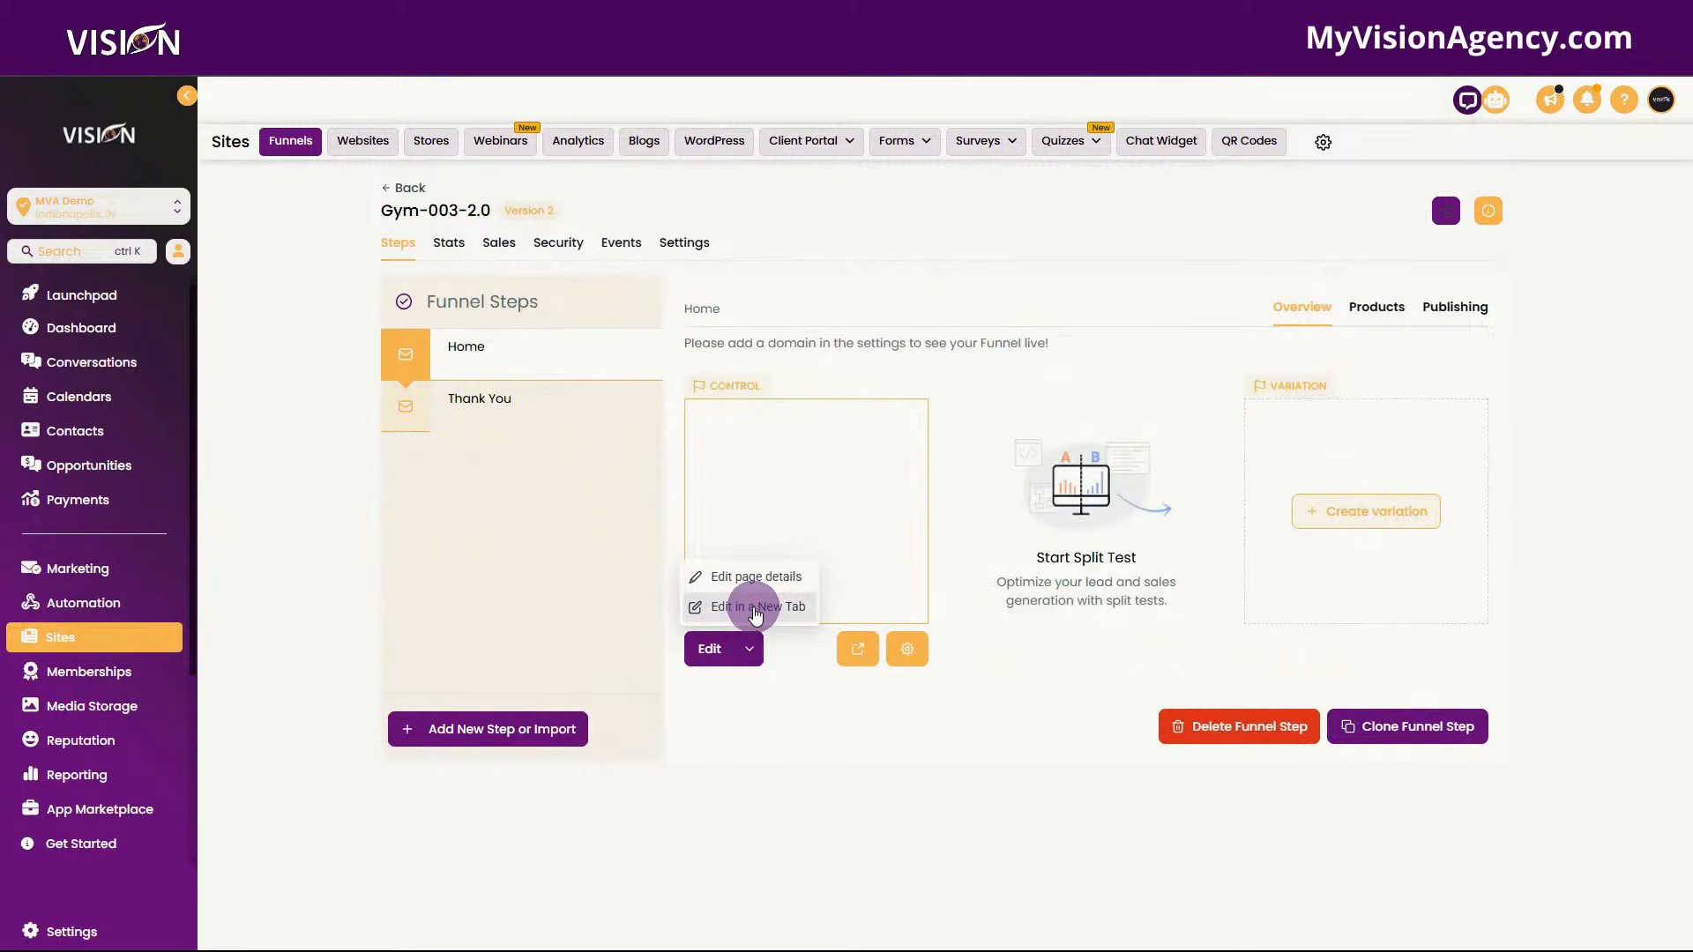
click(755, 608)
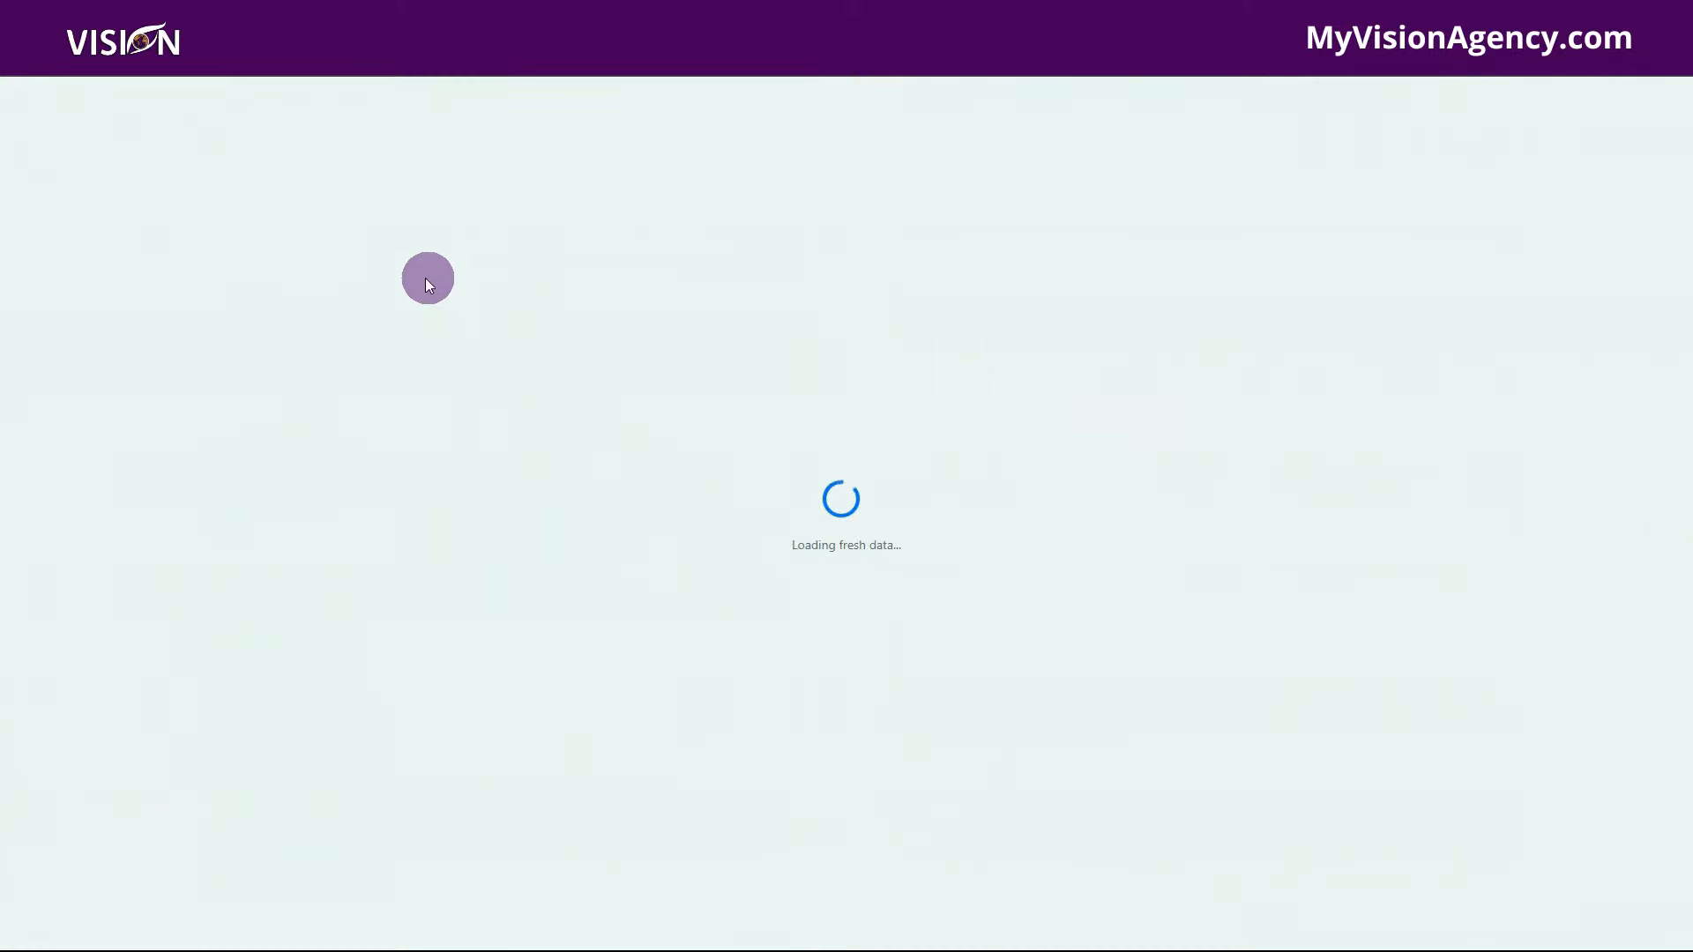
- Change the "Get An Appointment" button's link action to Open popup and save the page
scroll(589, 423, down, 6)
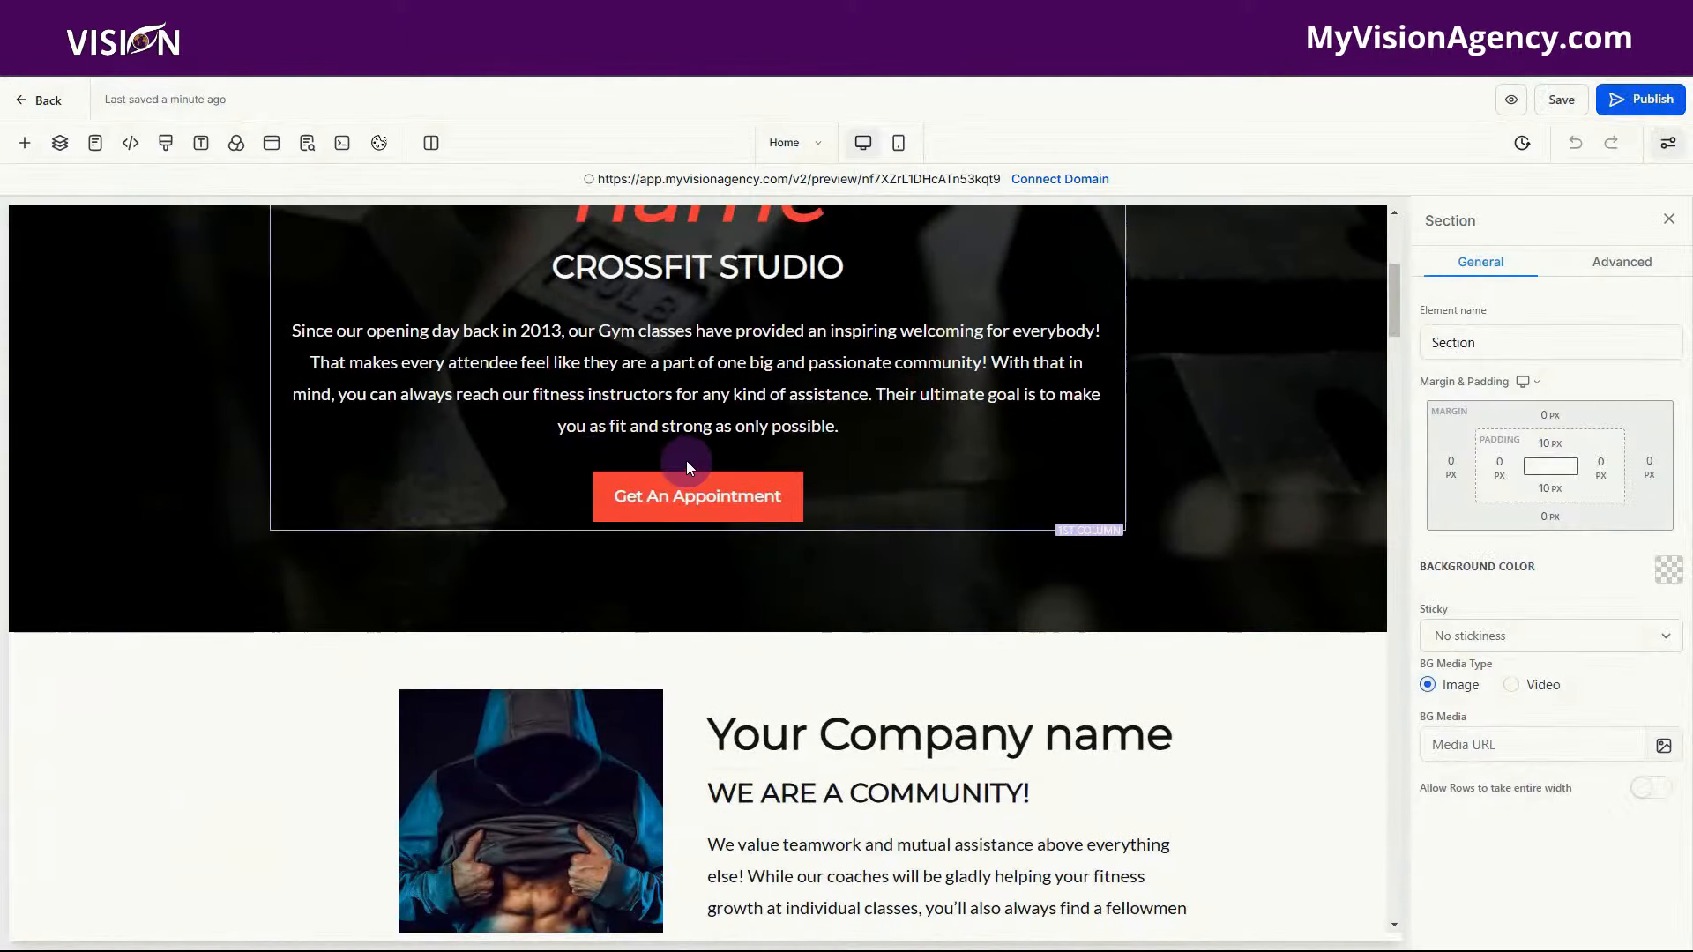
click(664, 502)
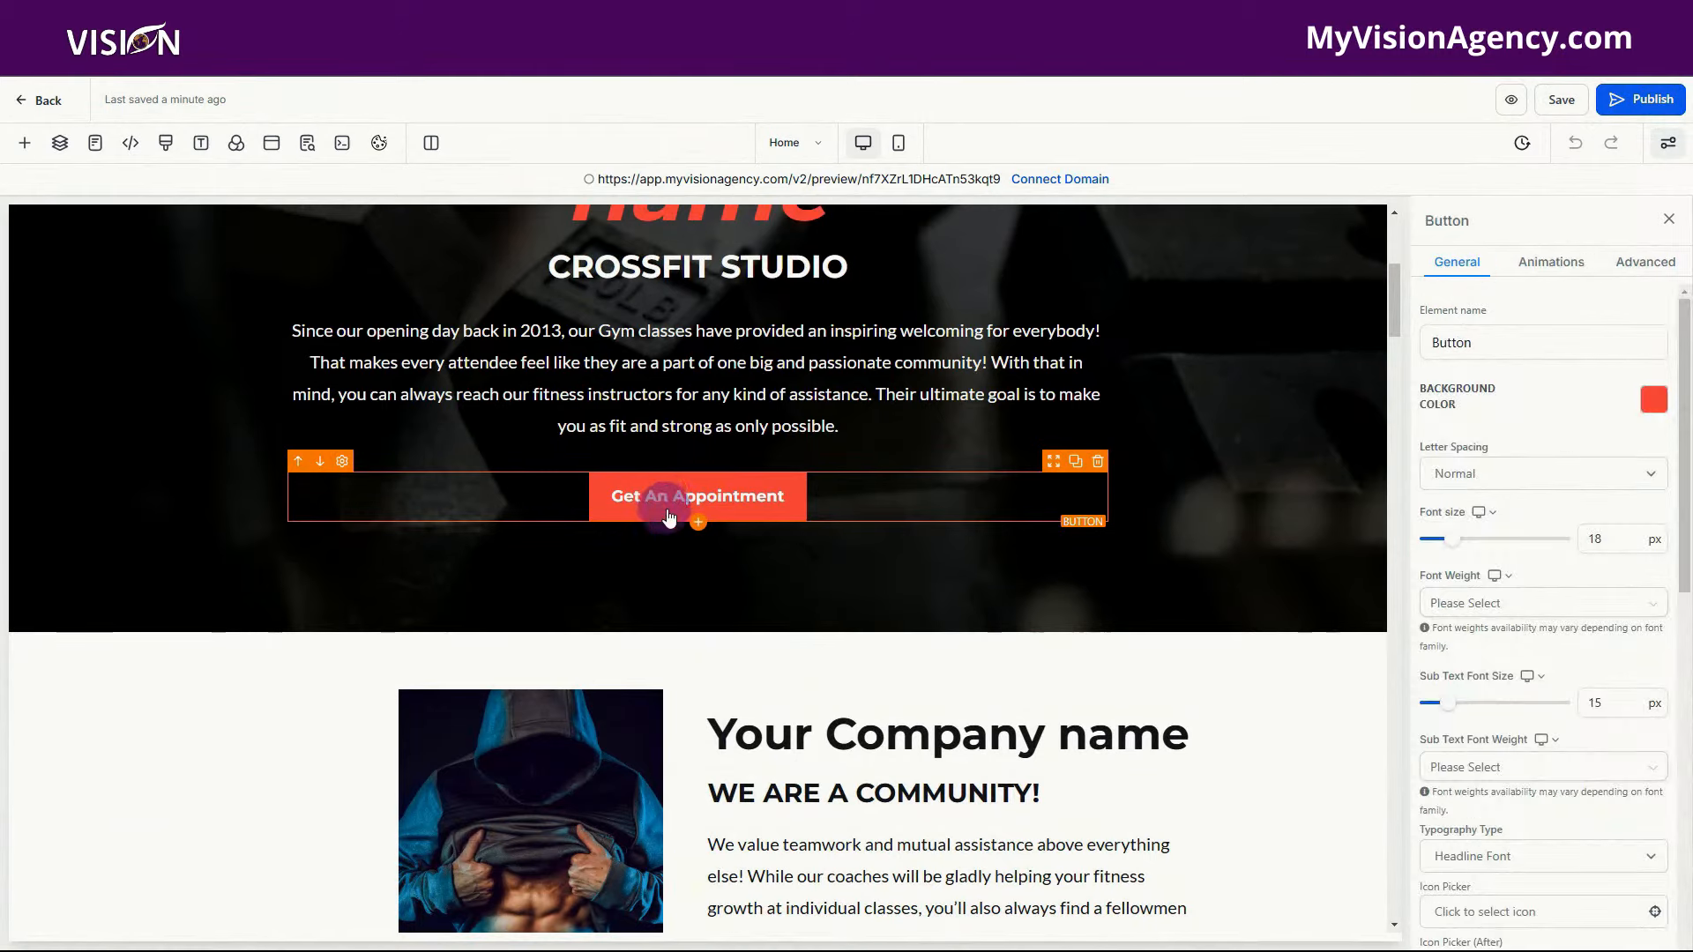
scroll(664, 506, down, 3)
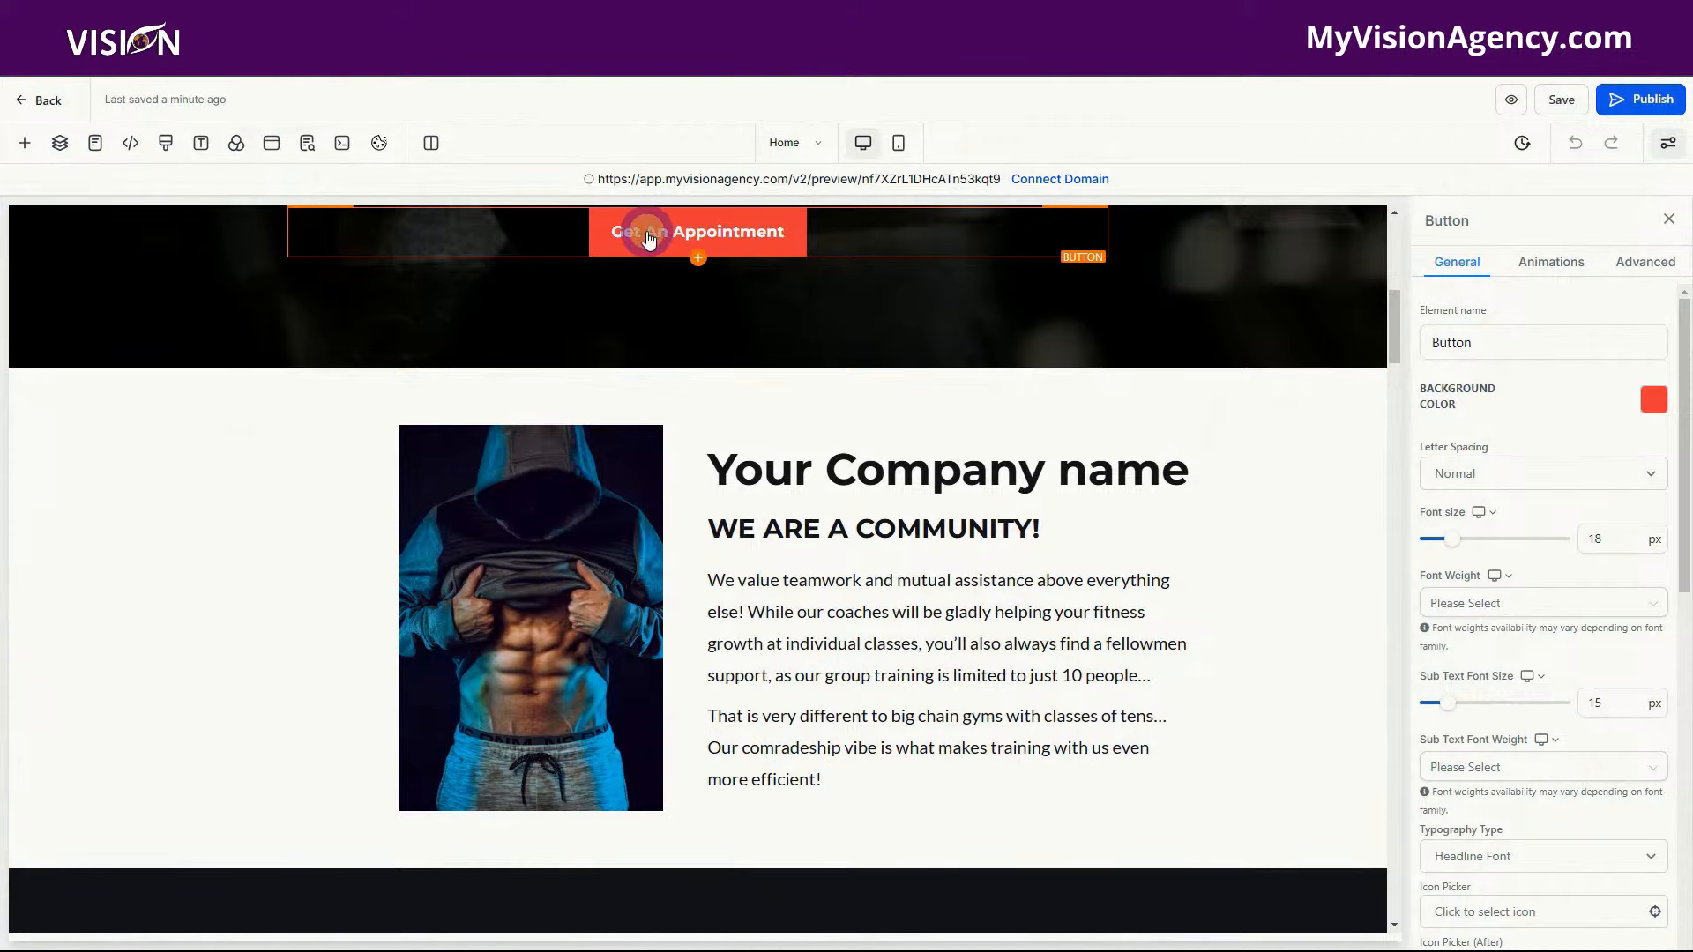
scroll(1171, 442, down, 2)
scroll(1526, 605, down, 4)
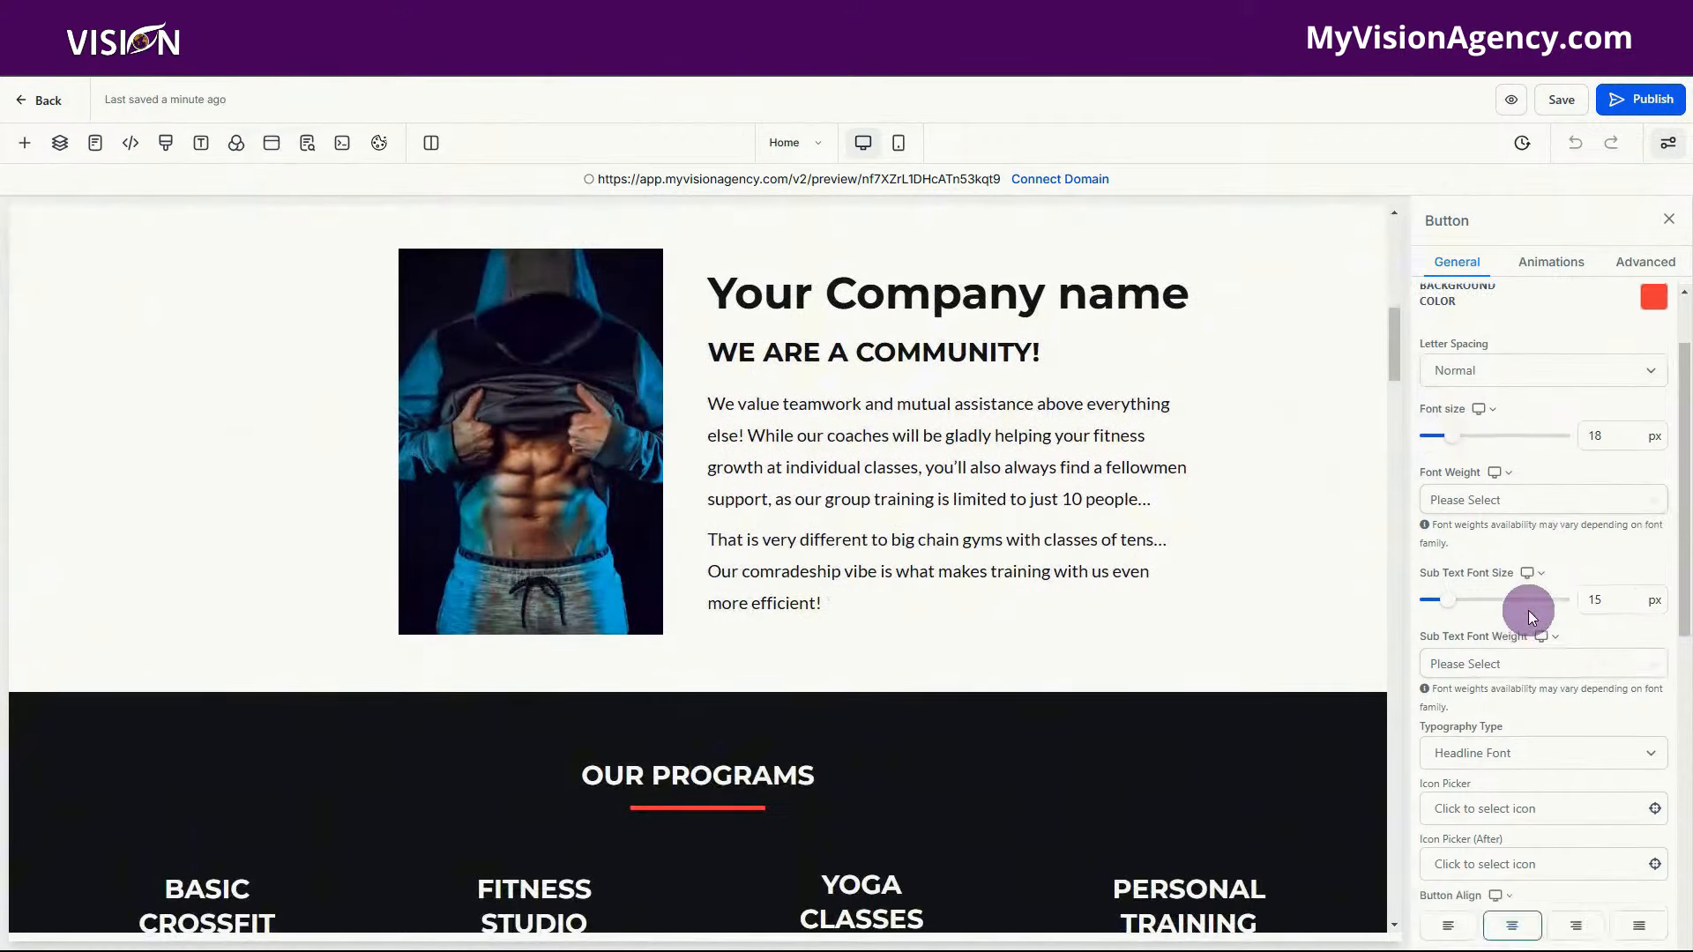
scroll(1118, 608, up, 5)
scroll(1542, 692, down, 5)
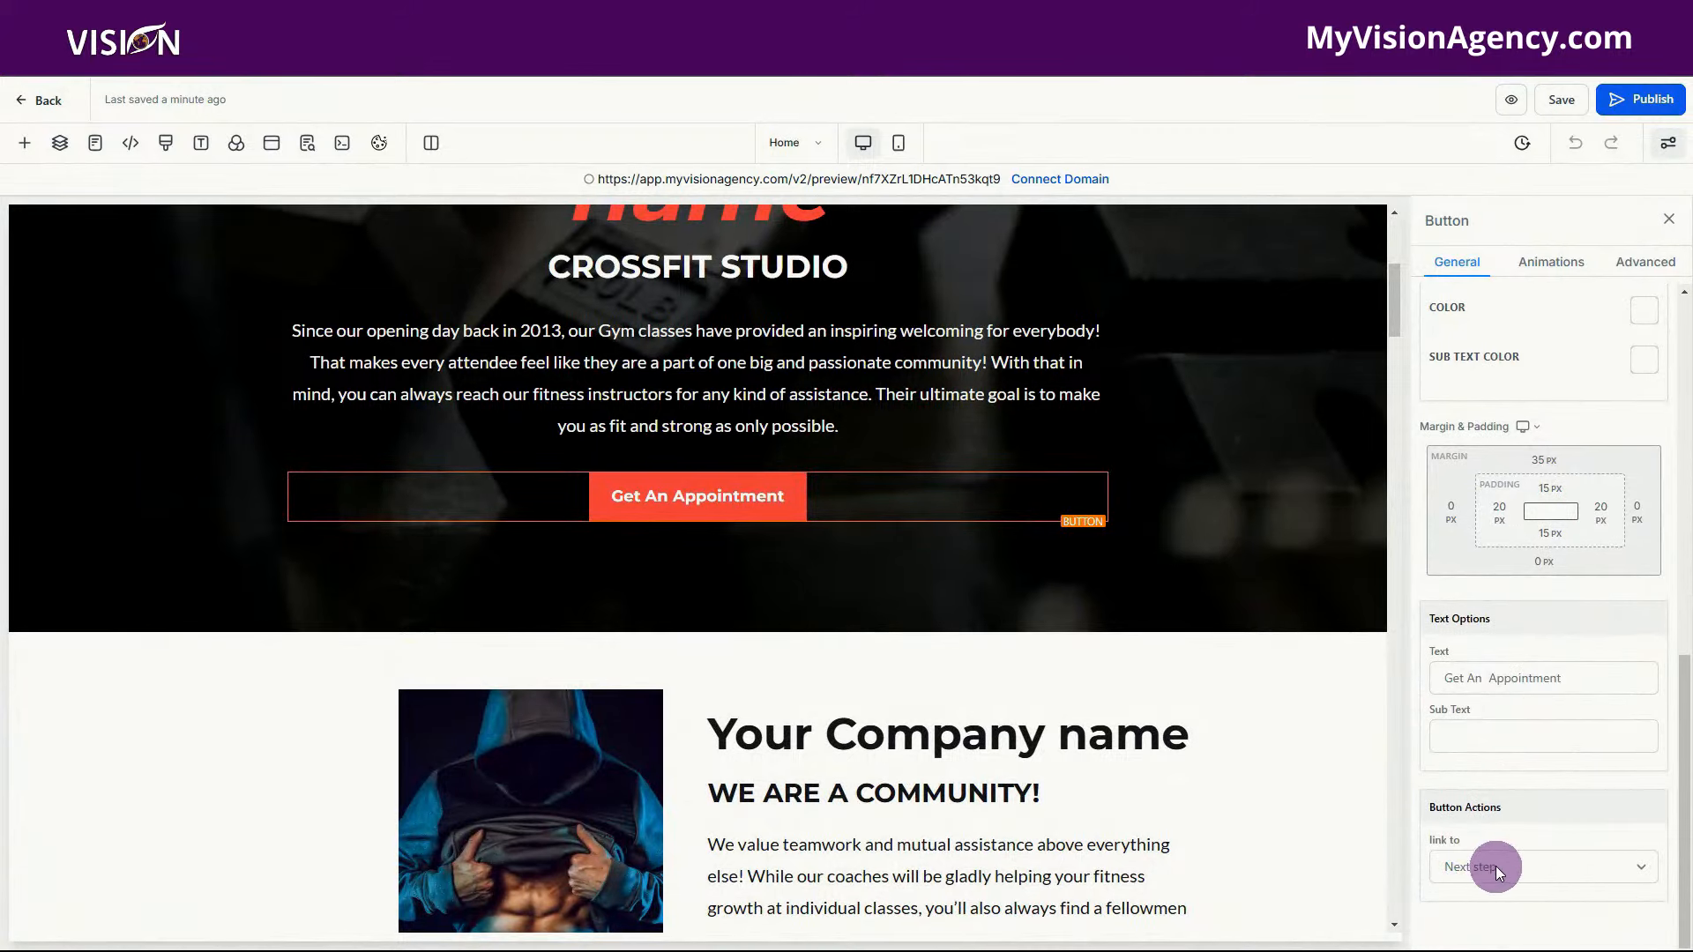
click(1498, 865)
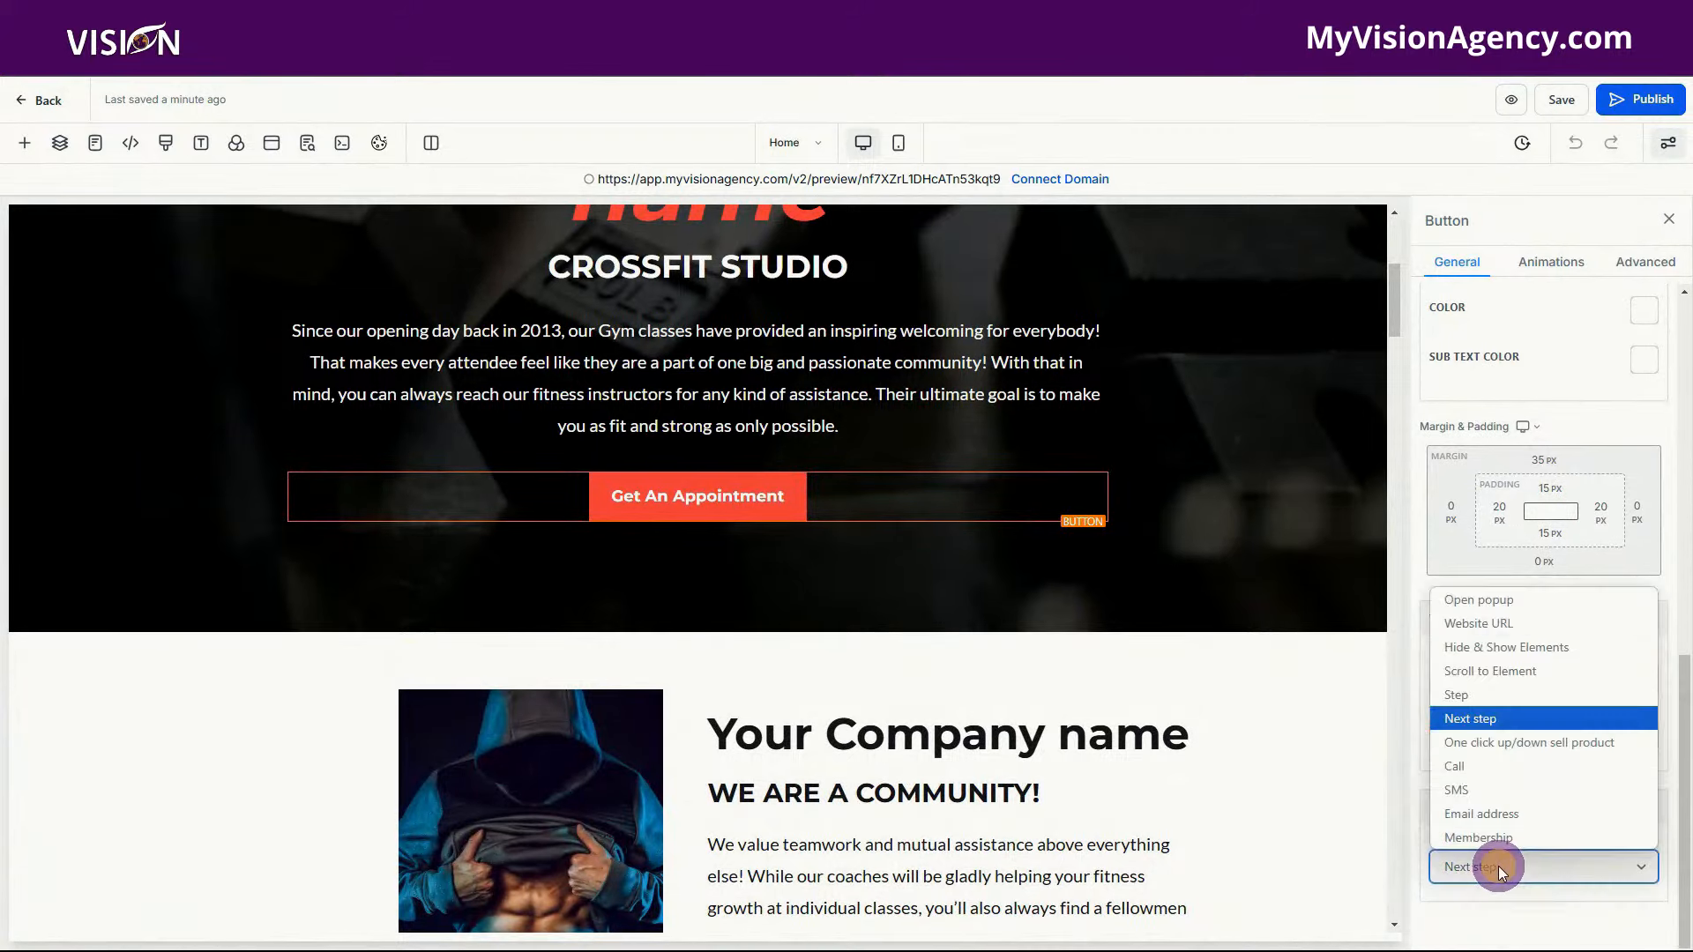
click(1483, 601)
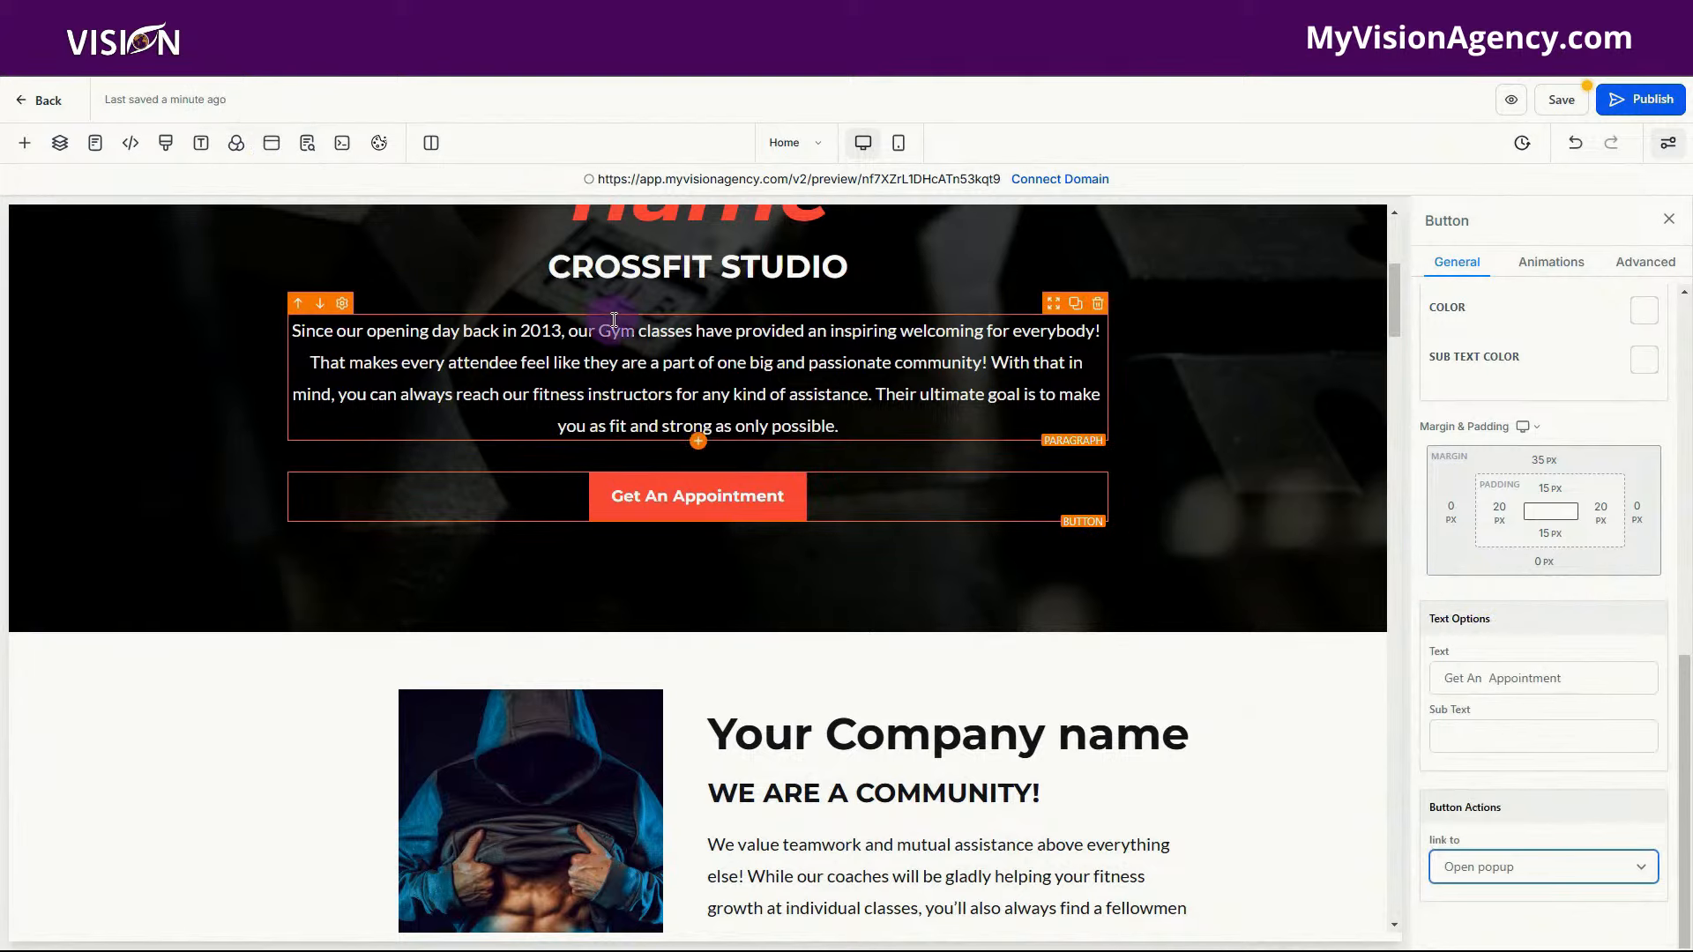
click(1561, 98)
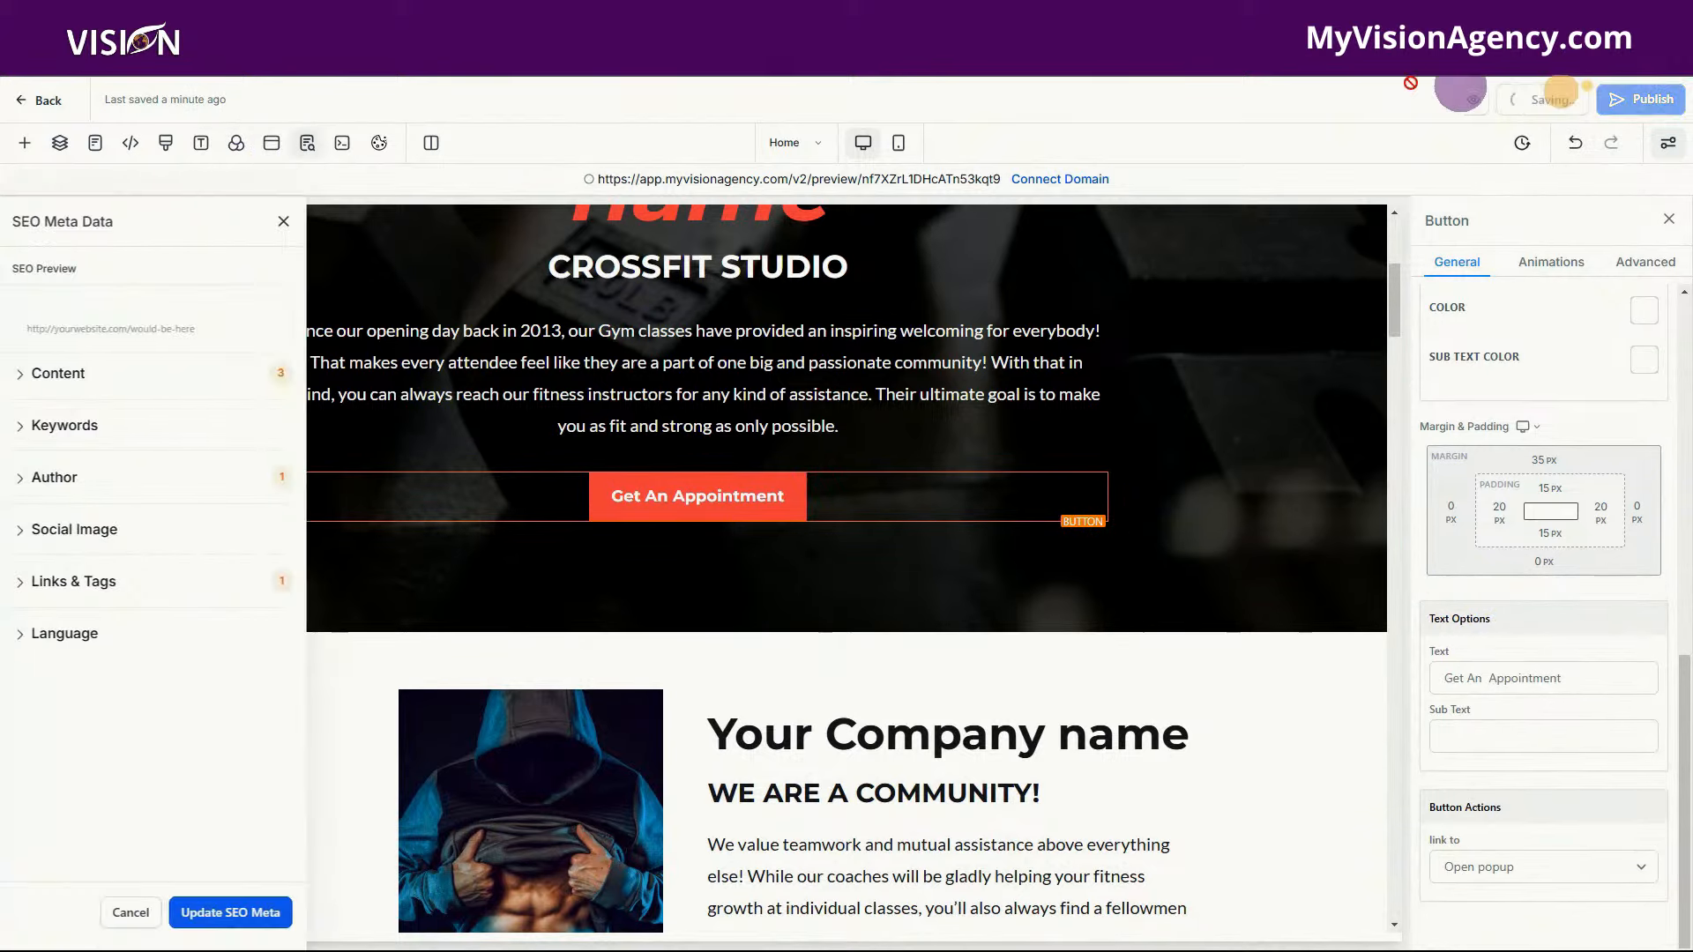
- Open the page's popup for editing and add a one-column row inside it
click(272, 143)
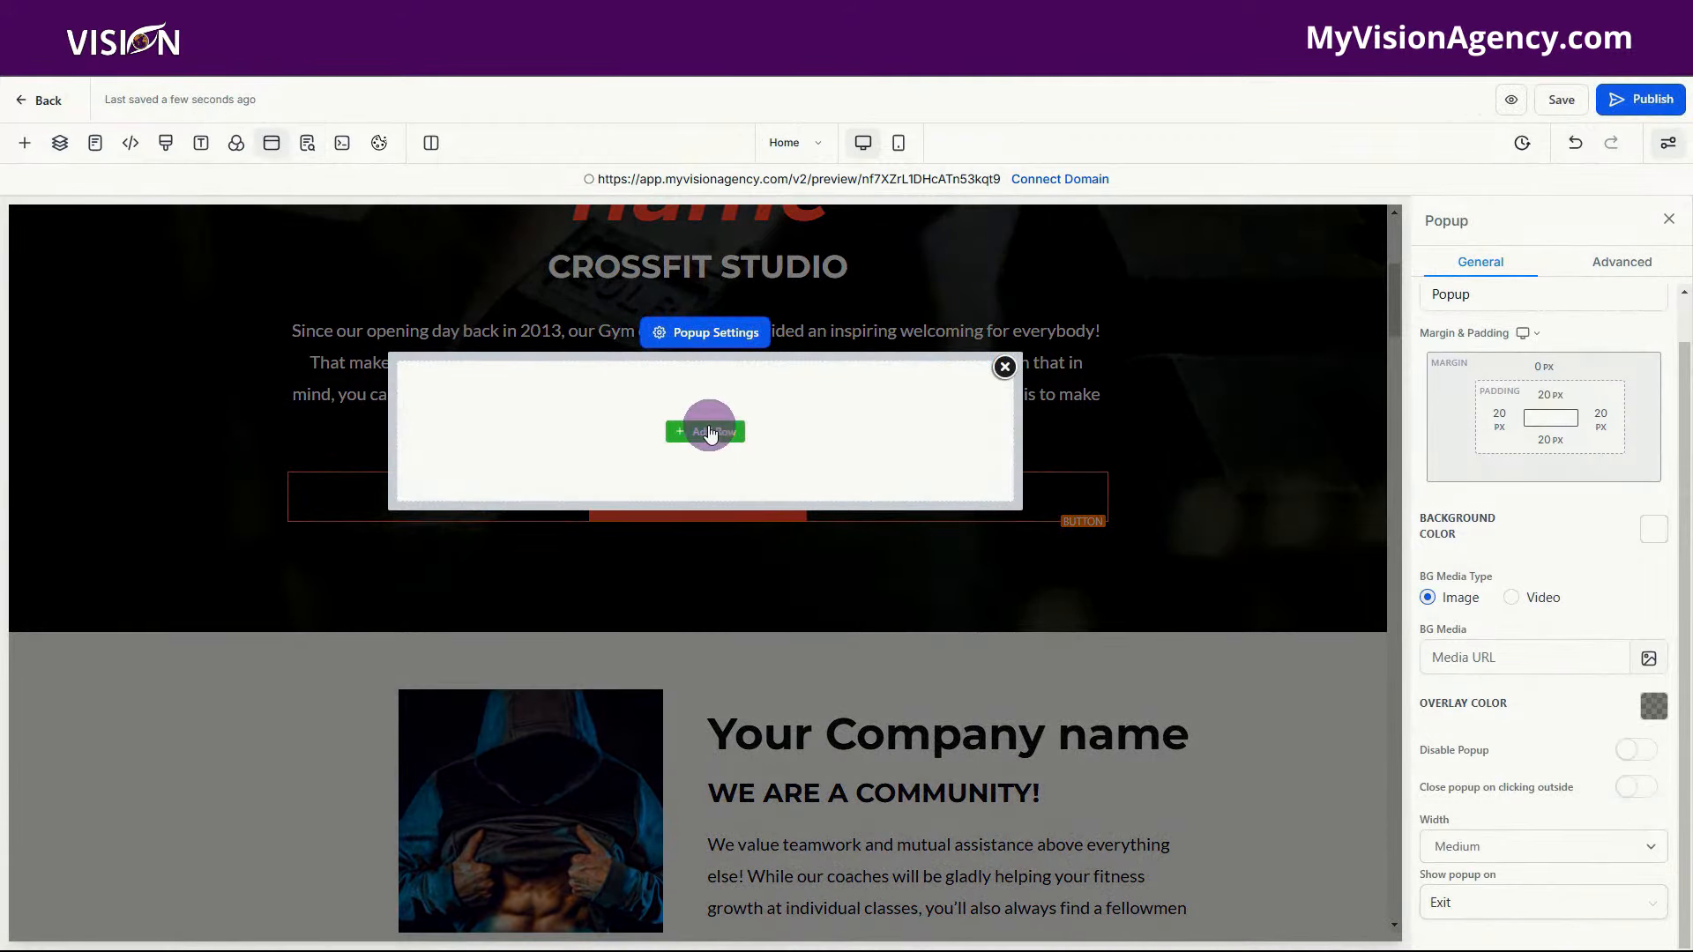
click(708, 432)
drag(253, 325, 737, 433)
click(725, 454)
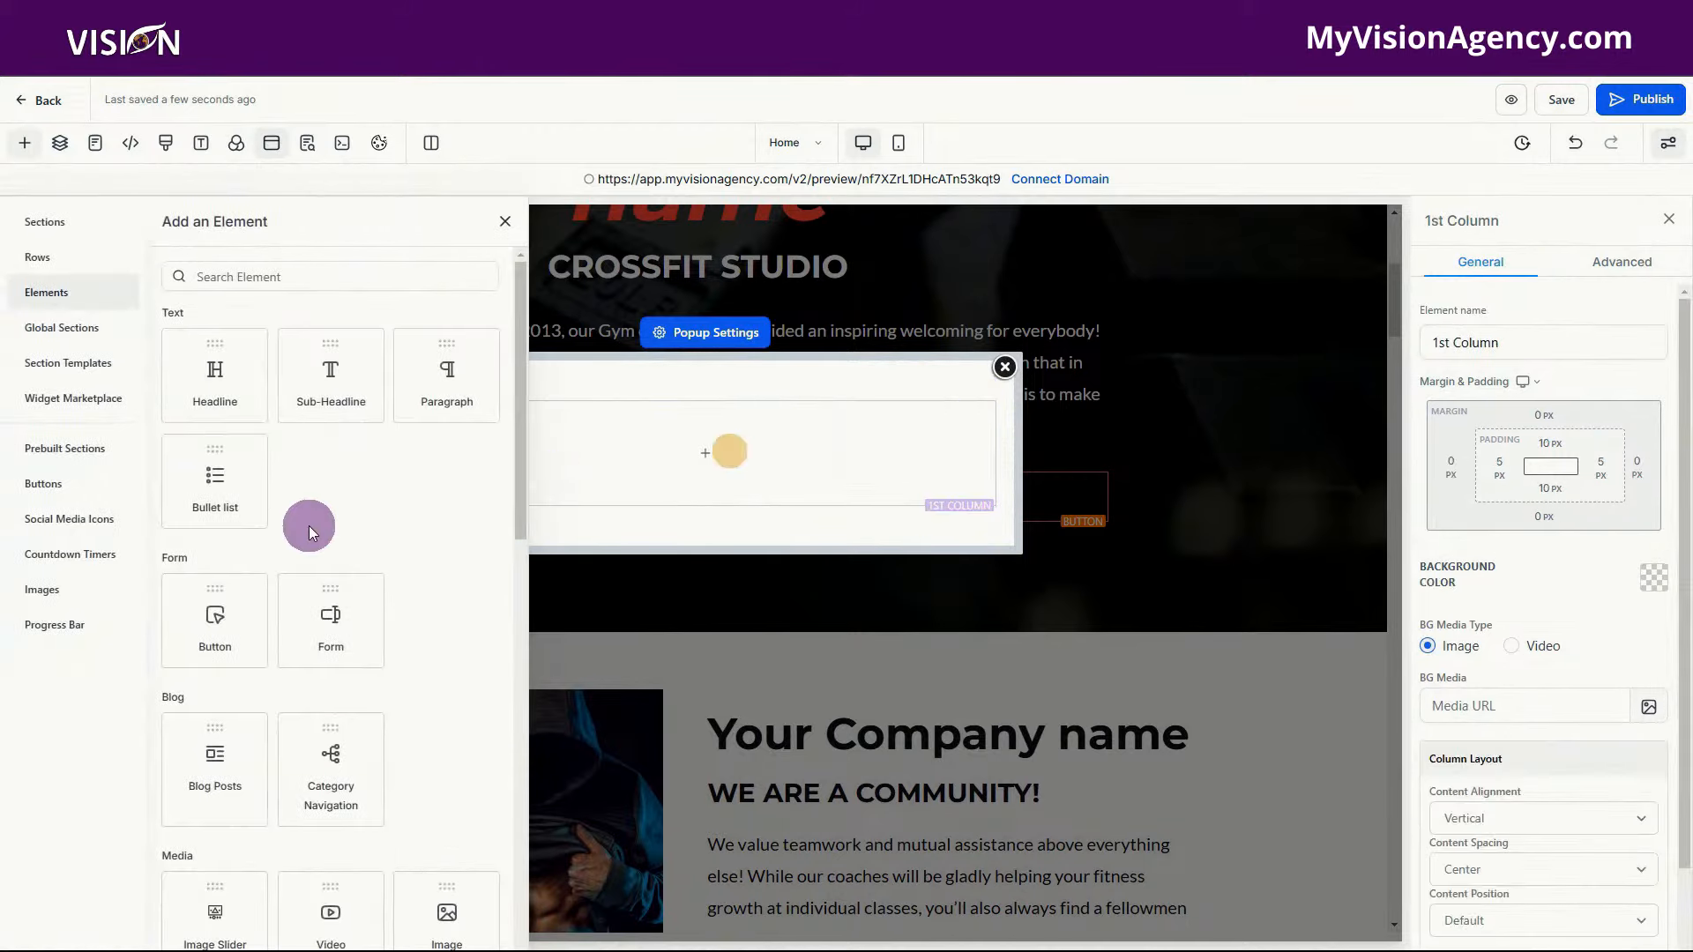
- Place a 1 Step Order element in the popup's empty column
scroll(309, 526, down, 3)
scroll(309, 526, down, 7)
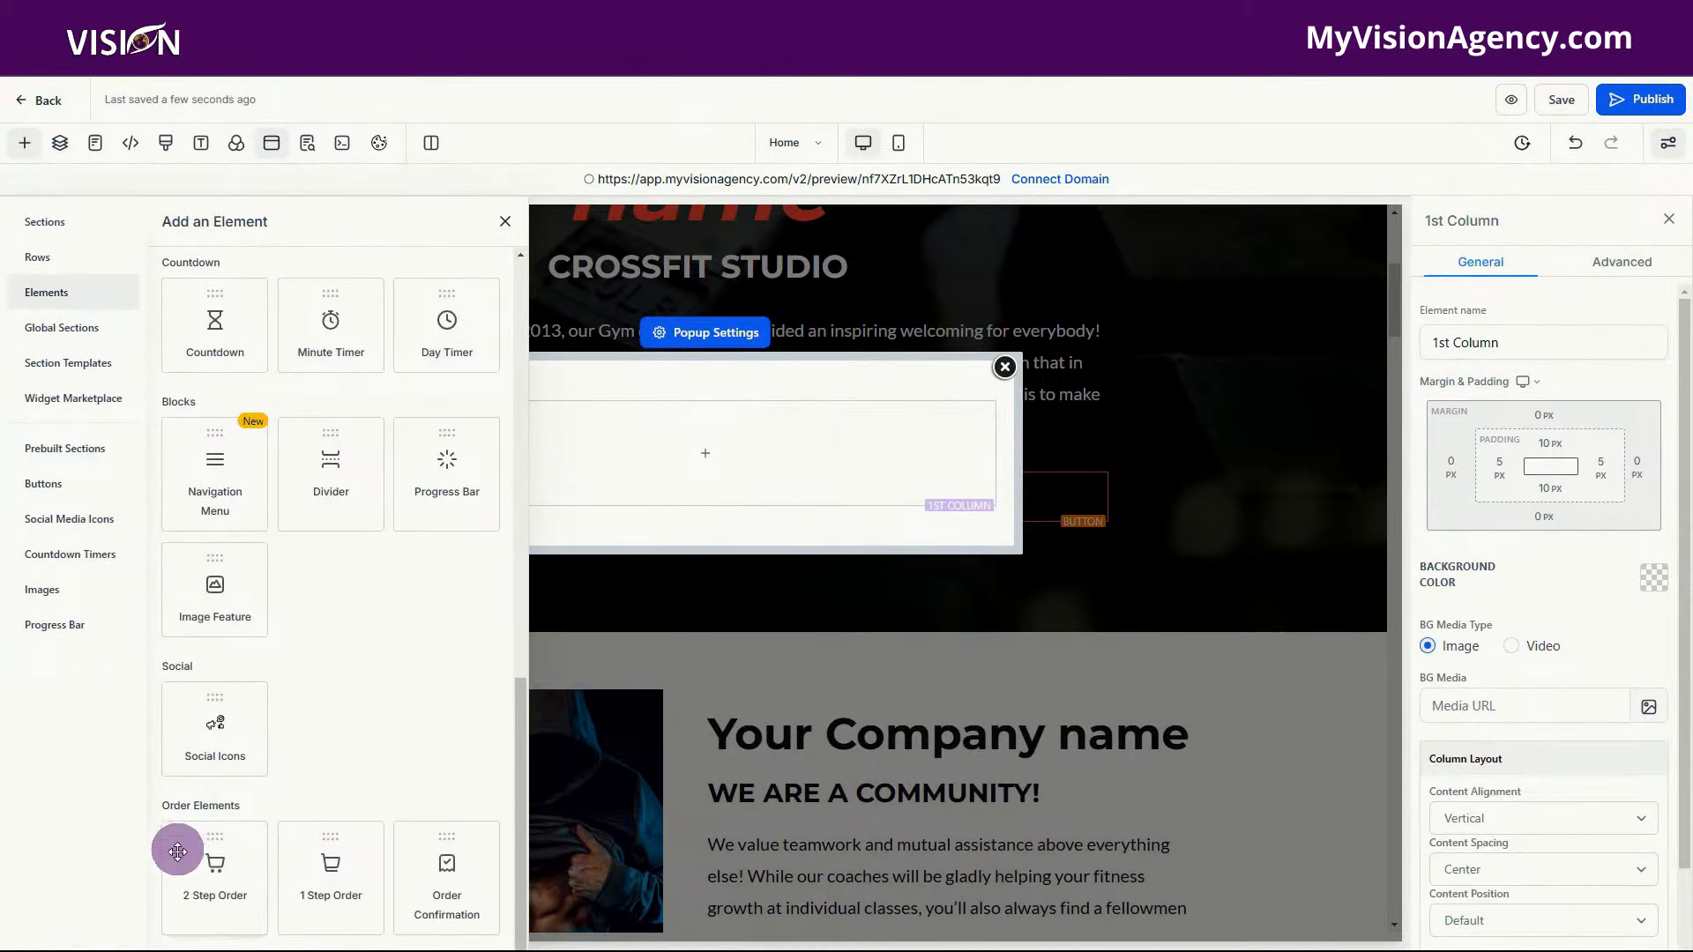
drag(328, 873, 733, 433)
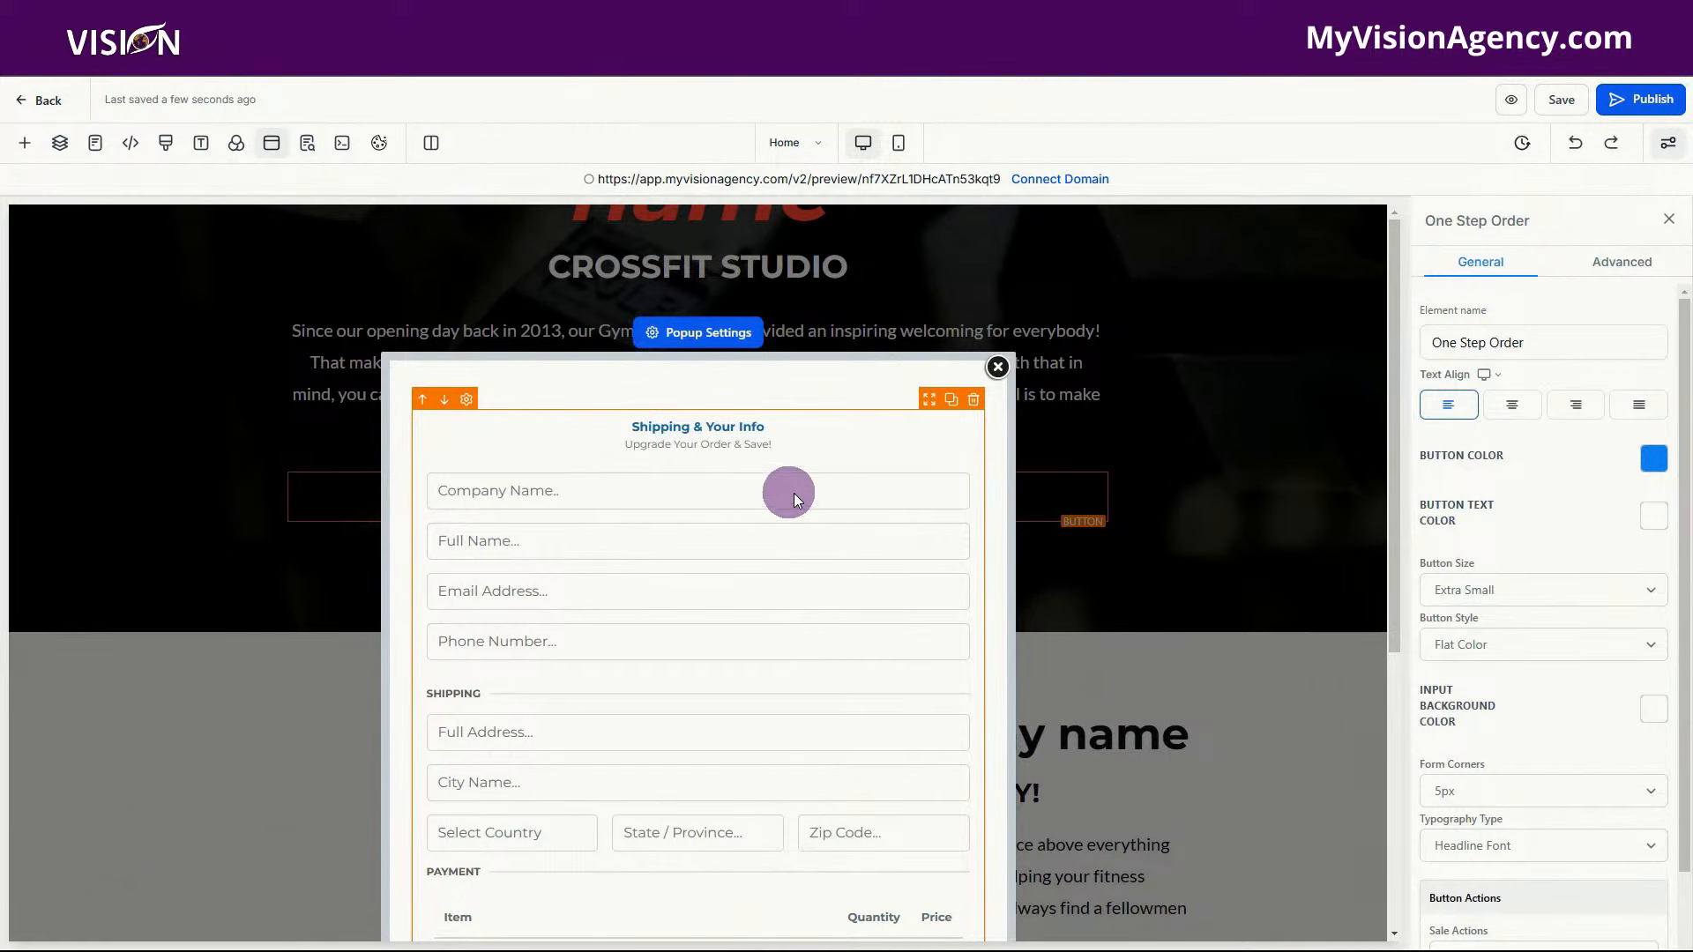
click(1653, 458)
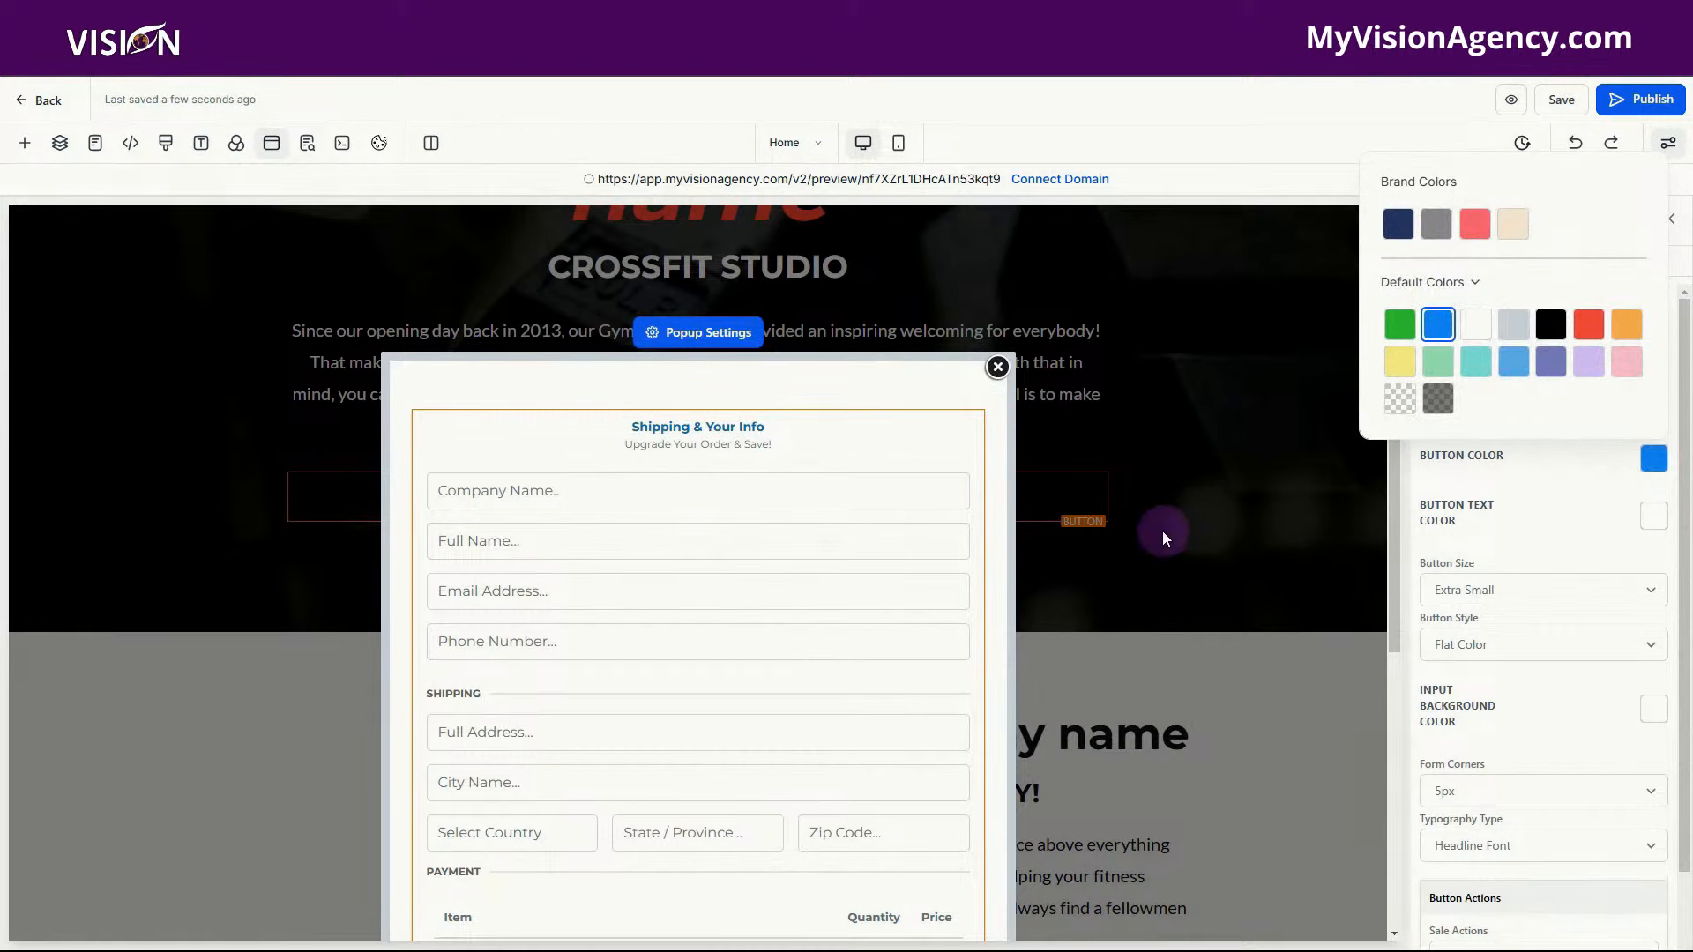
scroll(758, 629, down, 5)
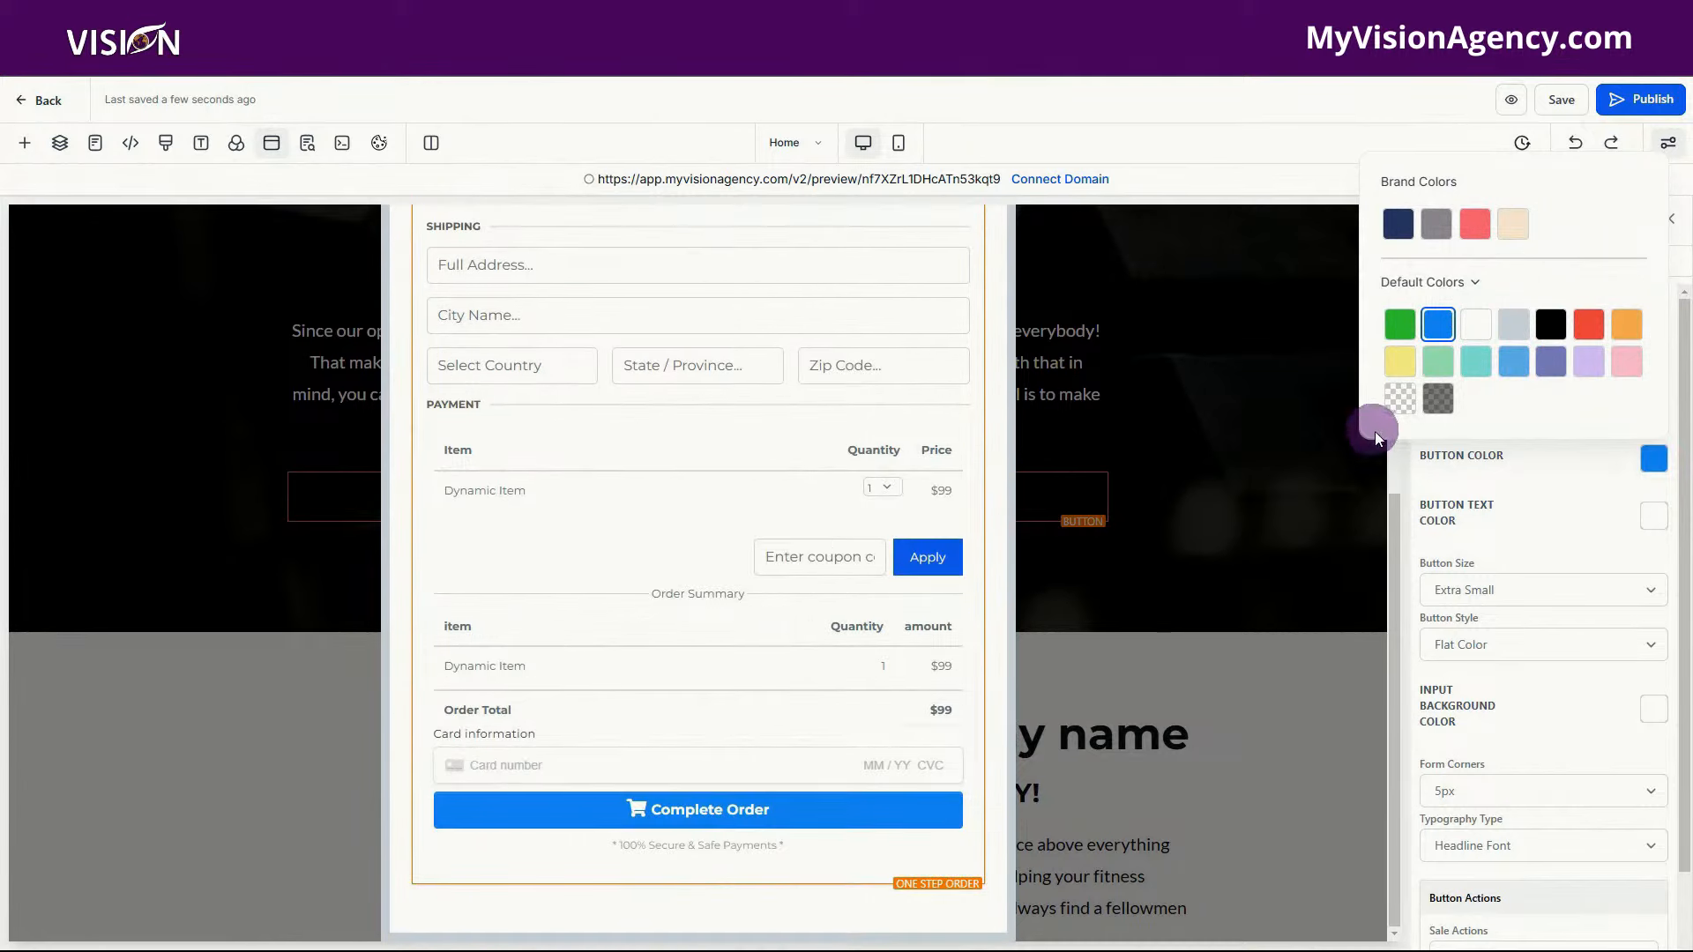
click(1573, 509)
scroll(679, 683, up, 4)
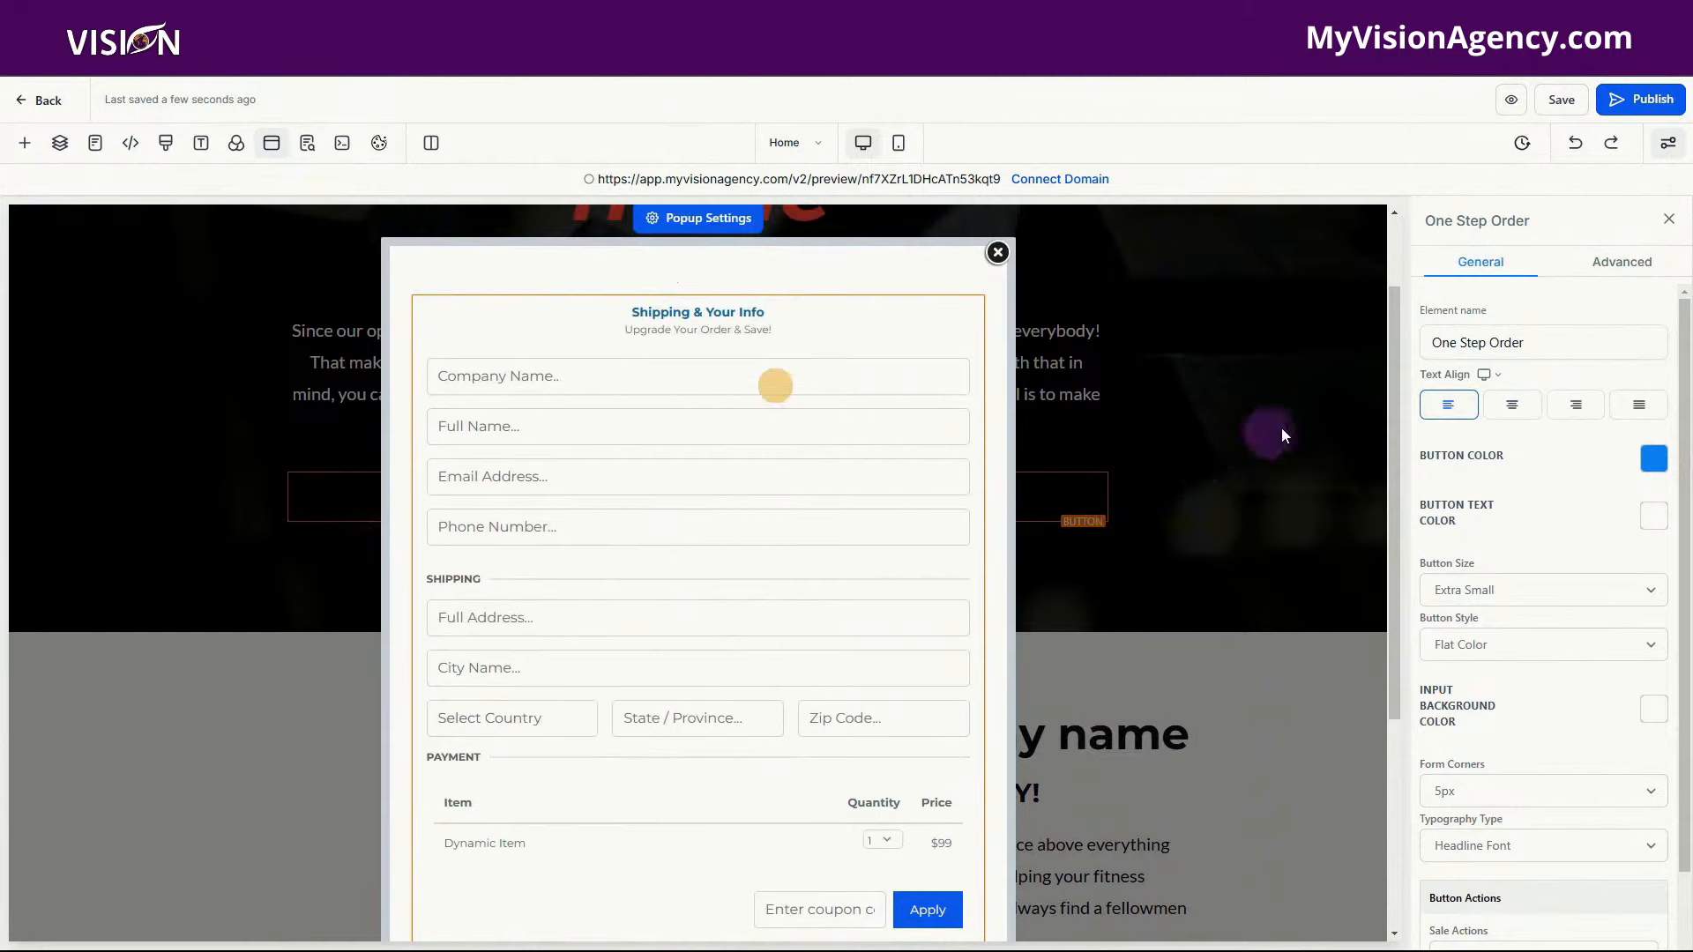
- Clear the order form's headline and sub headline texts in its advanced form options
click(1639, 275)
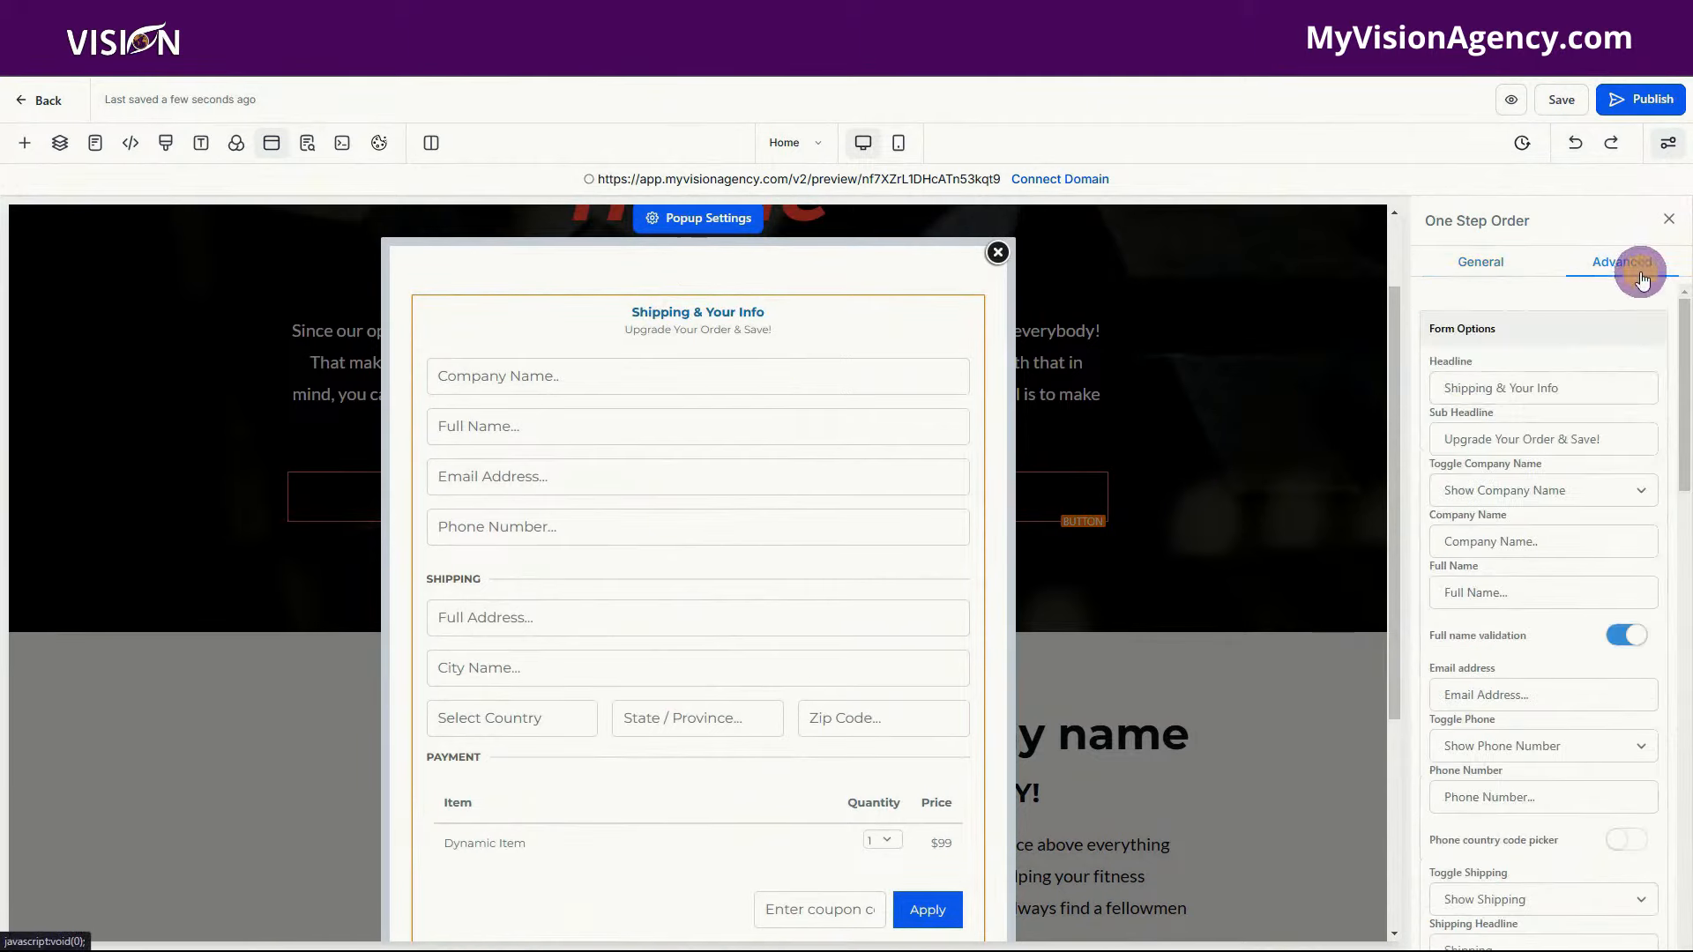
drag(1587, 388, 1450, 393)
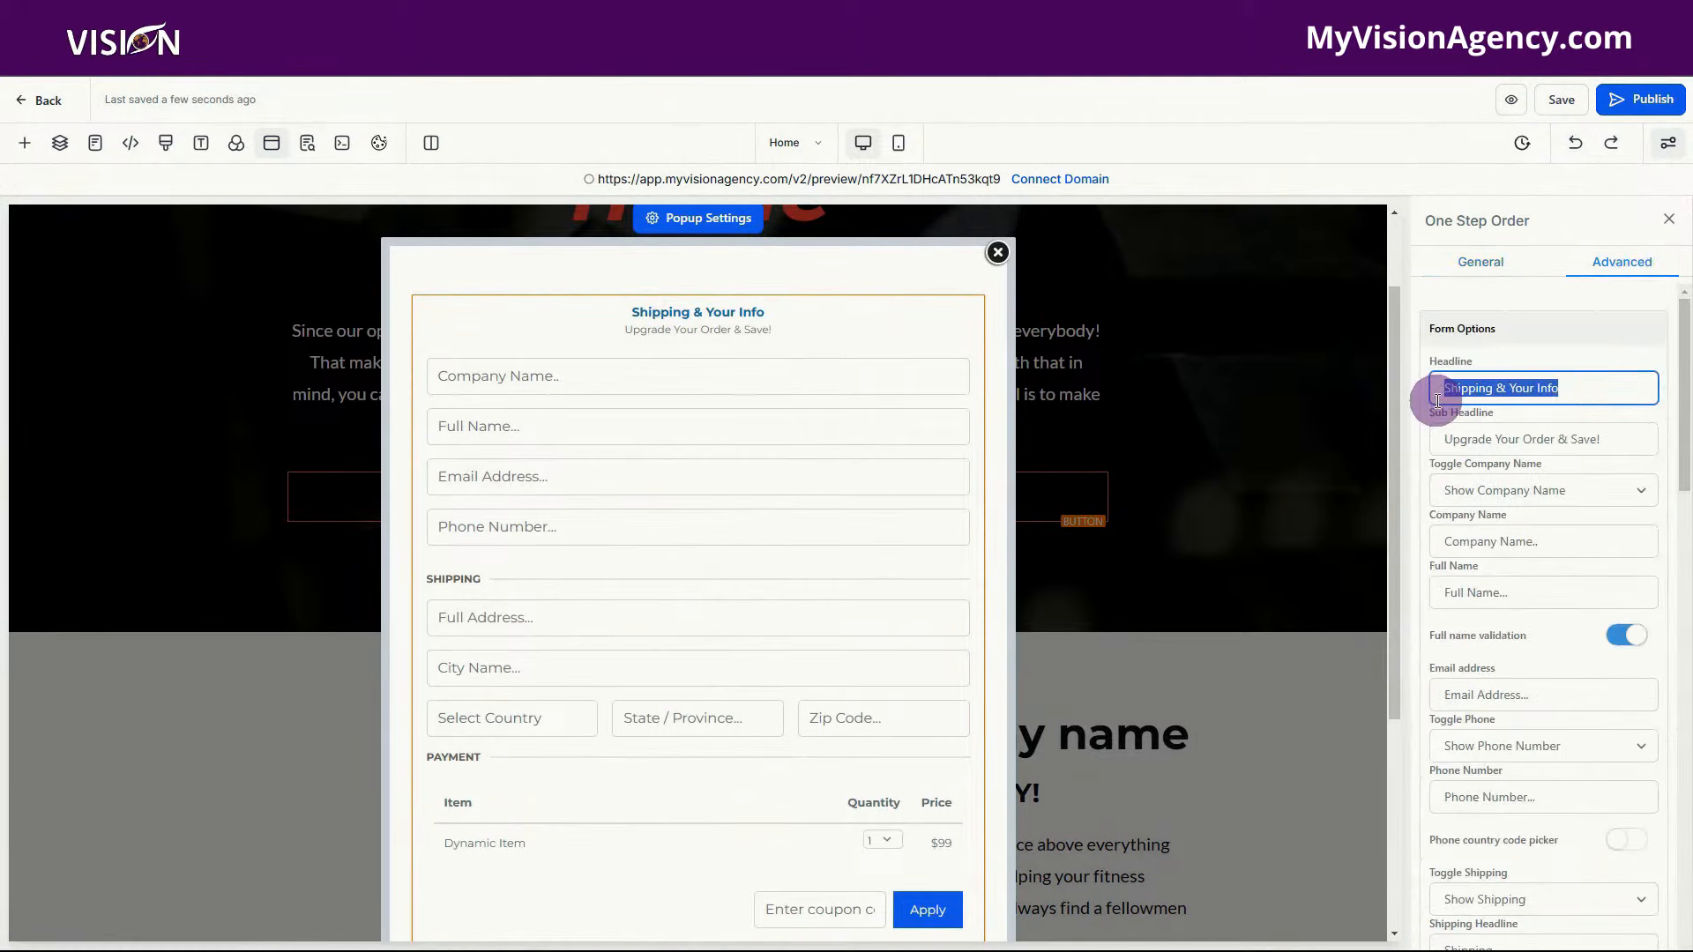
key(BackSpace)
drag(1631, 440, 1407, 436)
key(BackSpace)
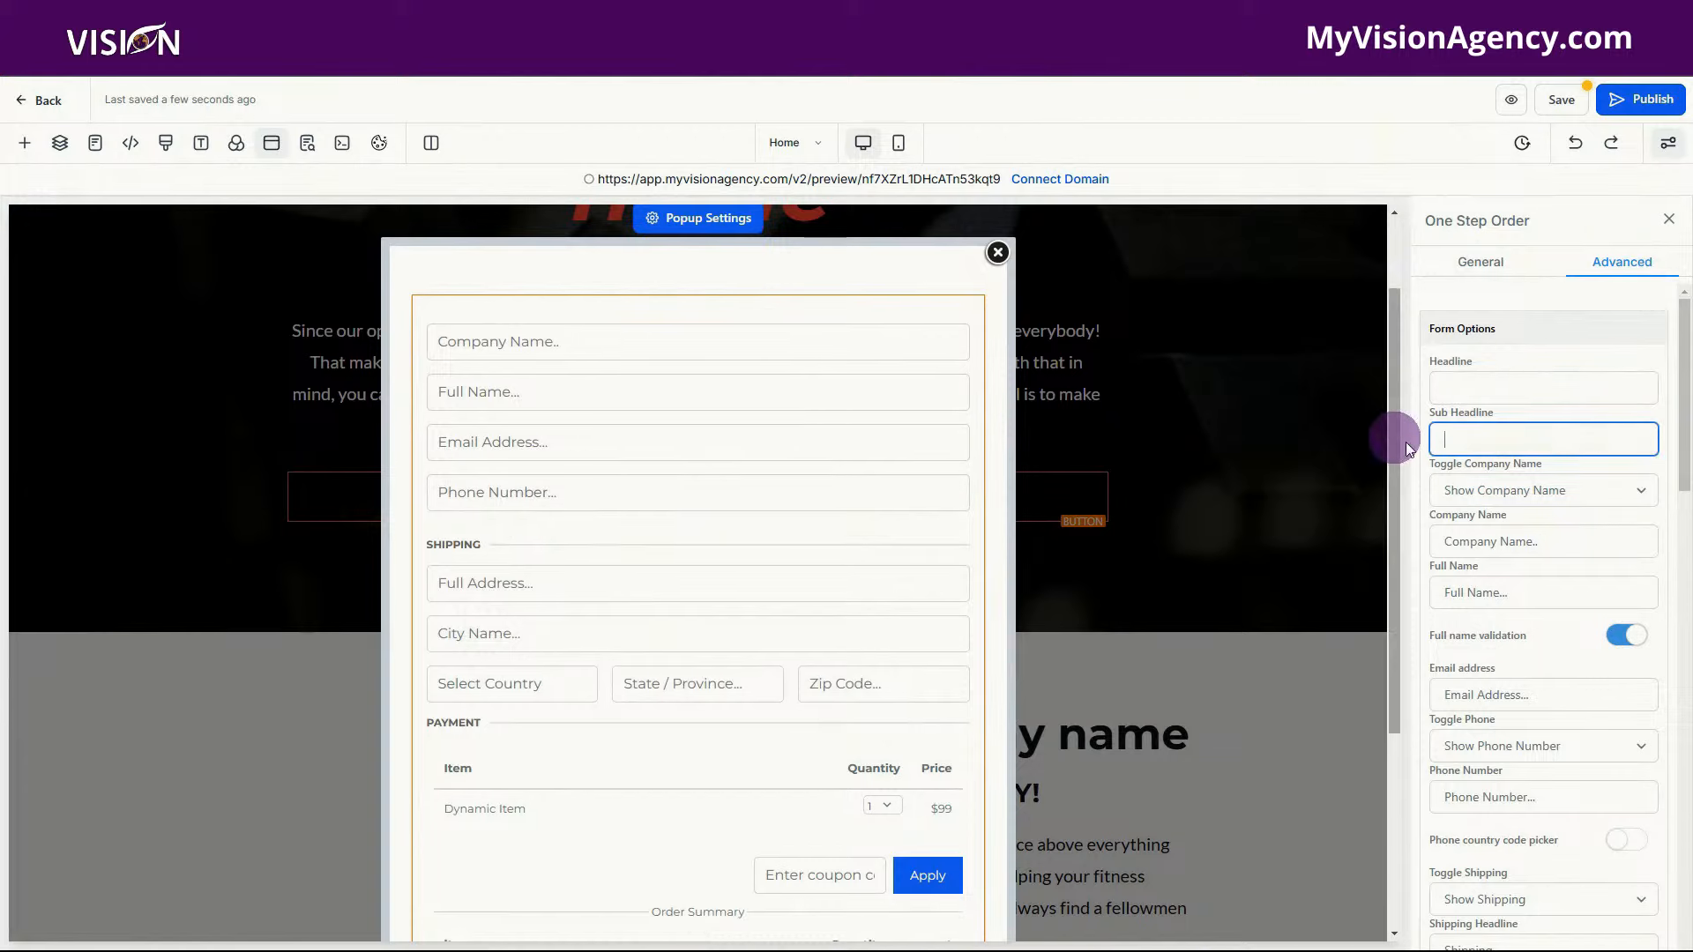
- Hide the company name and shipping fields of the order form and save the page
click(1474, 492)
click(1474, 540)
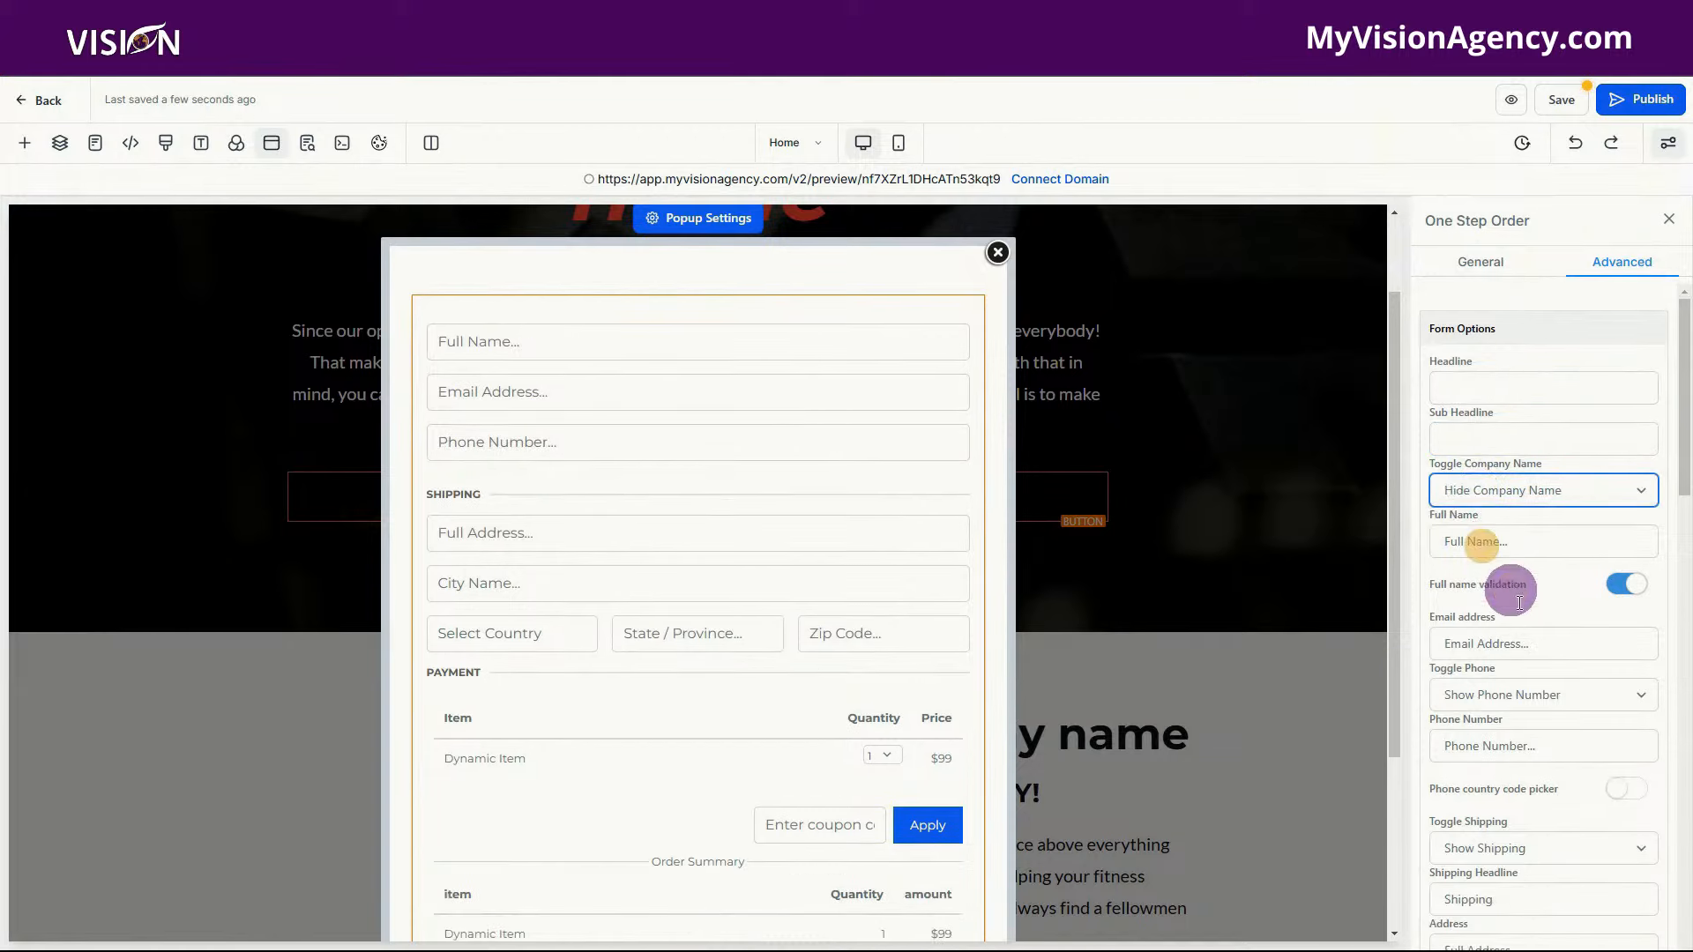
scroll(1487, 614, down, 2)
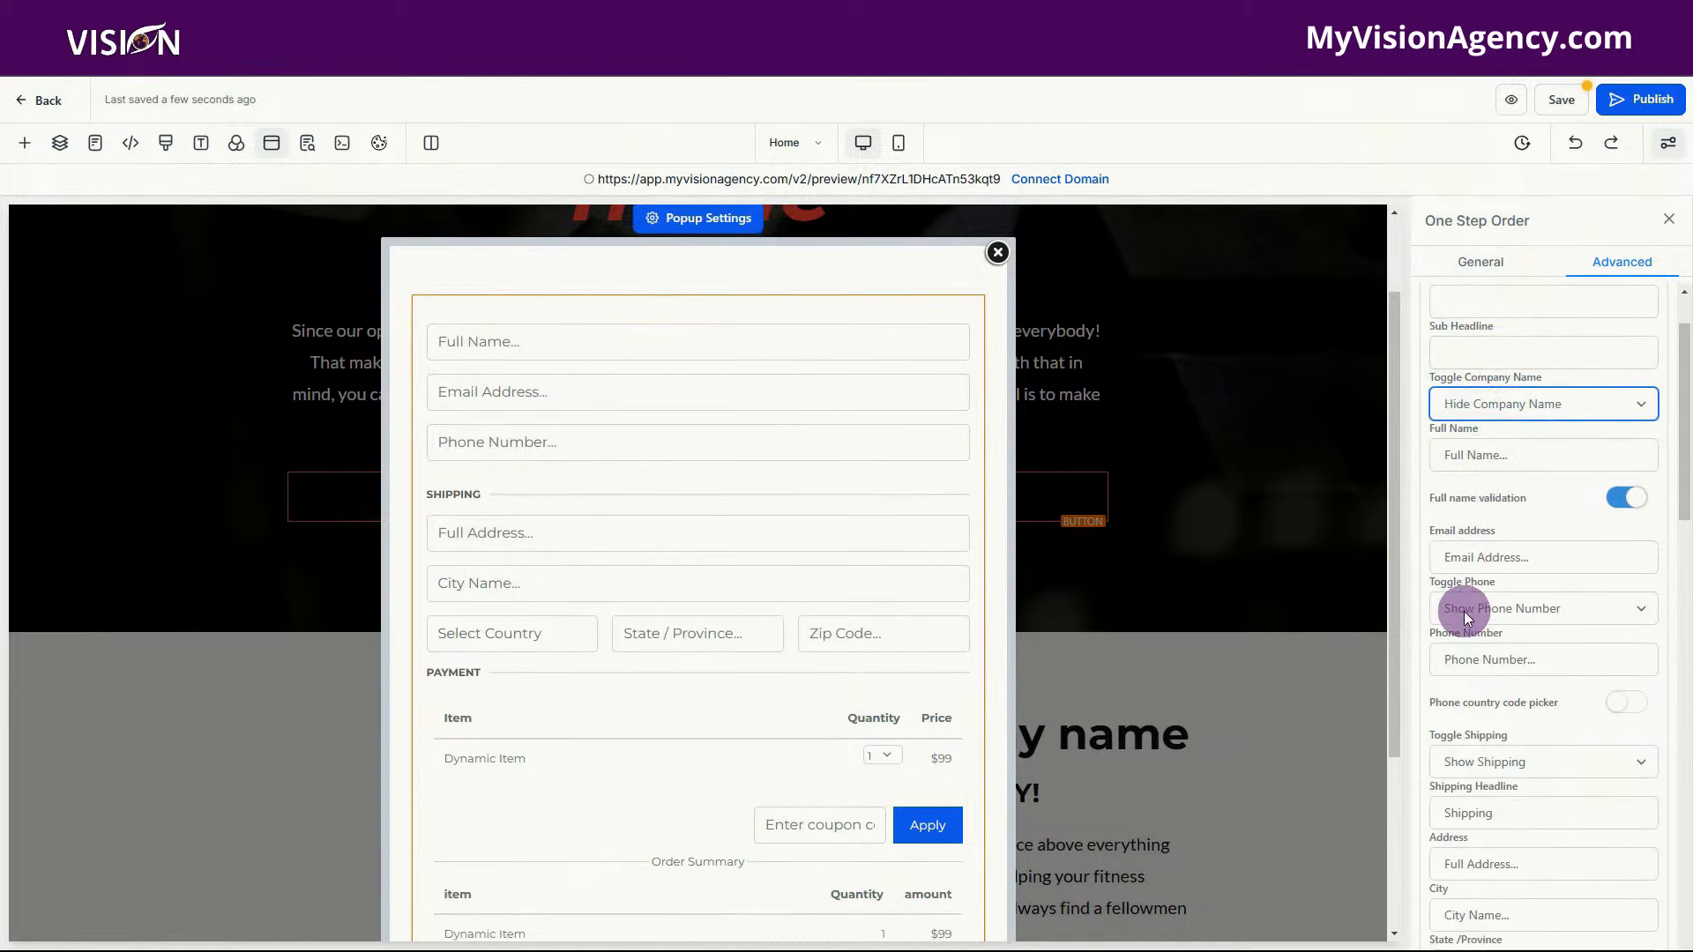
click(1567, 672)
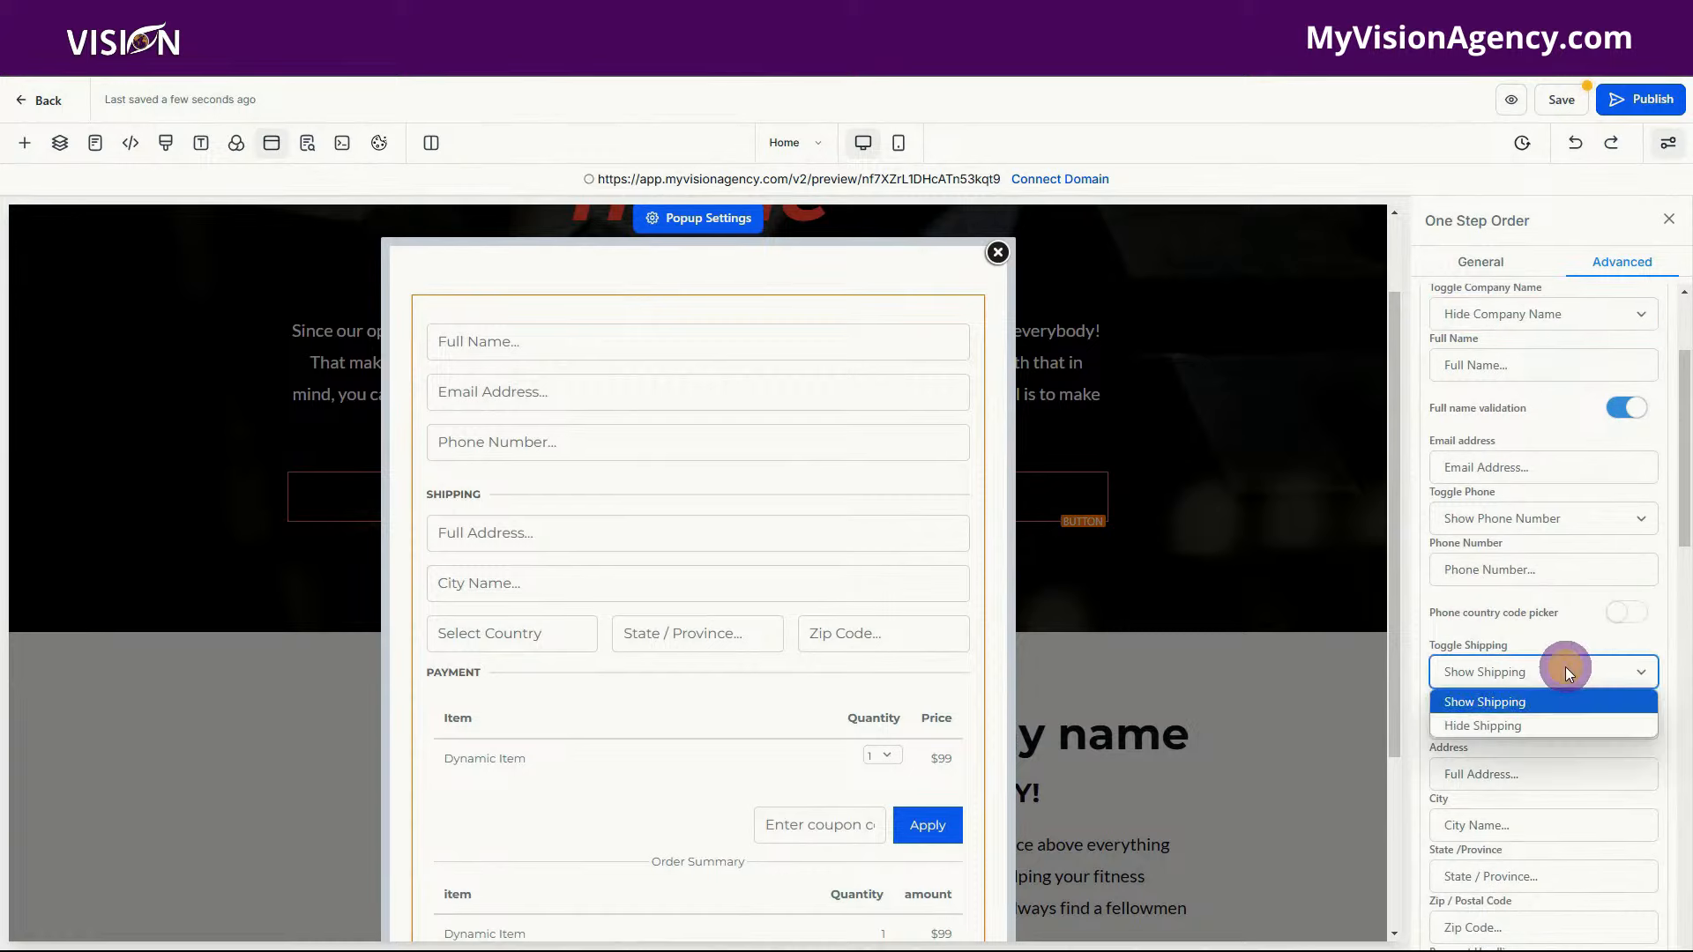
click(1545, 727)
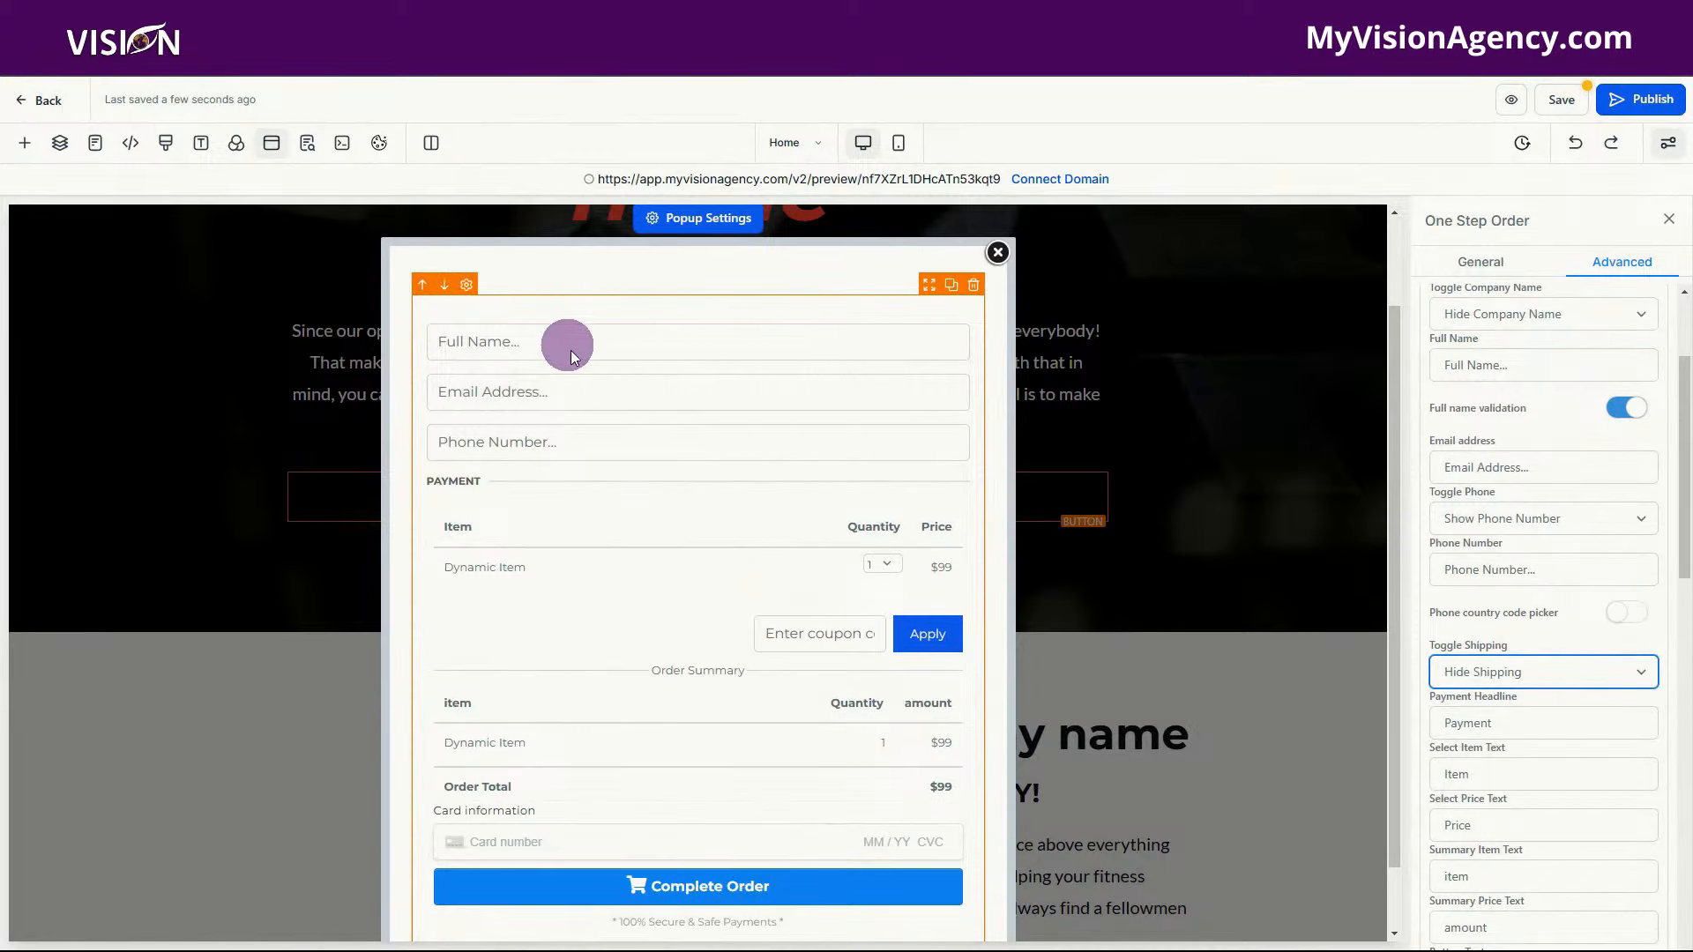
scroll(617, 520, down, 1)
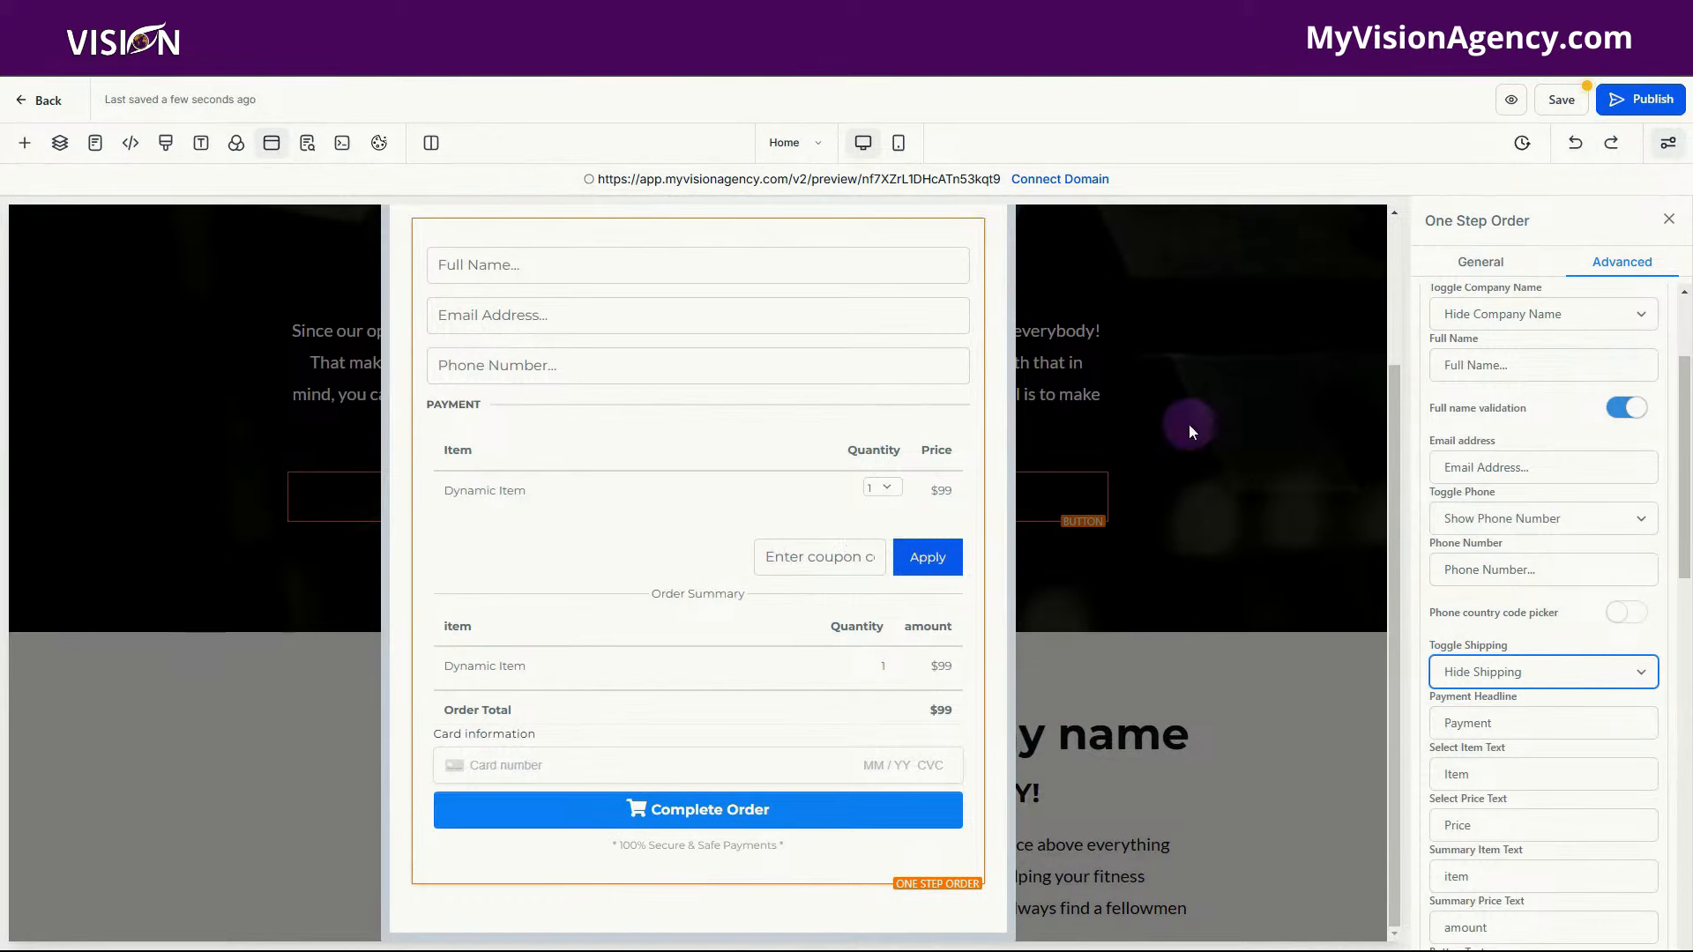
click(1562, 99)
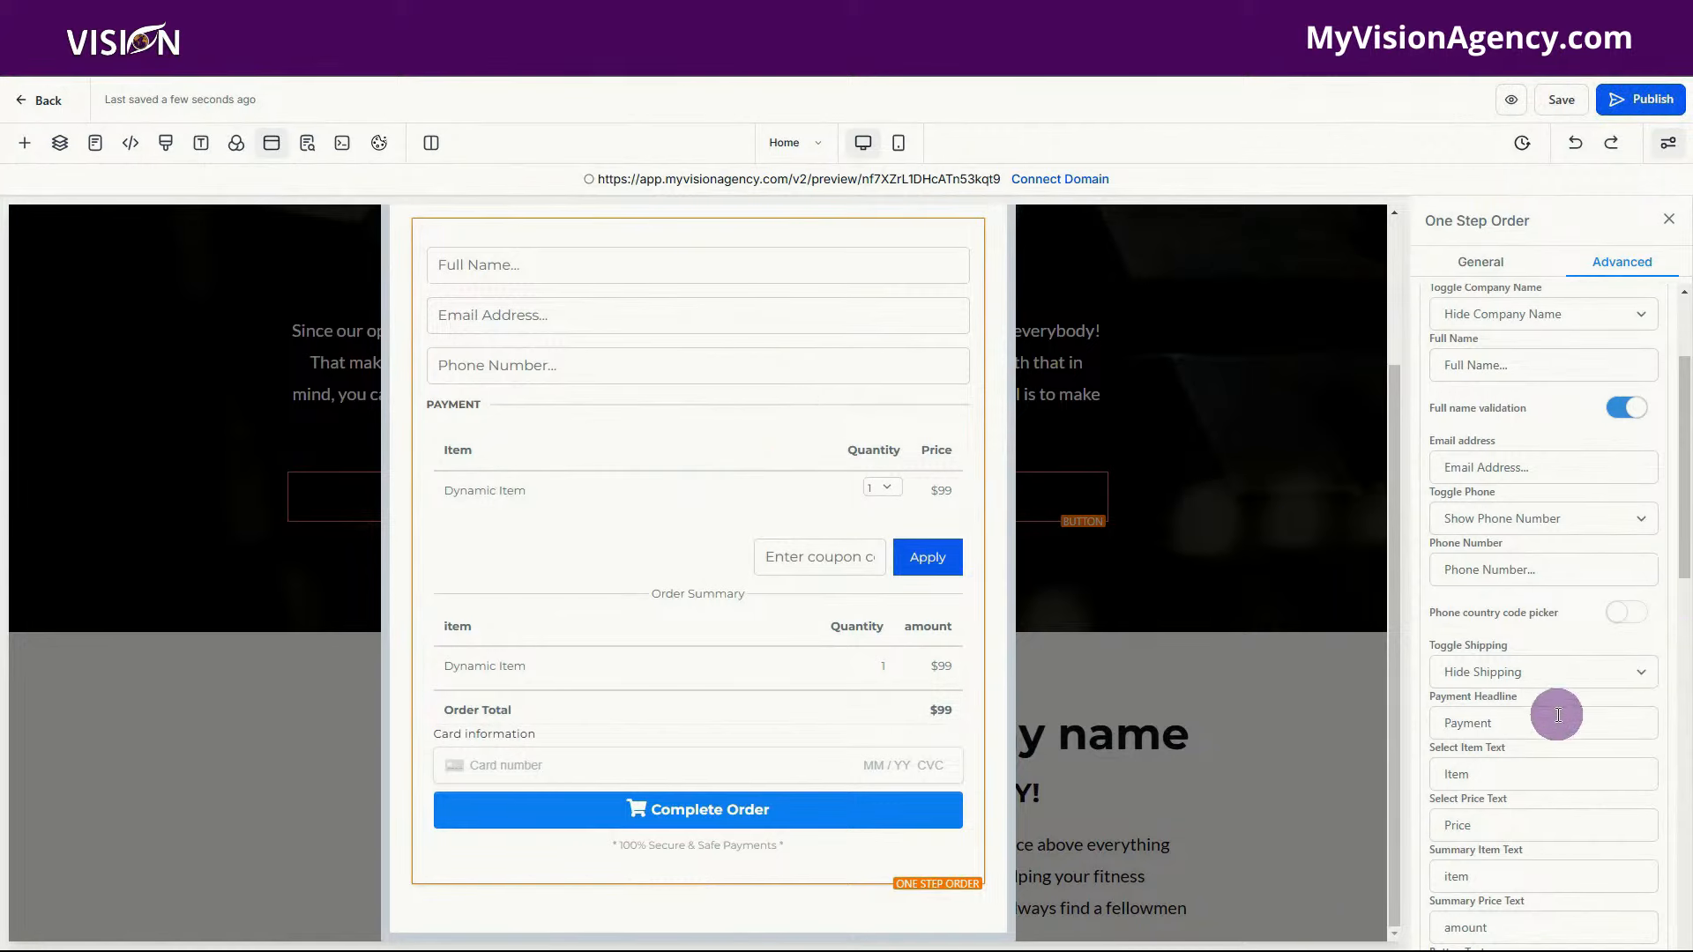
- Try Go to website Url as the order form's sale action
scroll(1587, 697, down, 10)
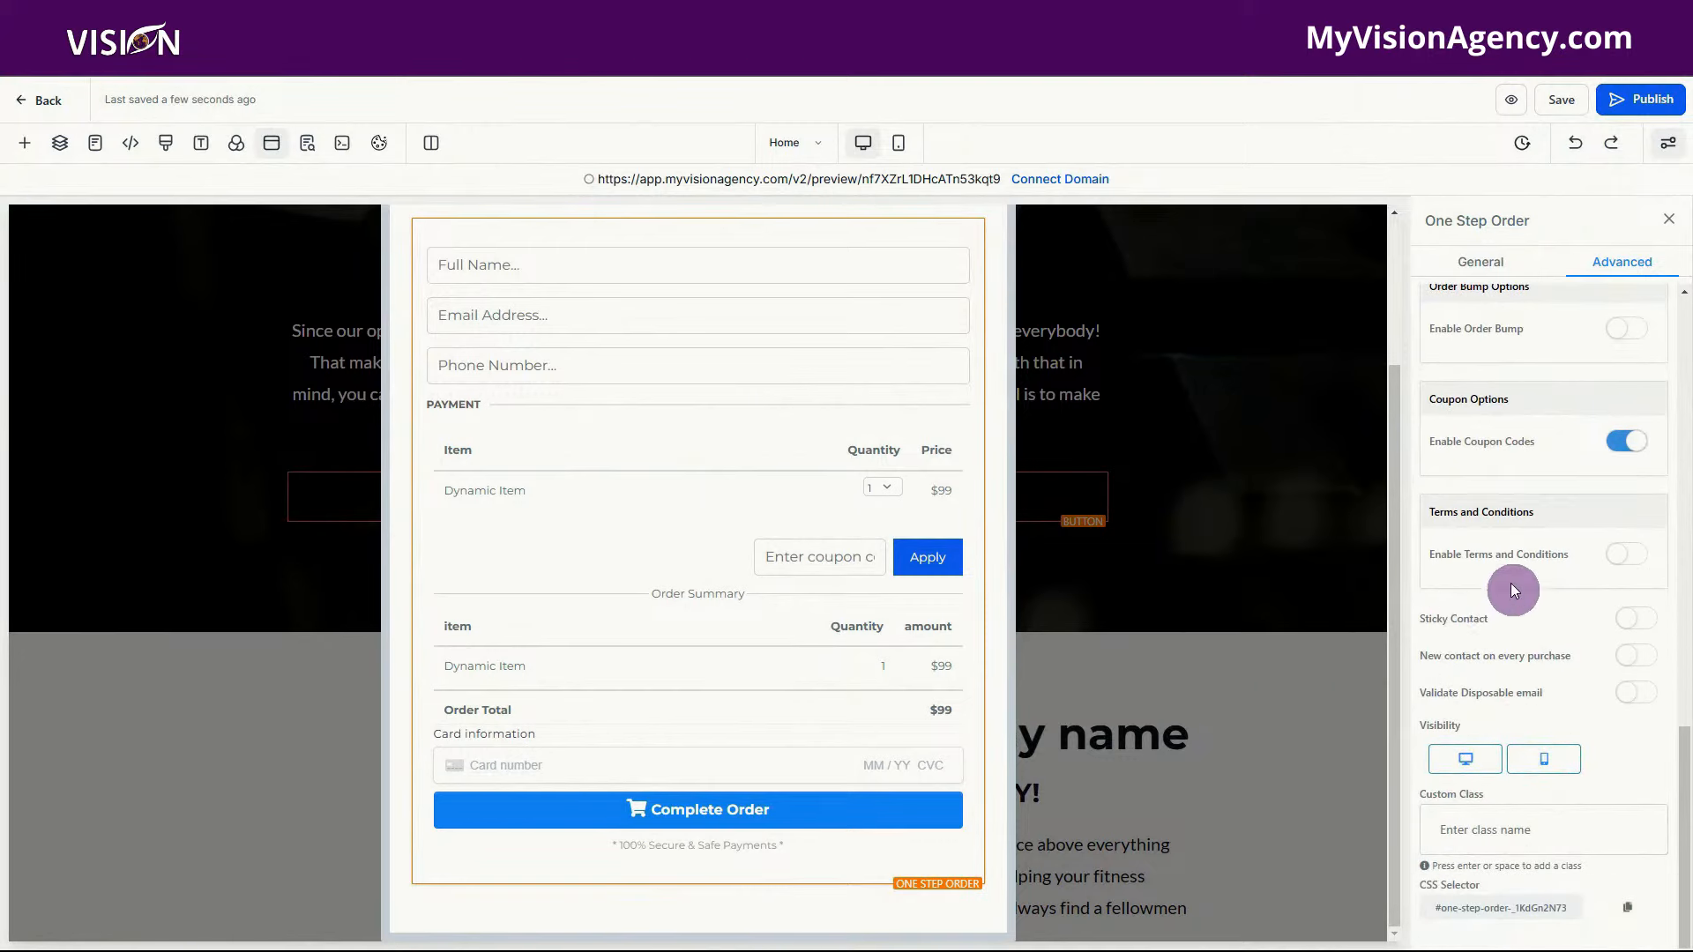
click(1490, 258)
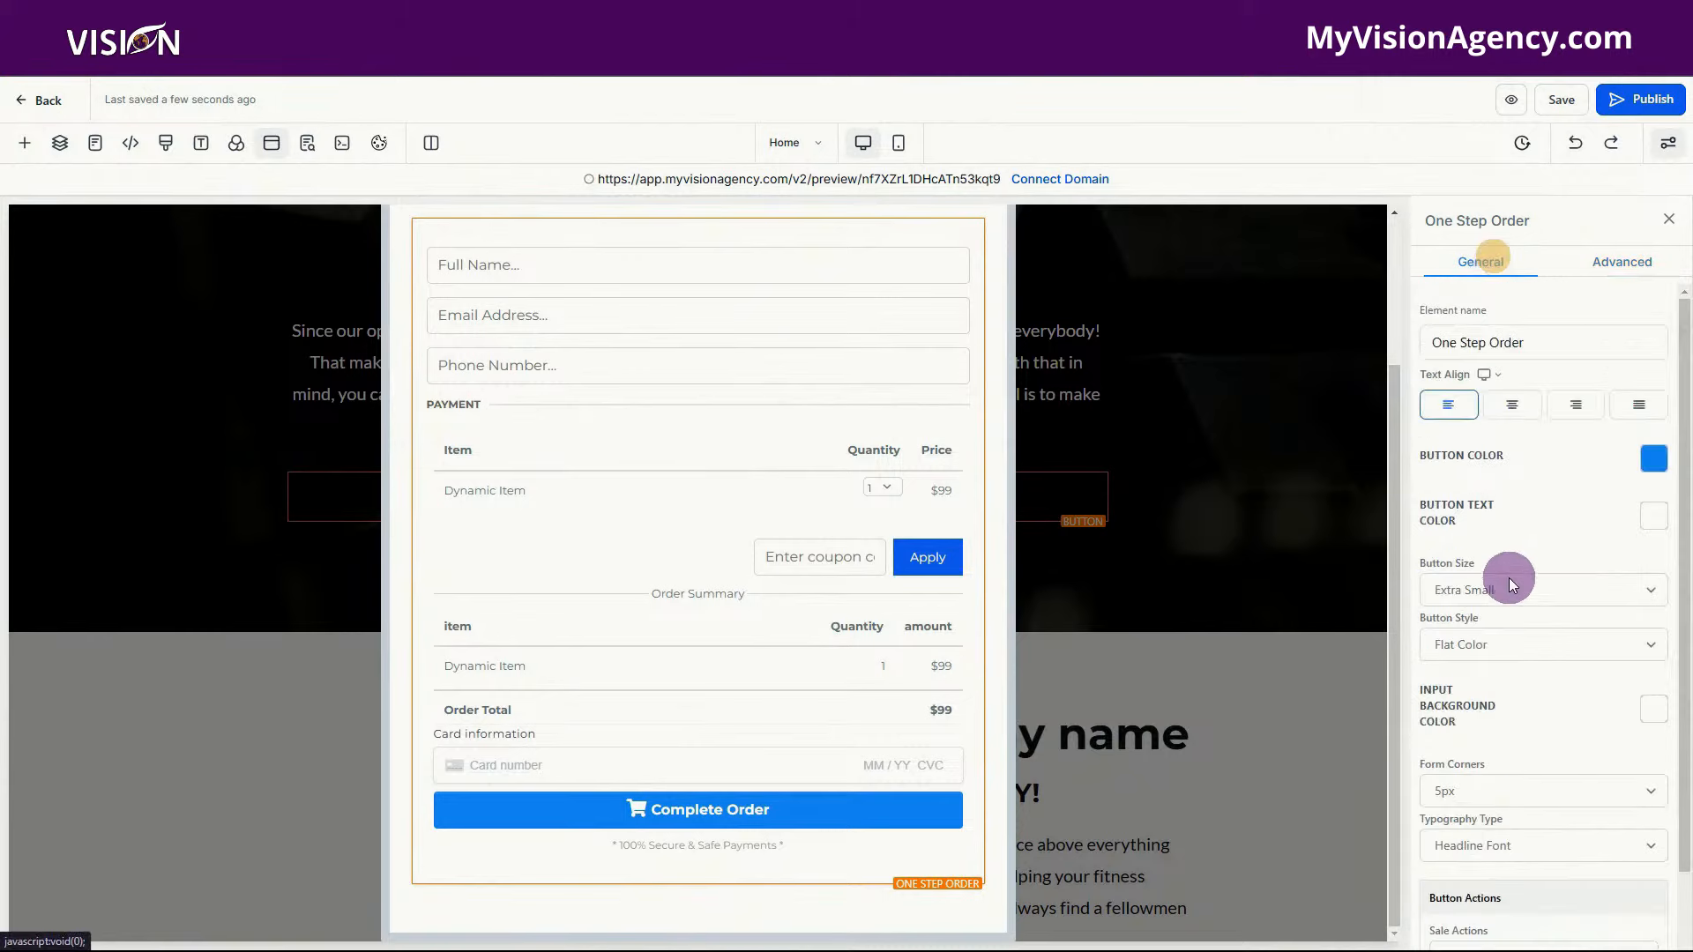
scroll(1509, 584, down, 1)
click(1484, 868)
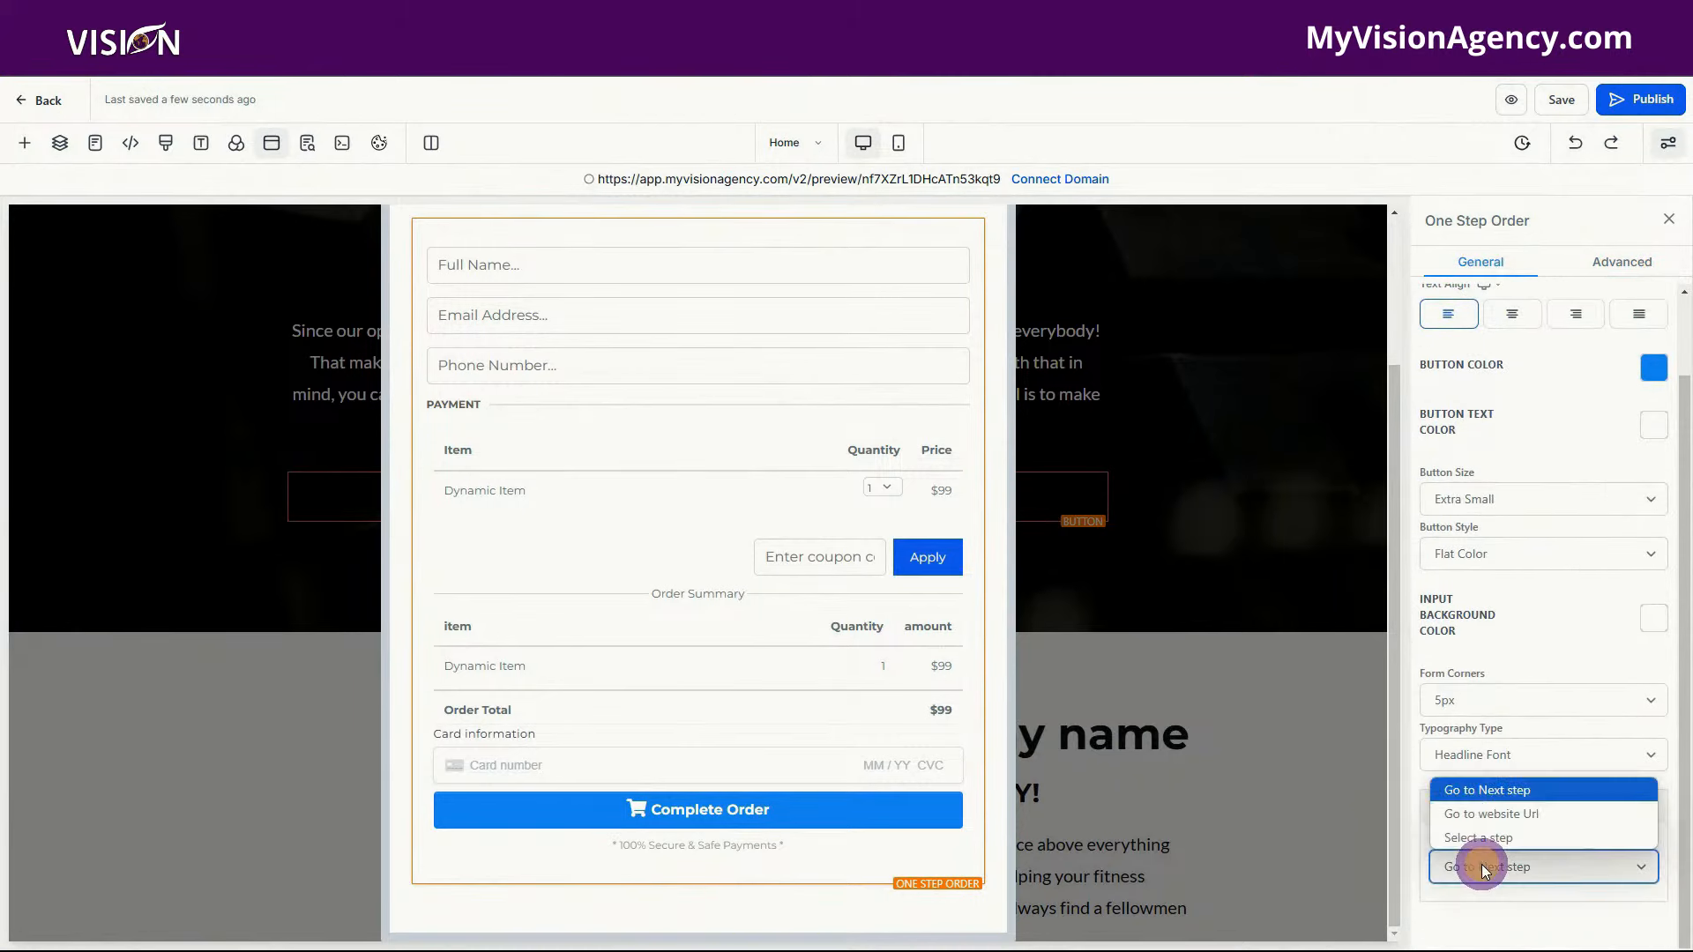
click(1499, 814)
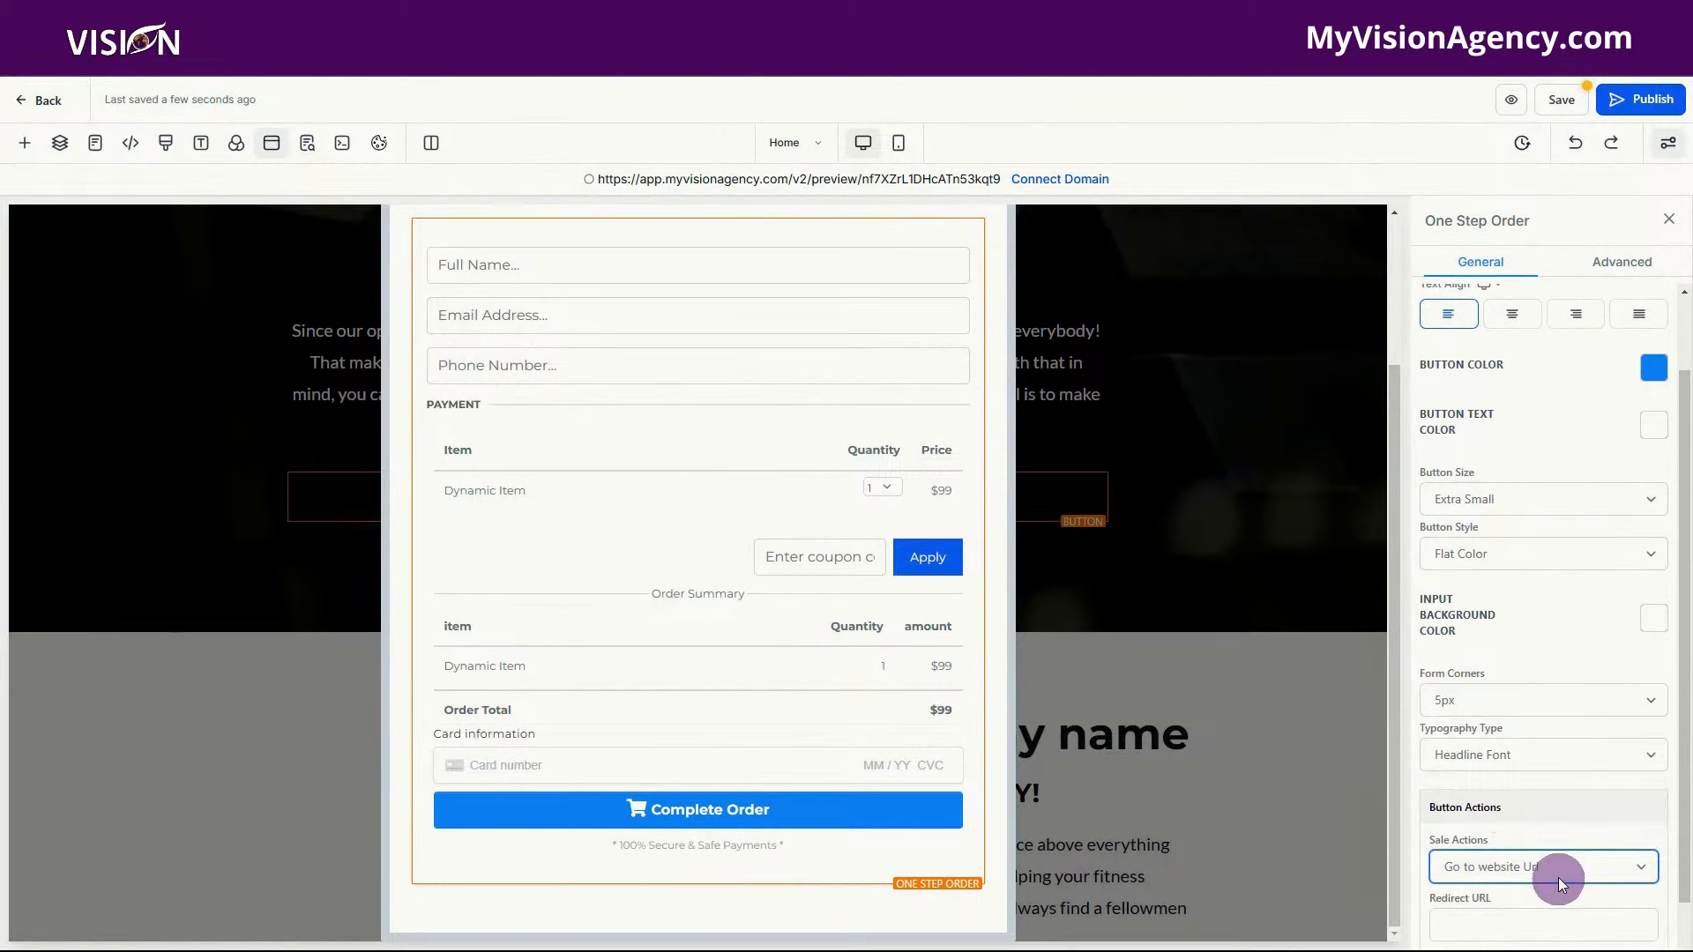
scroll(1484, 879, down, 1)
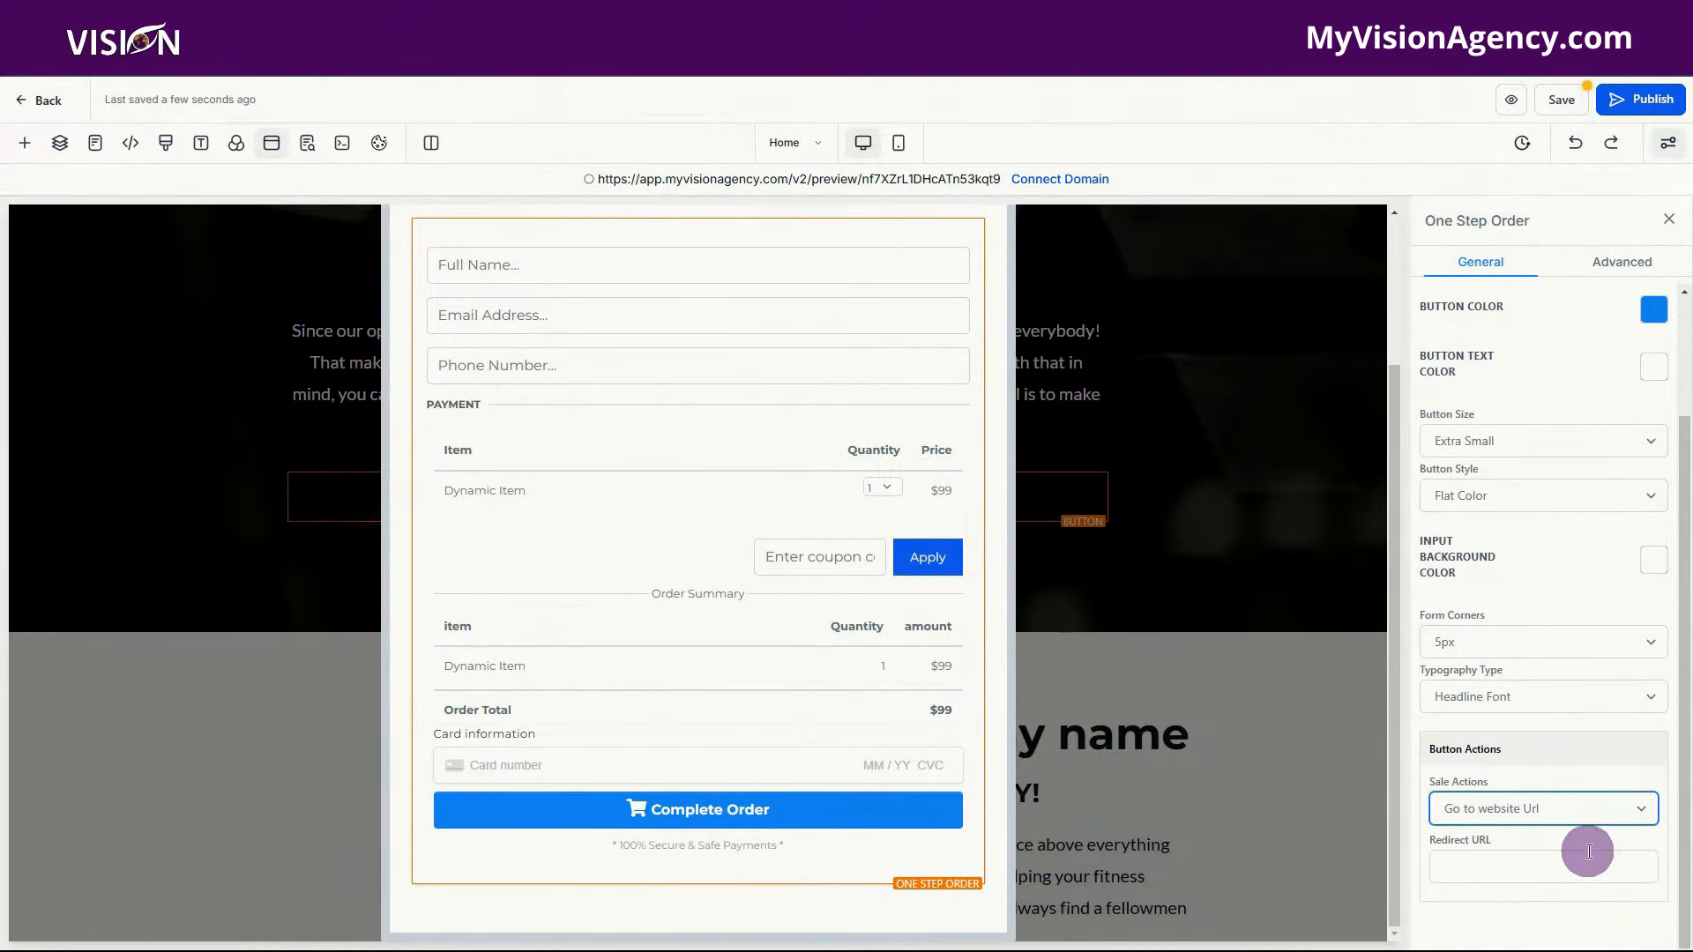
- Set the order form's sale action to Select a step, using the Thank You funnel step, and save the page
click(1479, 815)
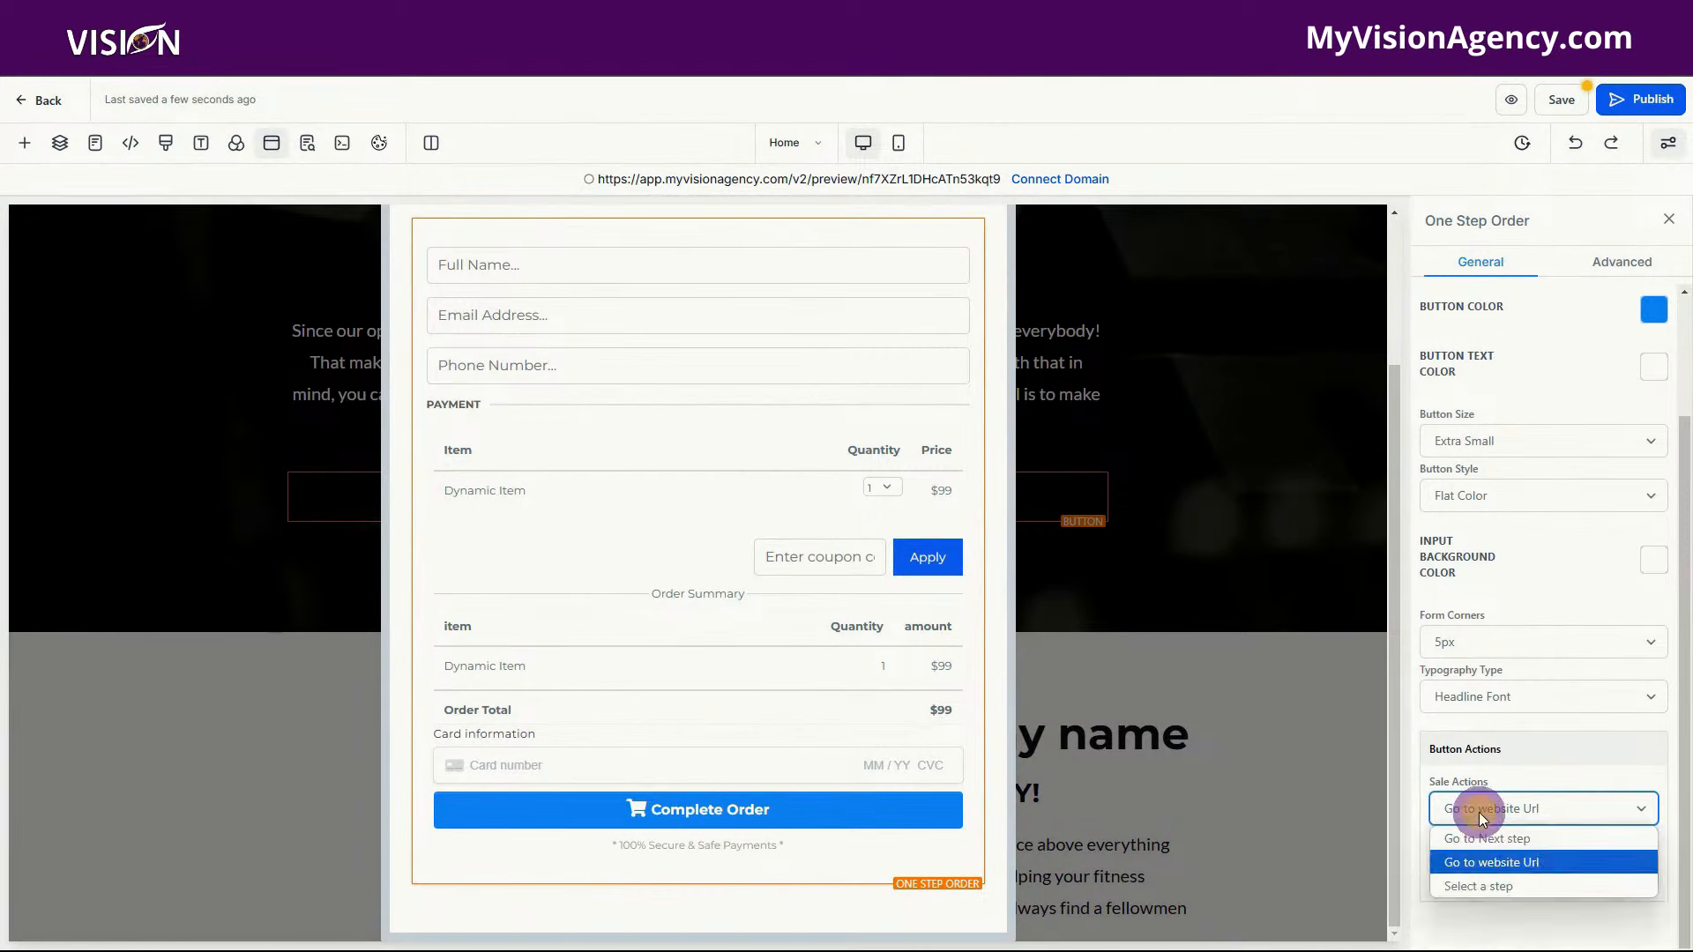
click(1482, 891)
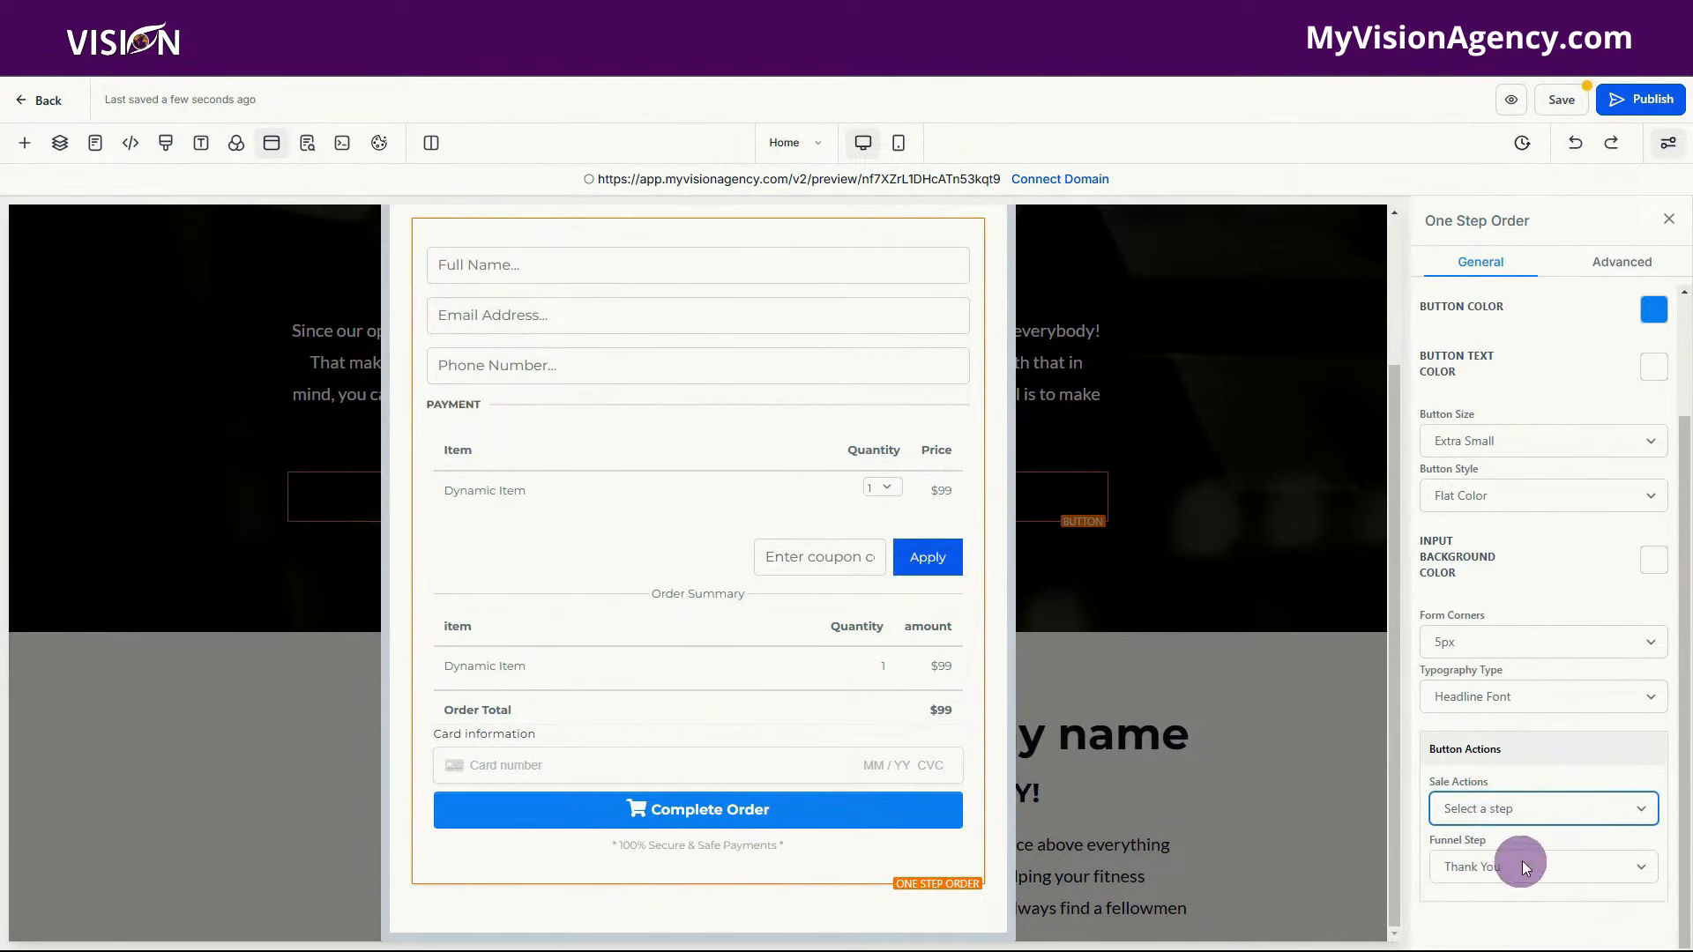
click(1576, 102)
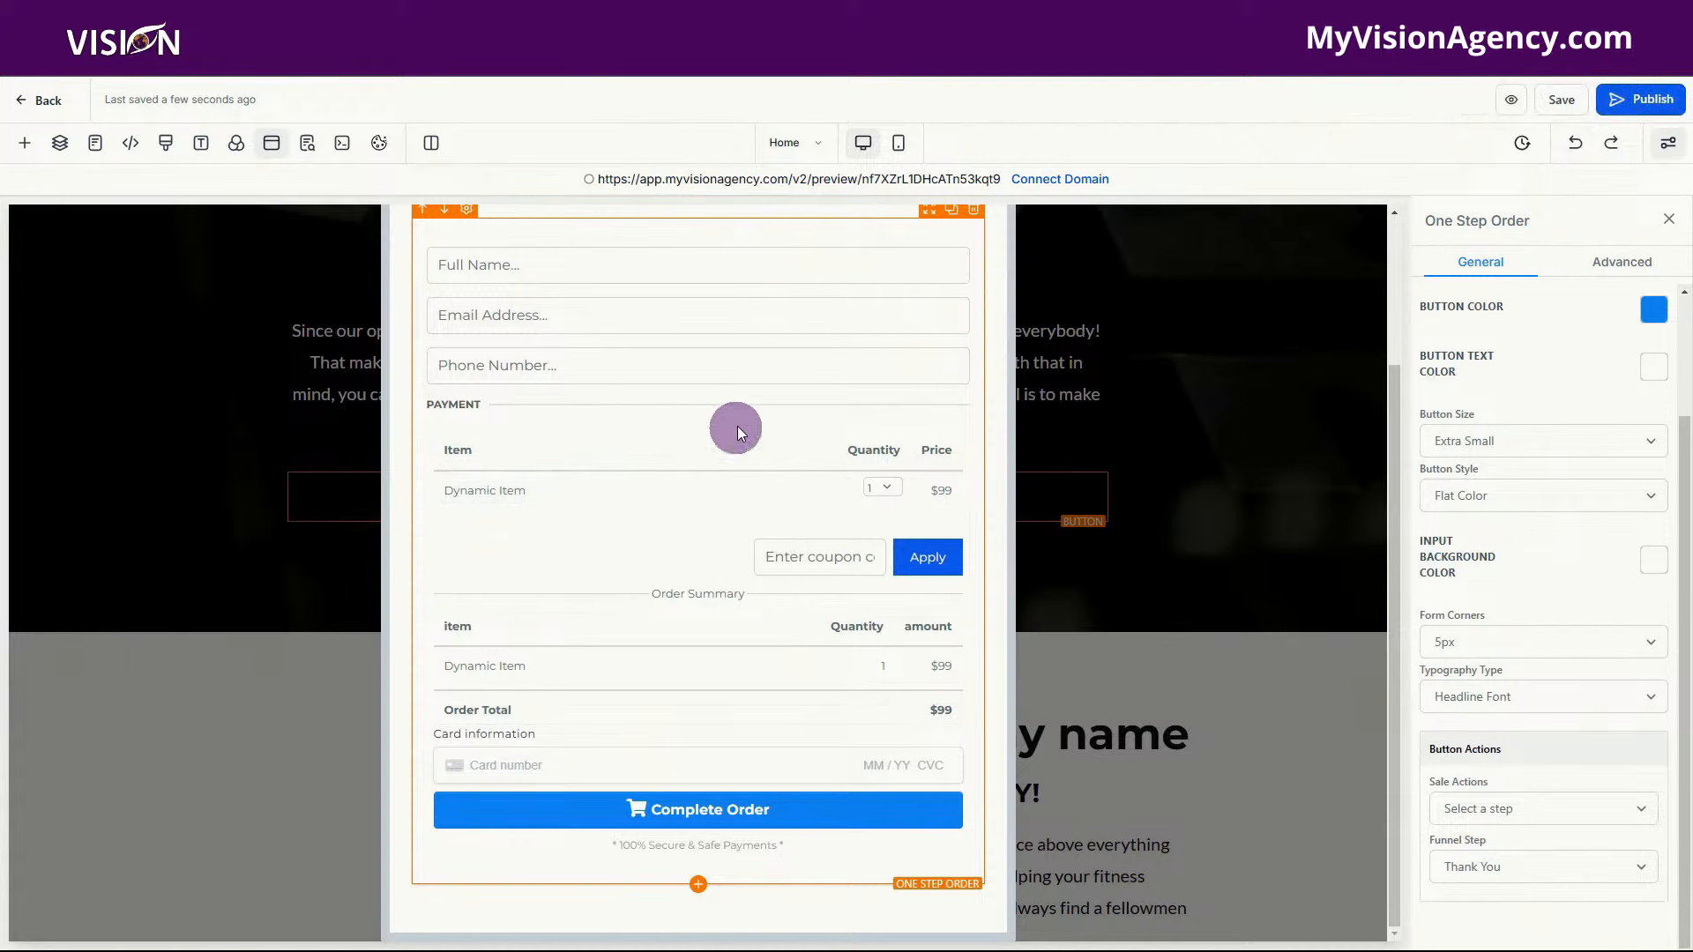
- Preview the page, open the order popup from "Get An Appointment" and try to apply the coupon code 650933
click(1508, 99)
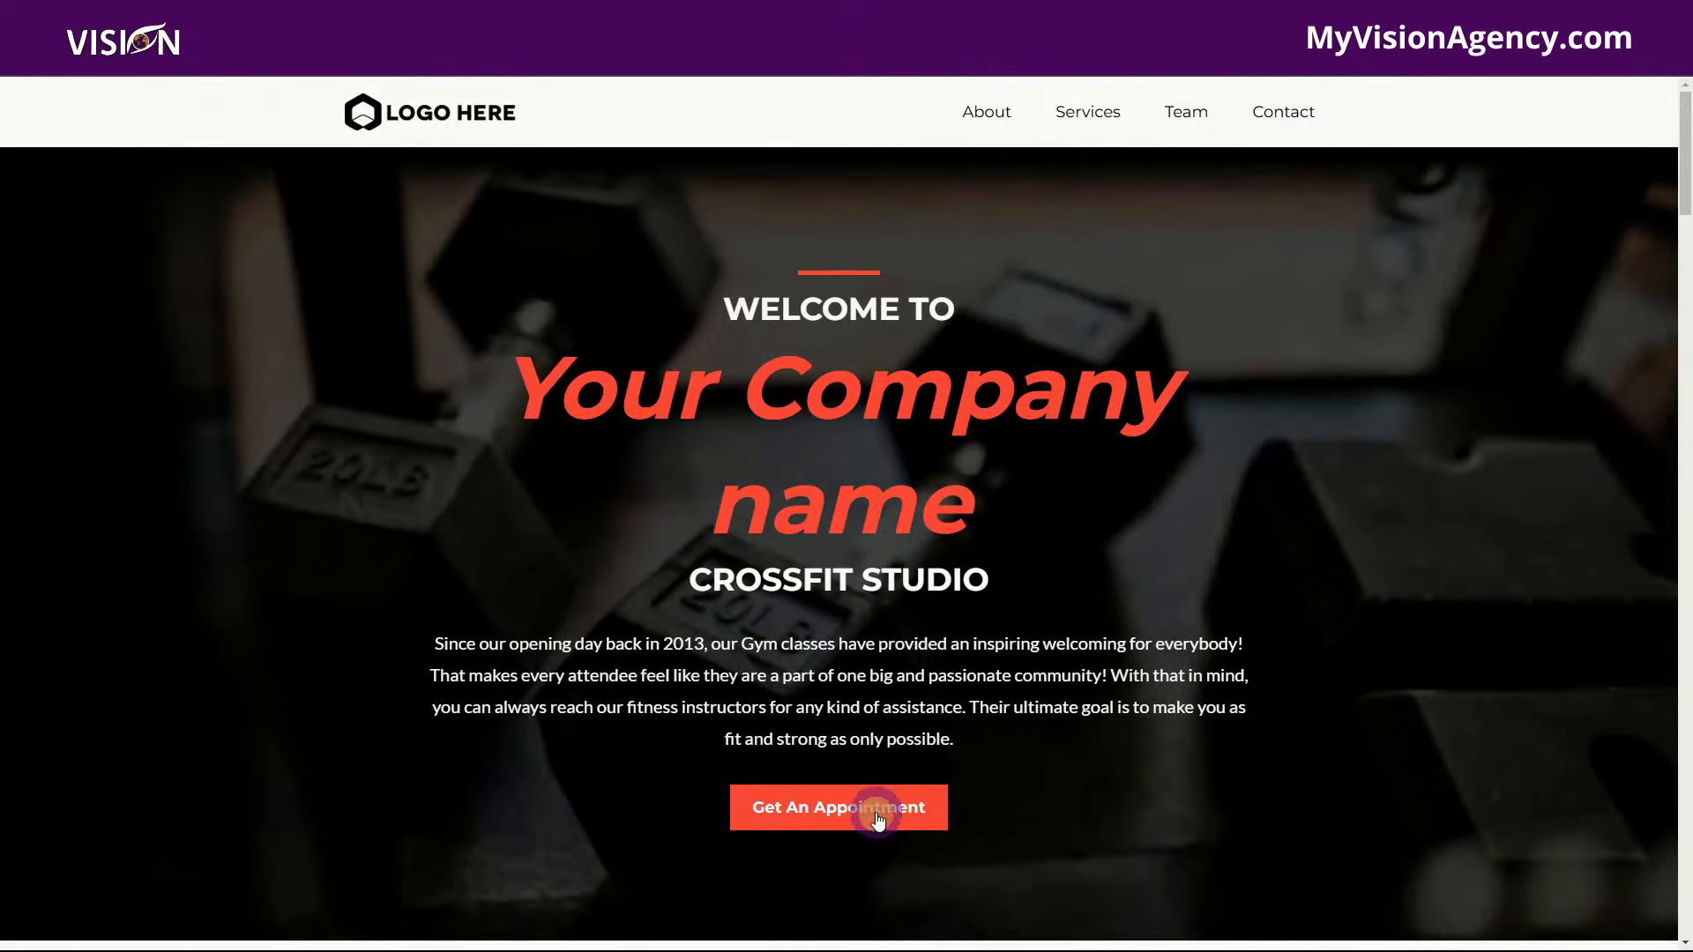
click(878, 818)
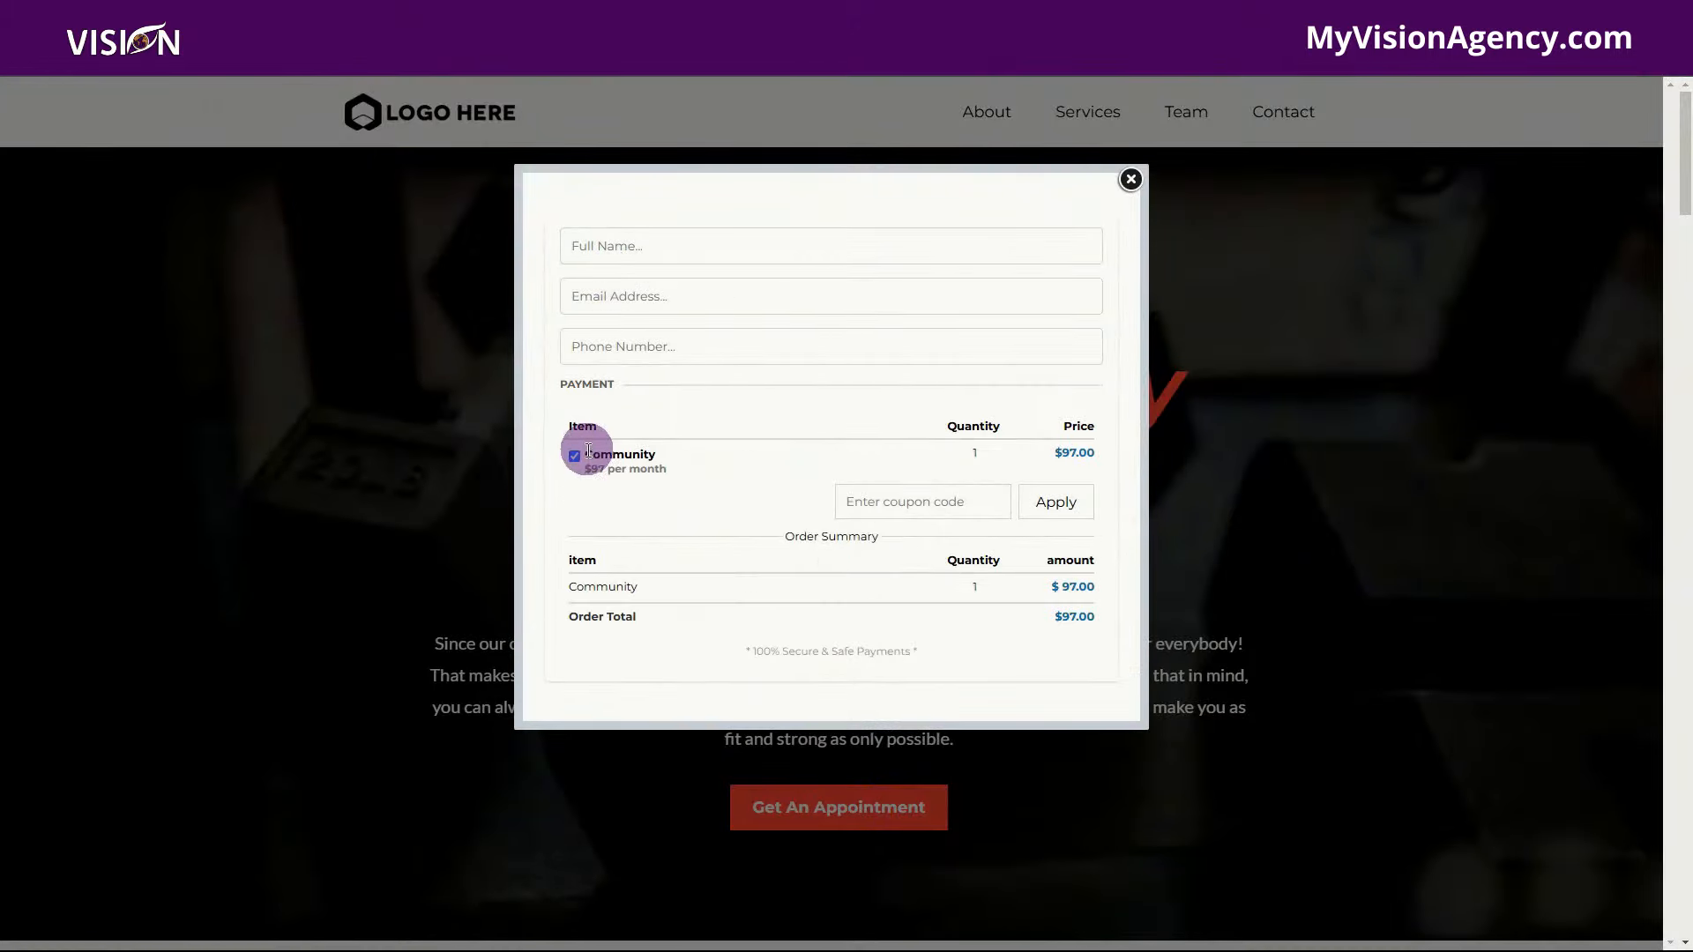
click(916, 498)
text(650933)
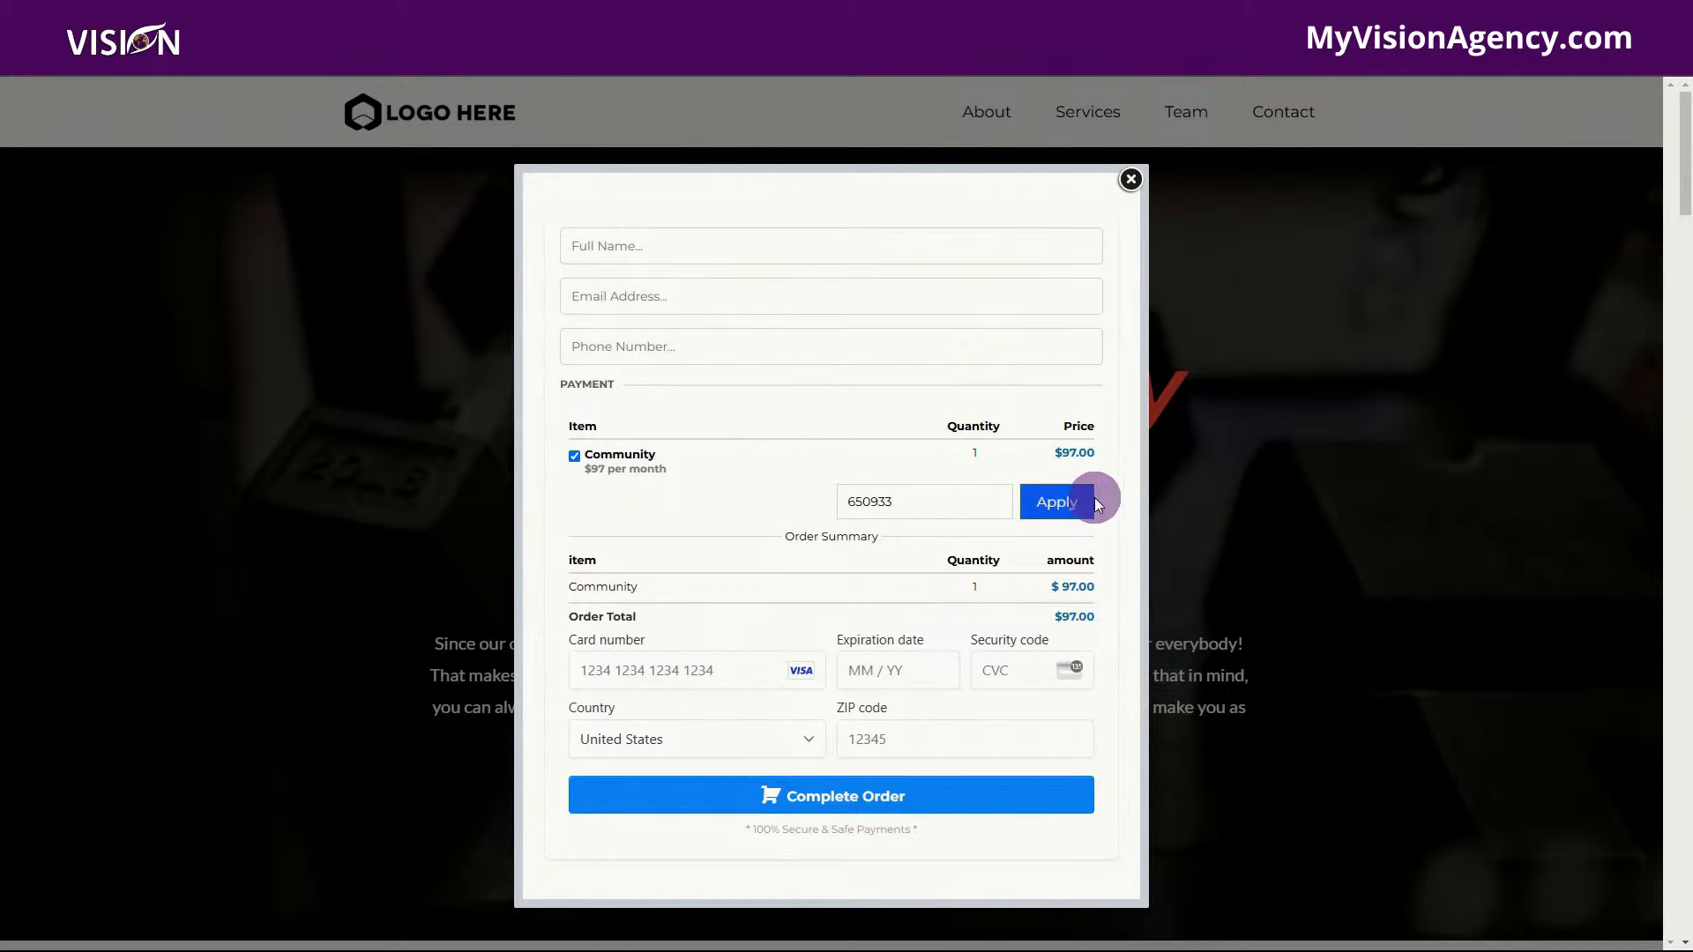
click(1065, 504)
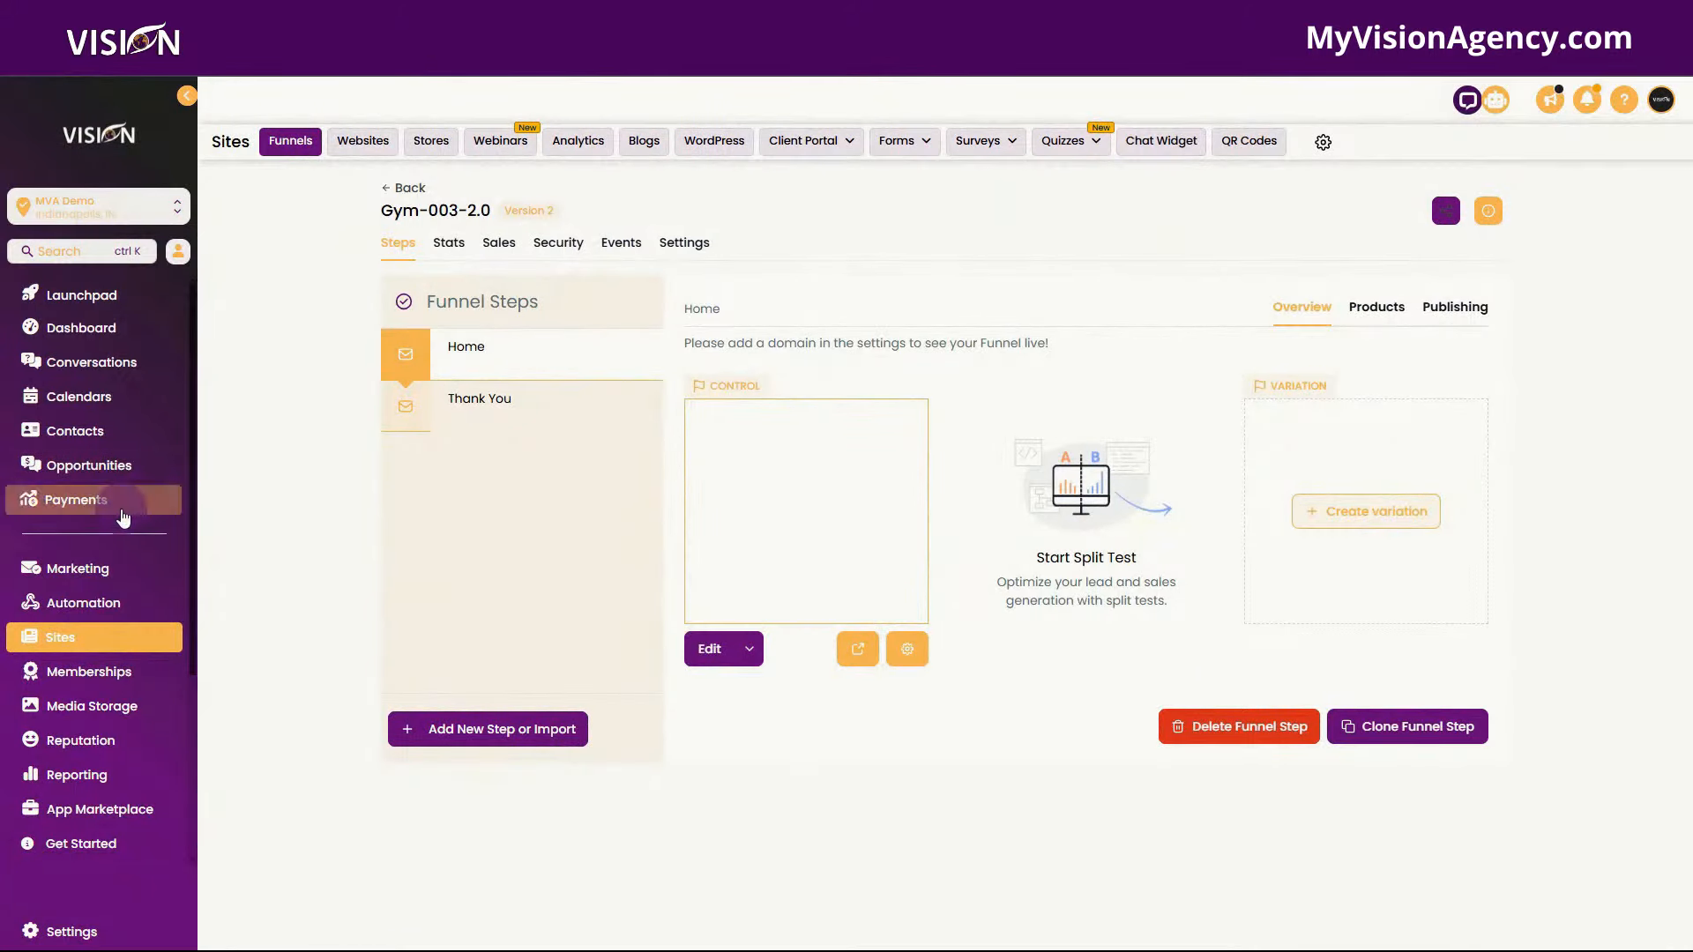
- Switch back to the funnel's app tab and open the Coupons list in Payments to get the 20% Off code
click(106, 500)
click(1065, 136)
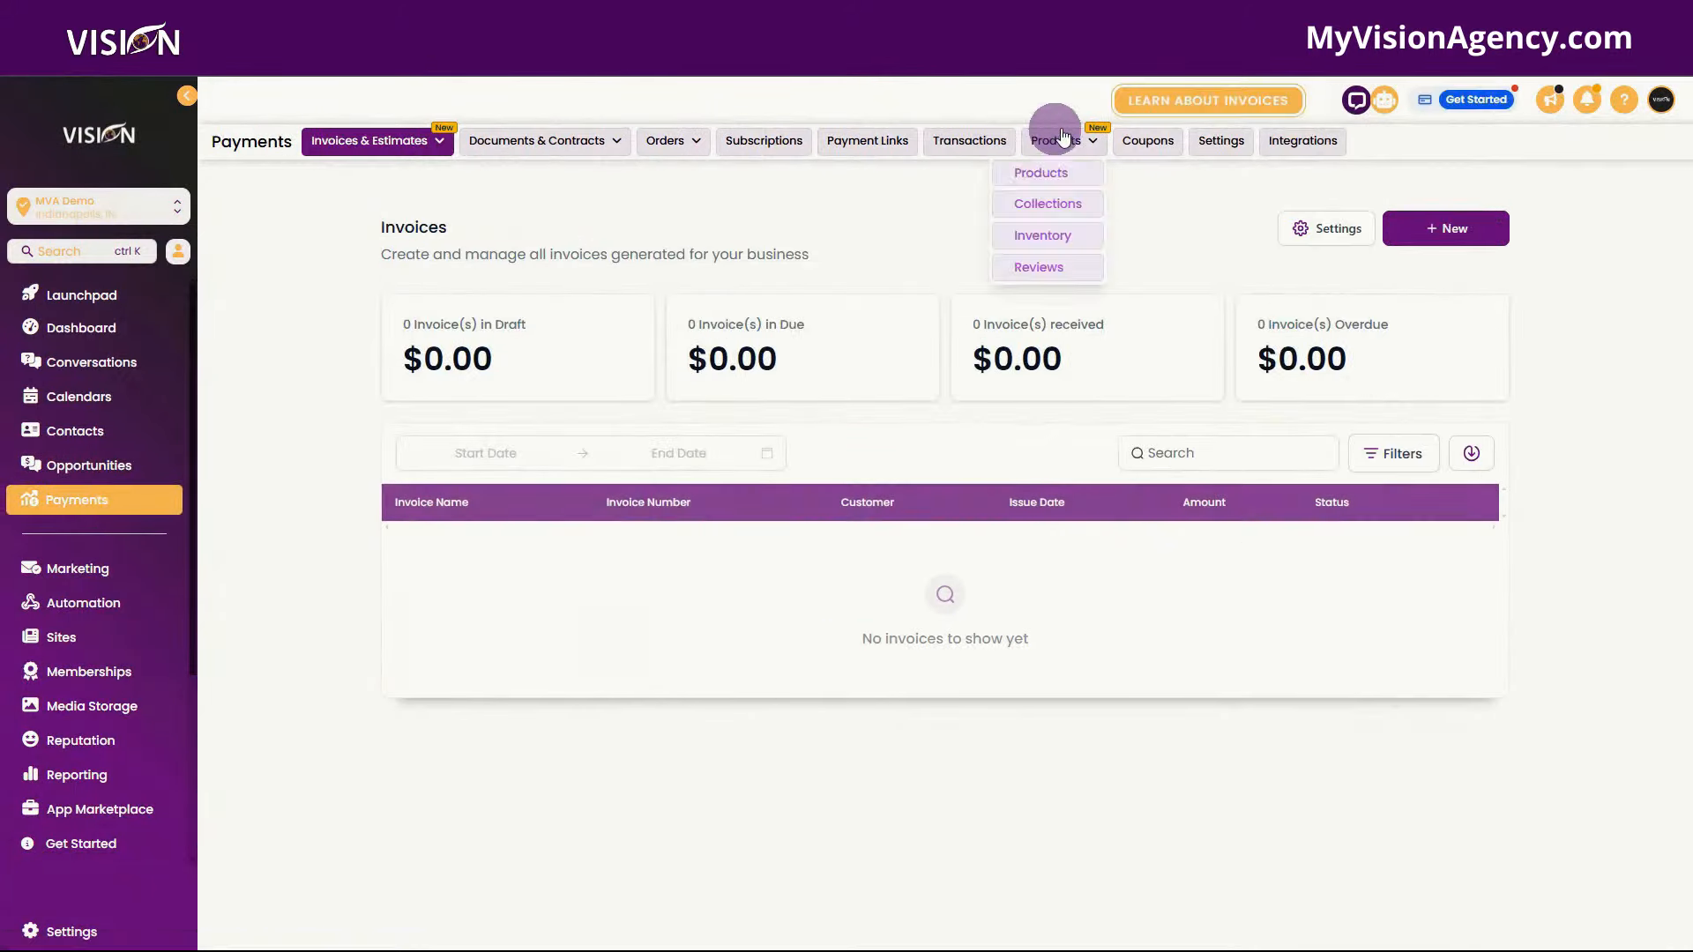
click(1146, 139)
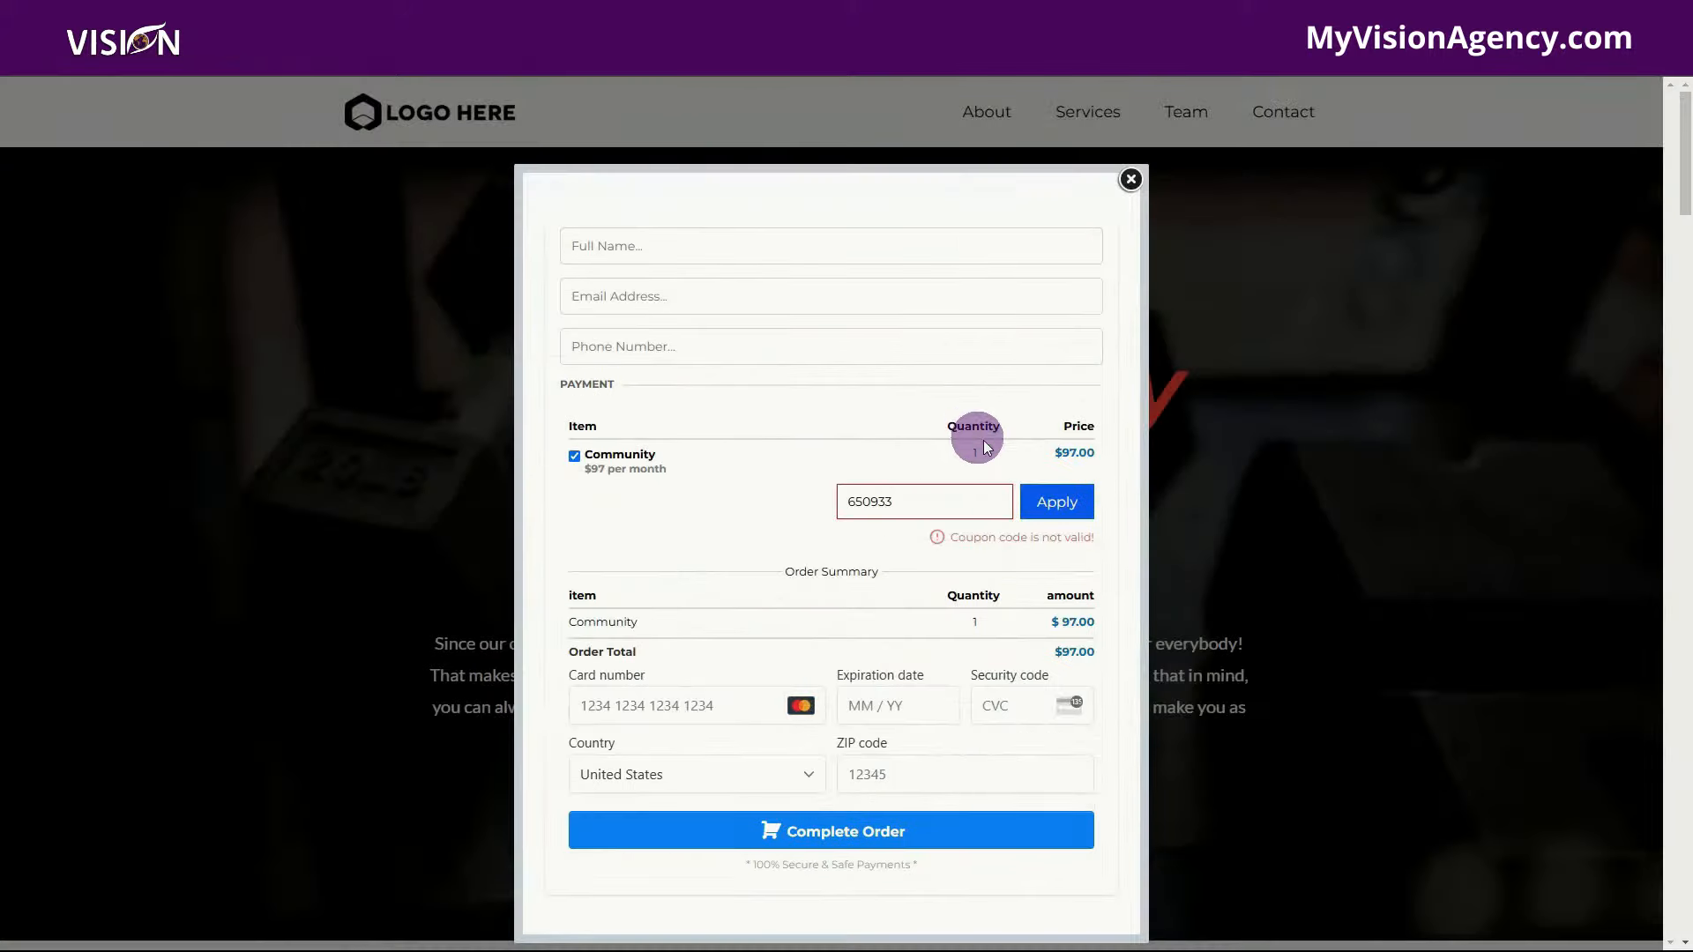
- Replace the coupon code on the previewed order form with QM593DK, without leading spaces, and apply it
click(897, 502)
drag(898, 502, 828, 496)
text(QM593DK)
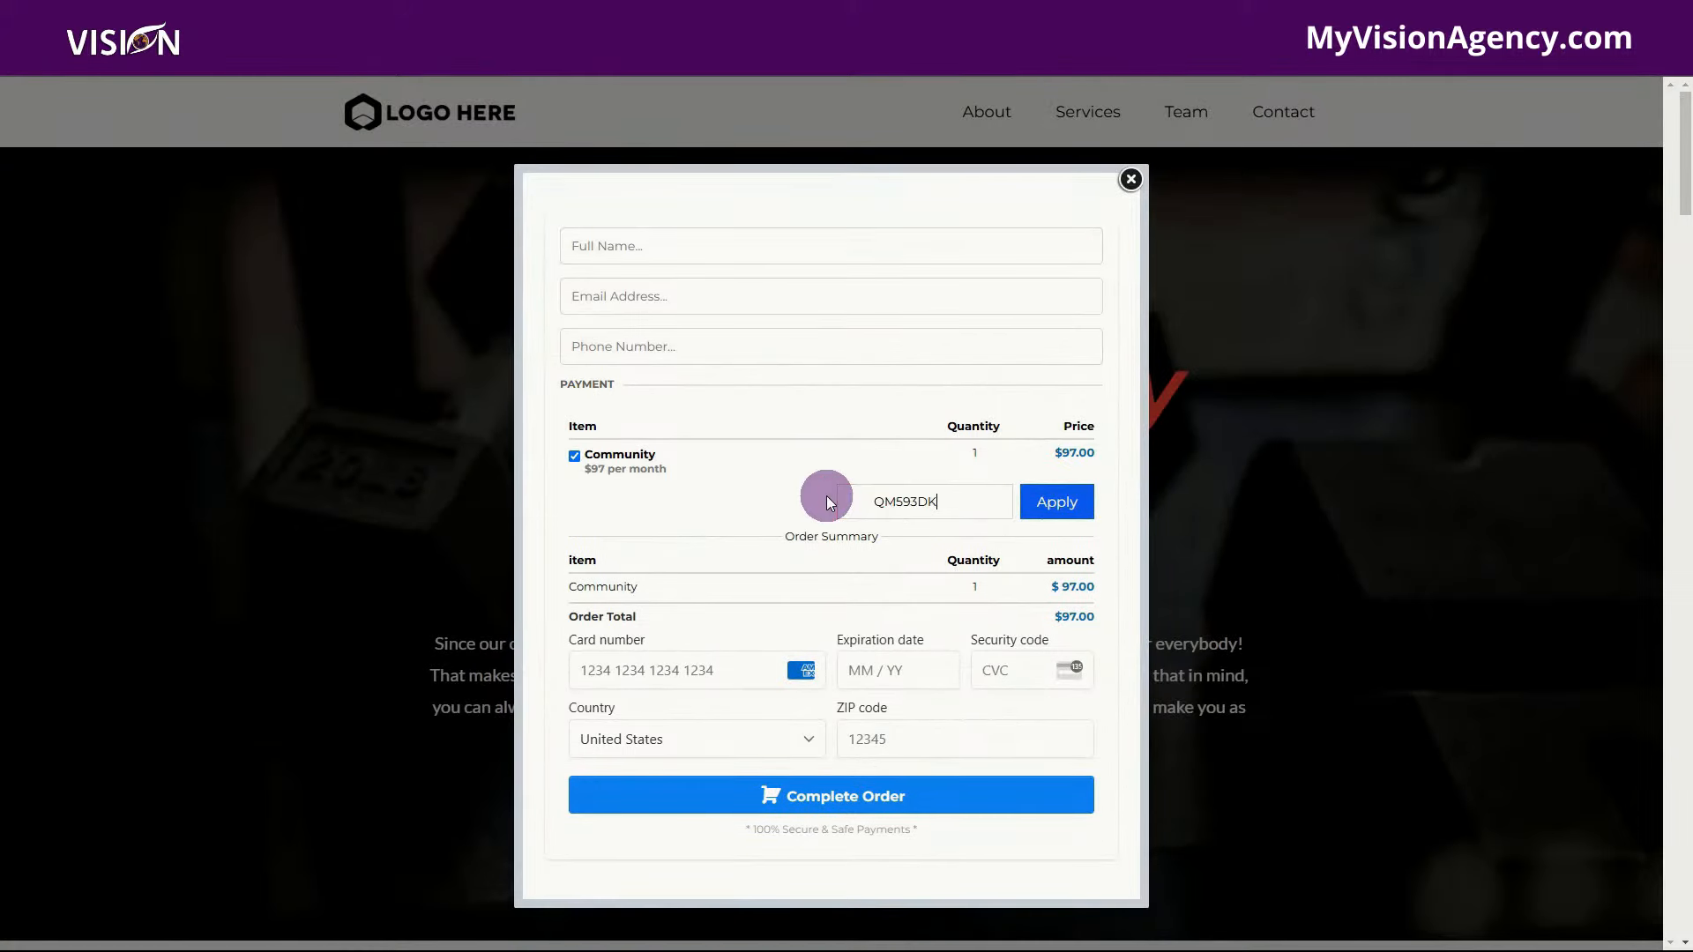
click(877, 503)
key(BackSpace)
click(1057, 501)
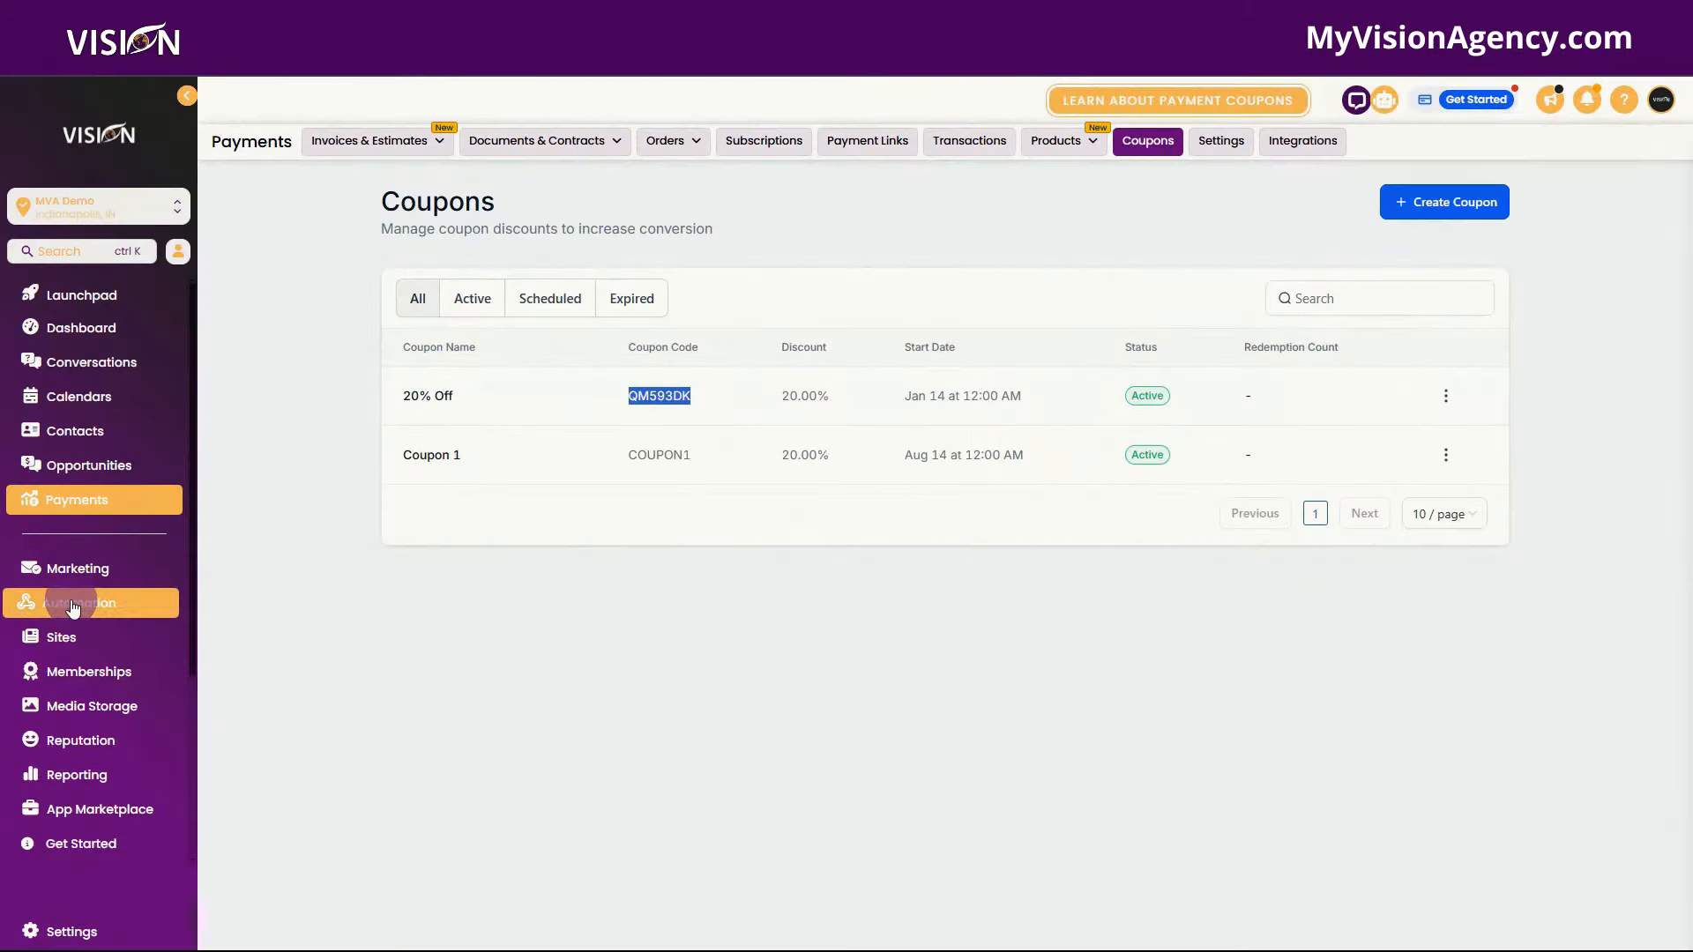
- Create a new automation workflow from scratch
click(75, 609)
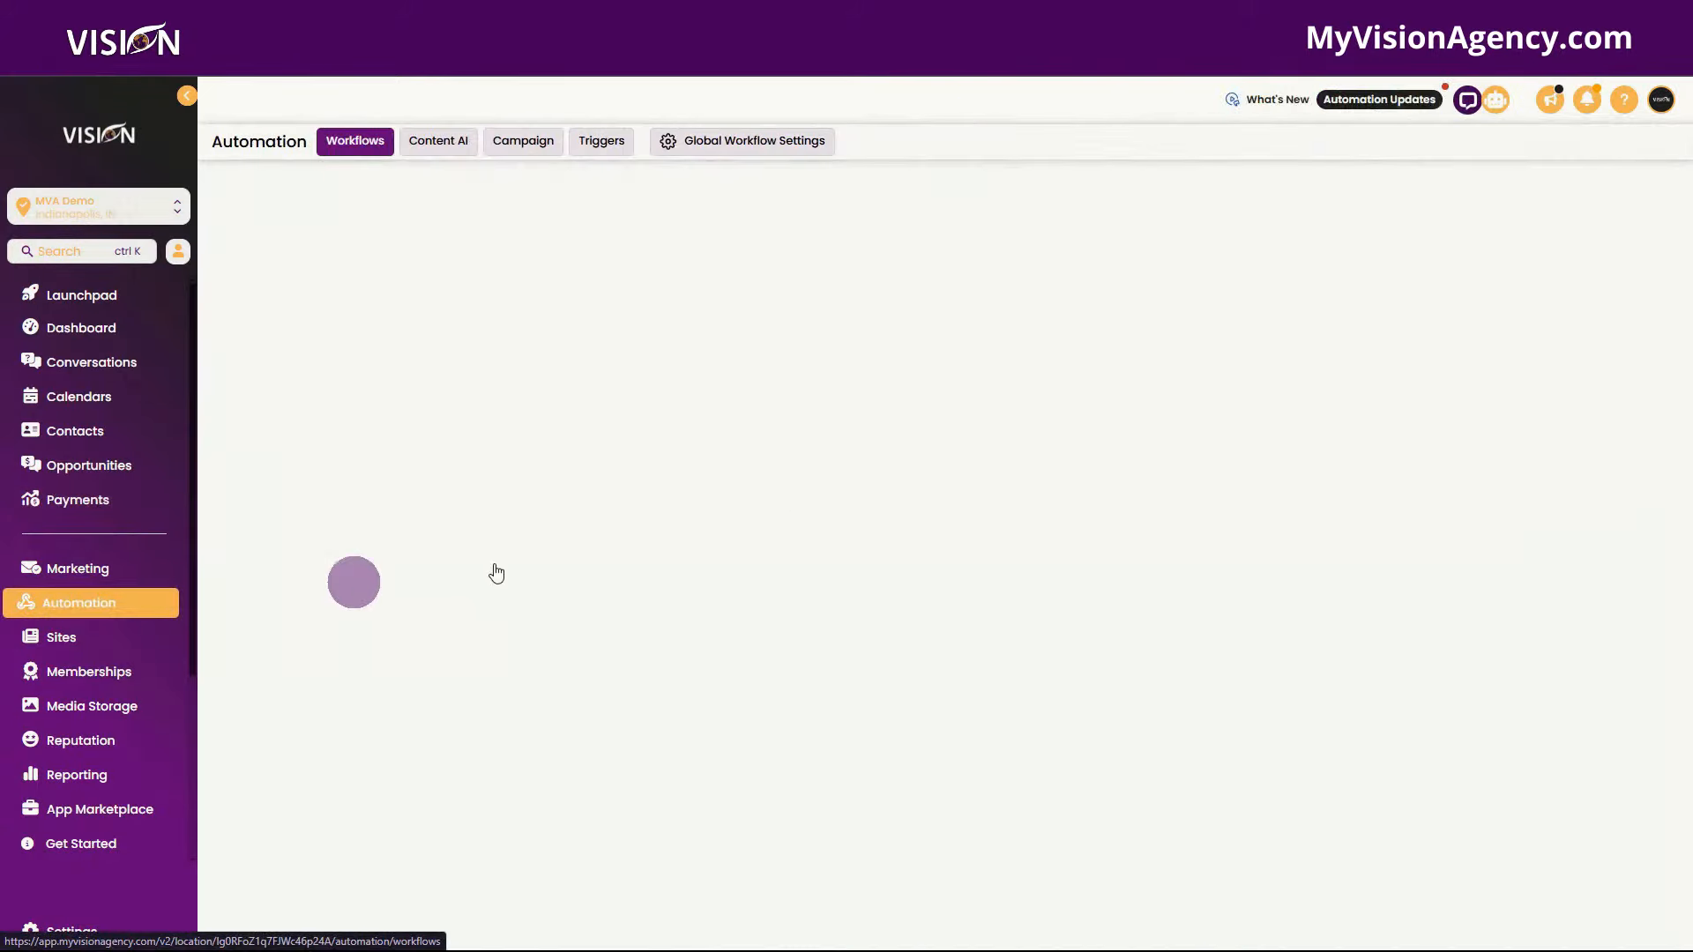
click(1409, 202)
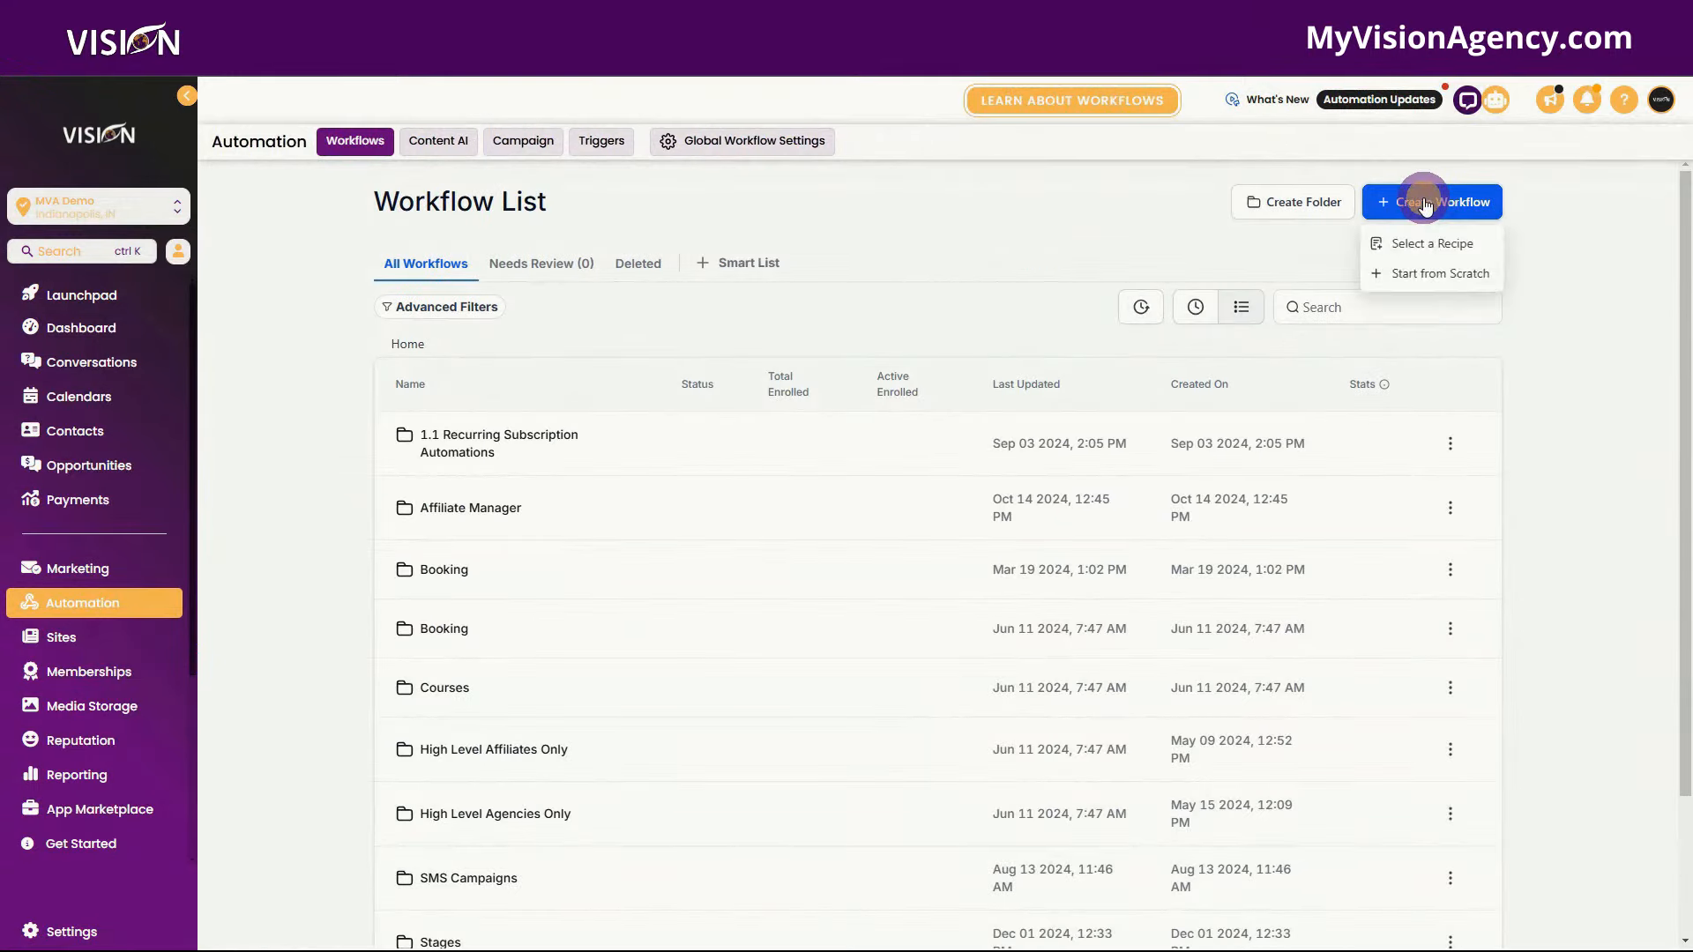
click(1416, 276)
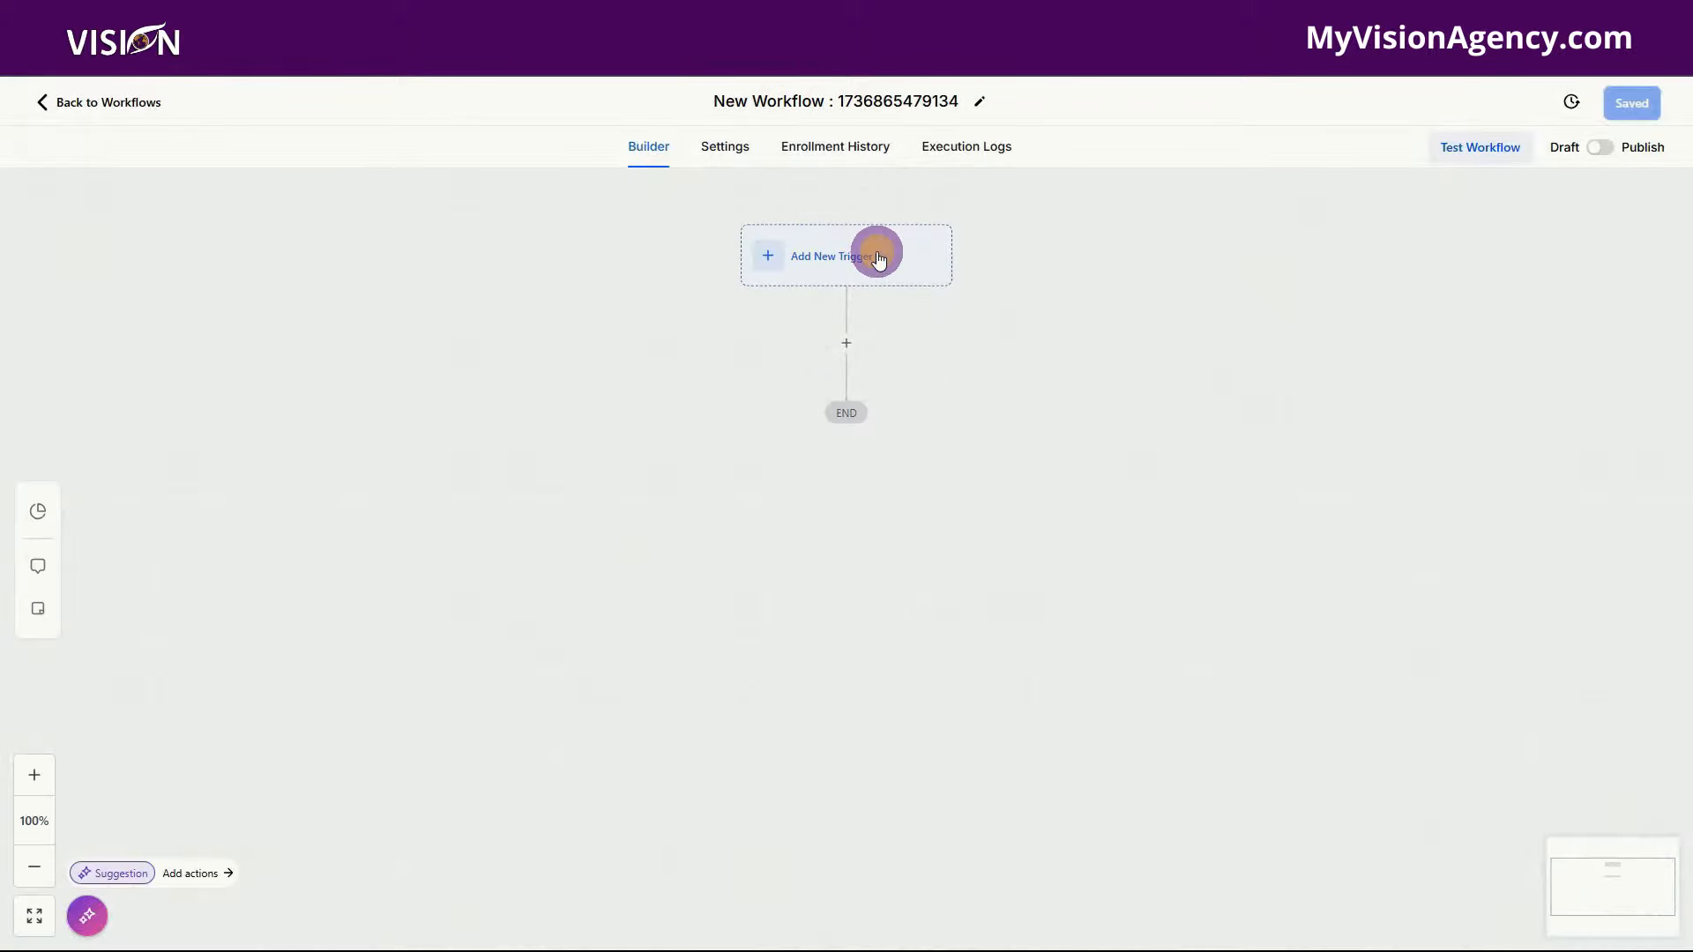
- Add an Order Submitted trigger to the new workflow
click(879, 258)
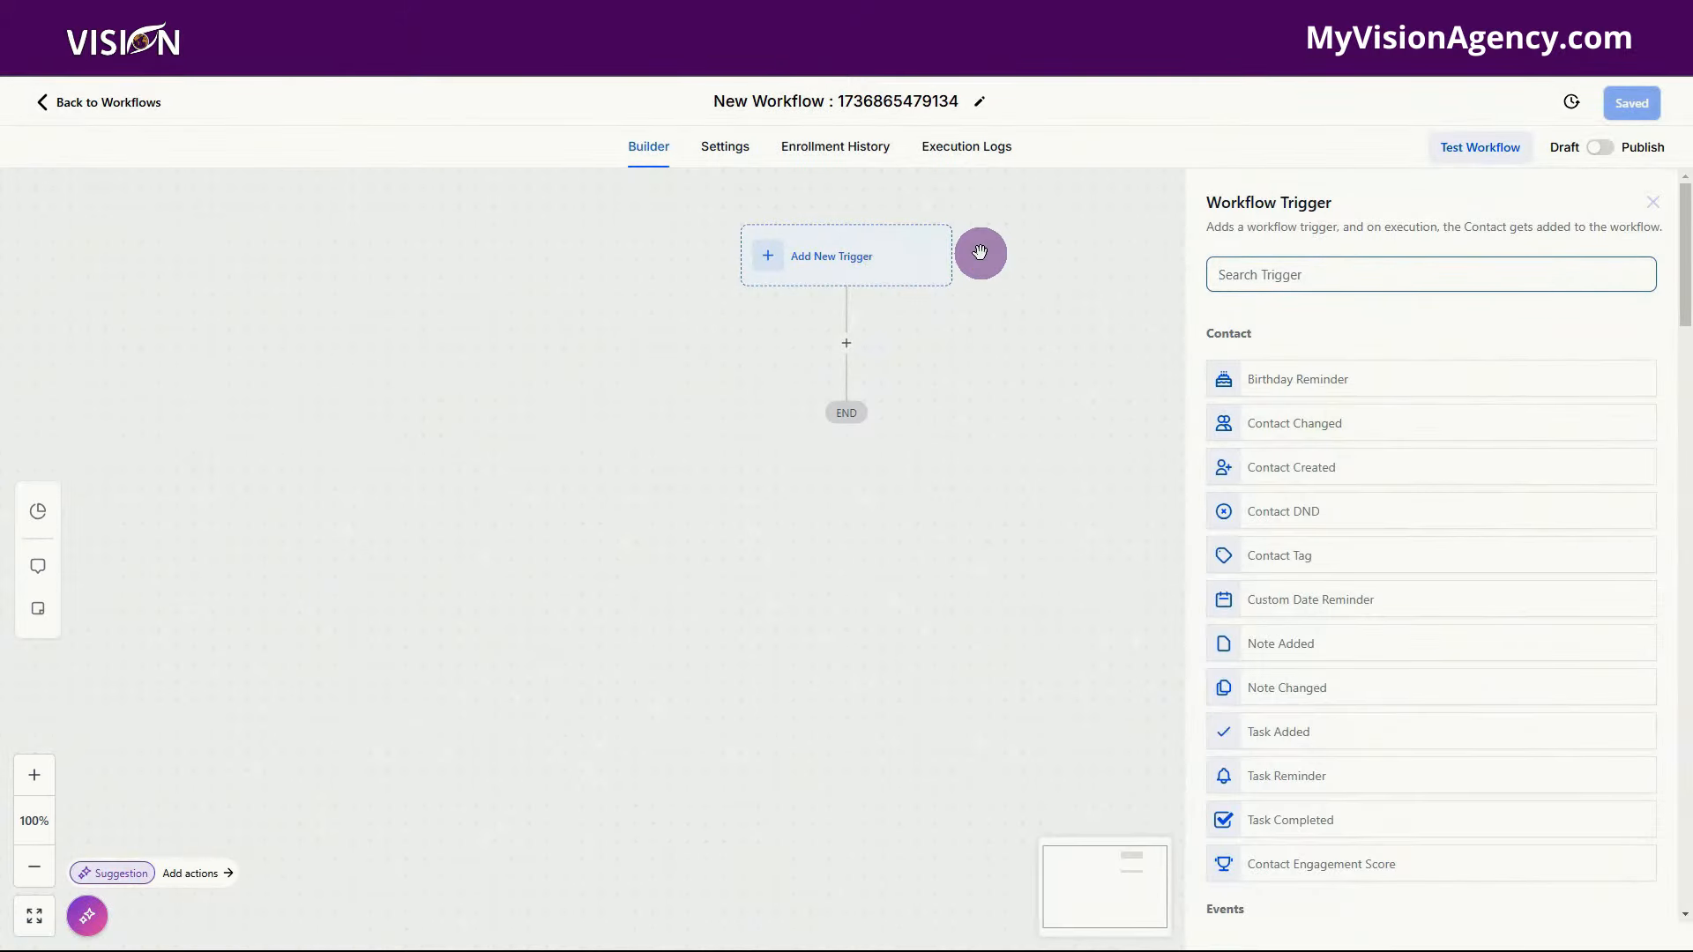
text(order)
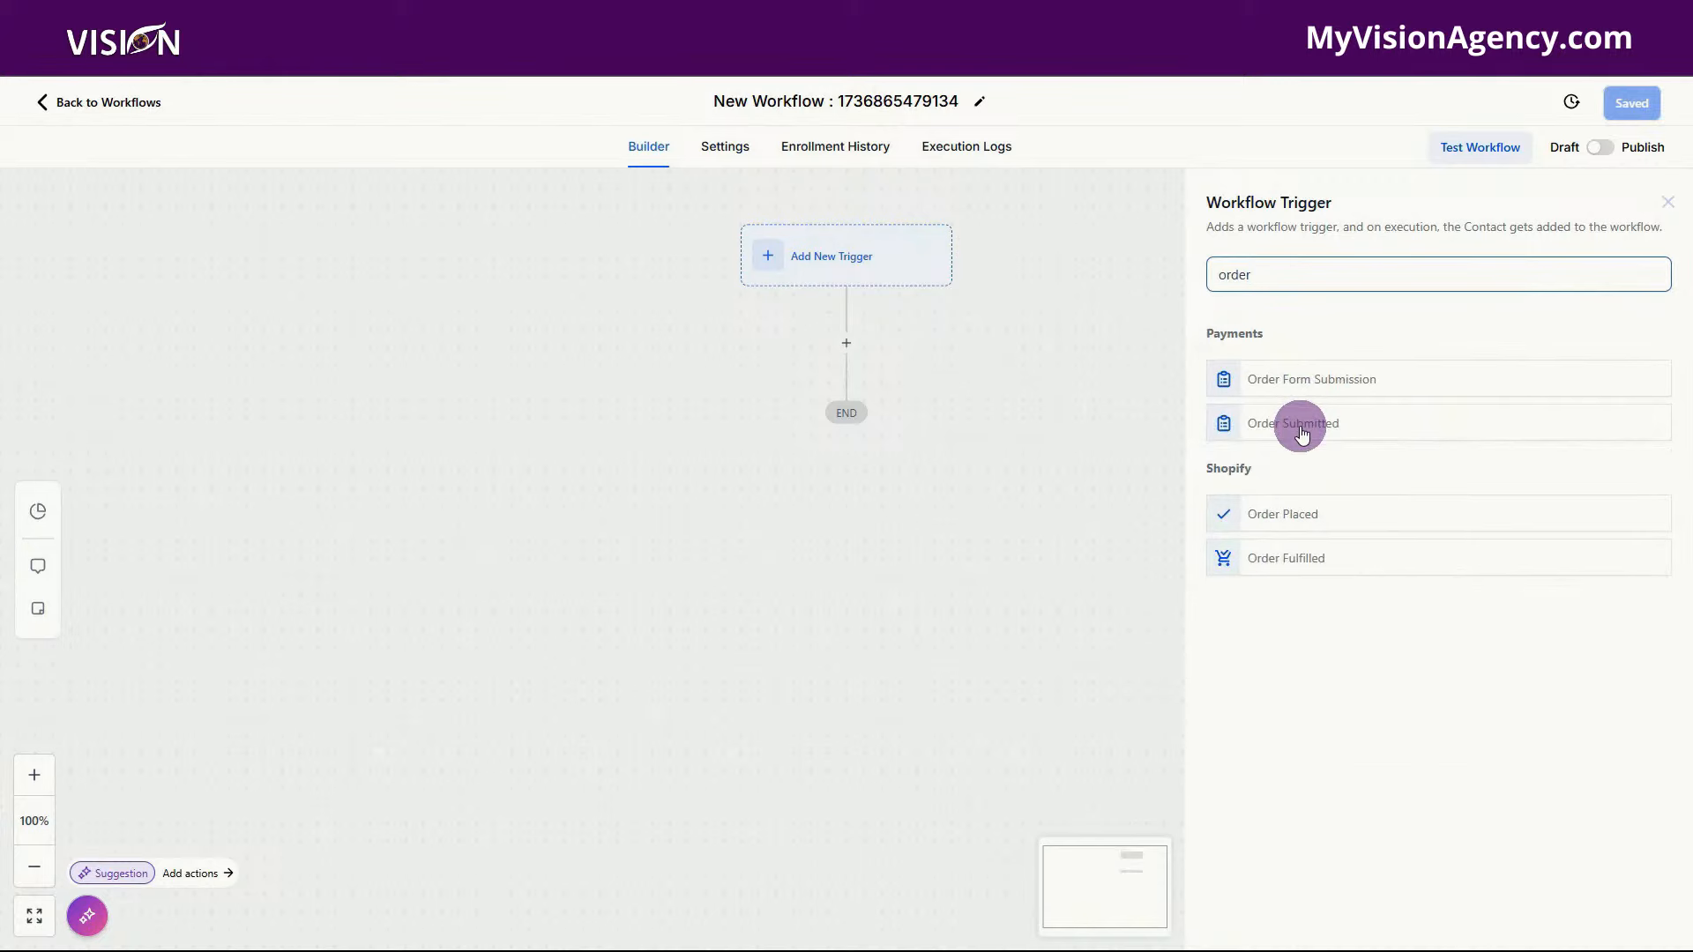
click(1303, 432)
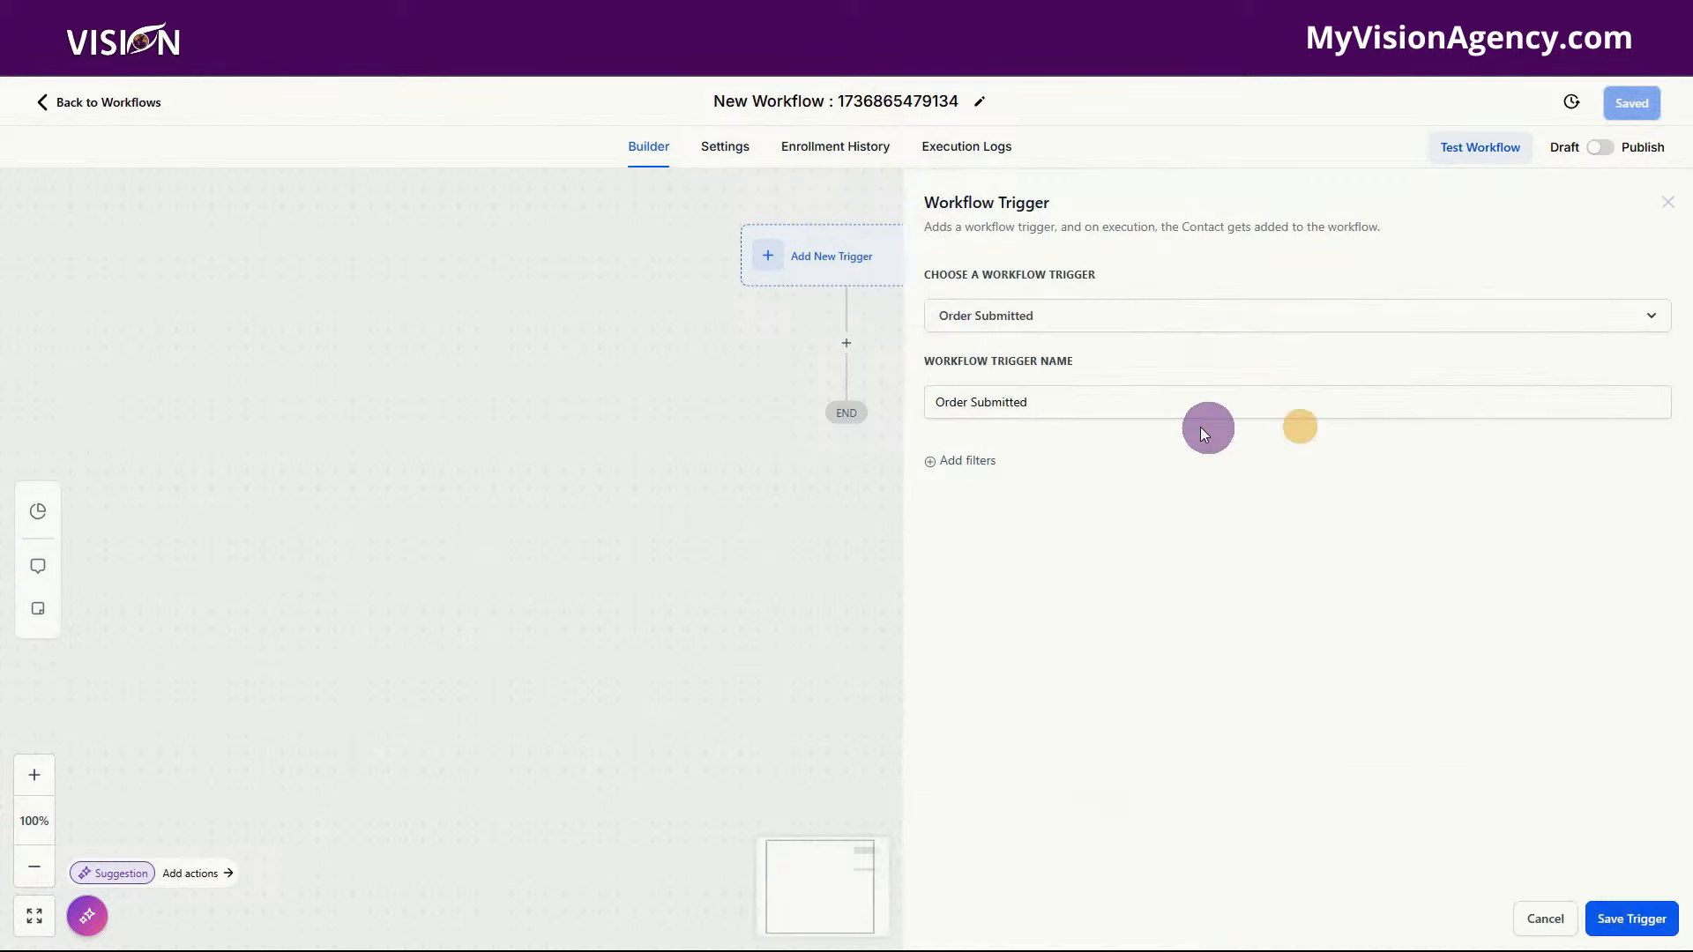
- Filter the trigger to orders where Global Product is Community, and save the trigger
click(990, 481)
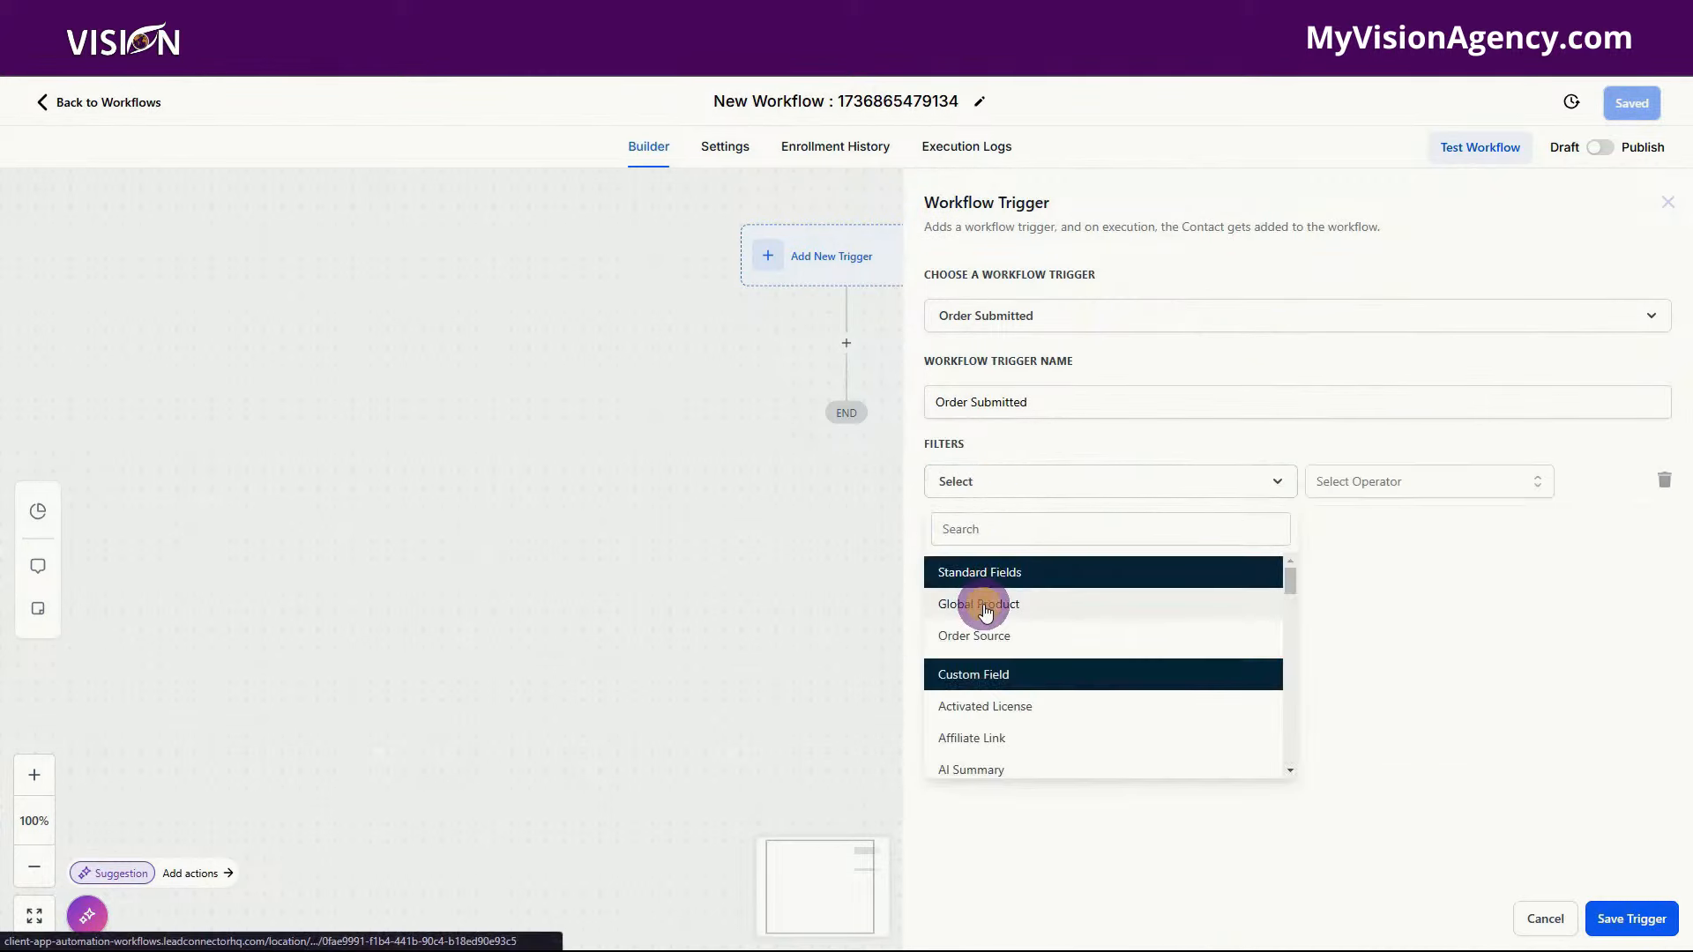
click(983, 602)
click(1367, 480)
click(1371, 524)
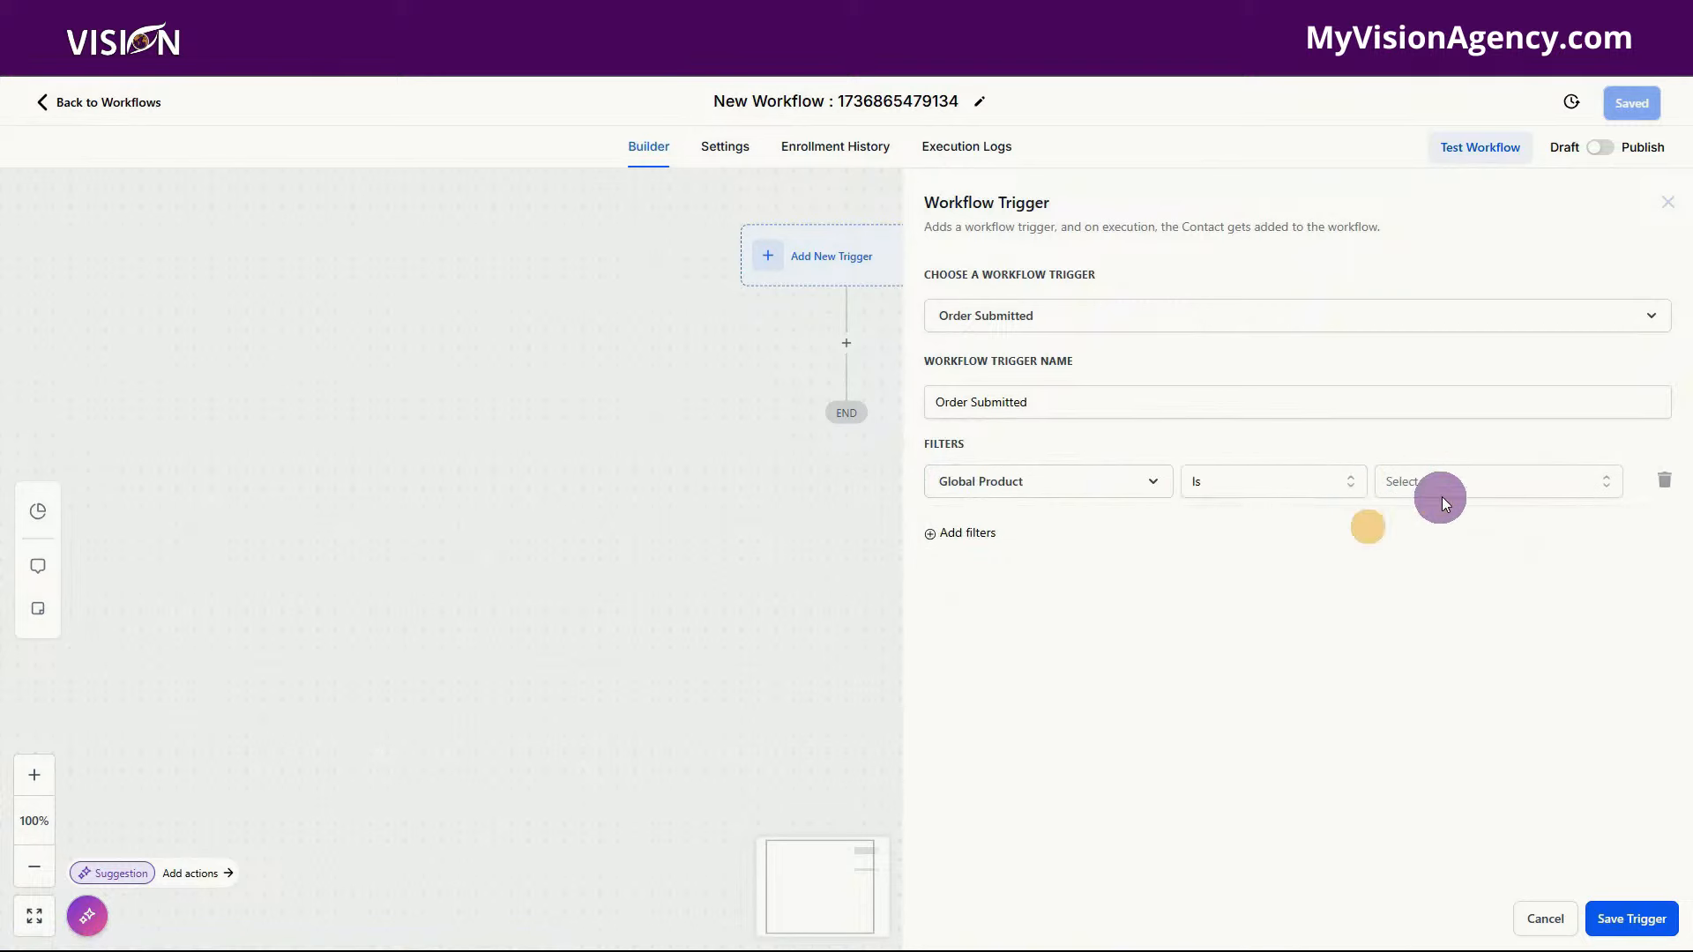
click(1463, 487)
text(comm)
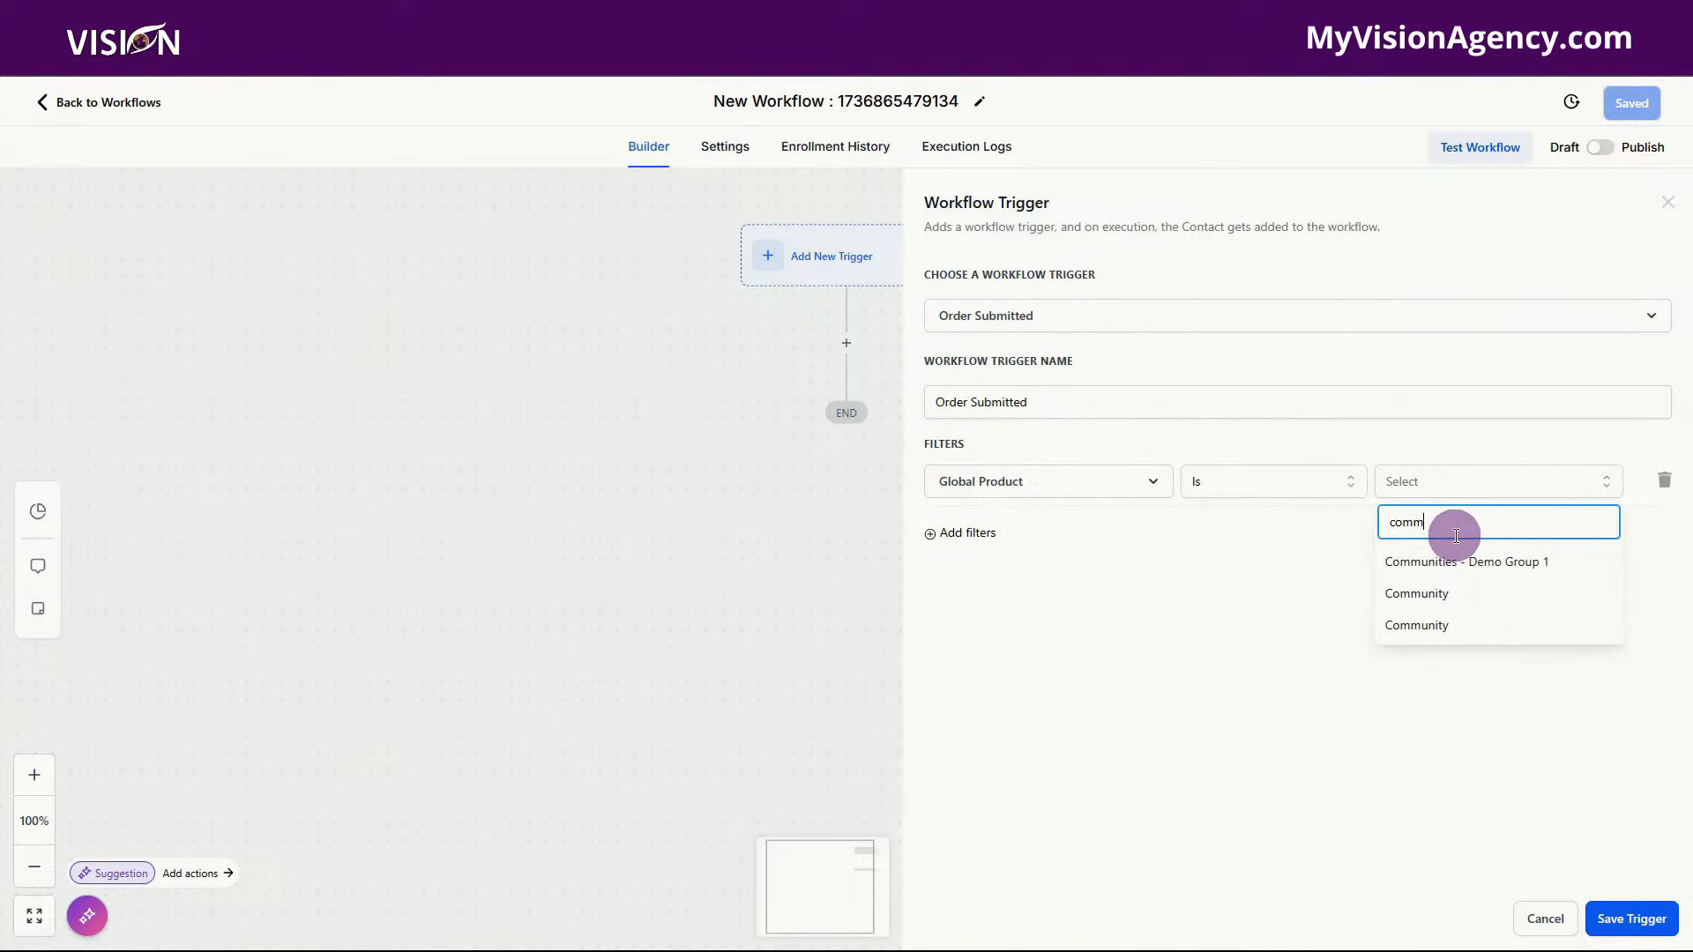
click(1449, 595)
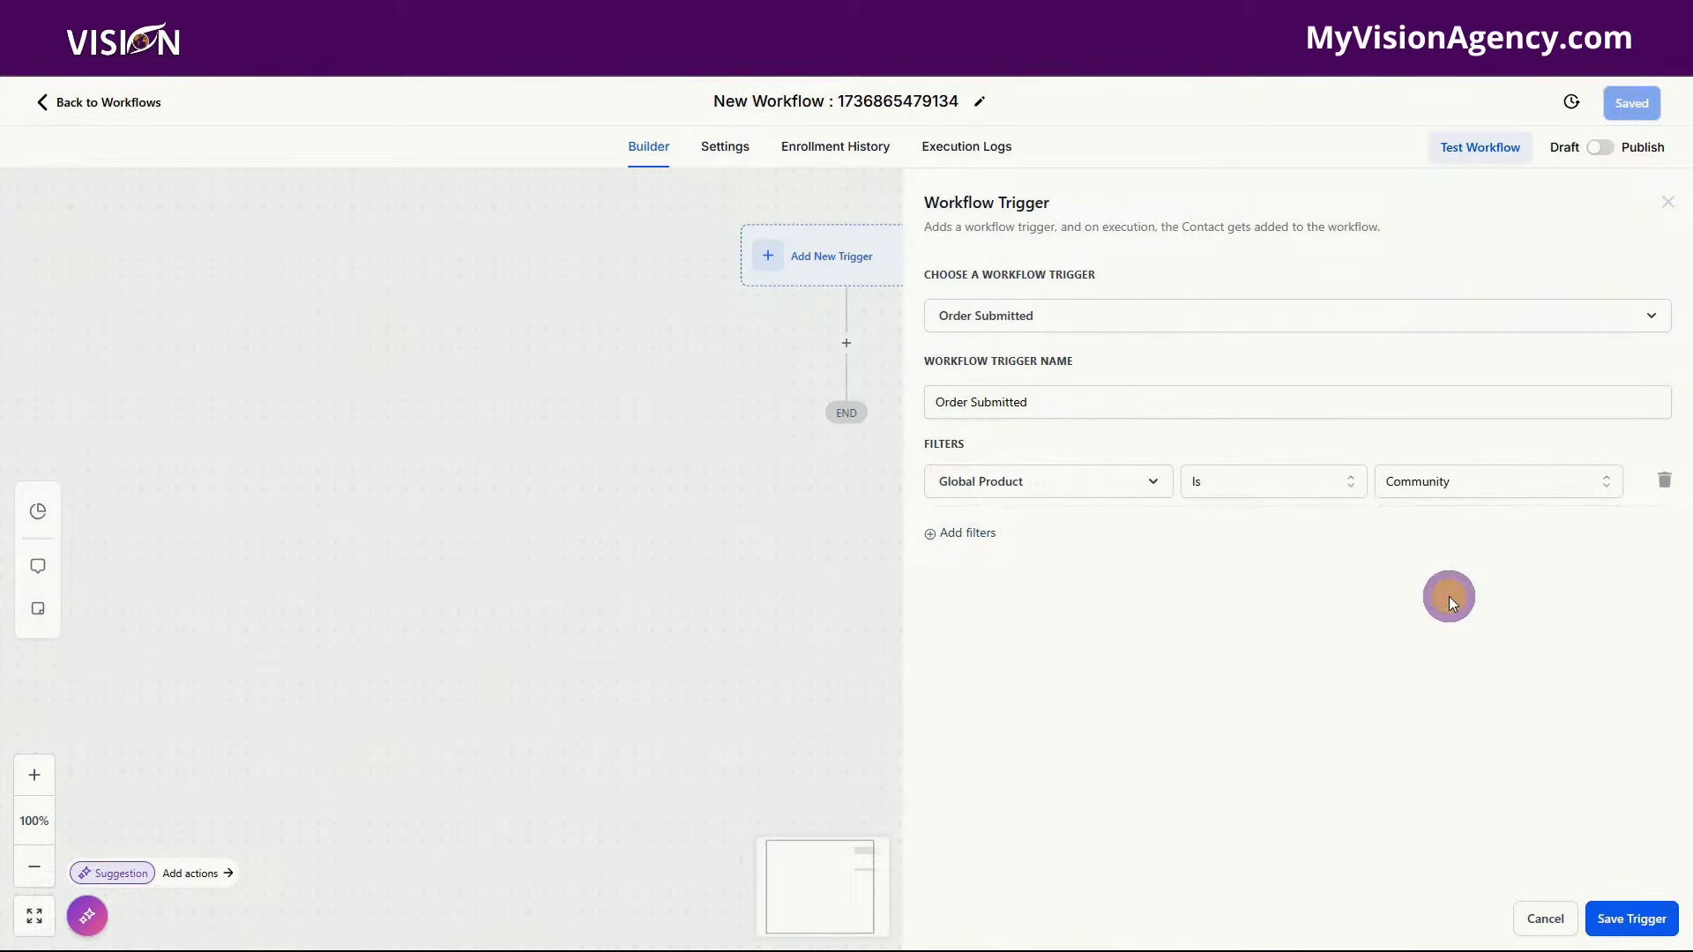
click(1631, 919)
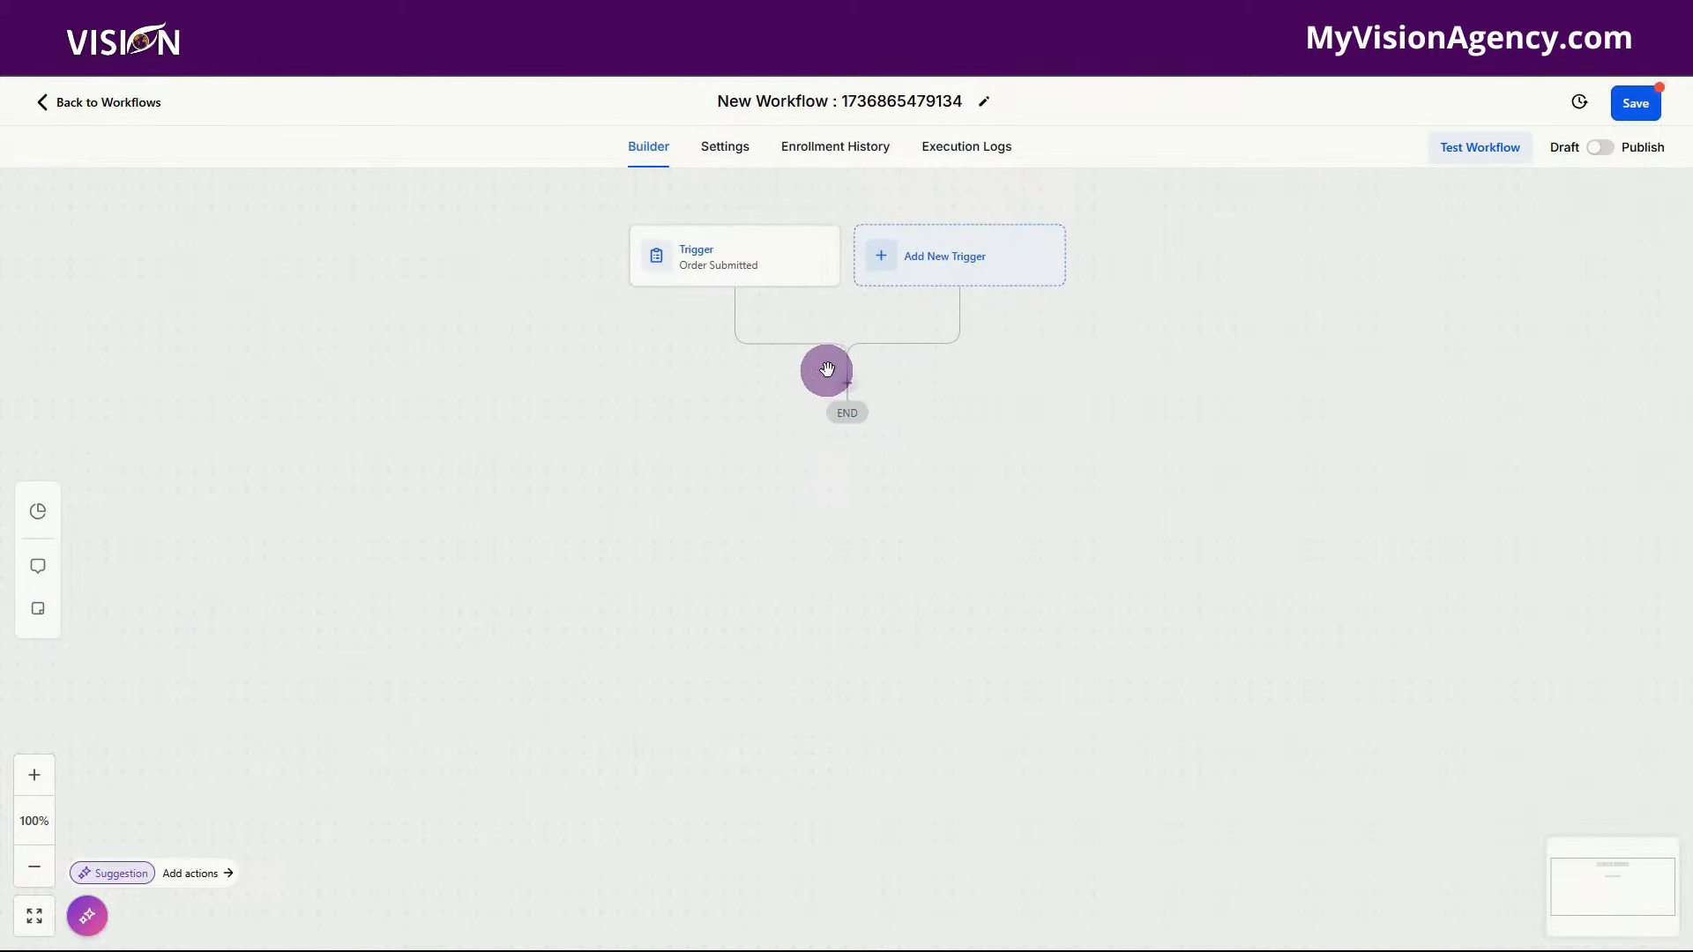
- Add a Grant Group Access action for Demo Group 1 below the trigger and save the workflow
click(848, 387)
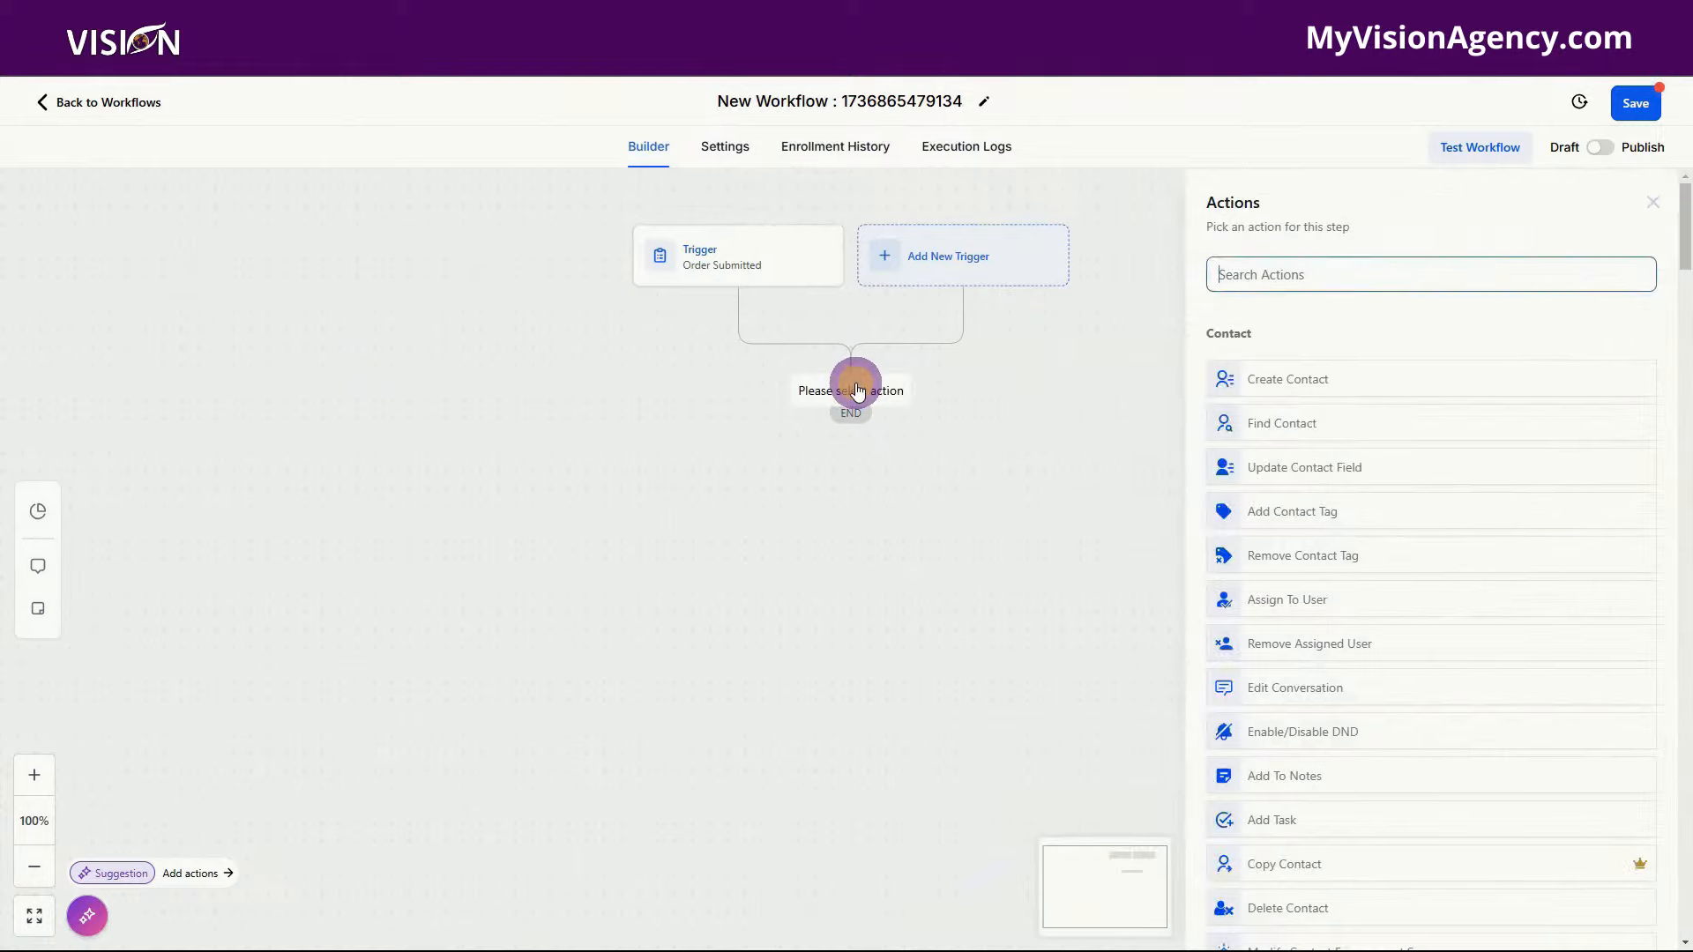
scroll(1443, 416, down, 5)
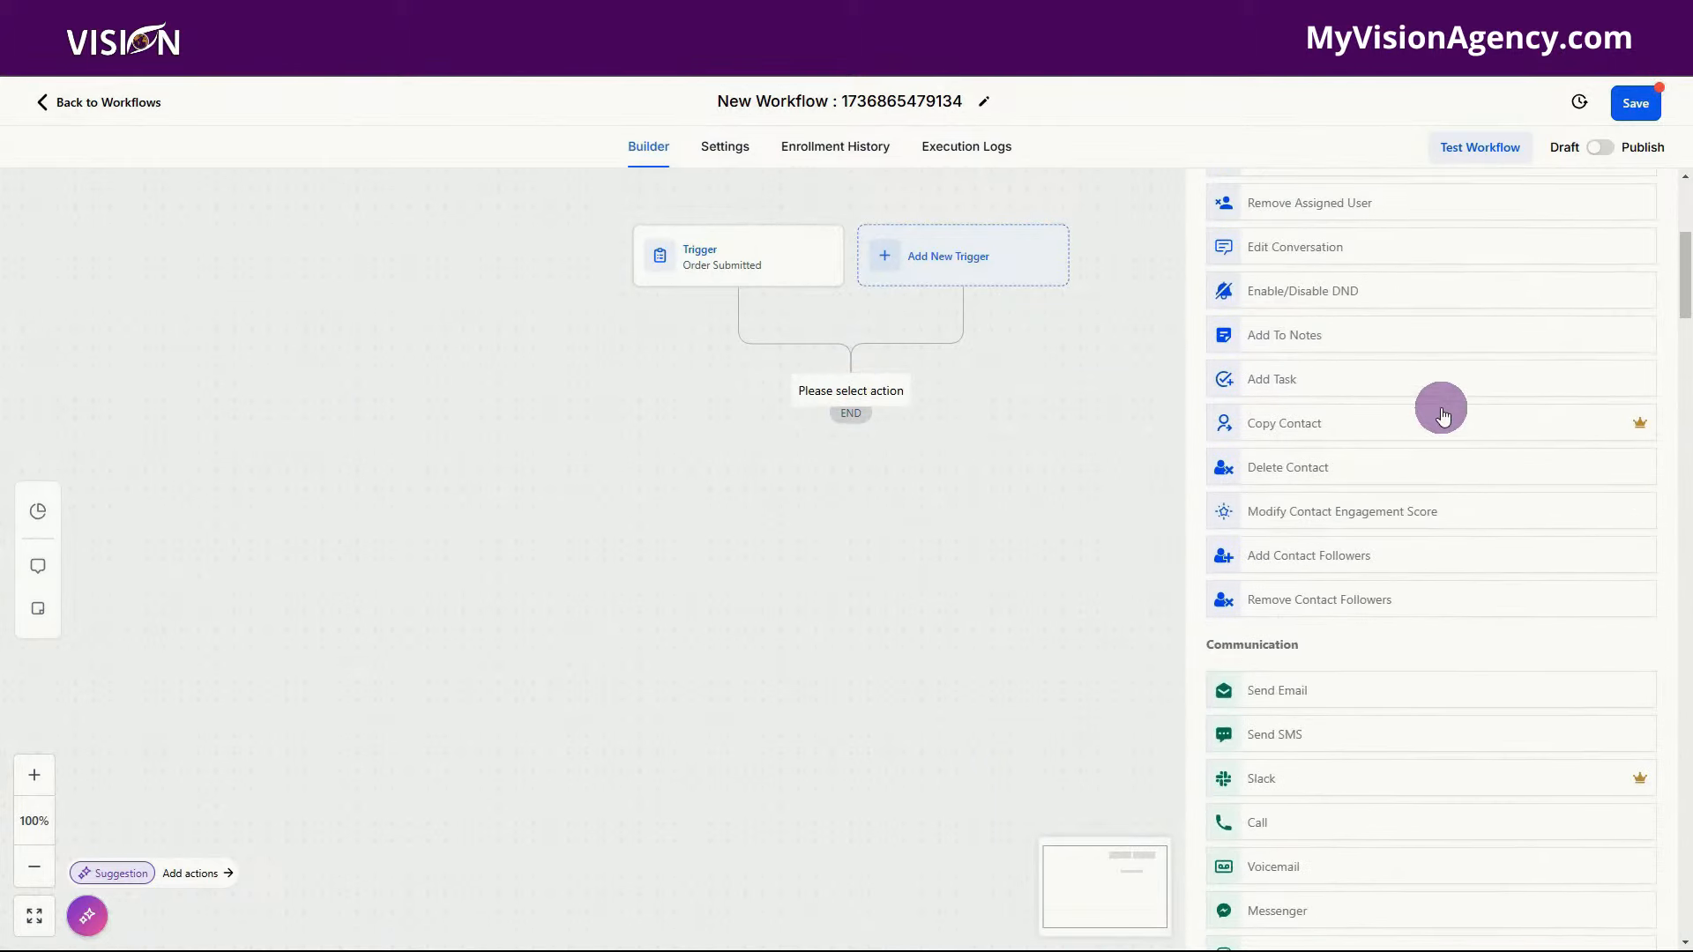
scroll(1443, 416, down, 15)
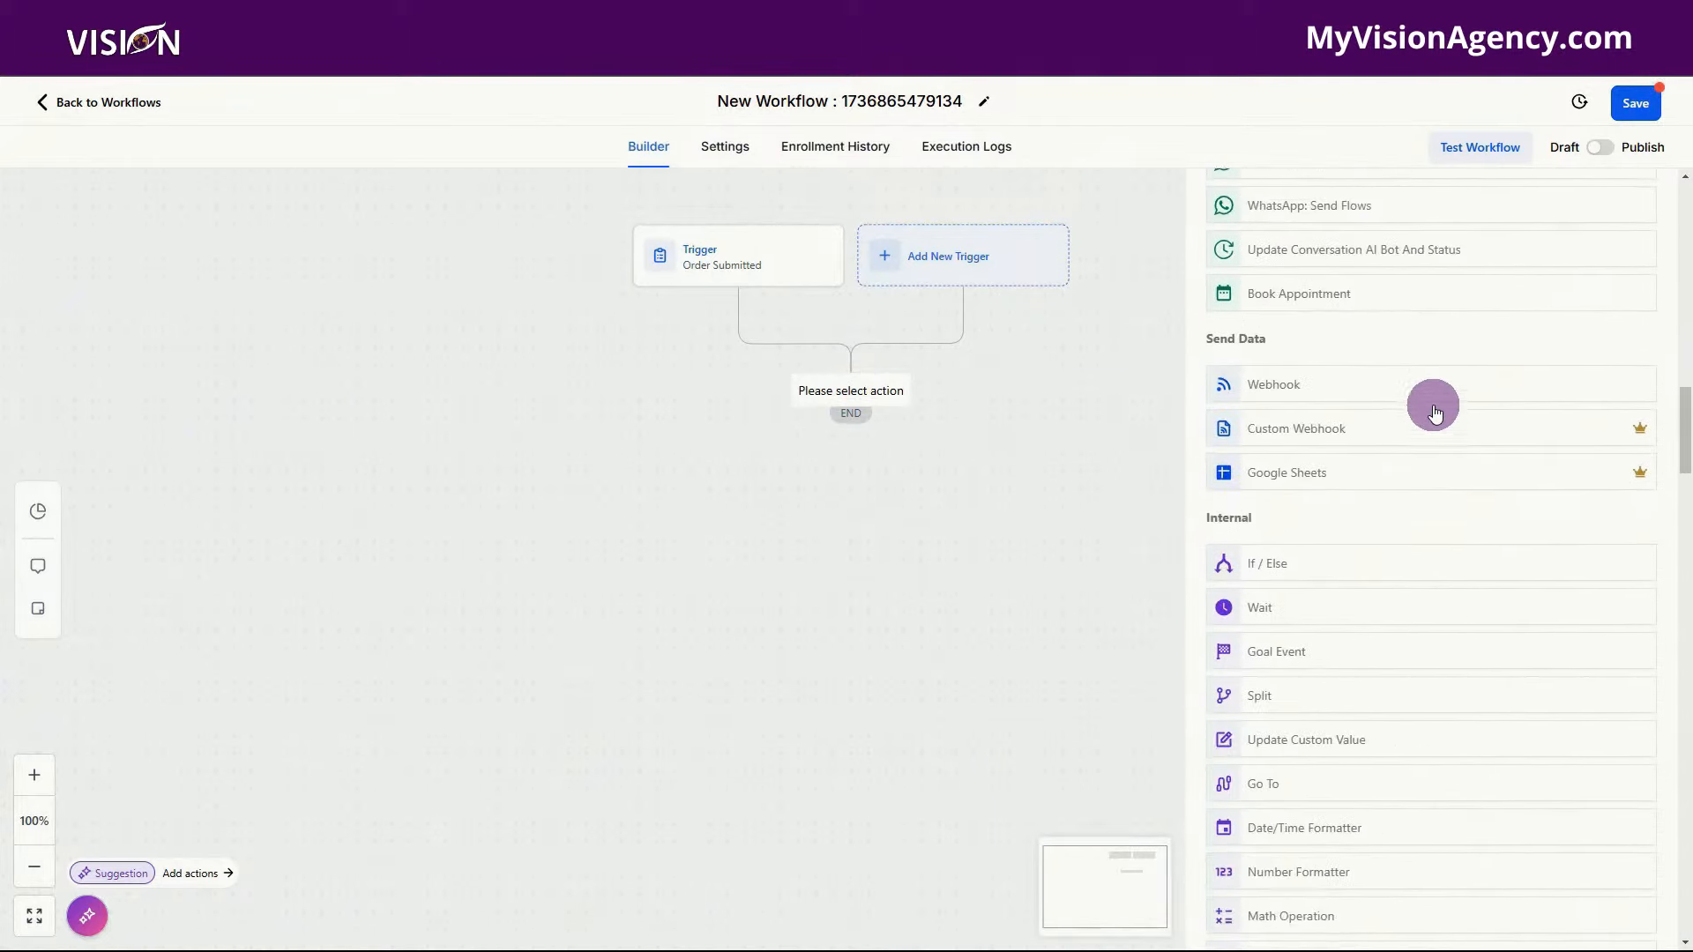
scroll(1433, 412, down, 10)
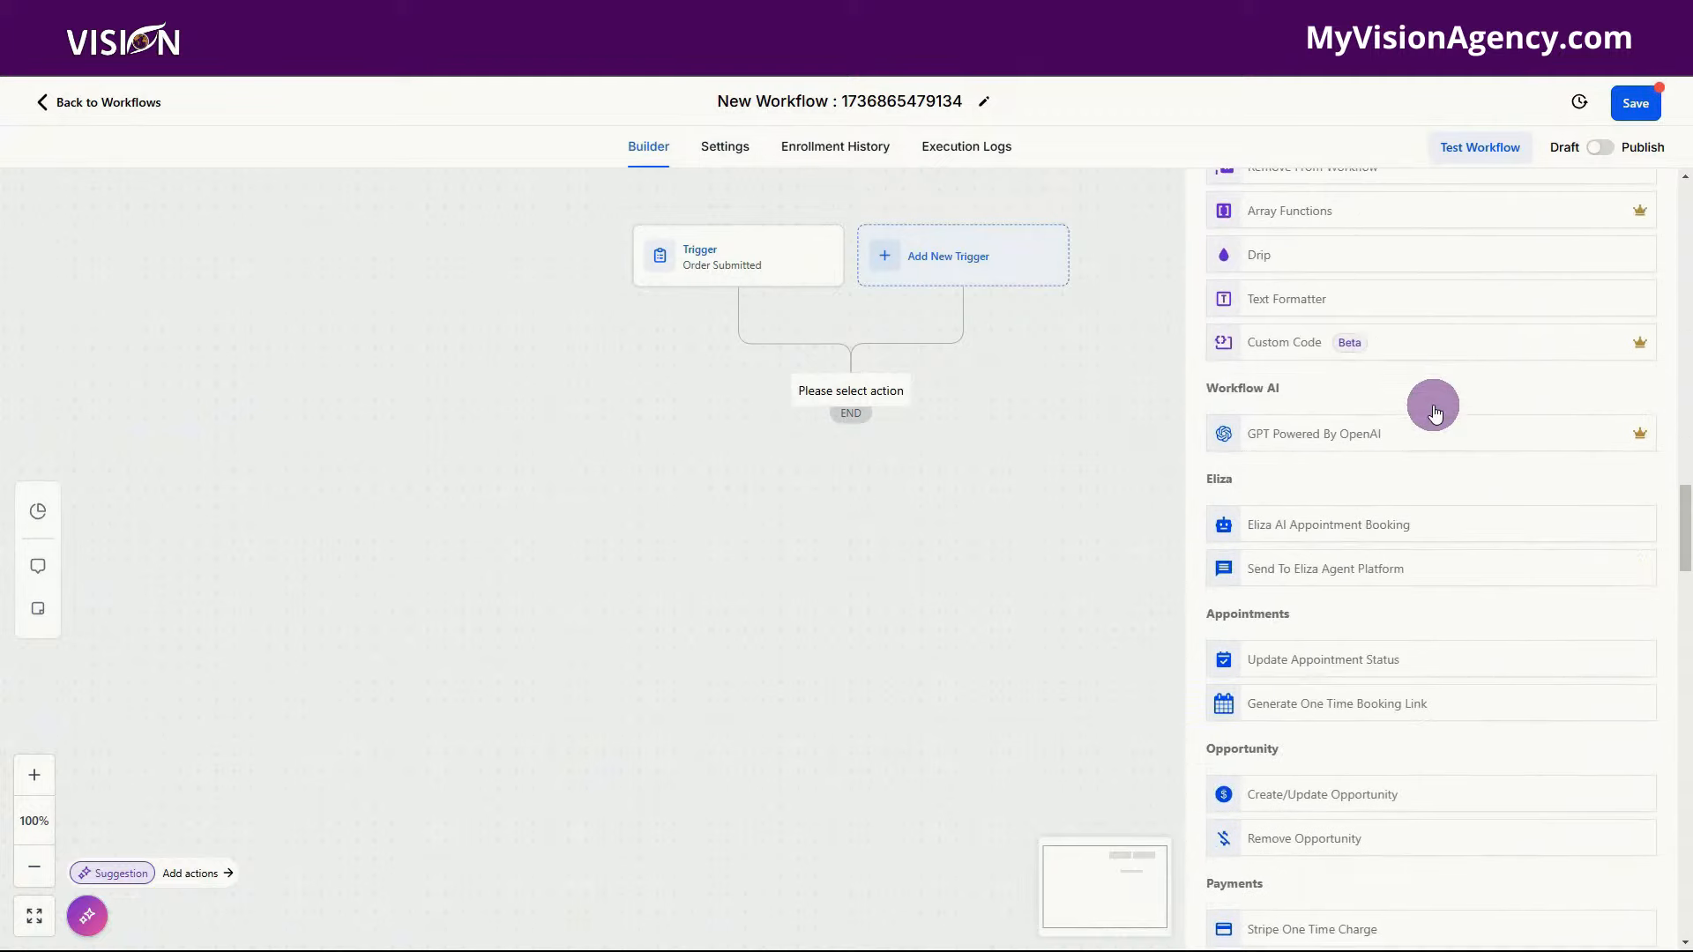
scroll(1433, 412, down, 16)
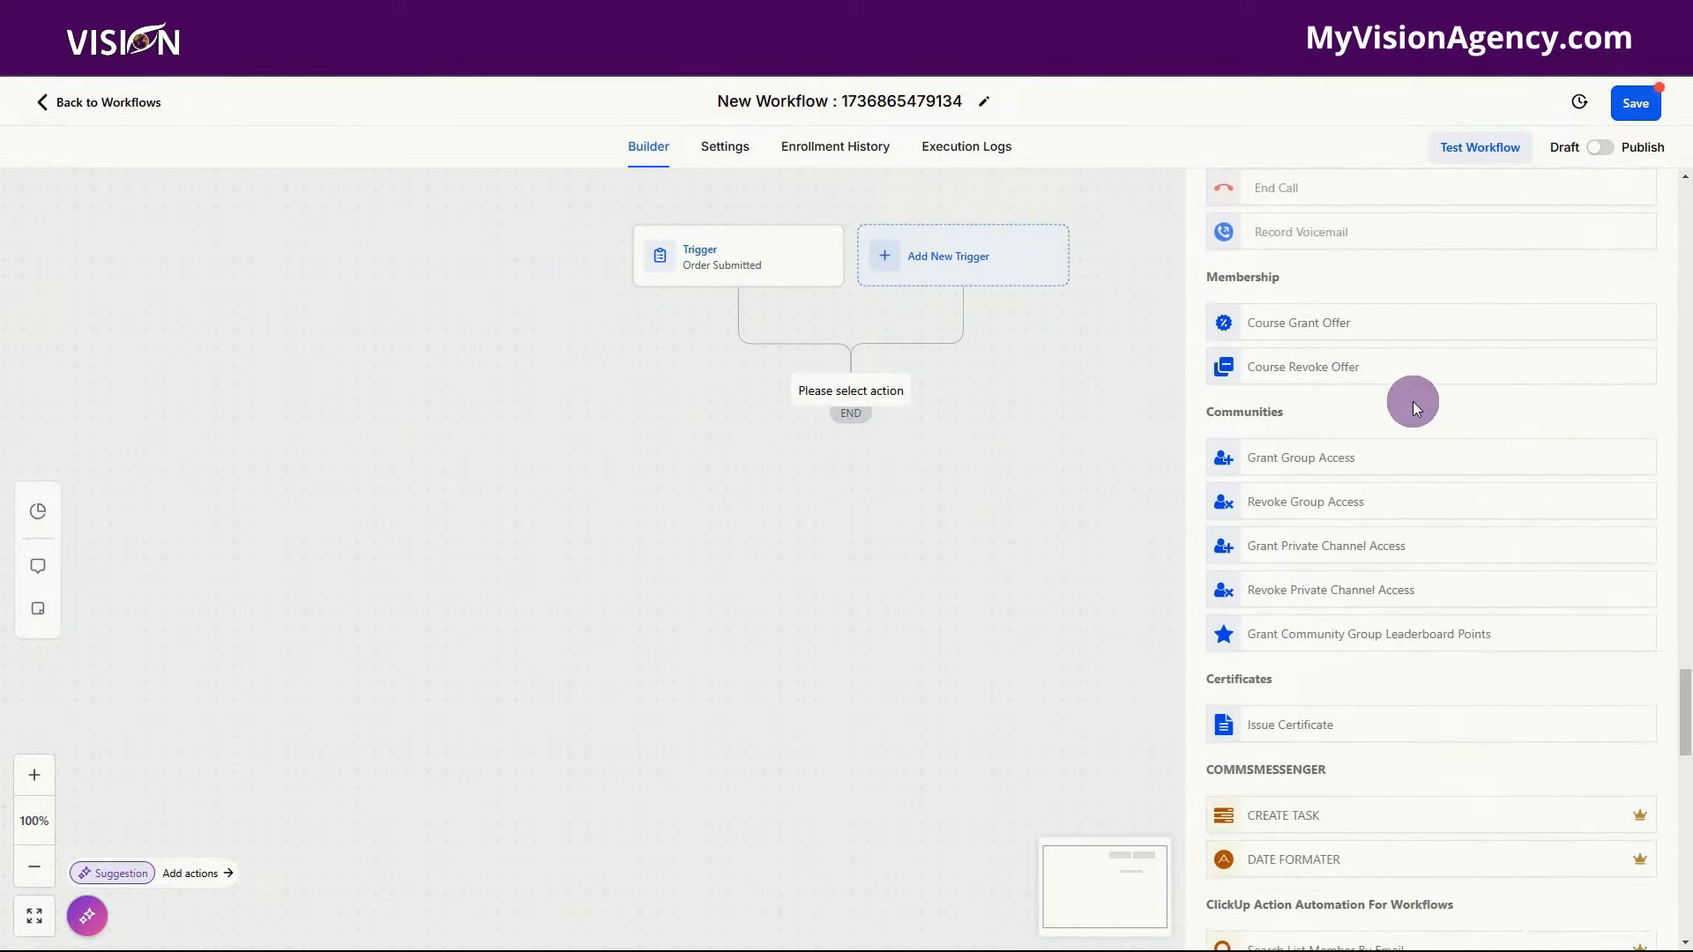
click(1327, 466)
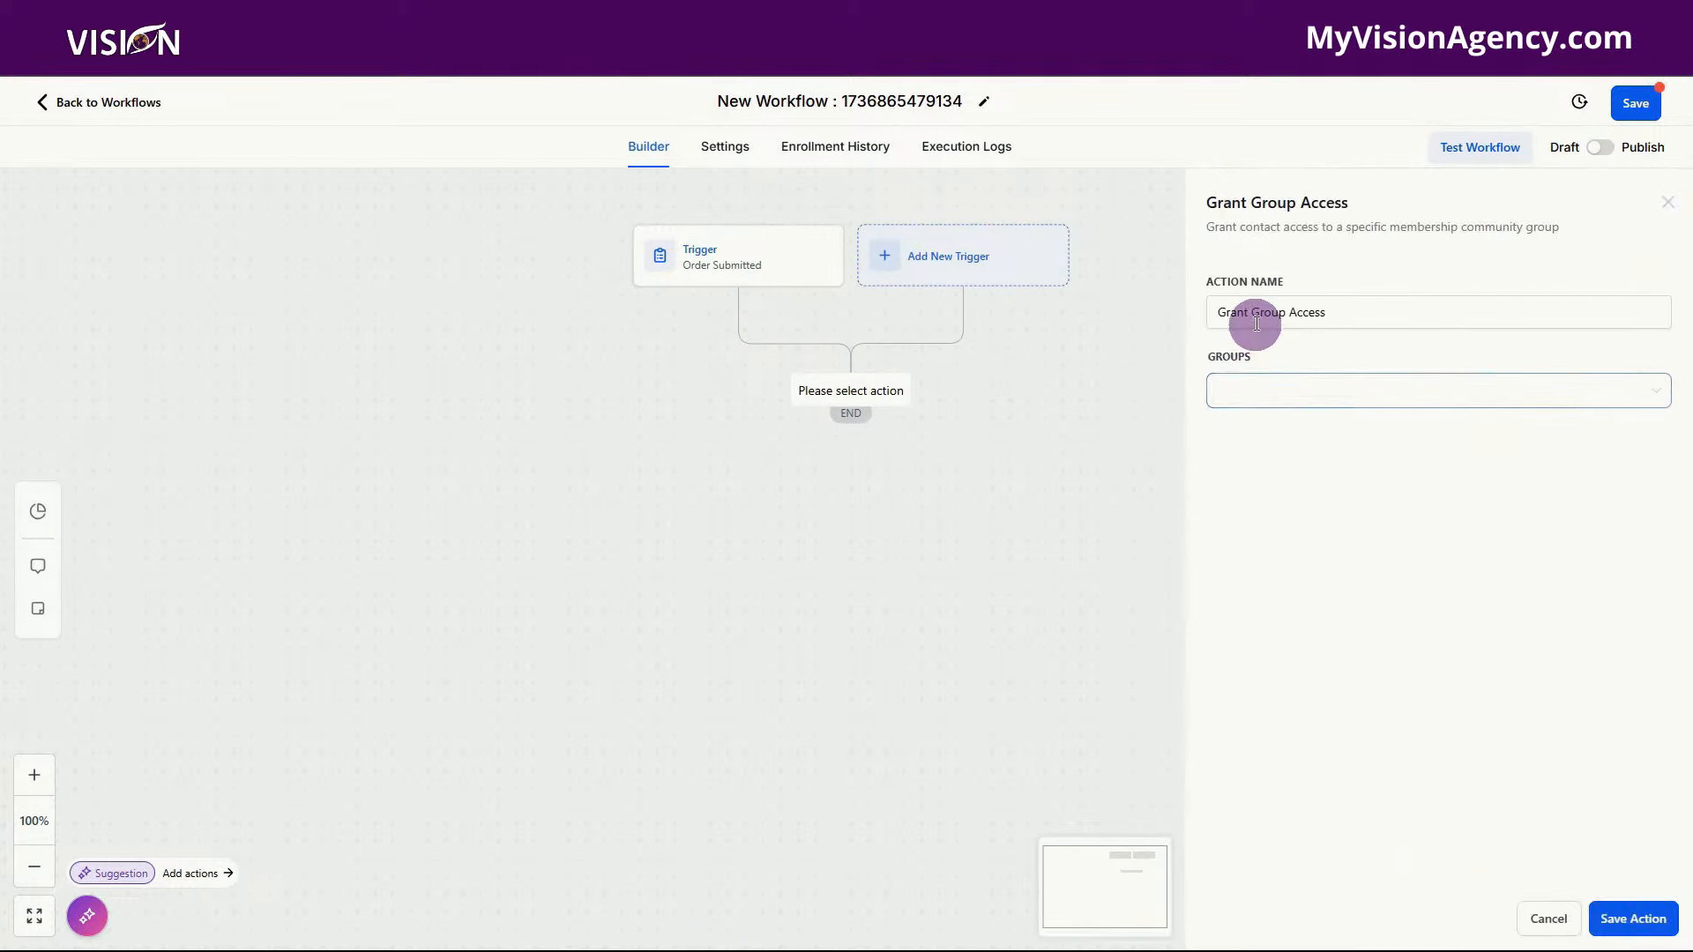
click(1256, 387)
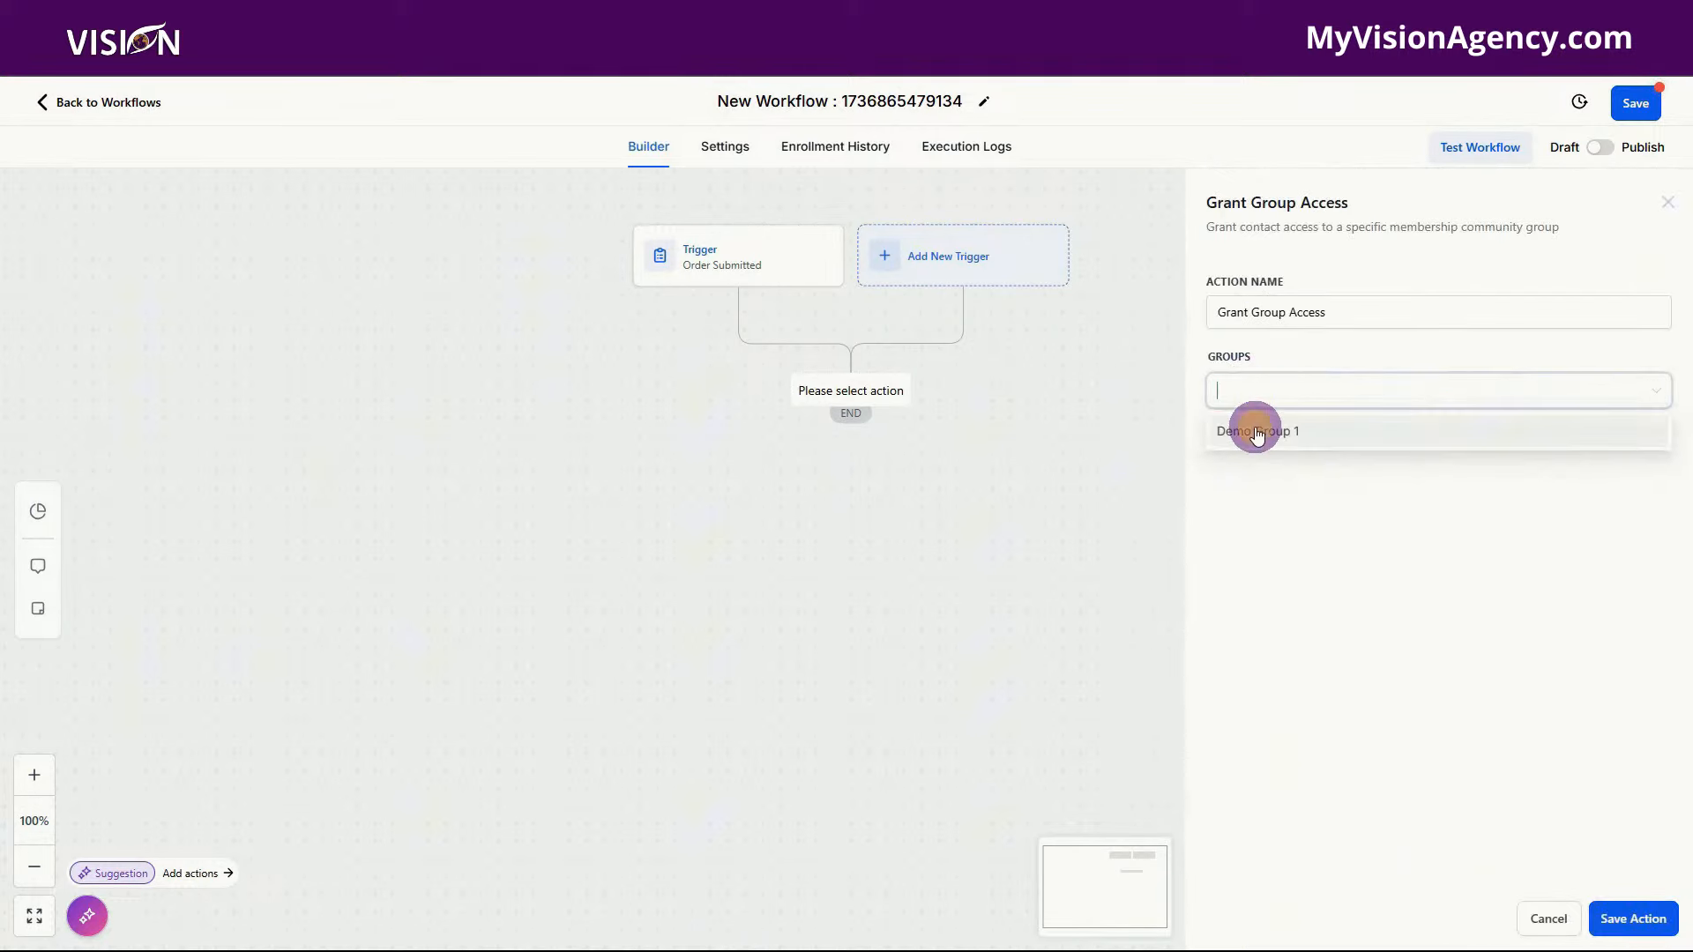
click(1255, 427)
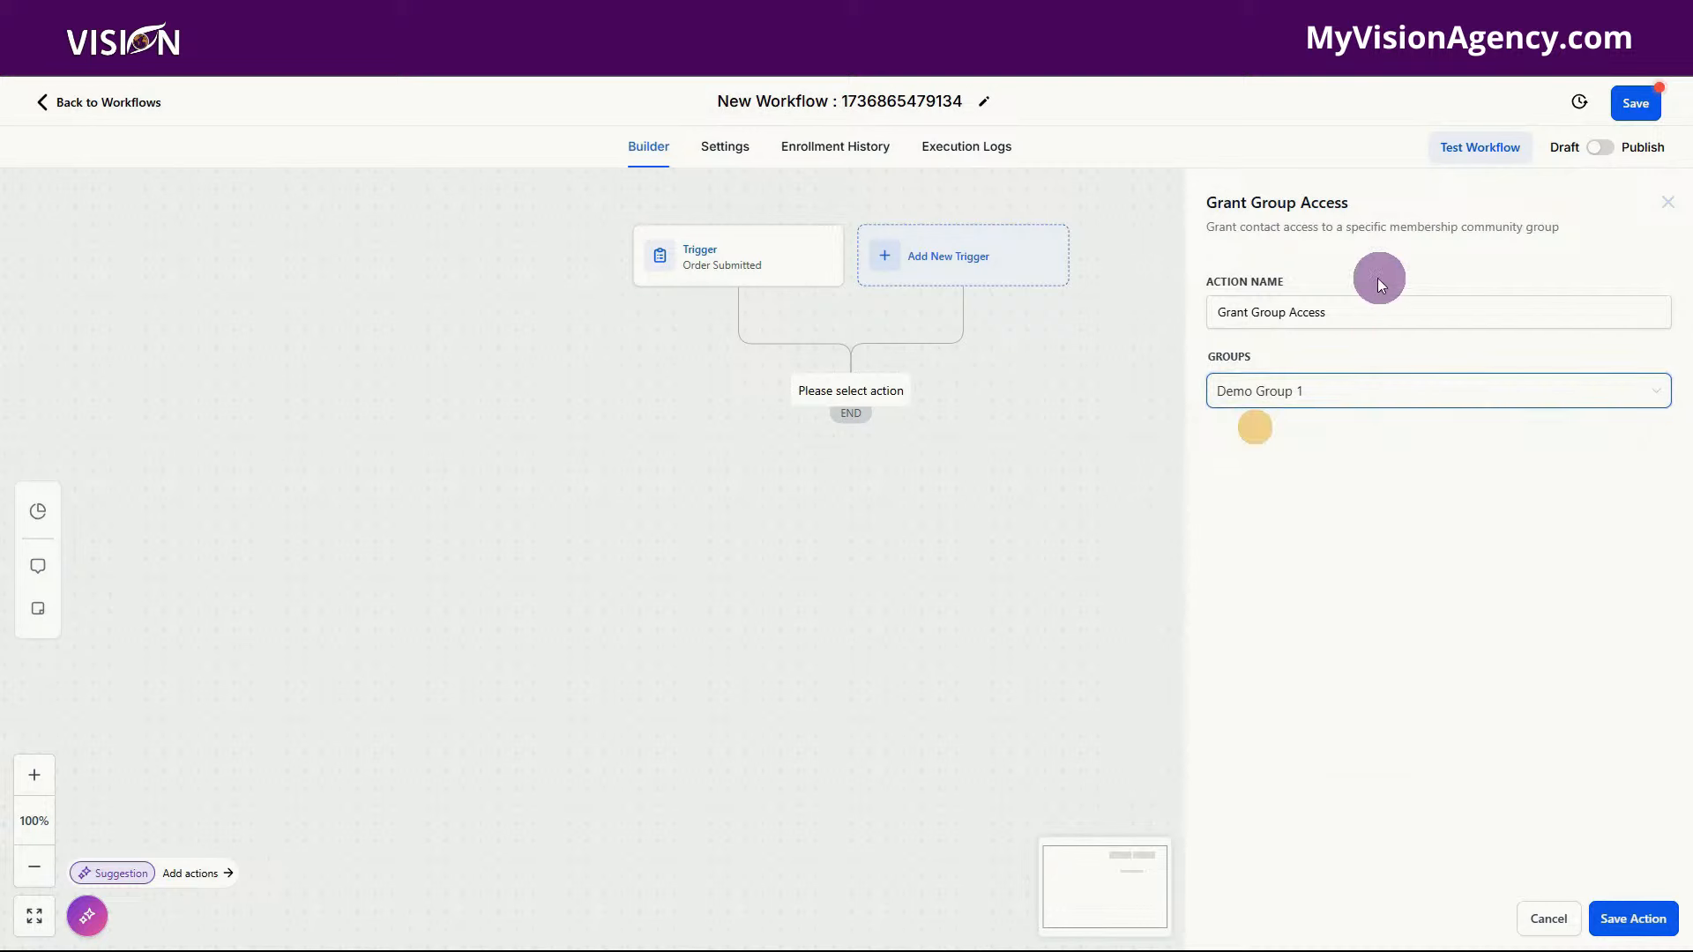
click(1638, 919)
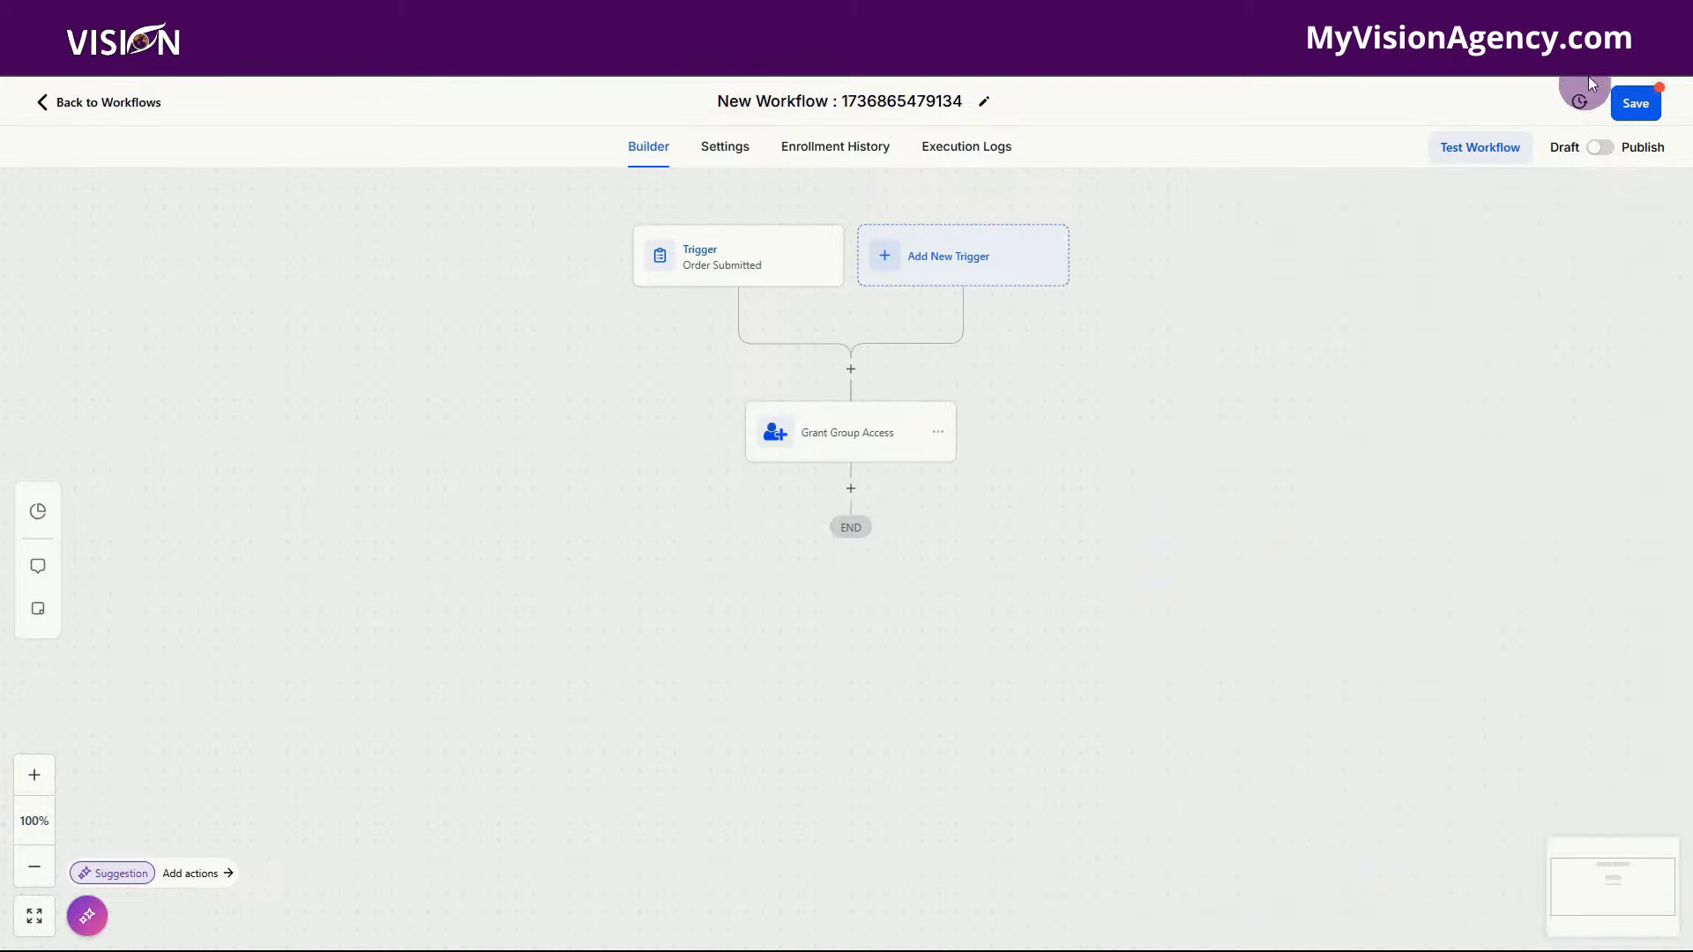
click(1633, 102)
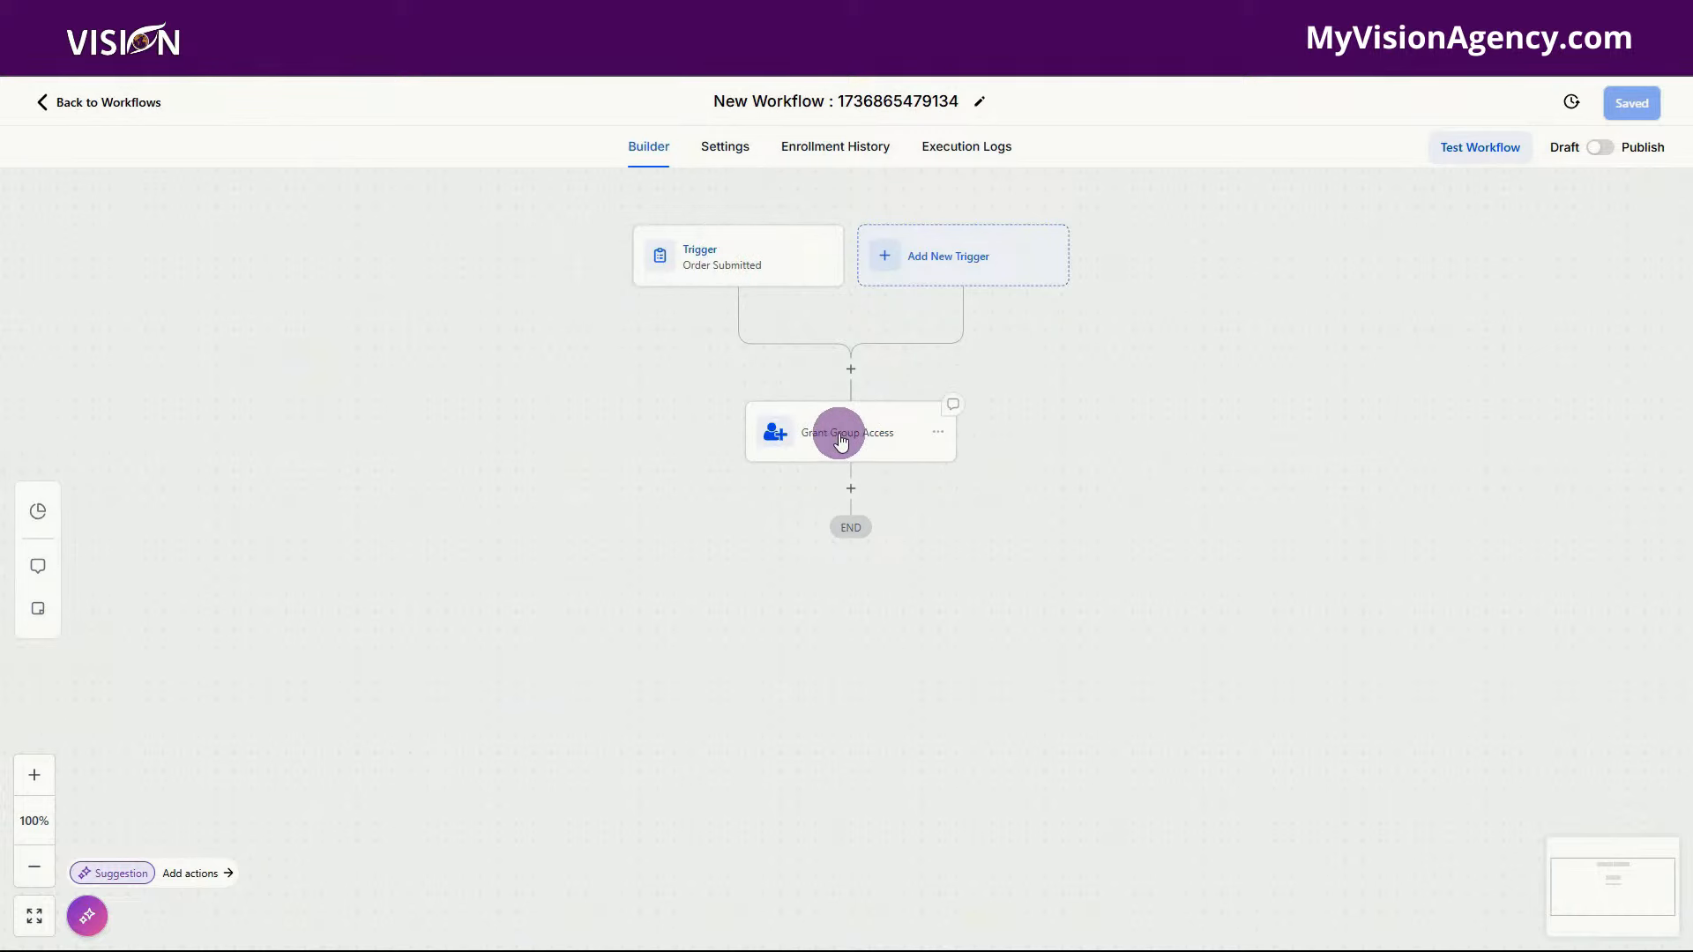
- Search for email actions to follow Grant Group Access, and return to the workflow list without adding one
click(850, 485)
text(ema)
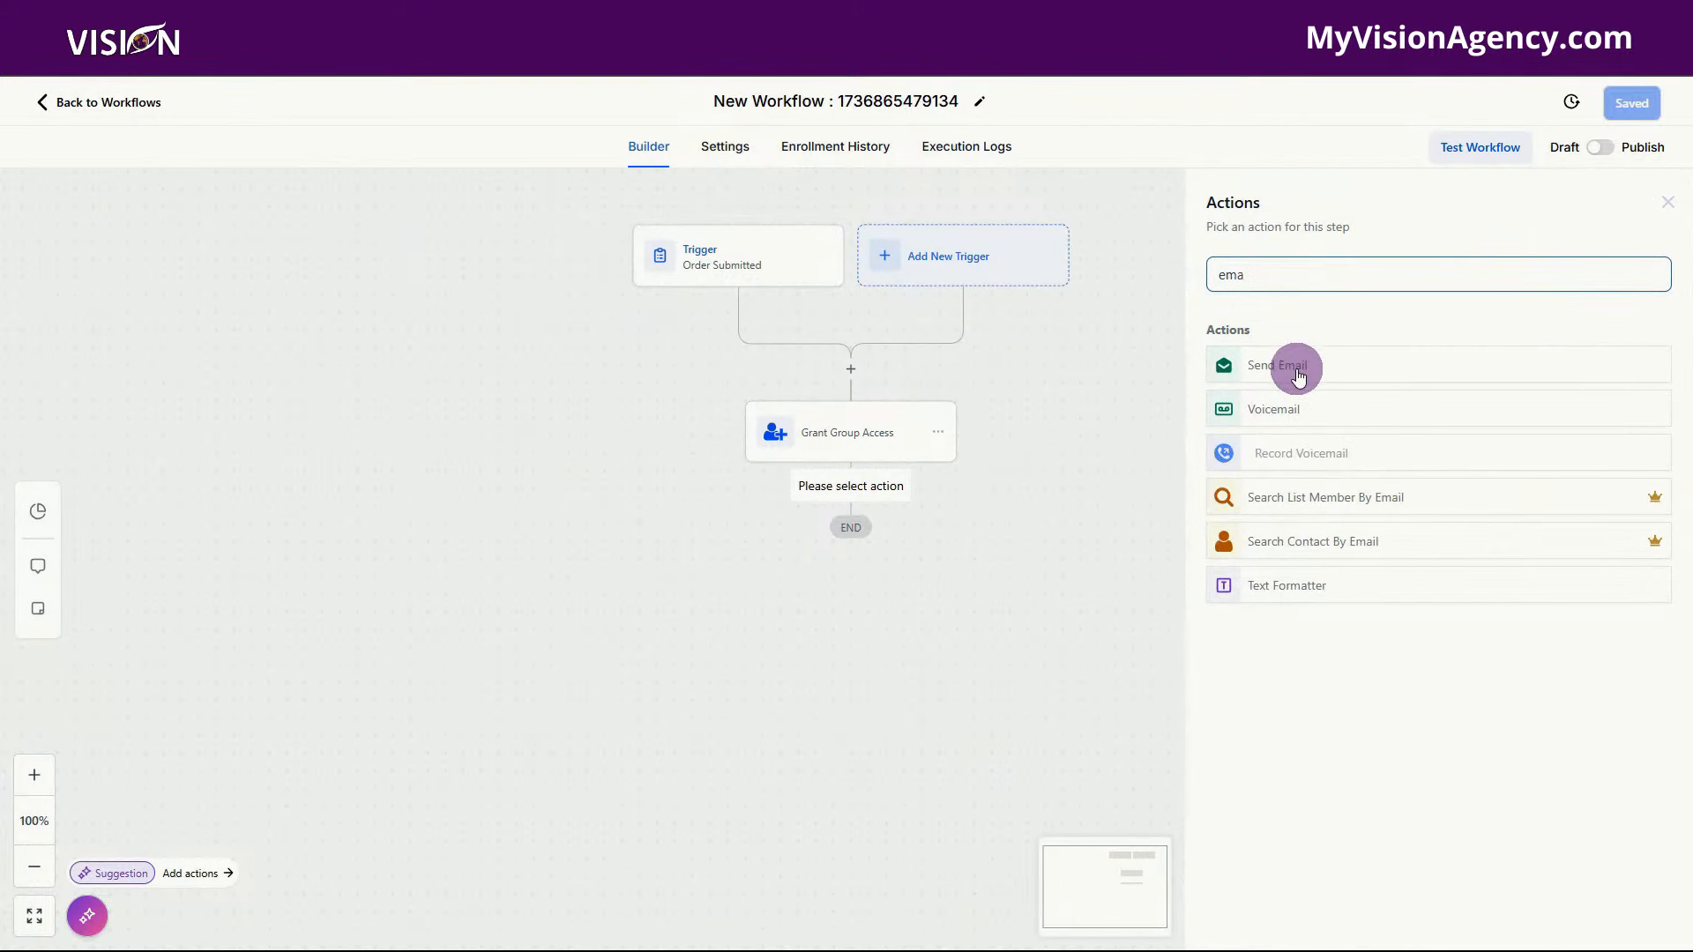
click(130, 104)
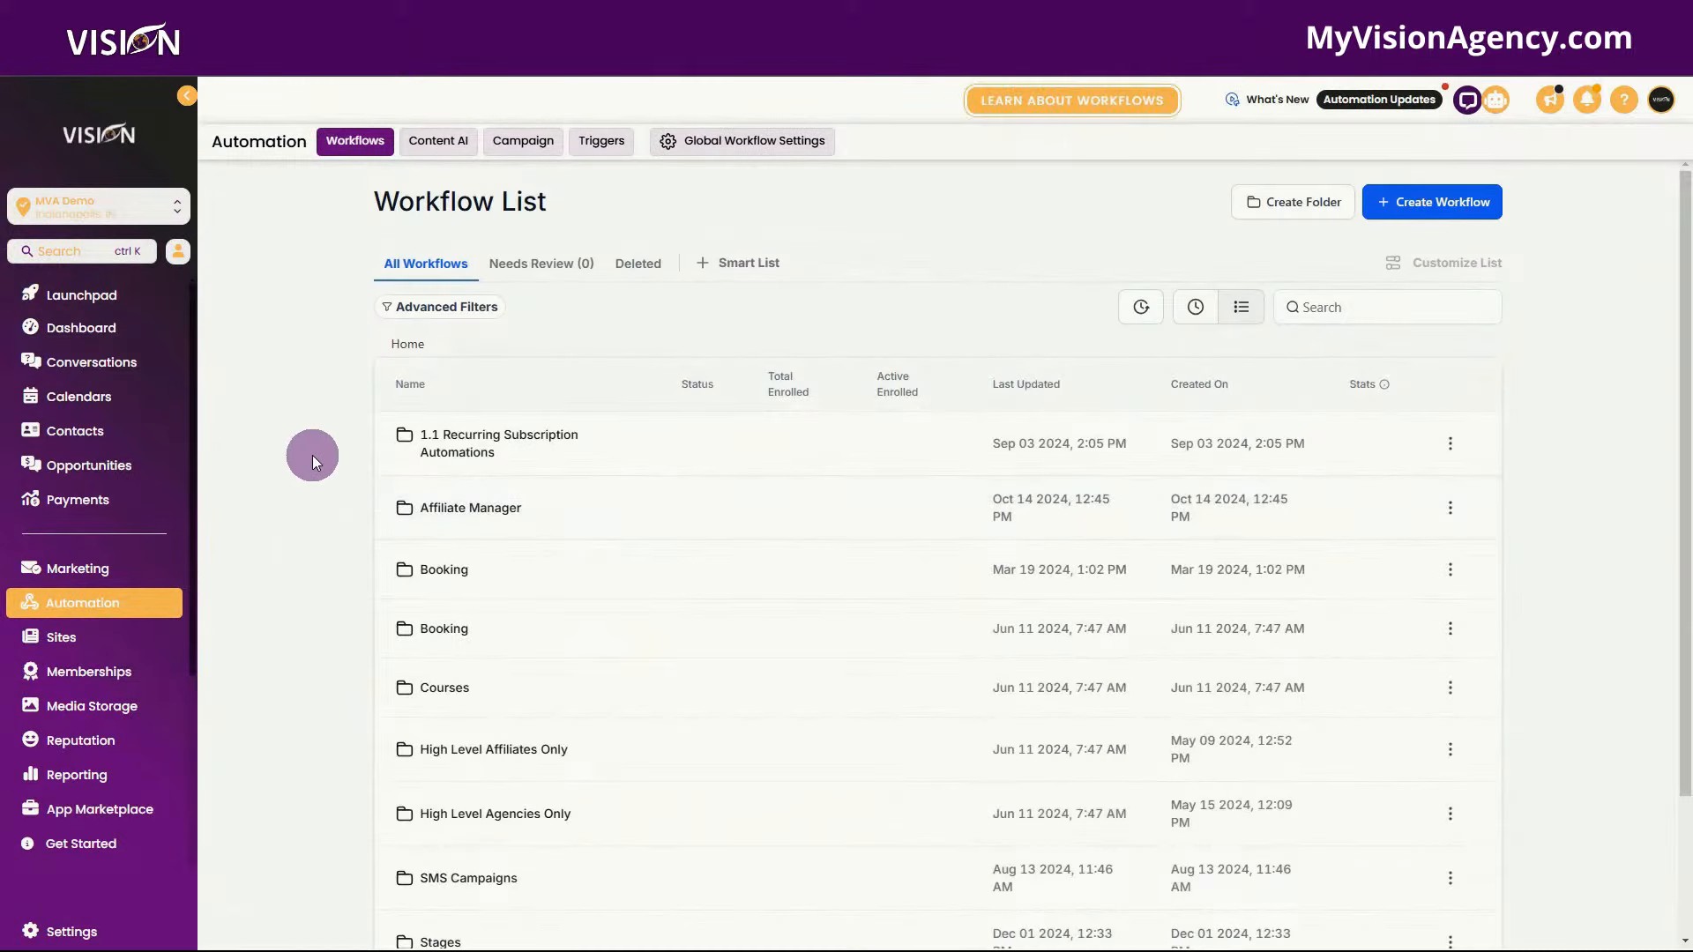
- Open the client portal's Email Settings under Memberships and review the Communities email notifications
click(118, 675)
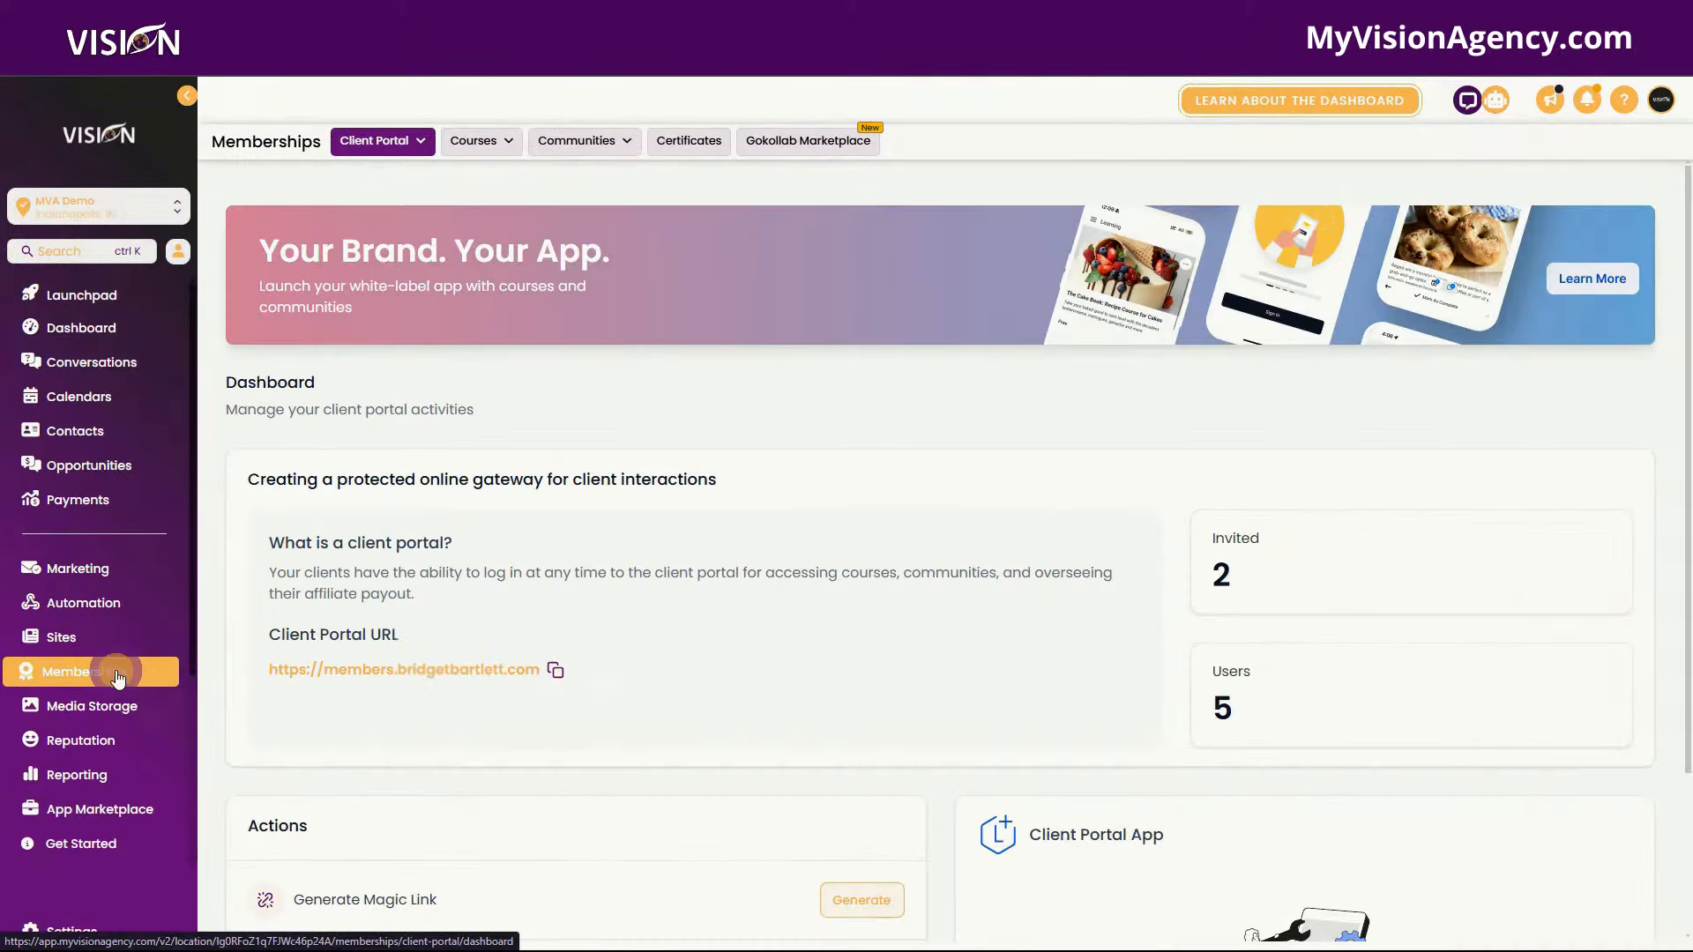
click(403, 144)
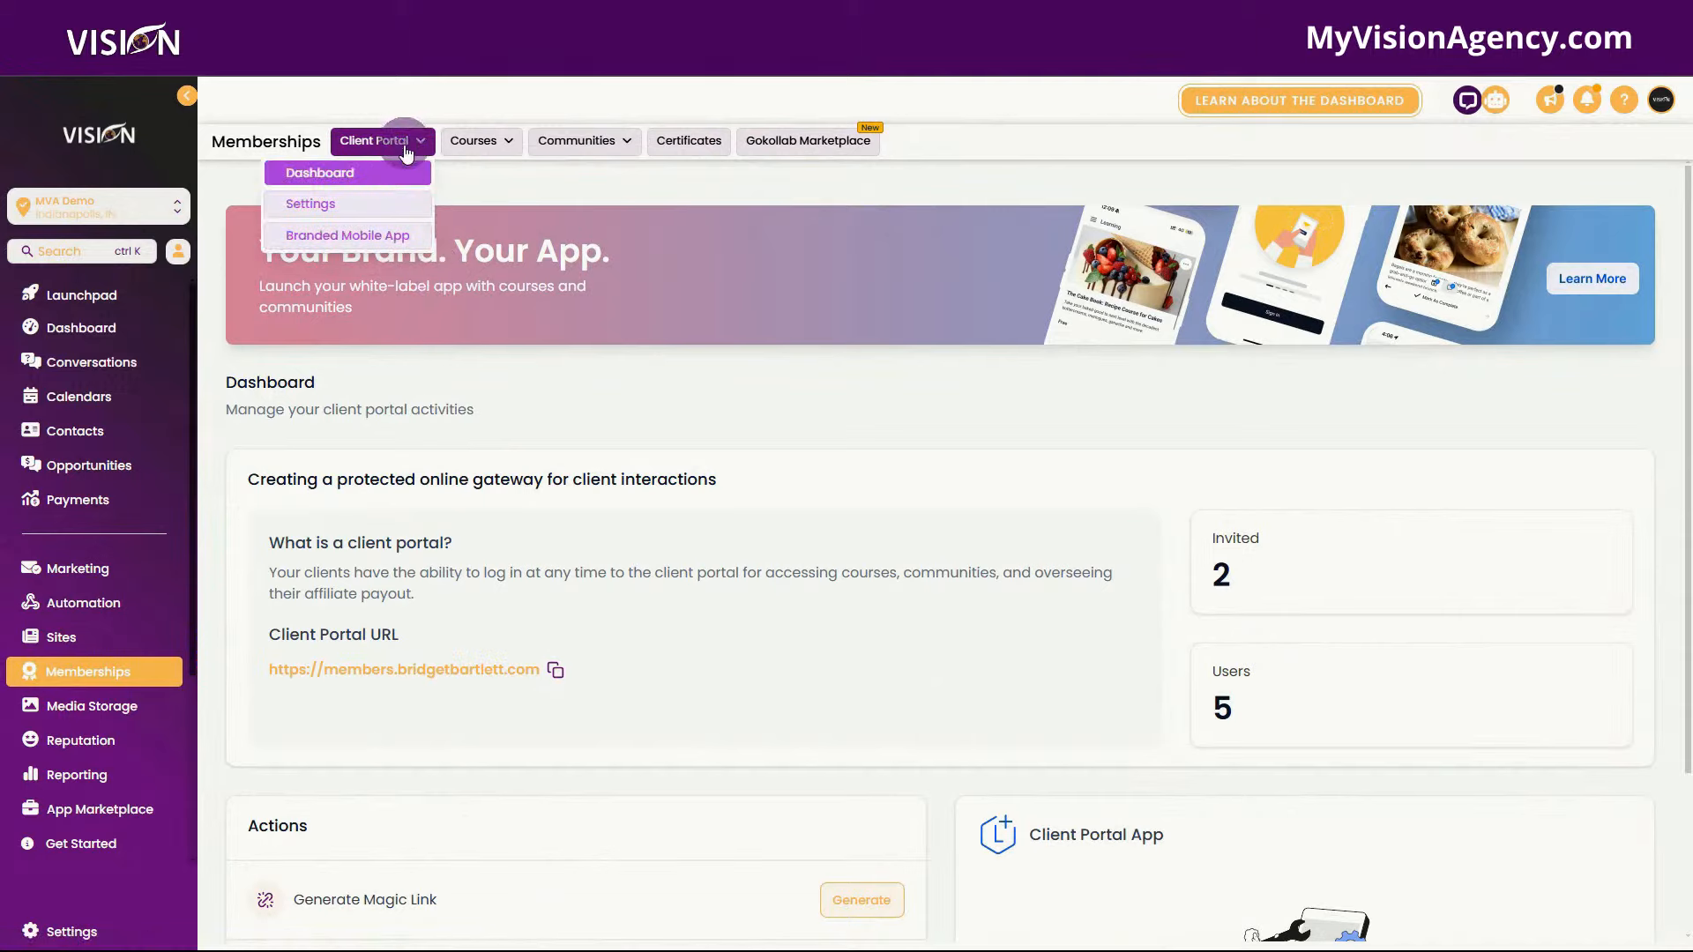
click(380, 208)
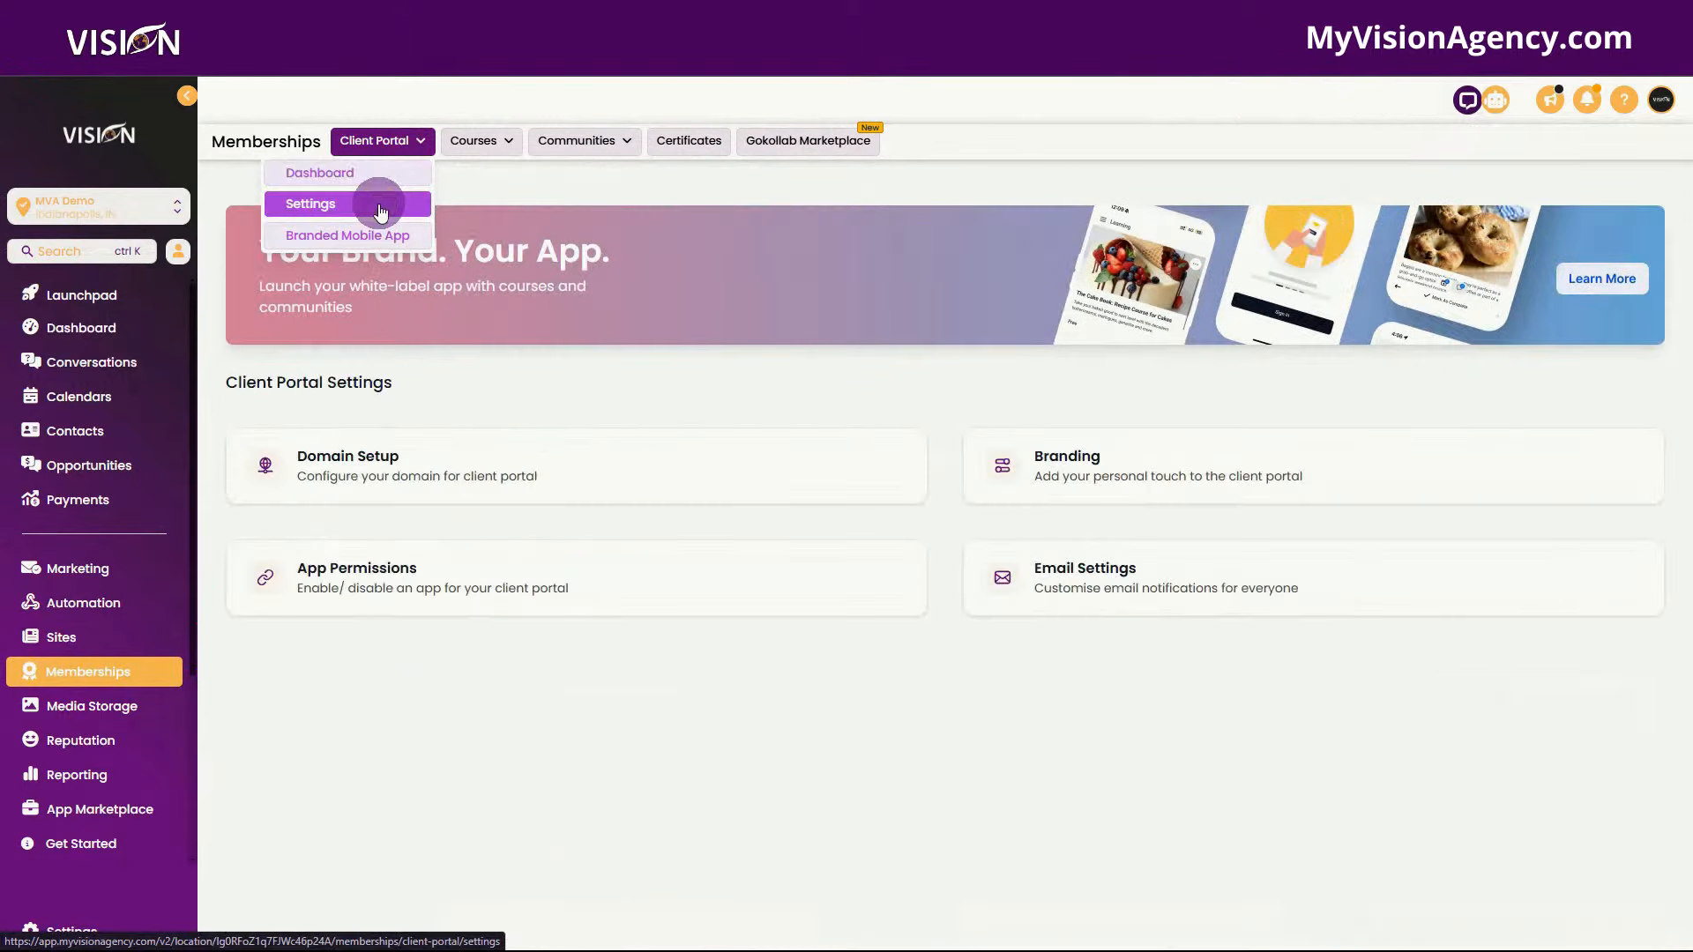
click(1146, 581)
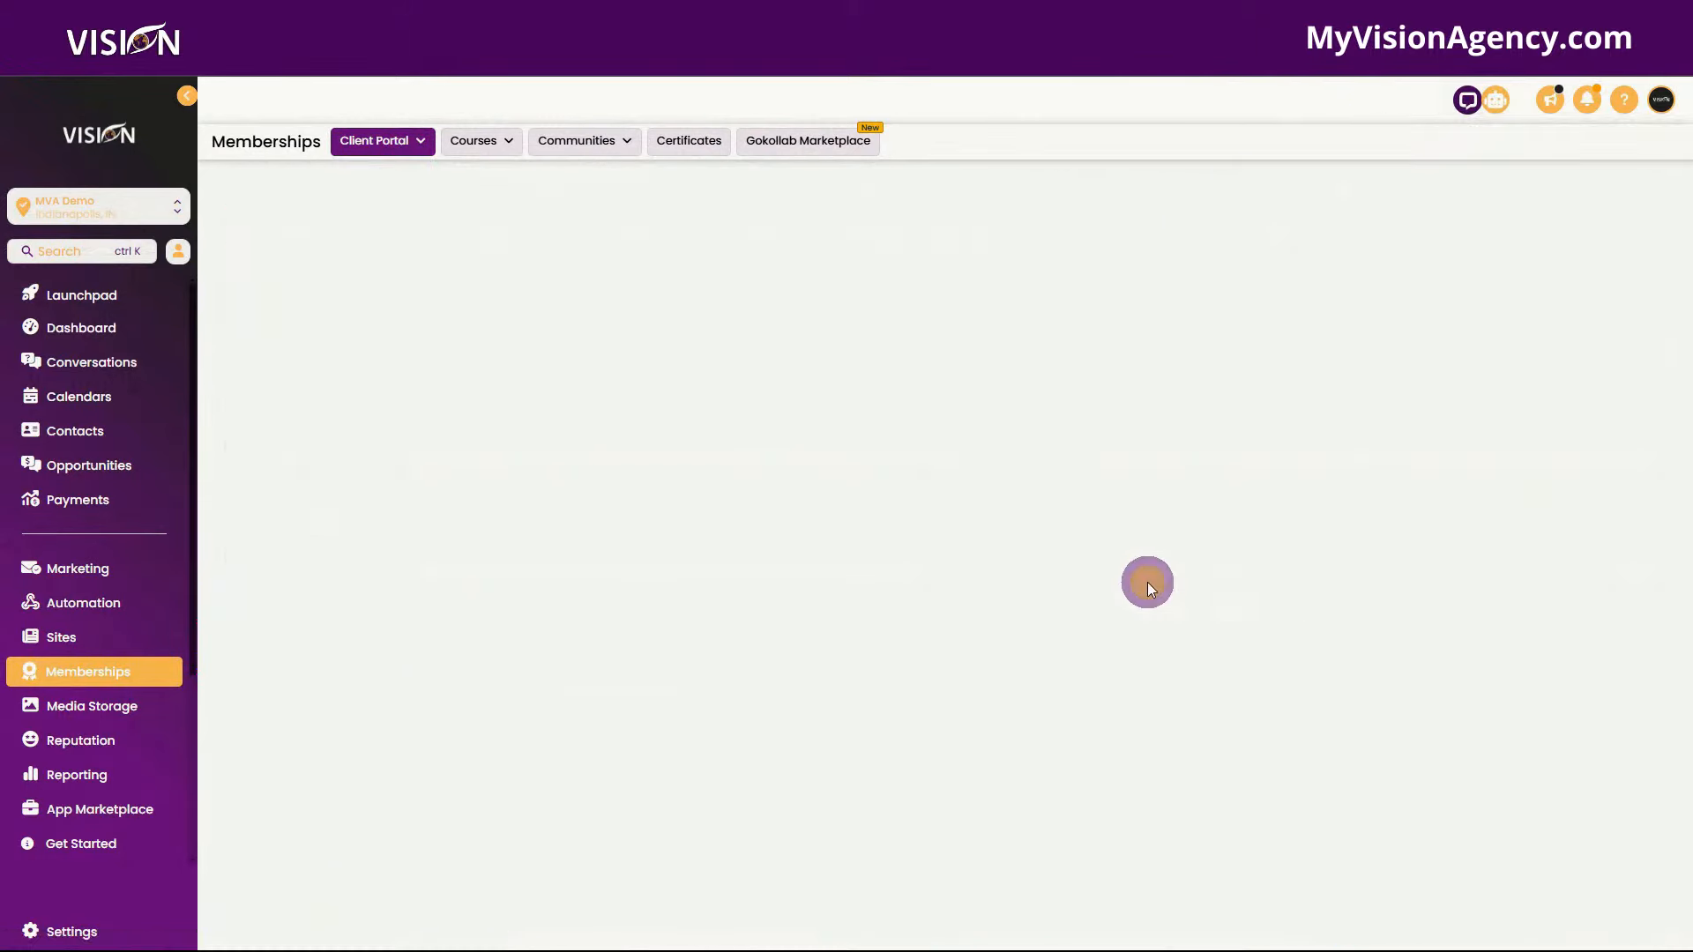
scroll(878, 468, down, 4)
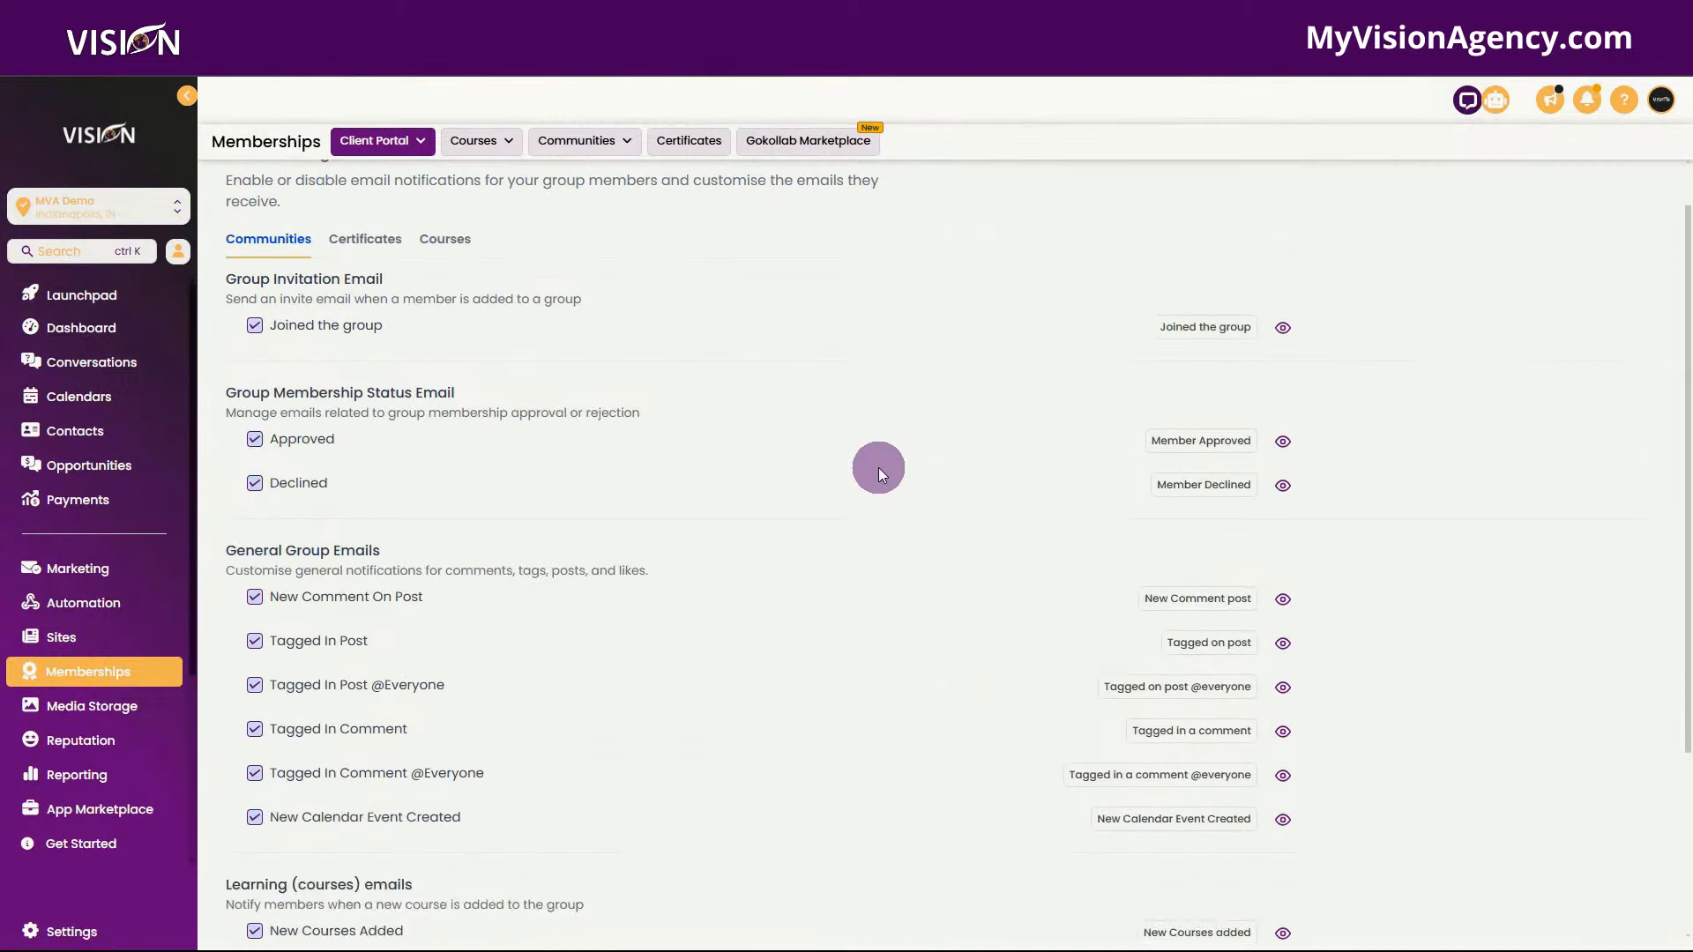
scroll(880, 466, up, 4)
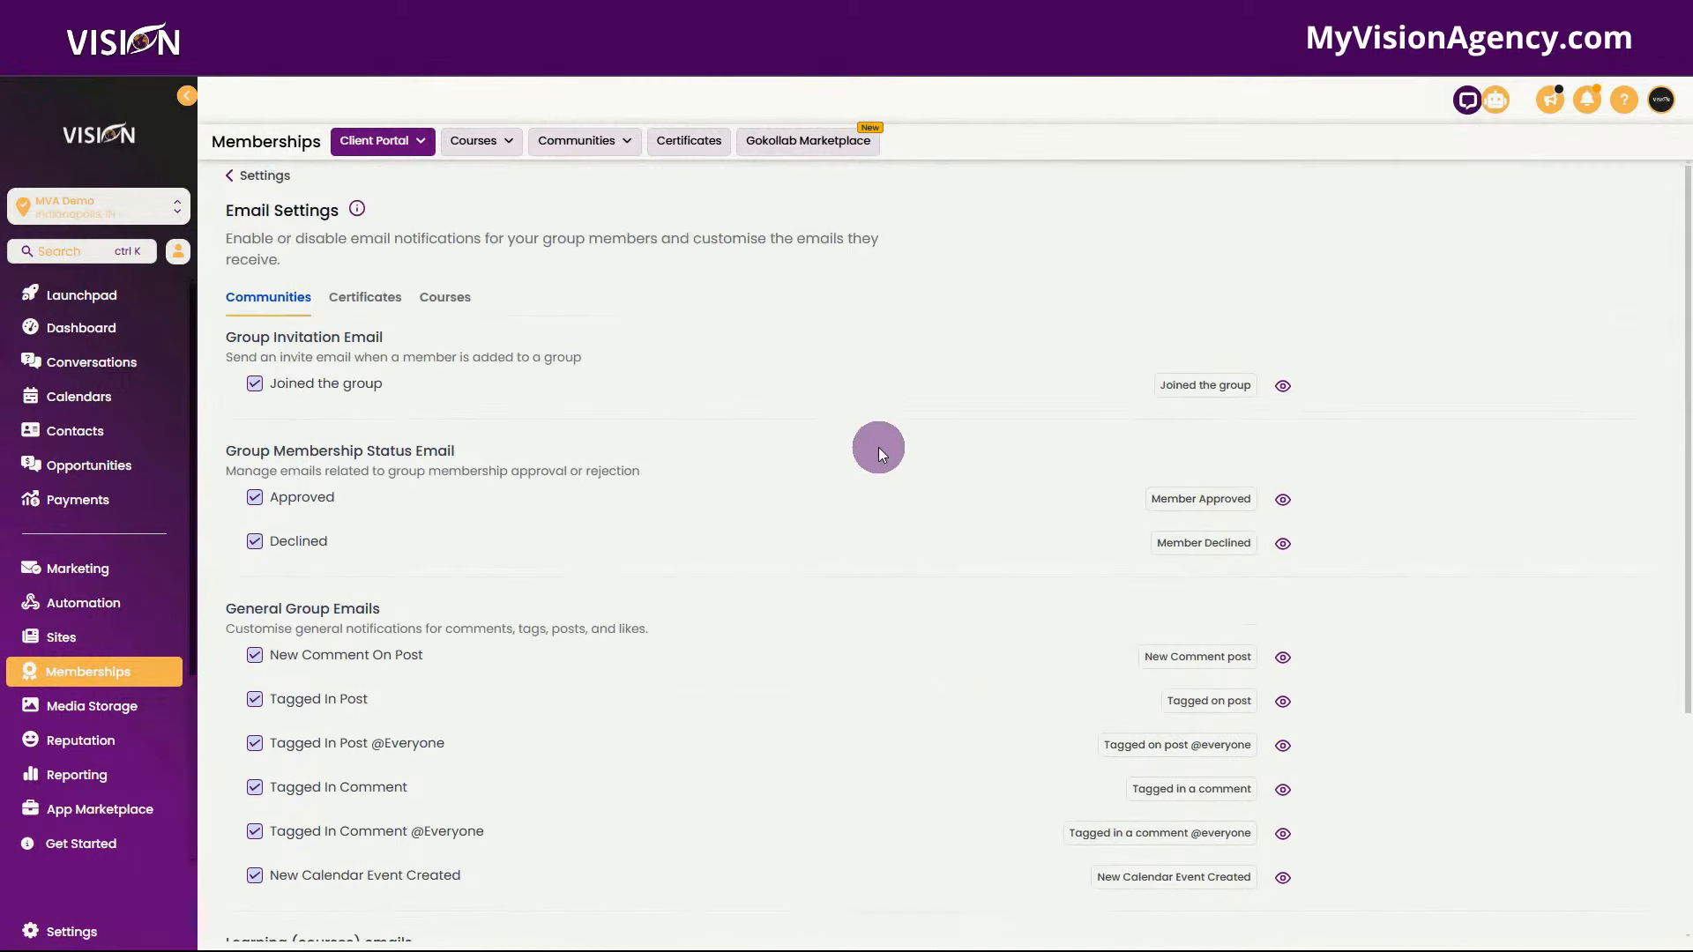
scroll(878, 447, down, 4)
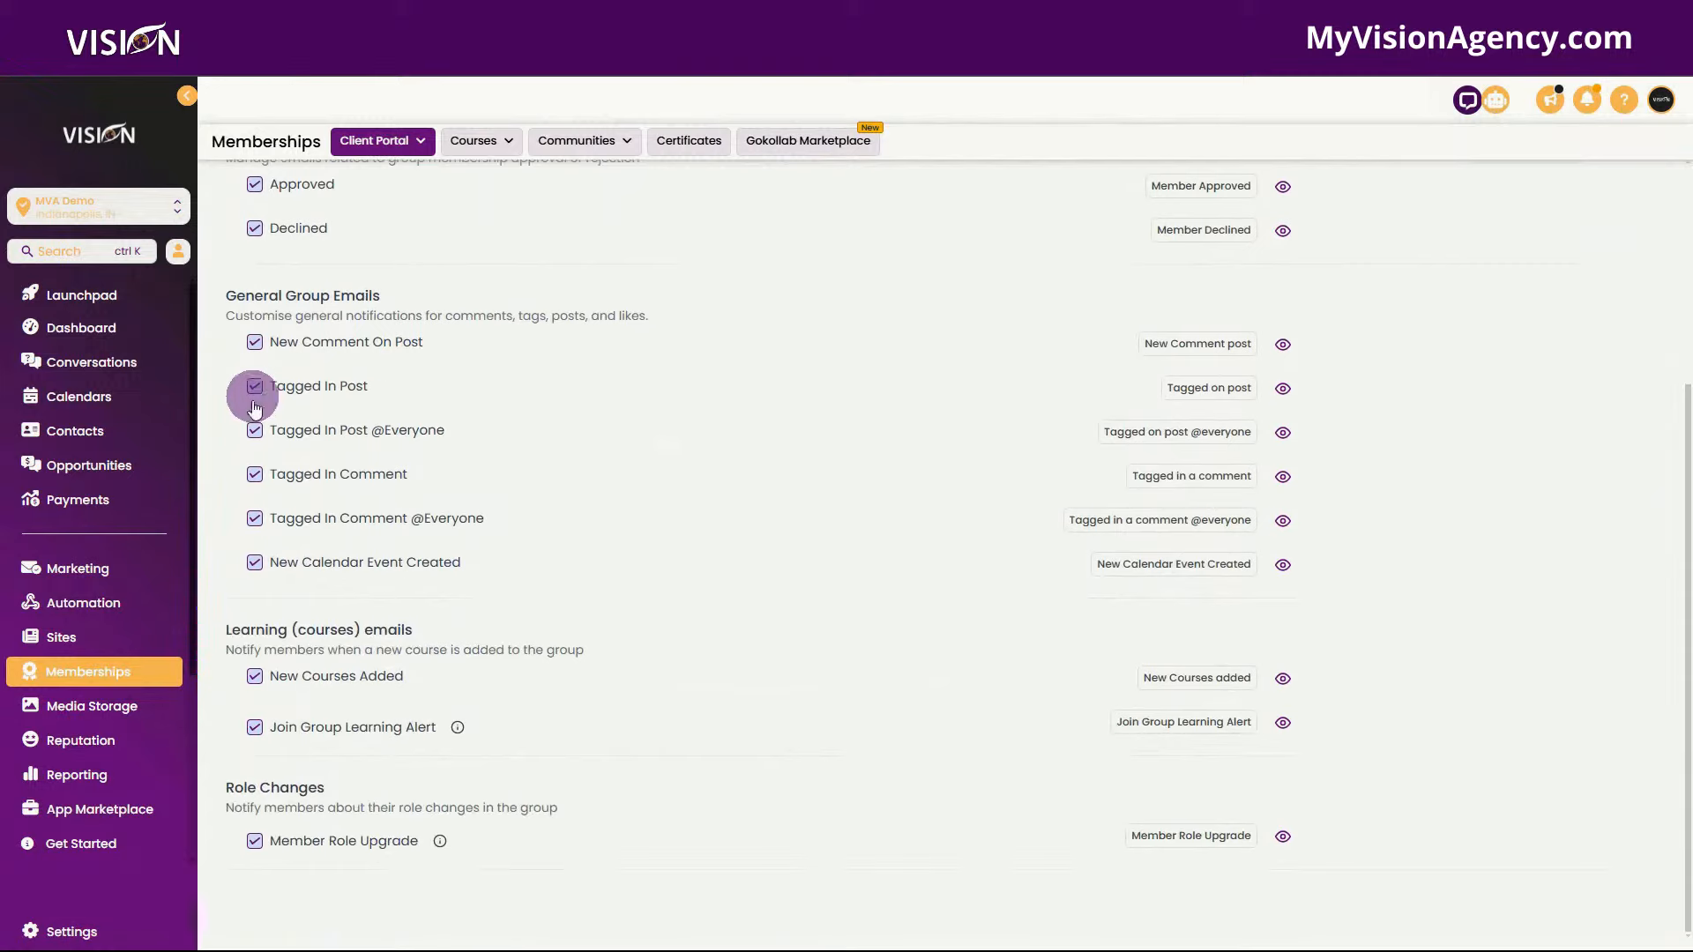
scroll(719, 654, up, 2)
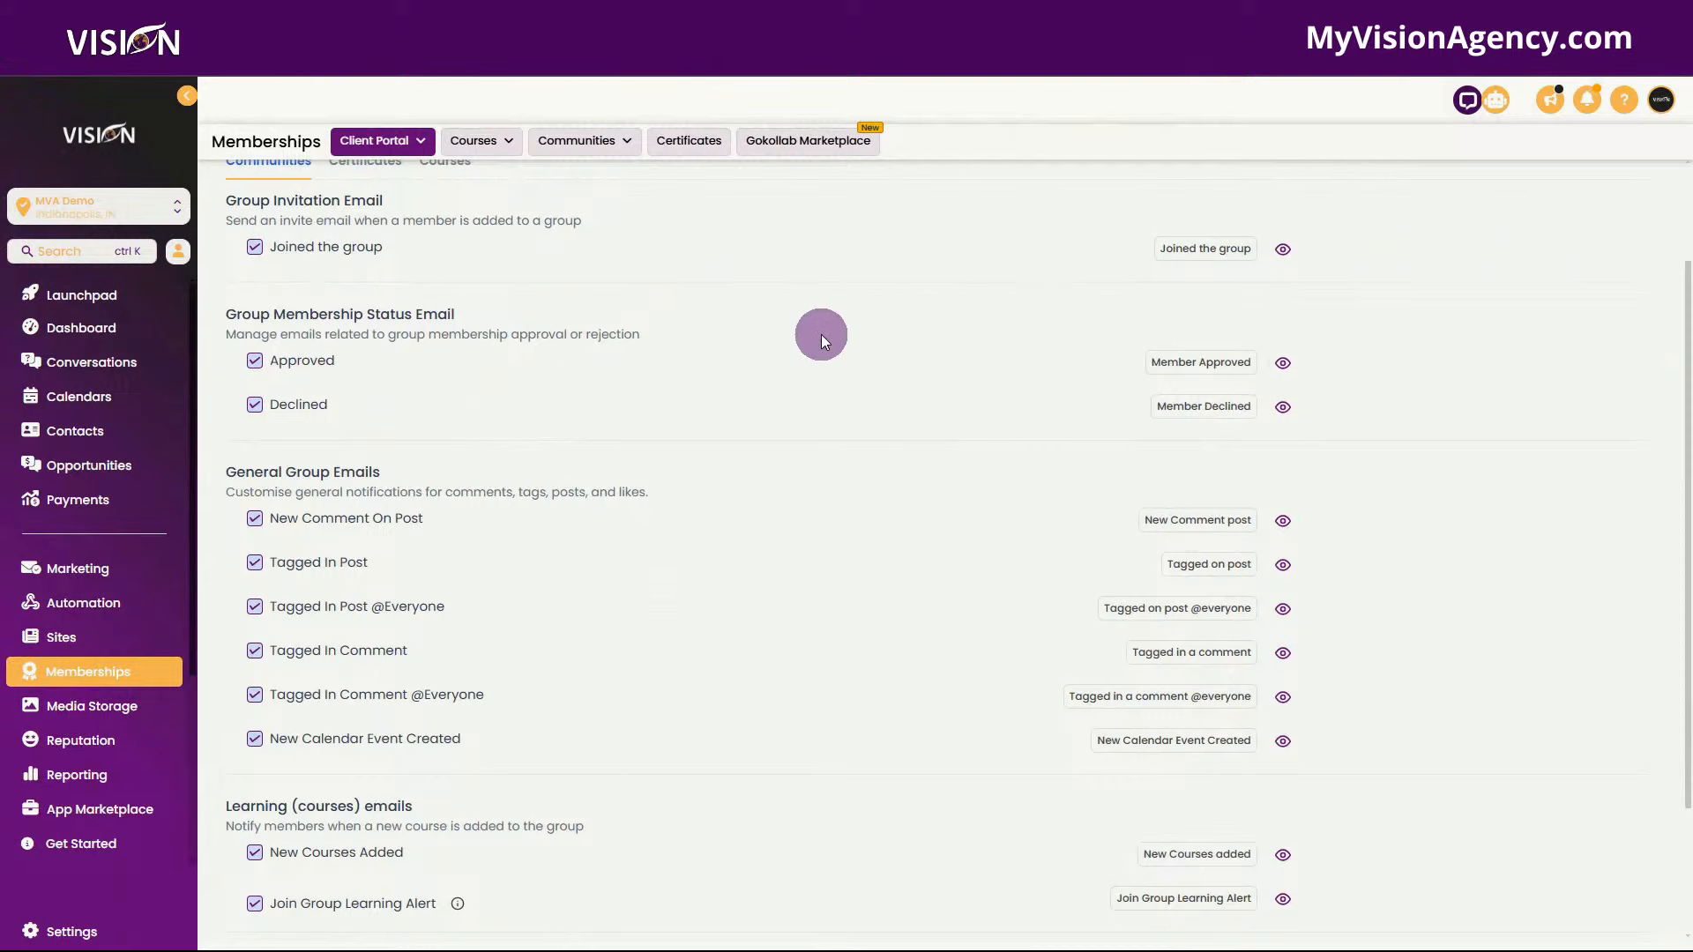
scroll(821, 335, up, 2)
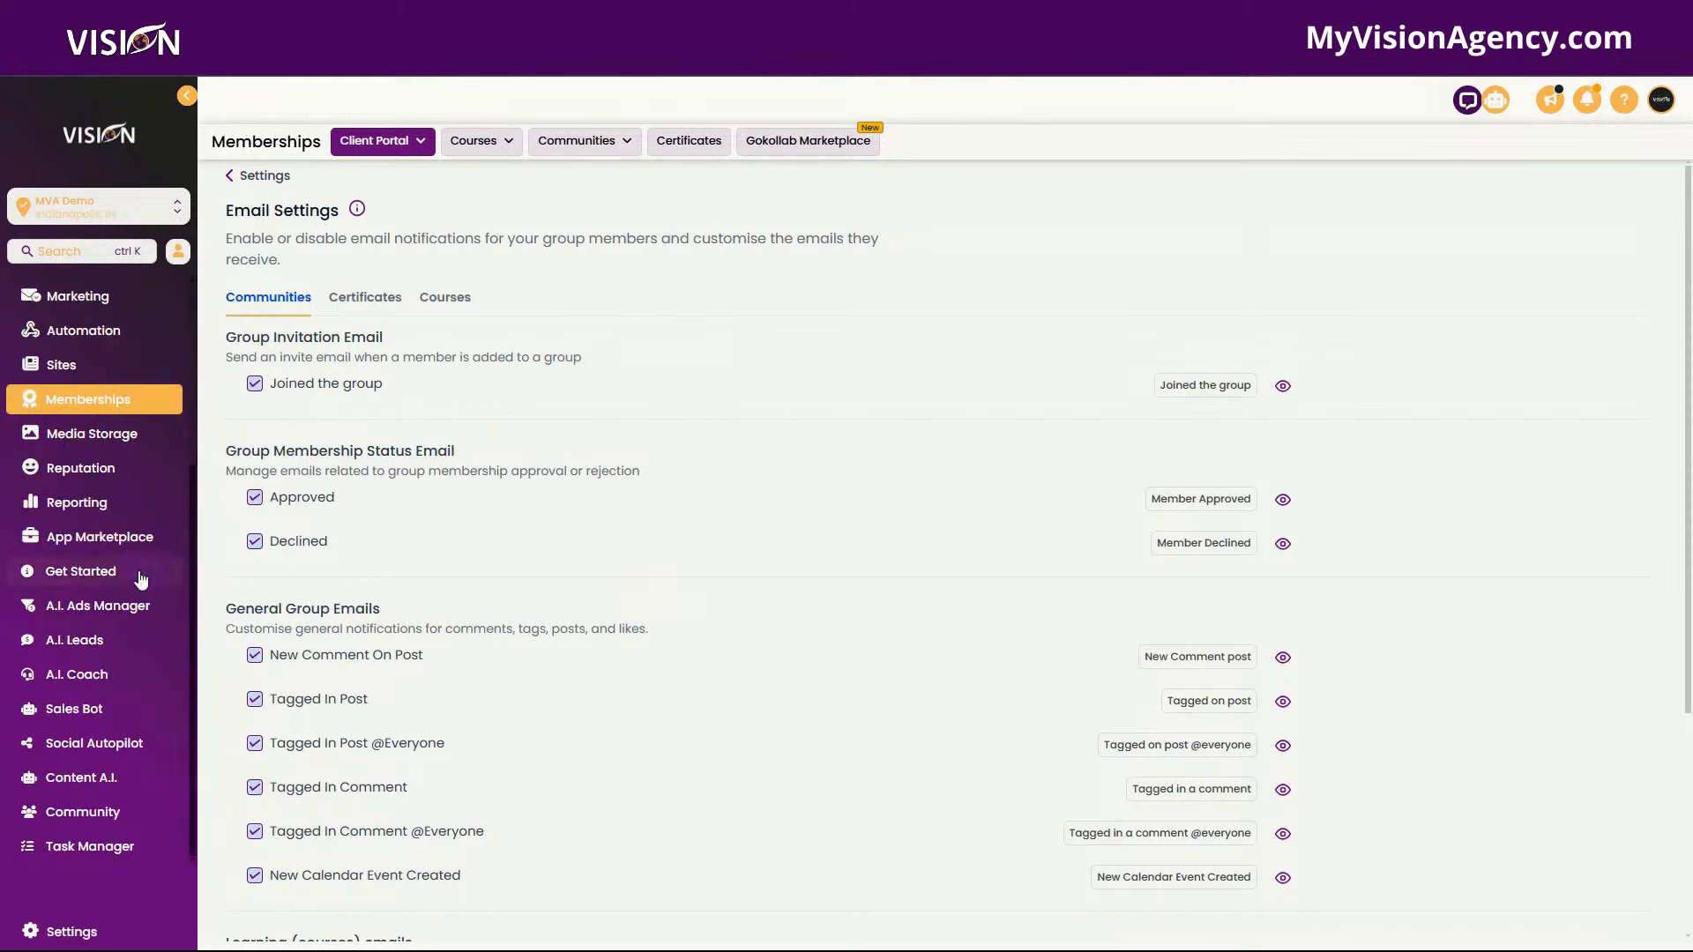
- Open the Visionary Resellers community's Events calendar and look at the Open Office Hours on January 14
click(83, 811)
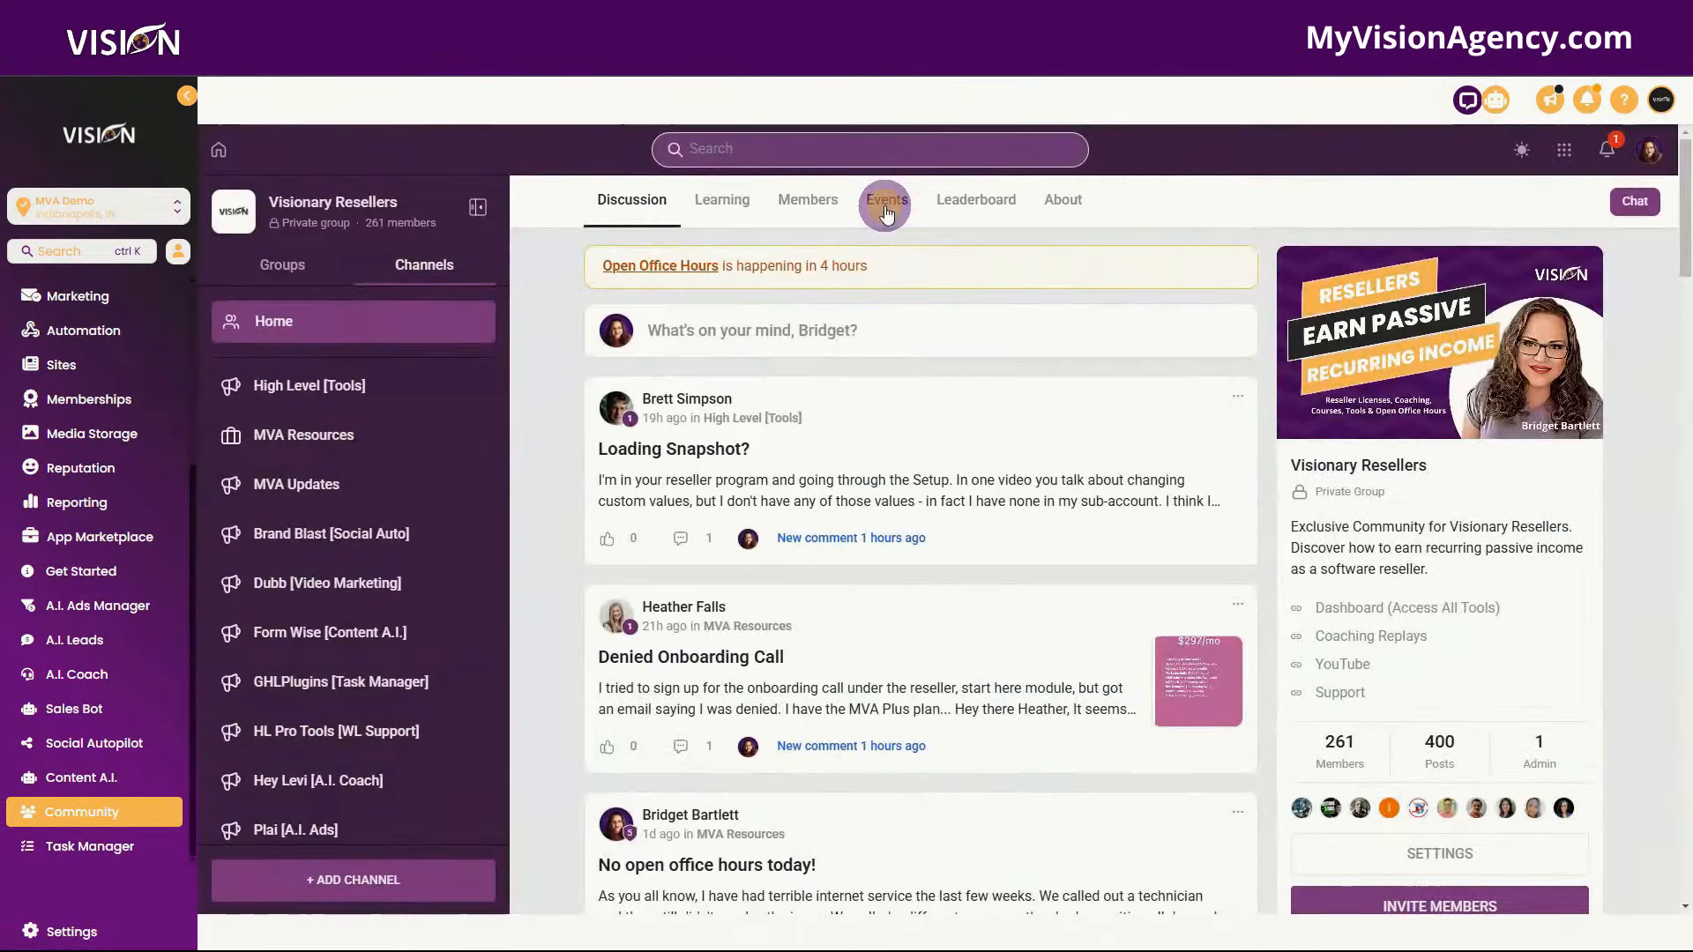
click(886, 197)
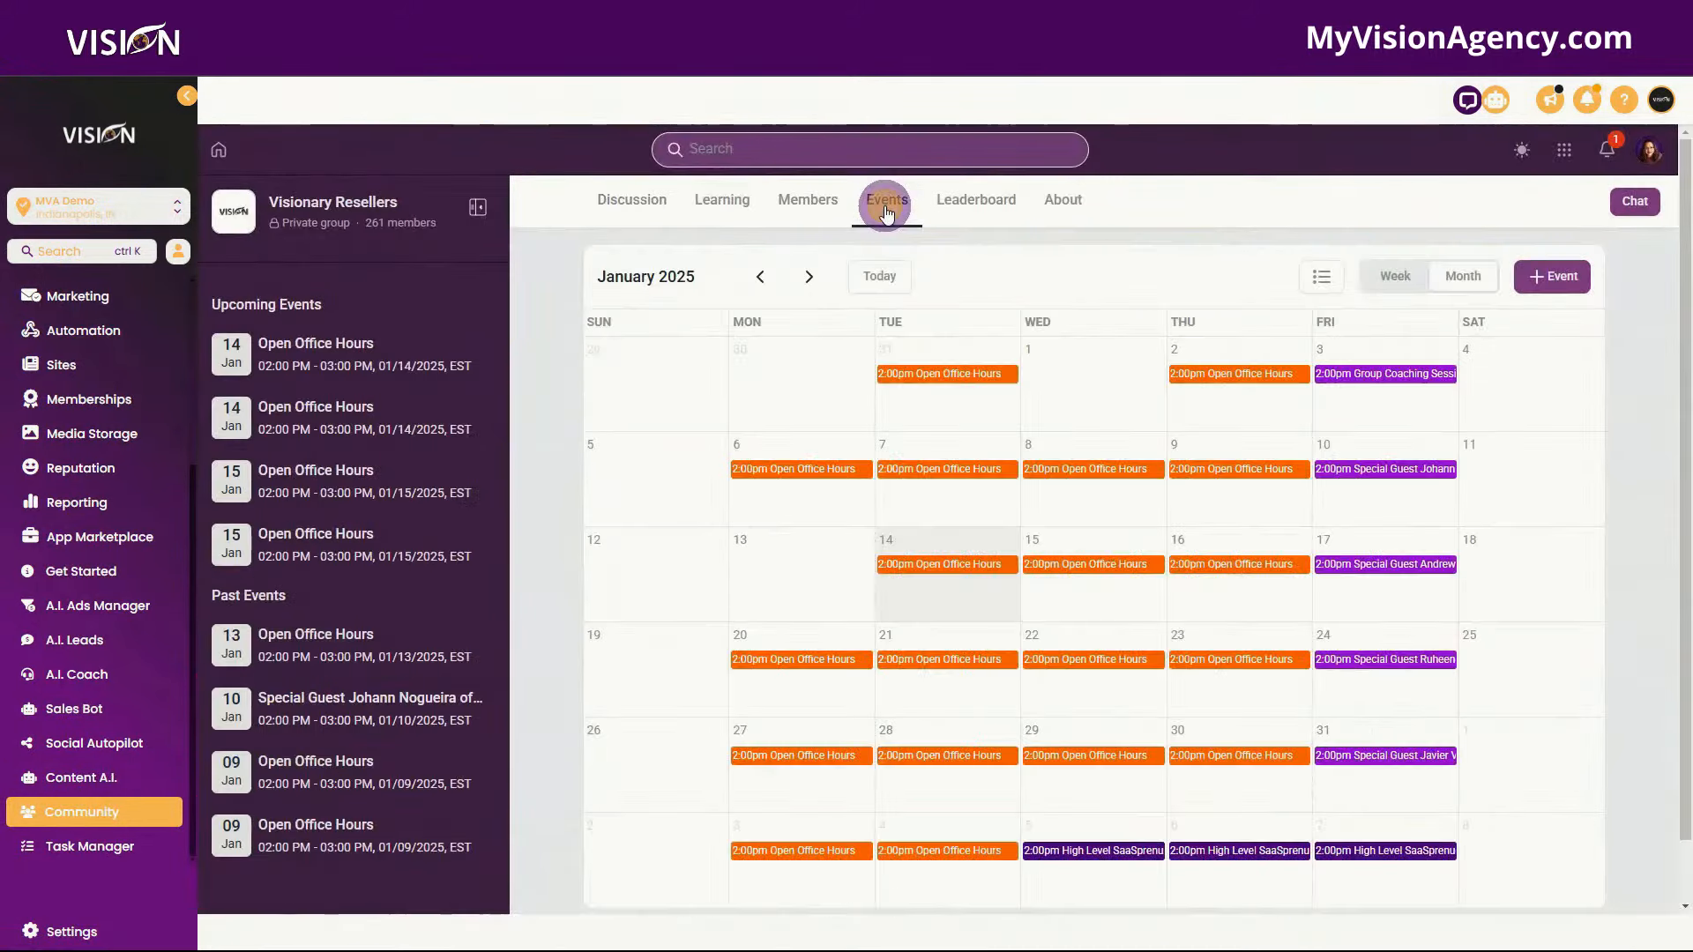
click(941, 565)
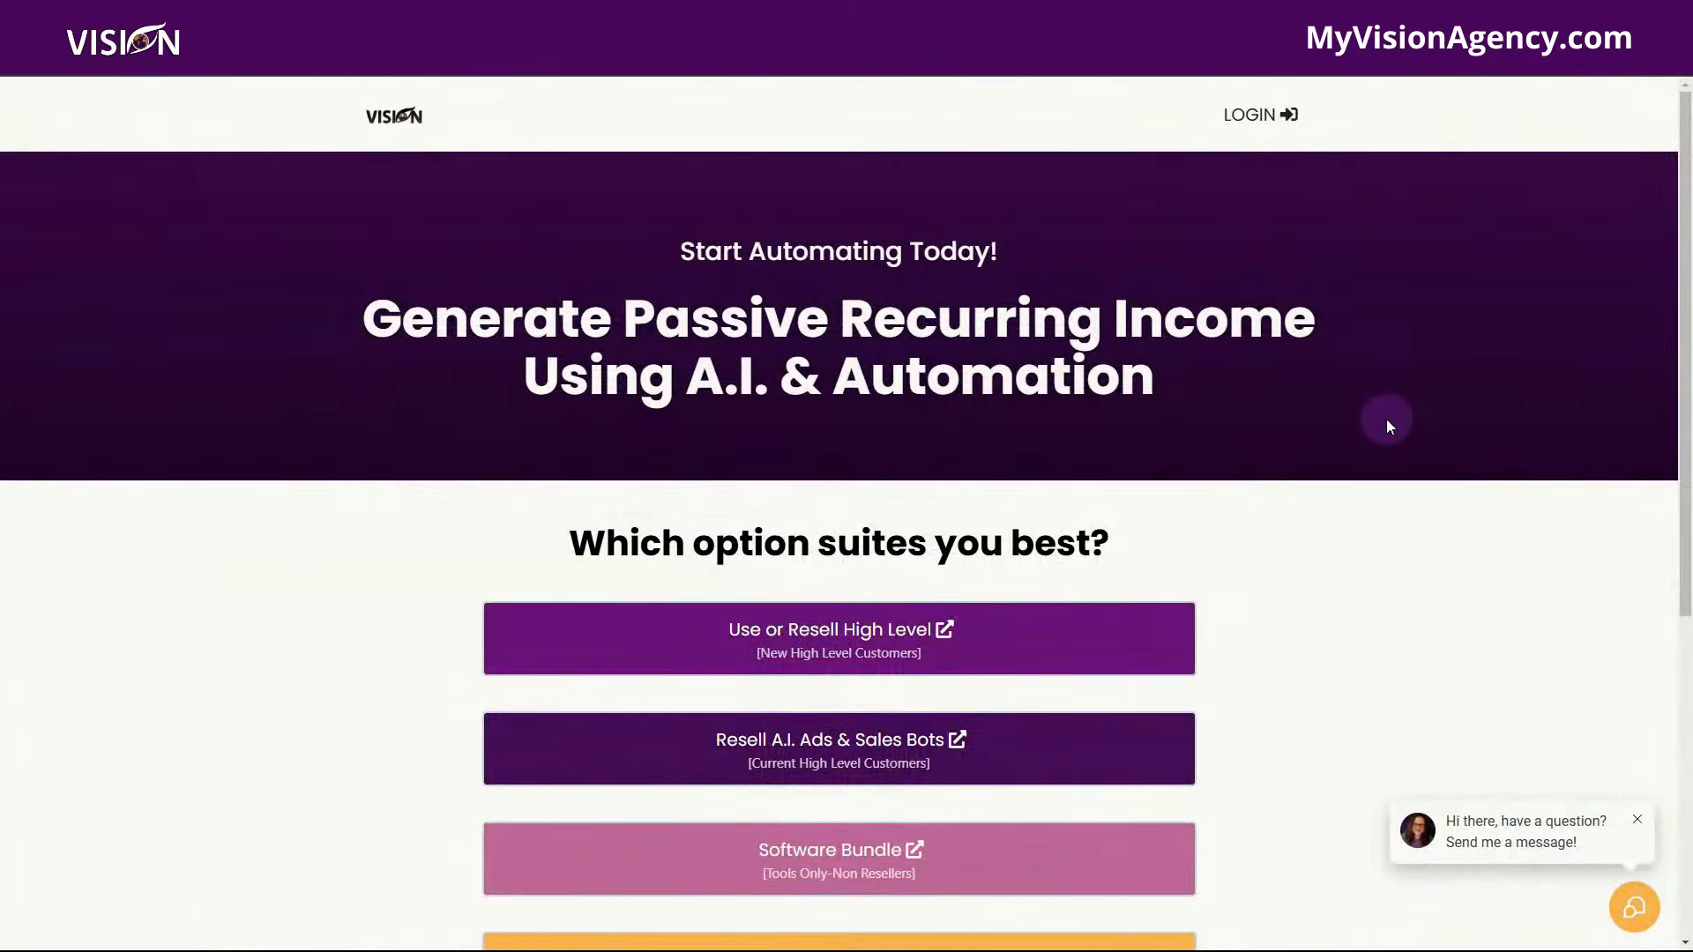
- Look through the offers under "Which option suites you best?" on the agency's landing page
scroll(1385, 419, down, 2)
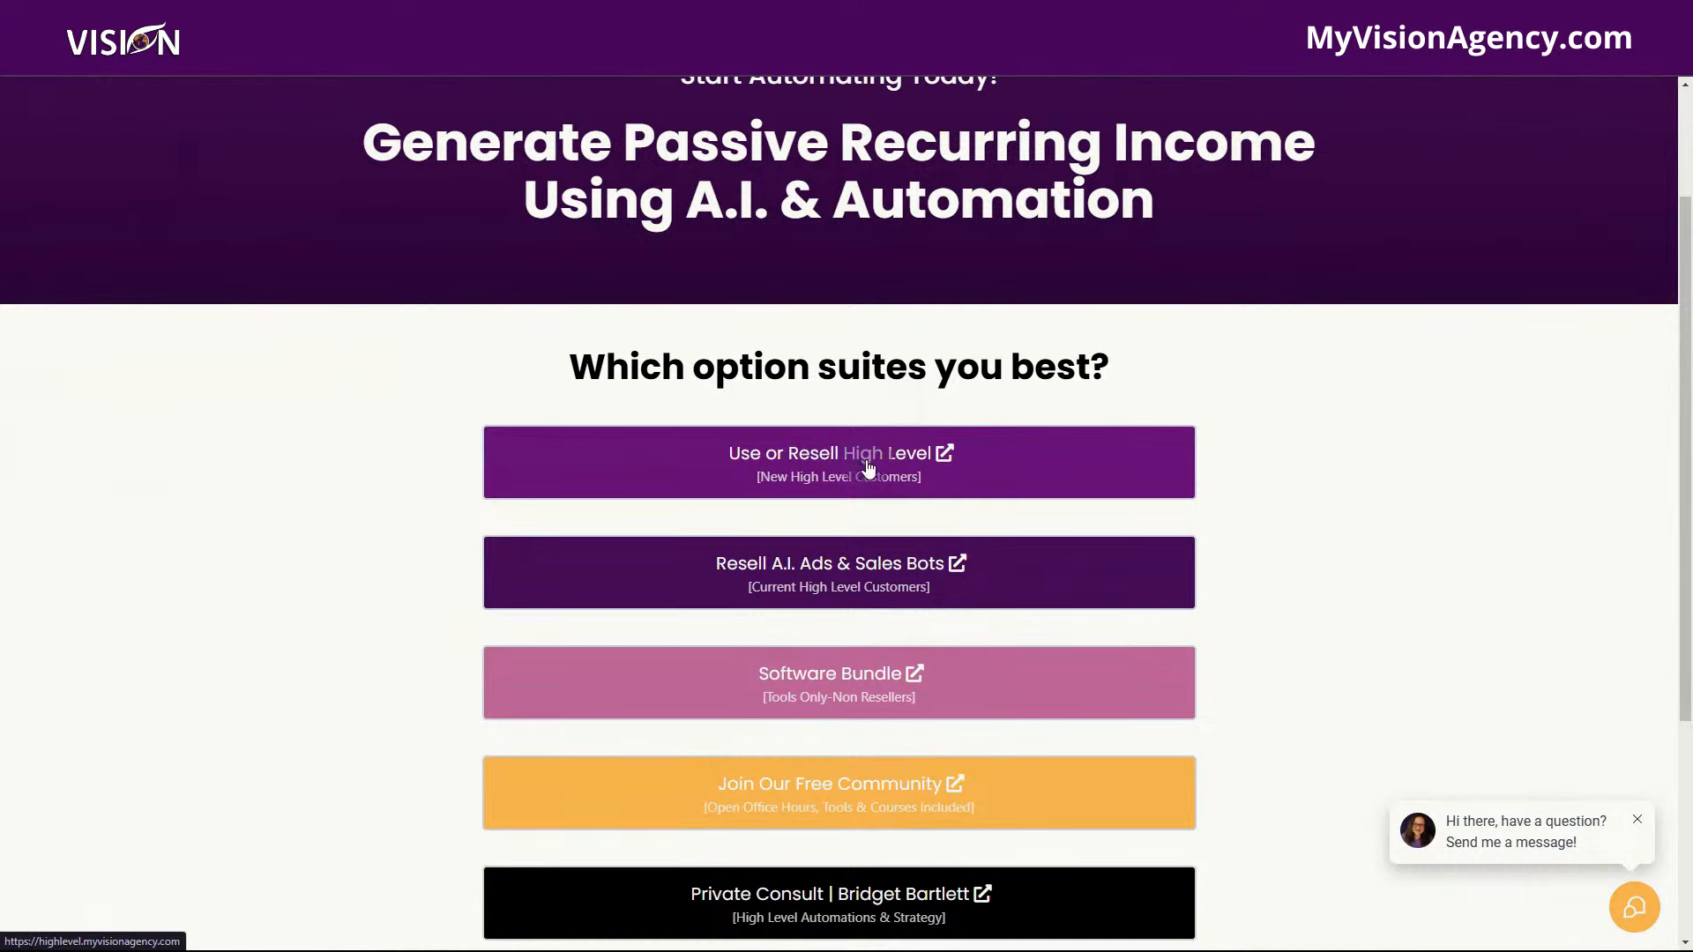
click(831, 481)
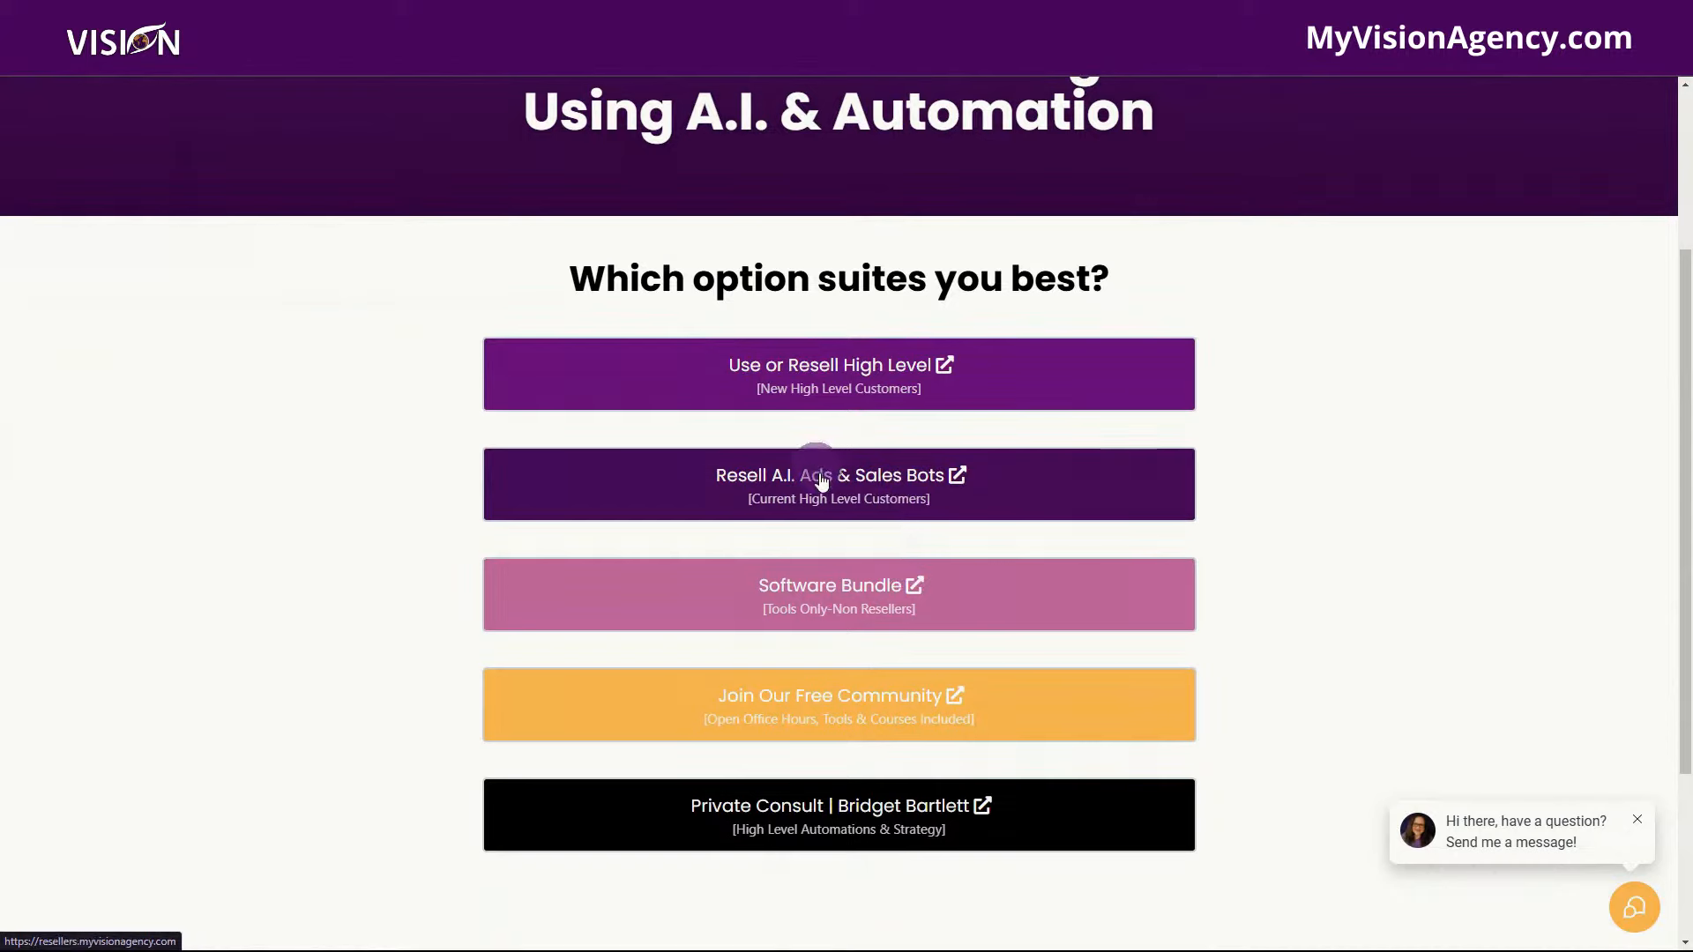